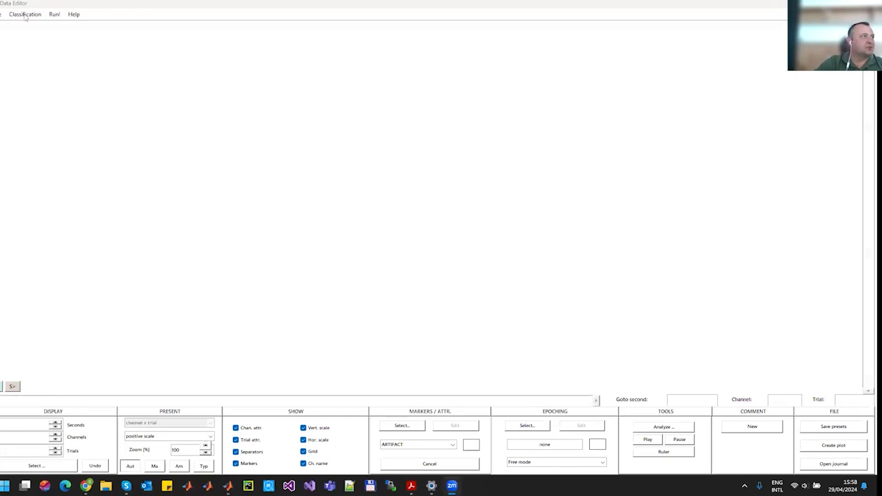
# Import the recoveriX recording rawData2.tar.gz from the 20200206_104414 folder.
pyautogui.click(3, 14)
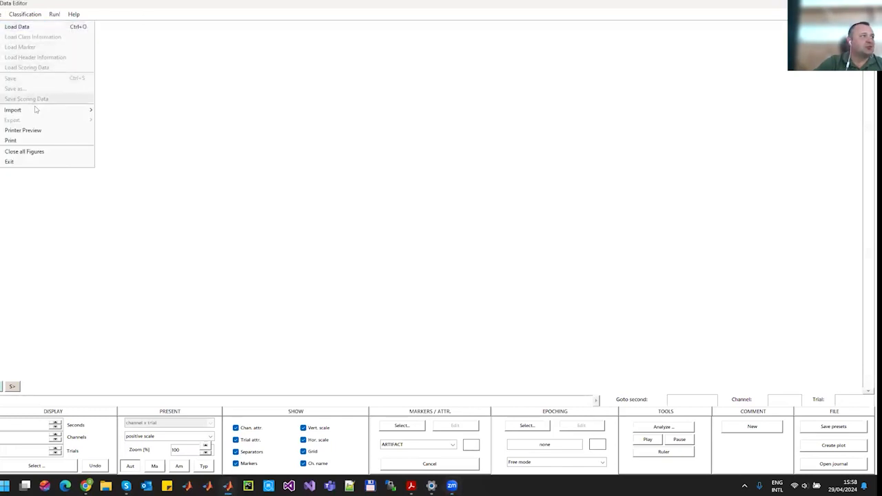
pyautogui.moveTo(66, 110)
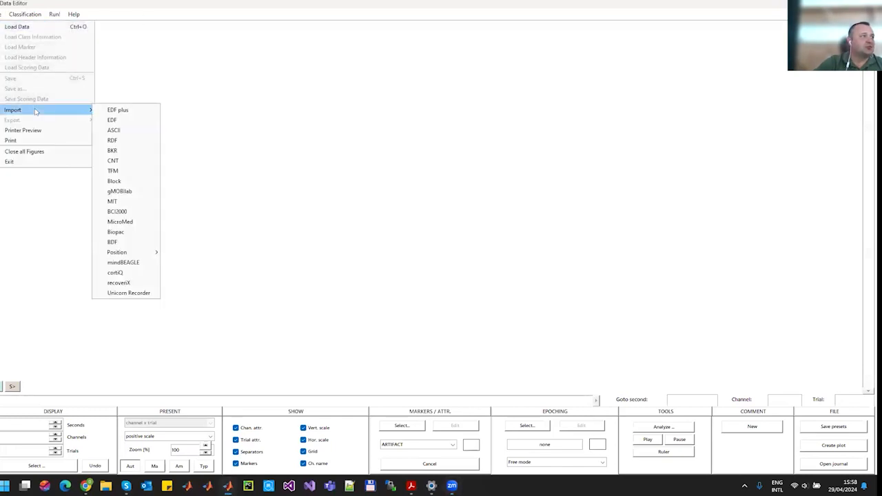
pyautogui.click(130, 282)
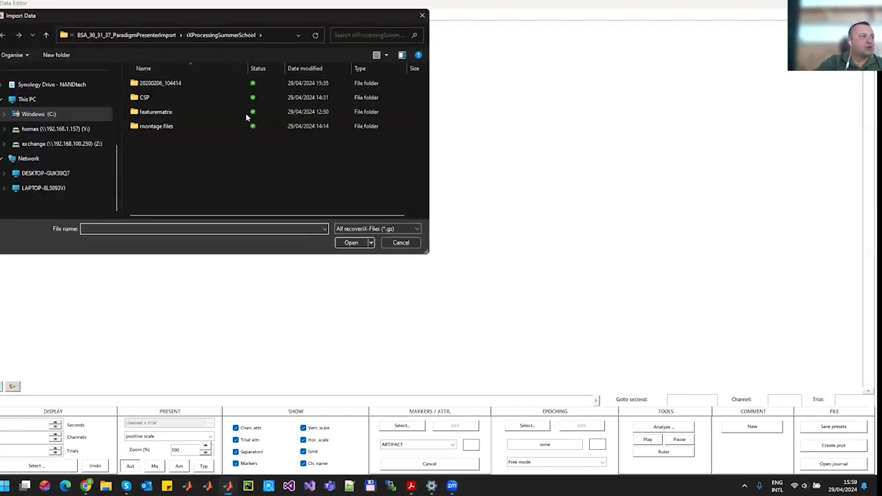
pyautogui.doubleClick(184, 83)
pyautogui.doubleClick(172, 123)
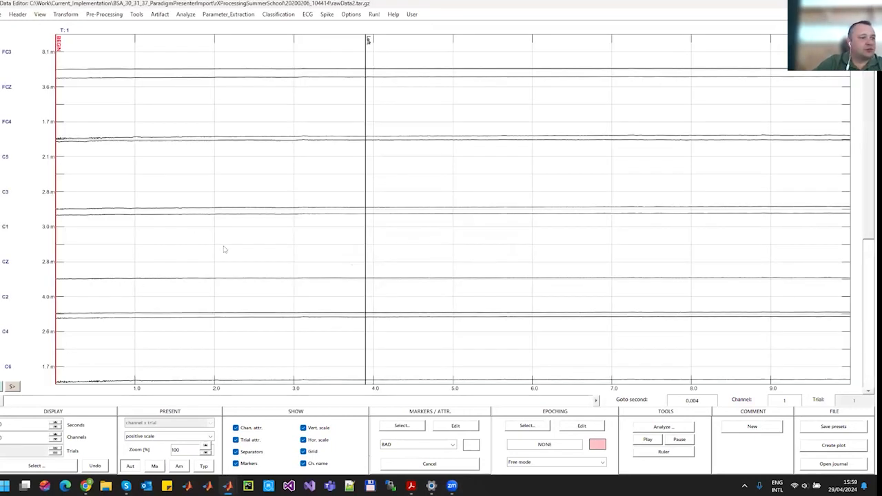
# Page forward through the recording and back to its start, examining the raw channel signals and the event markers.
pyautogui.click(141, 401)
pyautogui.click(143, 401)
pyautogui.click(159, 402)
pyautogui.click(161, 401)
pyautogui.click(176, 400)
pyautogui.click(192, 402)
pyautogui.click(191, 401)
pyautogui.click(191, 401)
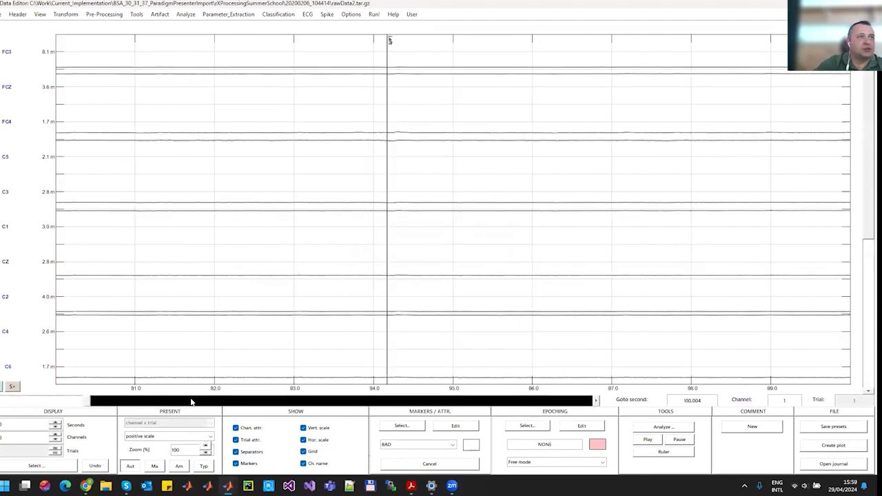
pyautogui.click(192, 401)
pyautogui.click(191, 401)
pyautogui.click(192, 401)
pyautogui.click(192, 401)
pyautogui.click(192, 401)
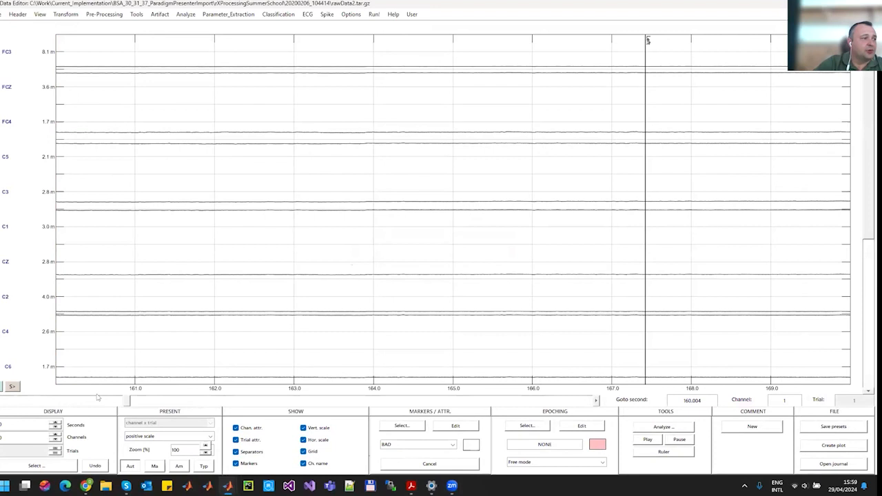
pyautogui.click(46, 403)
pyautogui.click(38, 404)
pyautogui.click(34, 403)
pyautogui.click(27, 403)
pyautogui.click(20, 404)
pyautogui.click(16, 404)
pyautogui.click(14, 404)
pyautogui.click(12, 404)
pyautogui.click(10, 404)
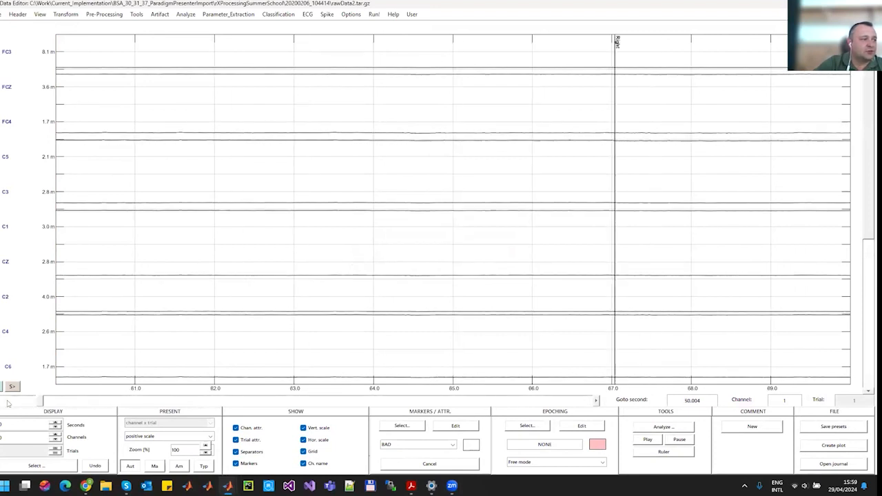
pyautogui.click(8, 404)
pyautogui.click(8, 404)
pyautogui.click(8, 403)
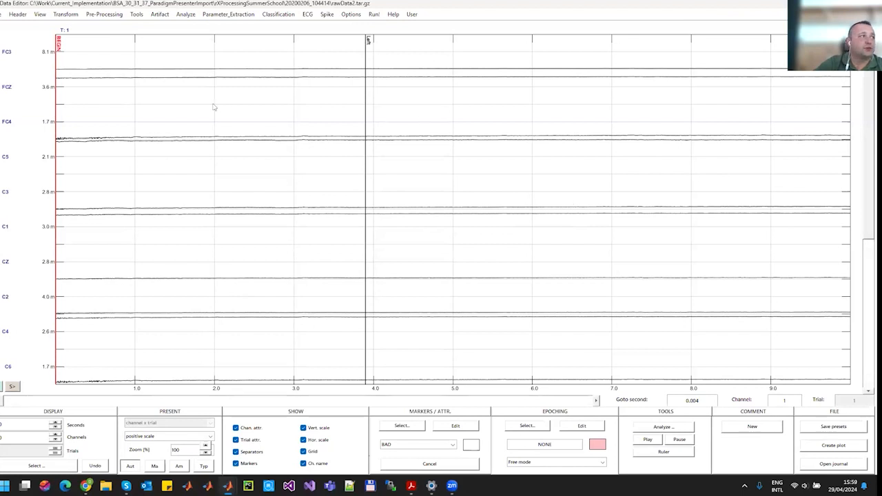
# Open the filter designer and choose a bandpass filter with Butterworth realization.
pyautogui.click(112, 15)
pyautogui.click(120, 131)
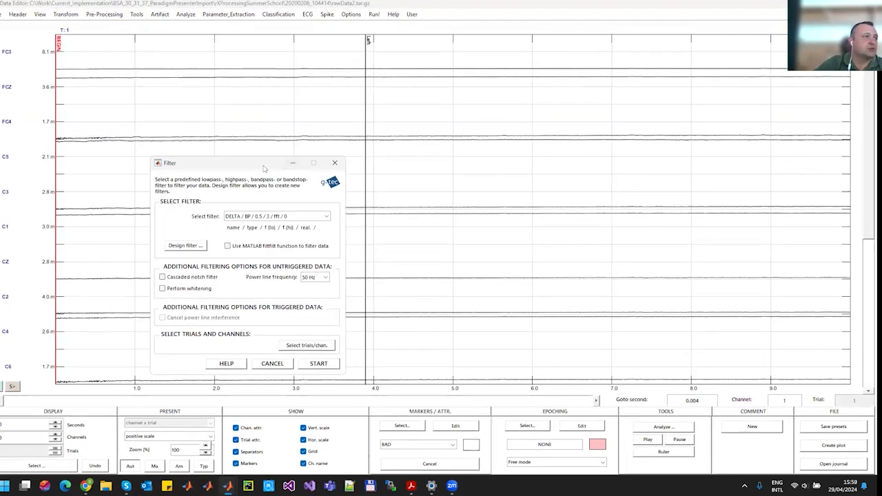
pyautogui.moveTo(263, 166); pyautogui.dragTo(453, 109)
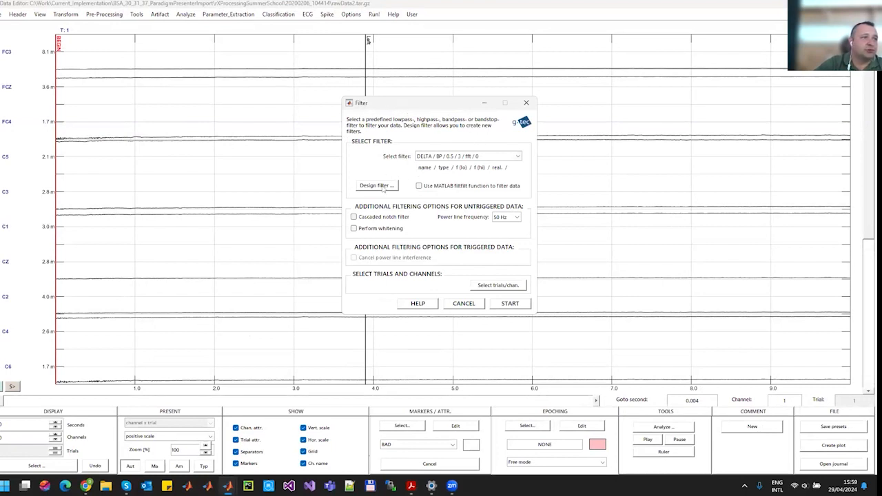
pyautogui.click(387, 188)
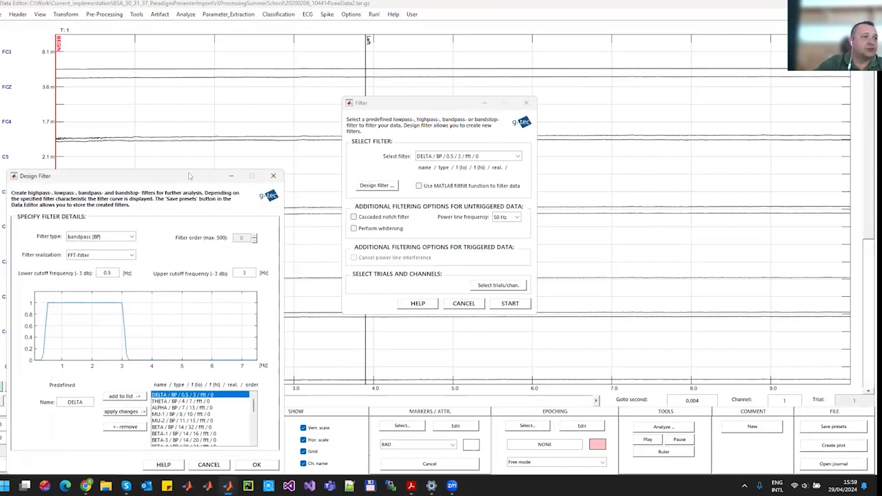
pyautogui.moveTo(189, 176); pyautogui.dragTo(508, 64)
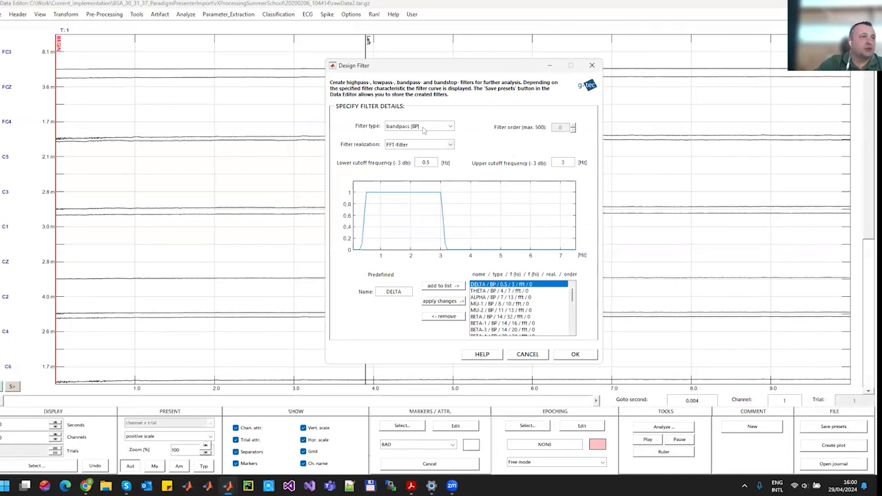
pyautogui.click(448, 126)
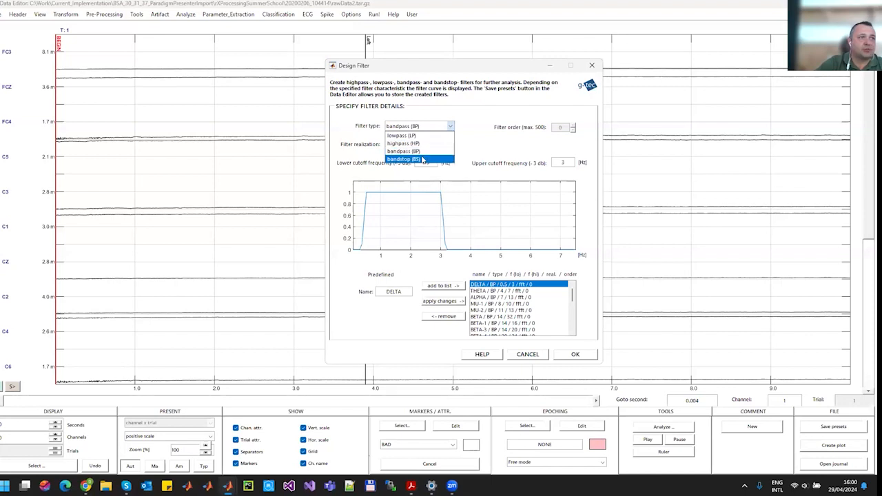
pyautogui.click(422, 151)
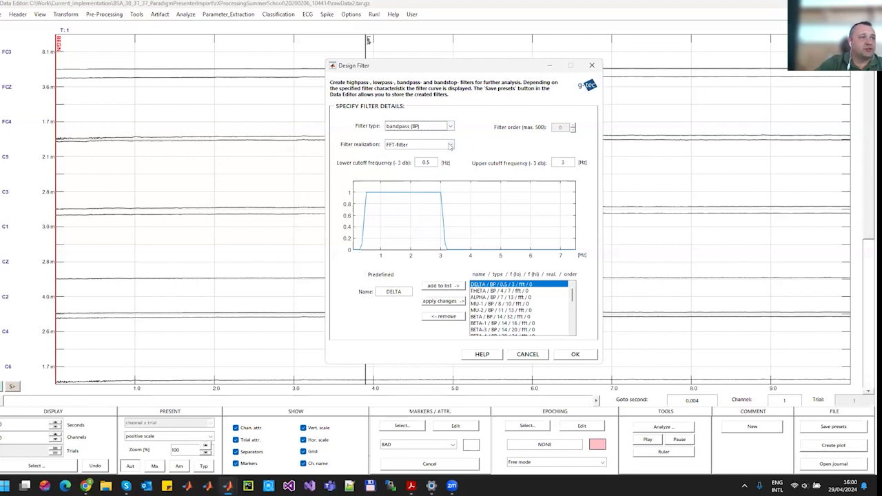
pyautogui.click(450, 146)
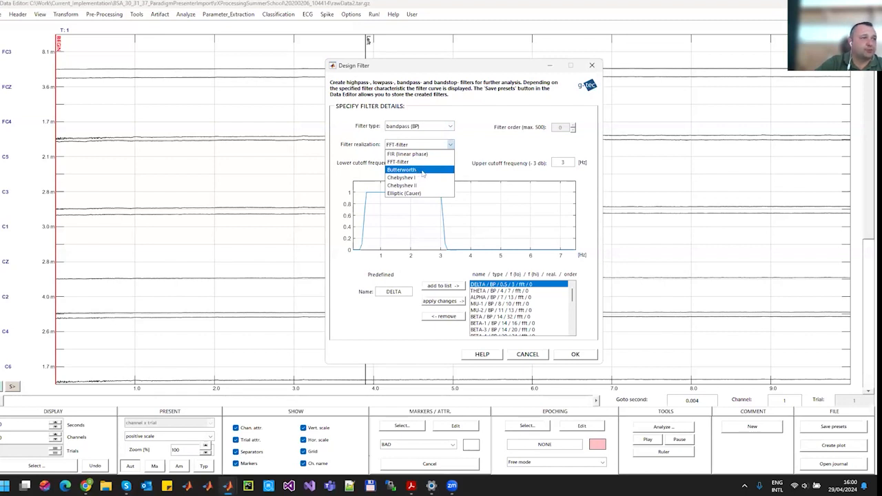
pyautogui.click(402, 170)
# Set the filter's lower cutoff to 8 Hz, upper cutoff to 30 Hz and filter order to 5.
pyautogui.doubleClick(426, 162)
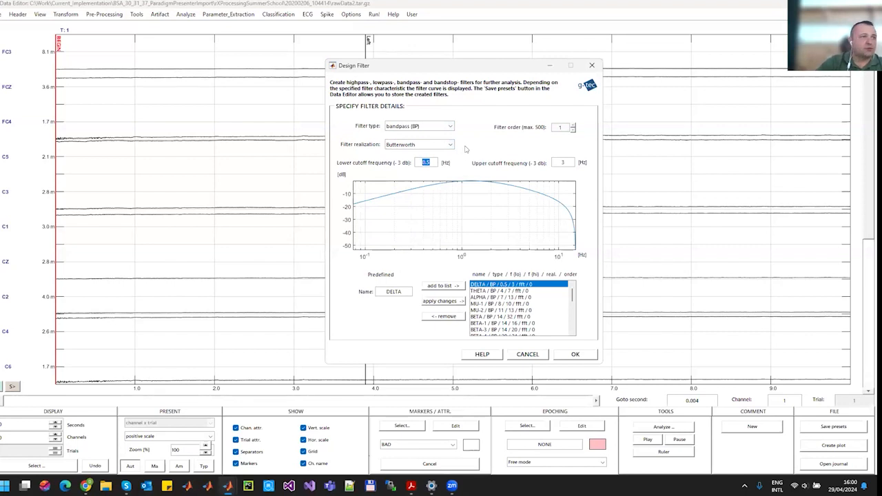
pyautogui.press('Return')
pyautogui.doubleClick(569, 162)
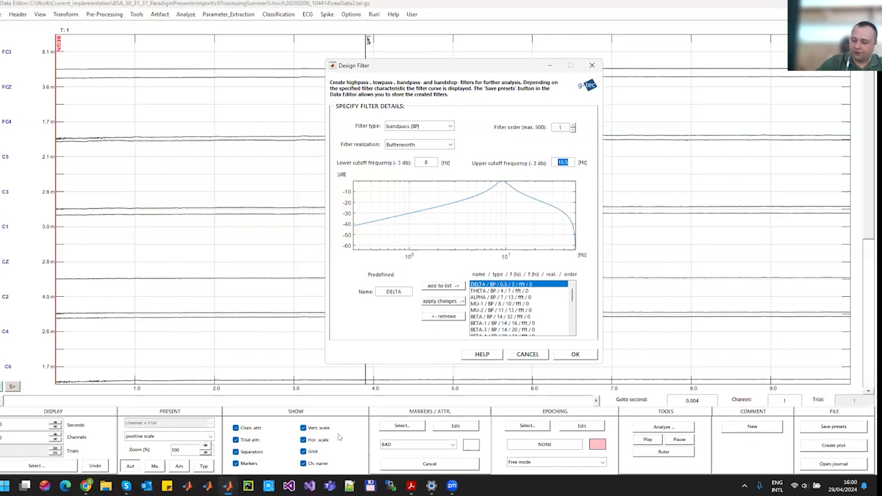
pyautogui.write('30')
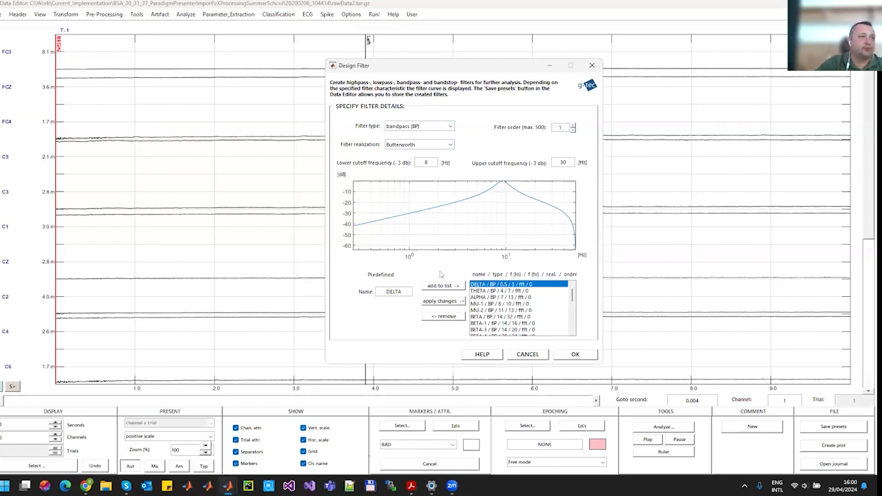
pyautogui.press('Return')
pyautogui.doubleClick(560, 126)
pyautogui.write('5')
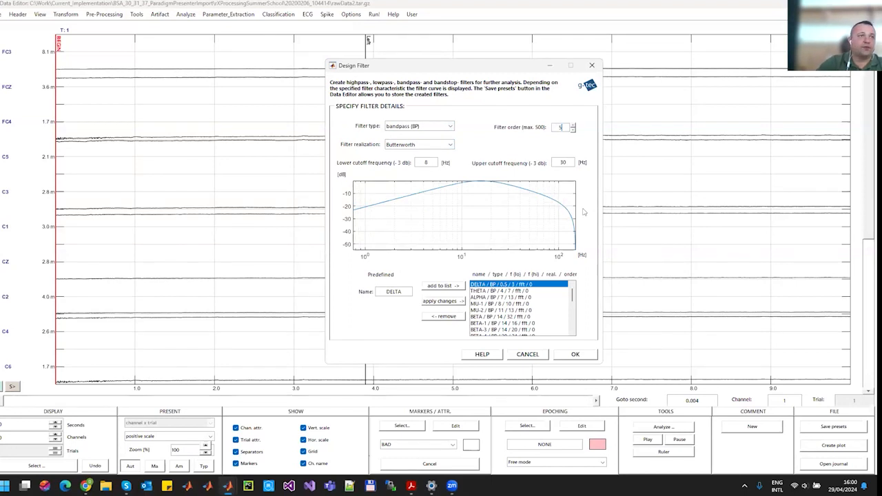
pyautogui.press('Return')
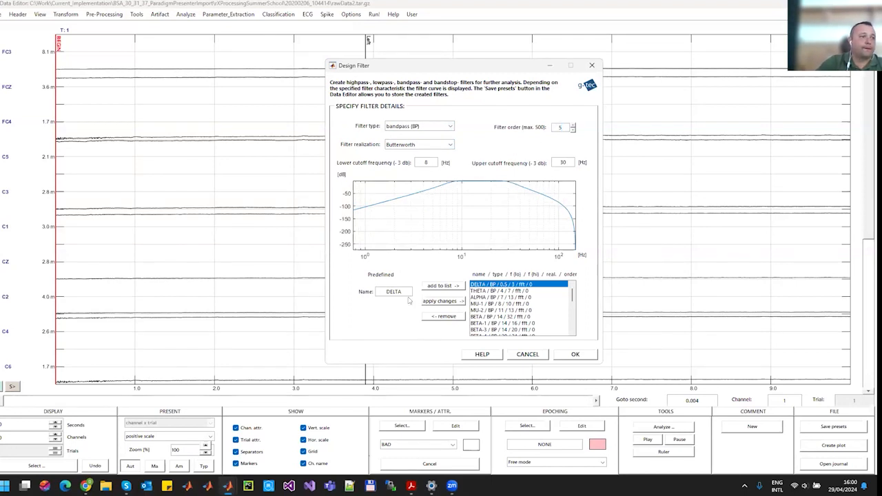
# Name the filter FilterRX, add it to the predefined filter list and accept the design.
pyautogui.moveTo(408, 292); pyautogui.dragTo(375, 291)
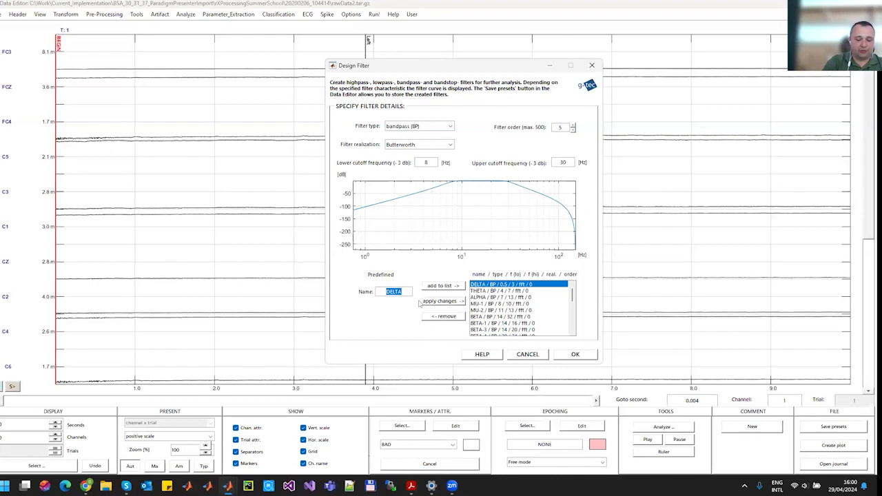
pyautogui.write('Fi')
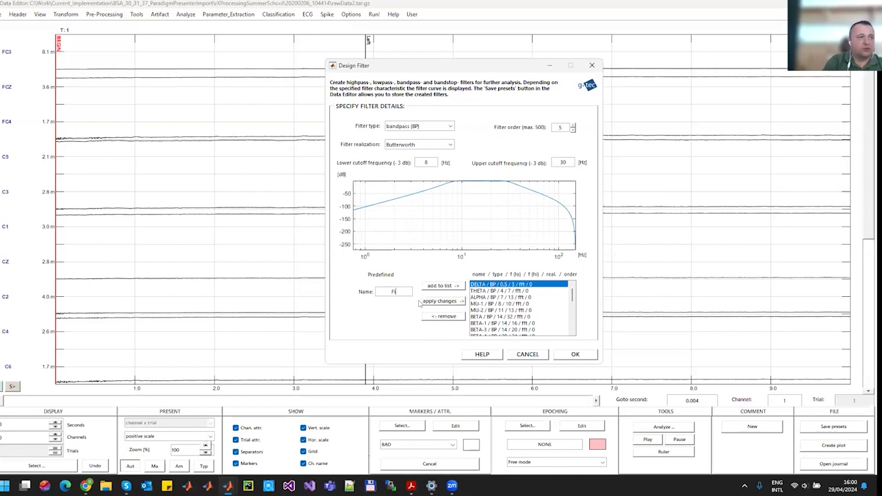
pyautogui.write('lterR')
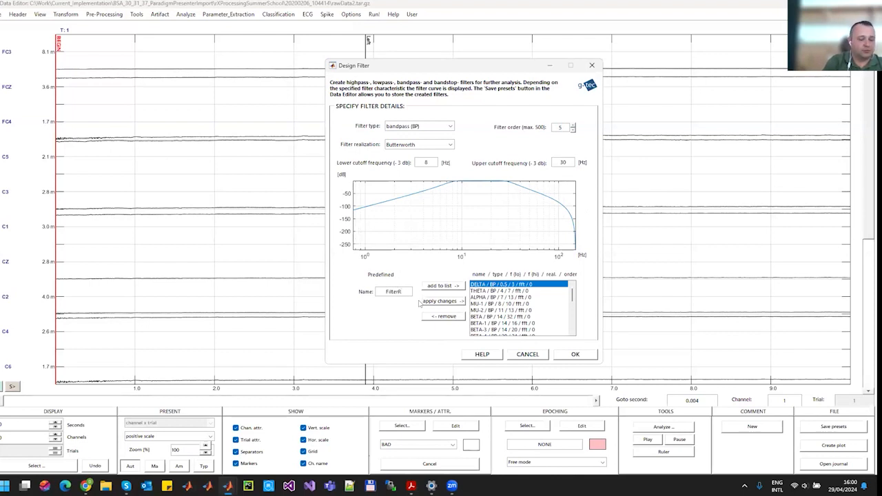
pyautogui.write('X')
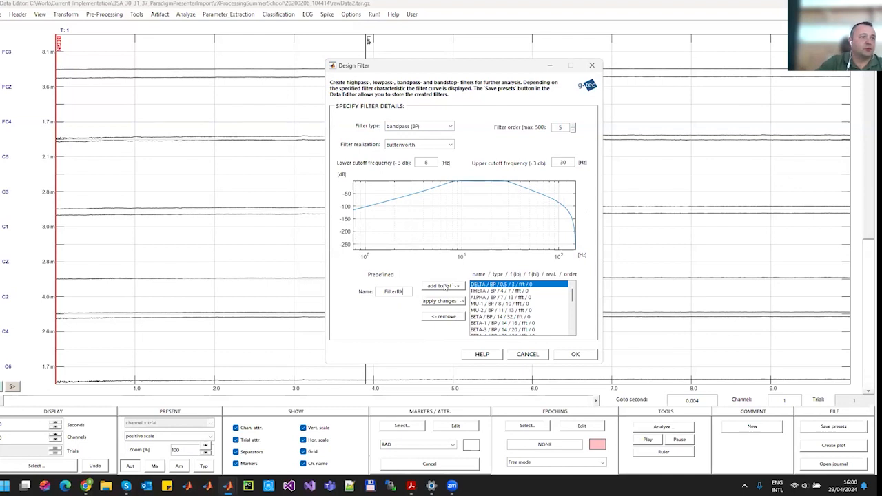
pyautogui.click(445, 287)
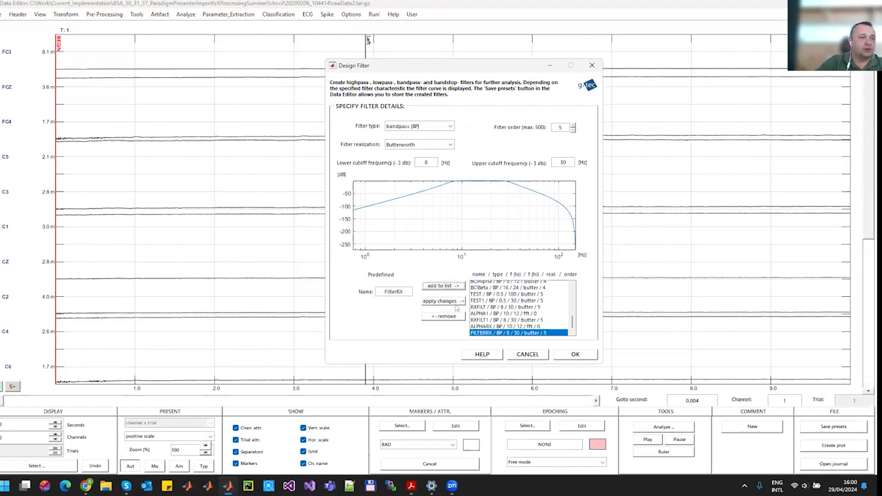
pyautogui.click(575, 354)
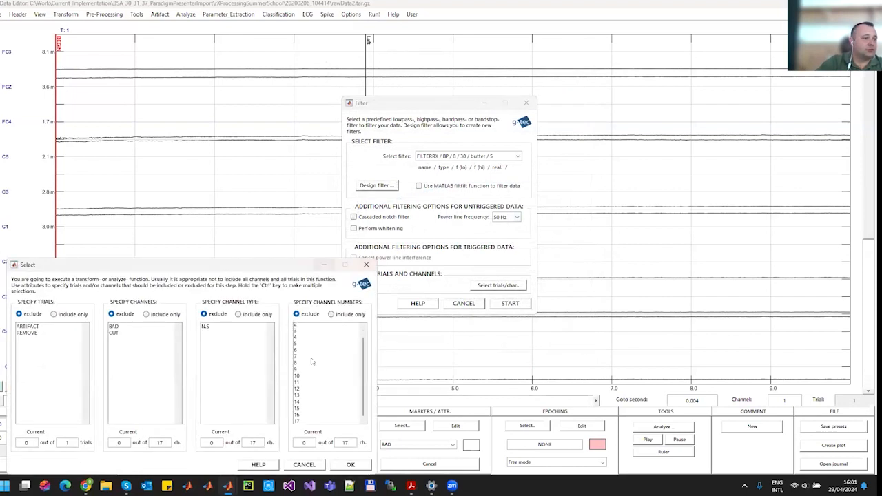
# Exclude channel 17 from filtering and run the FilterRX filter on the recording.
pyautogui.click(307, 421)
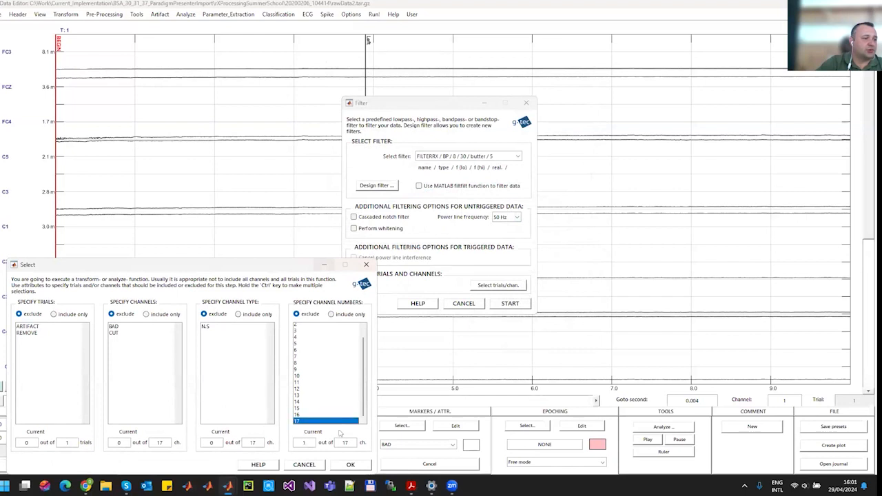
pyautogui.click(351, 466)
pyautogui.click(515, 304)
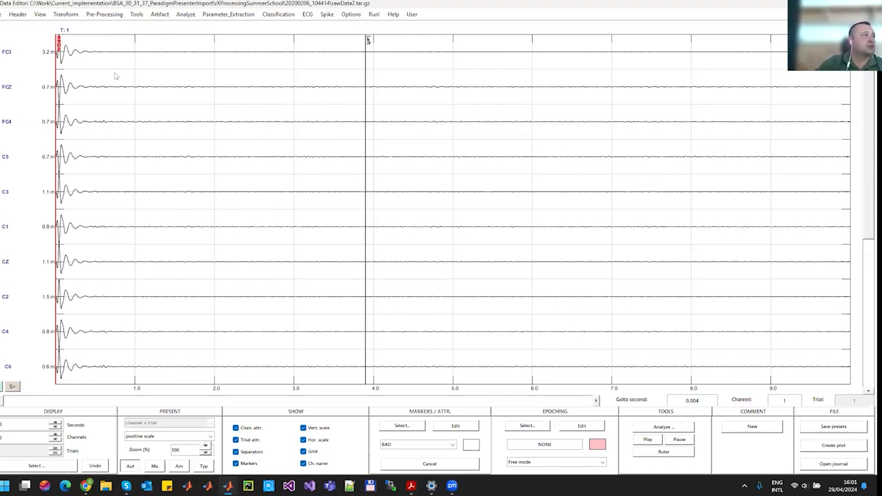
# Open the Trigger function and set the trial window to 2500 ms before and 5500 ms after the trigger.
pyautogui.click(66, 15)
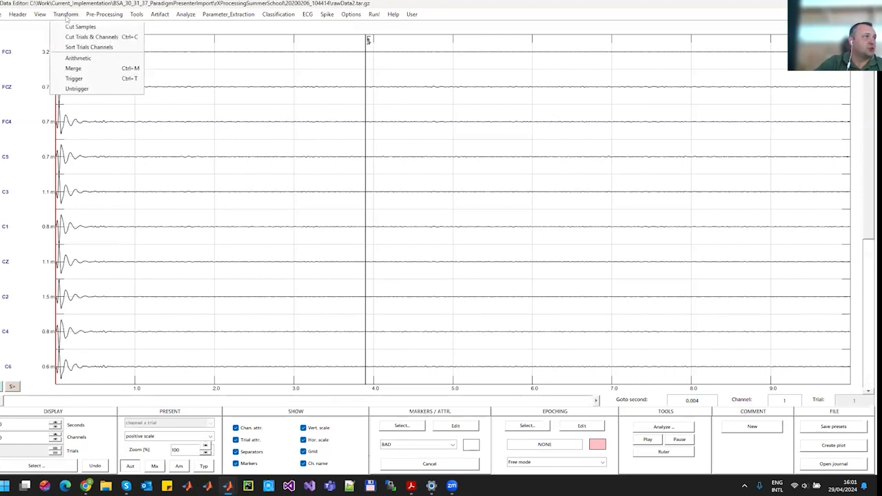
pyautogui.click(80, 78)
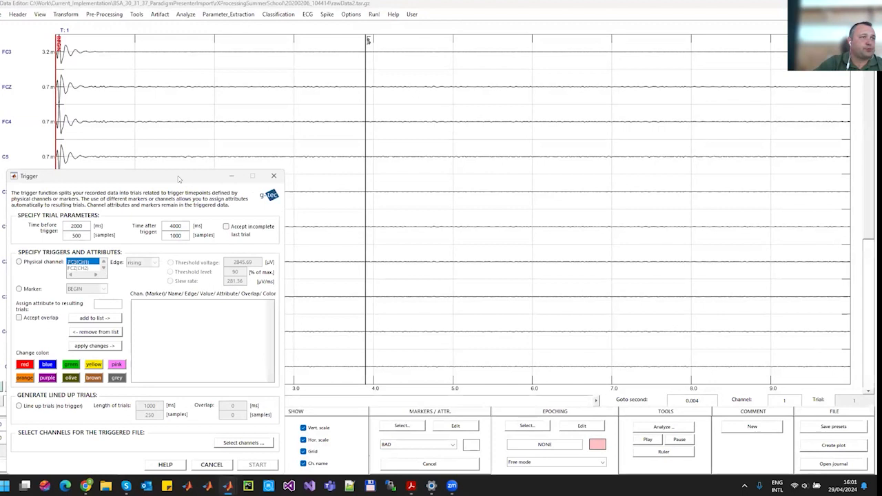
pyautogui.moveTo(178, 179); pyautogui.dragTo(560, 81)
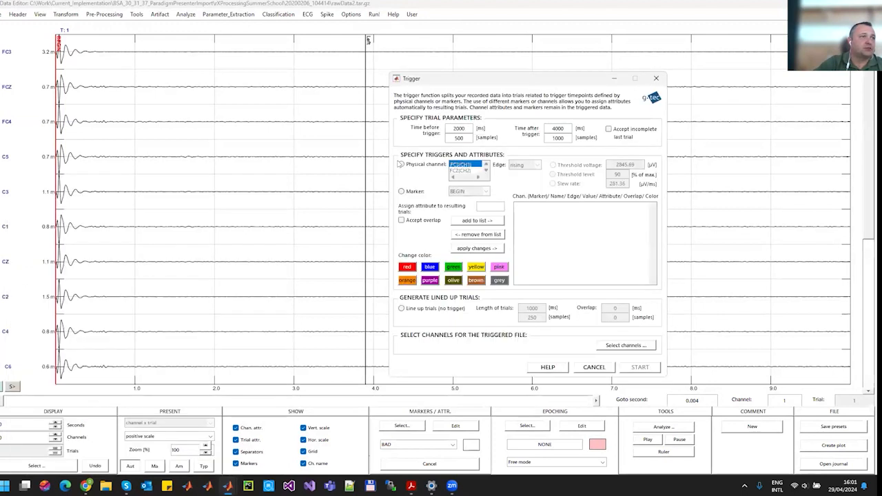
pyautogui.doubleClick(445, 128)
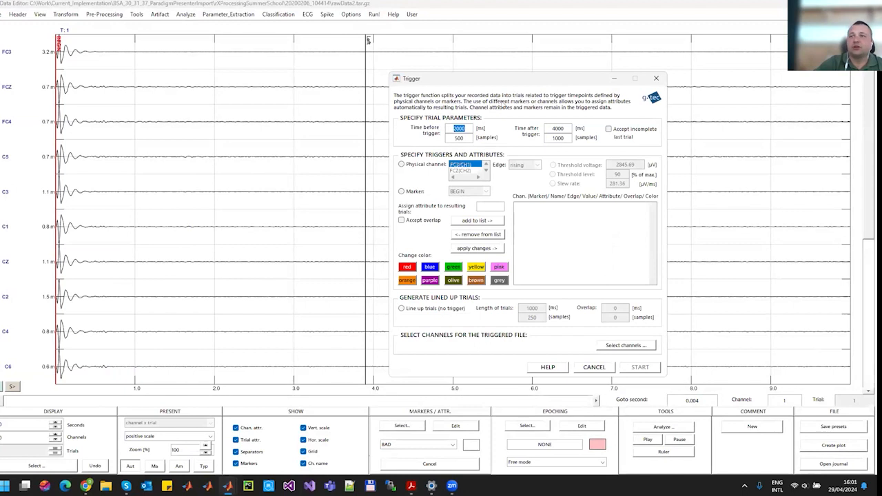
pyautogui.write('2')
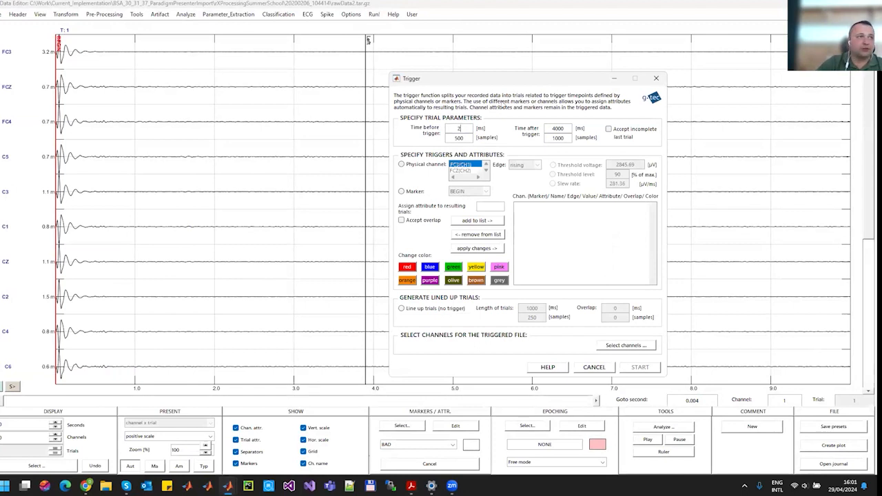
pyautogui.write('500')
pyautogui.click(566, 128)
pyautogui.doubleClick(560, 129)
pyautogui.write('55')
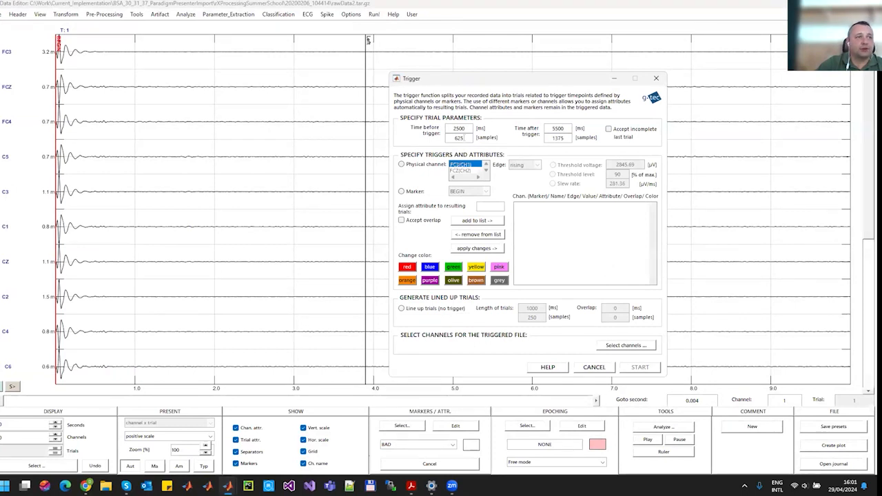
# Add the Right marker to the trigger list with the trial attribute Right.
pyautogui.click(414, 192)
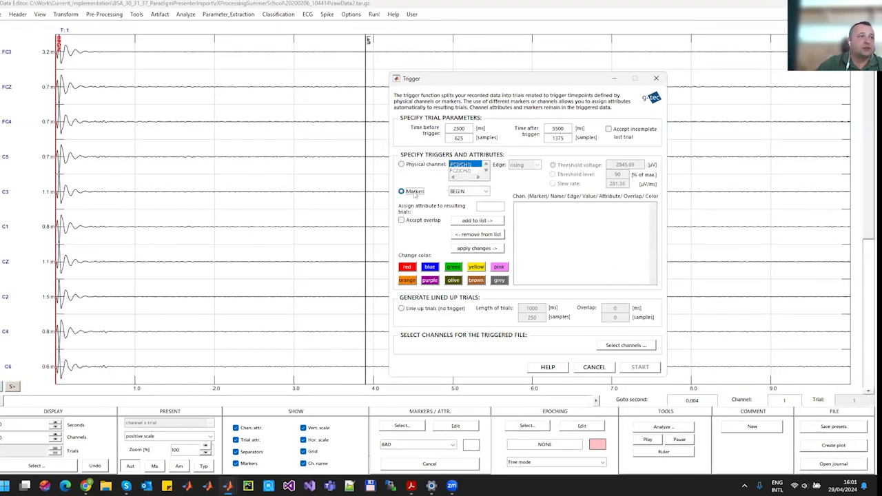
pyautogui.click(485, 192)
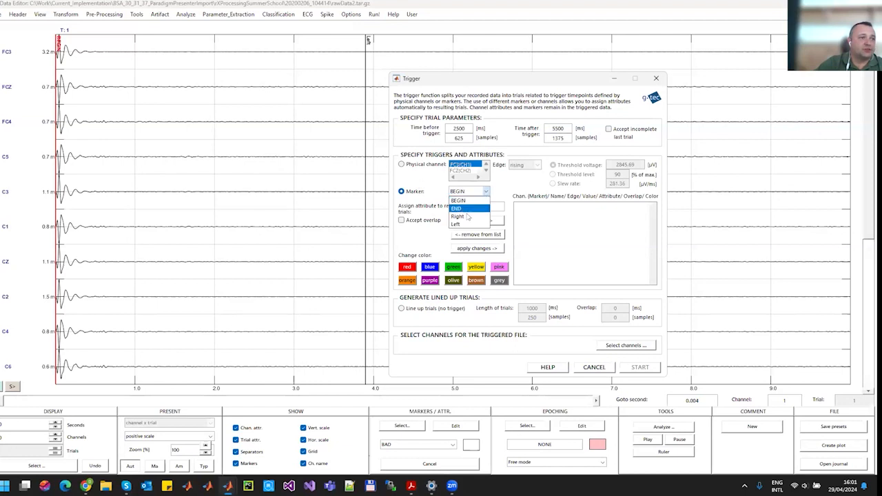
pyautogui.click(467, 217)
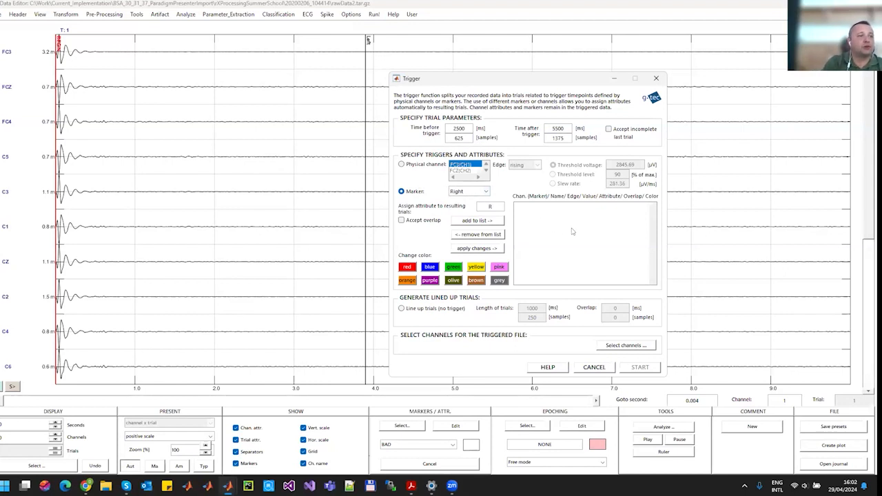
pyautogui.write('Right')
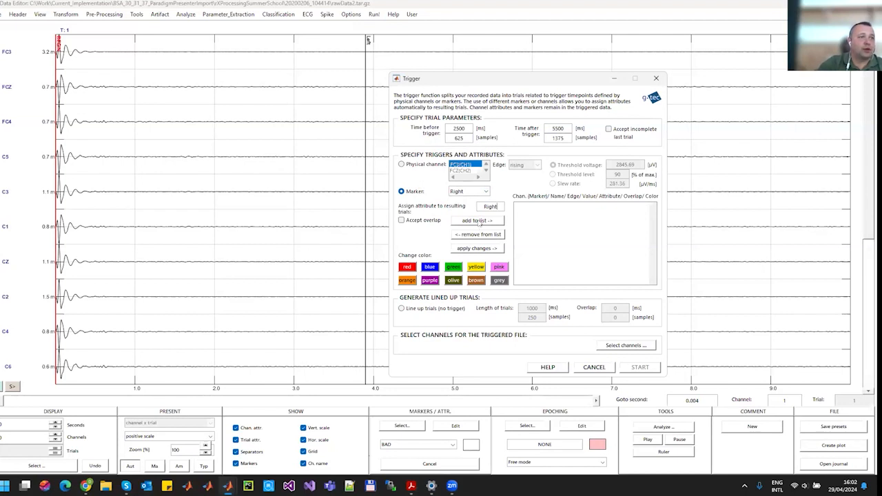
pyautogui.click(479, 221)
# Add the Left marker to the trigger list with the trial attribute Left and run the triggering.
pyautogui.click(485, 191)
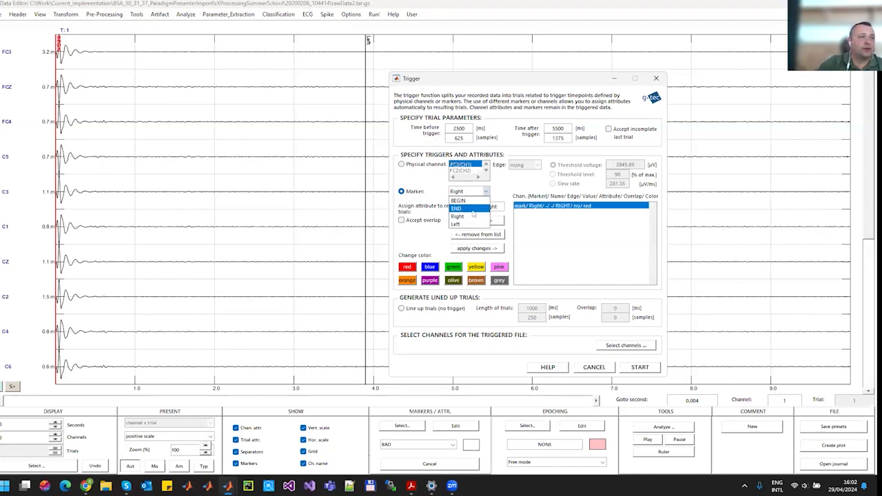
pyautogui.click(458, 224)
pyautogui.moveTo(500, 205); pyautogui.dragTo(469, 205)
pyautogui.write('Left')
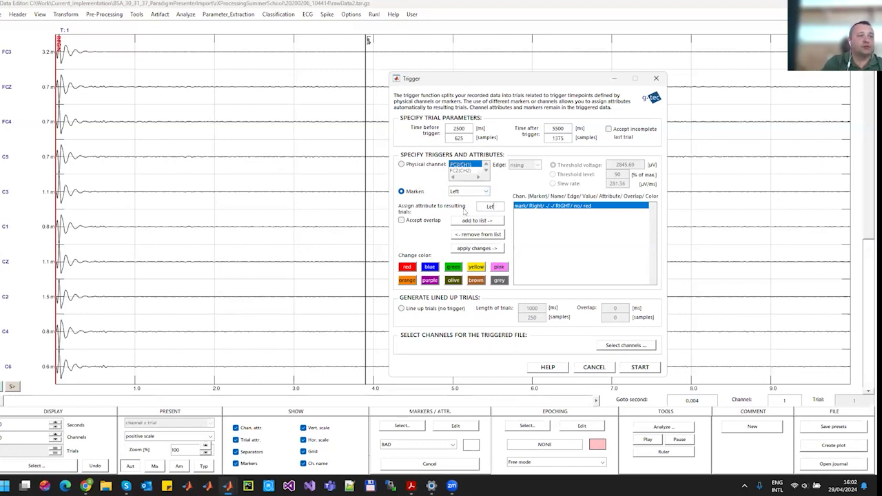
pyautogui.click(474, 221)
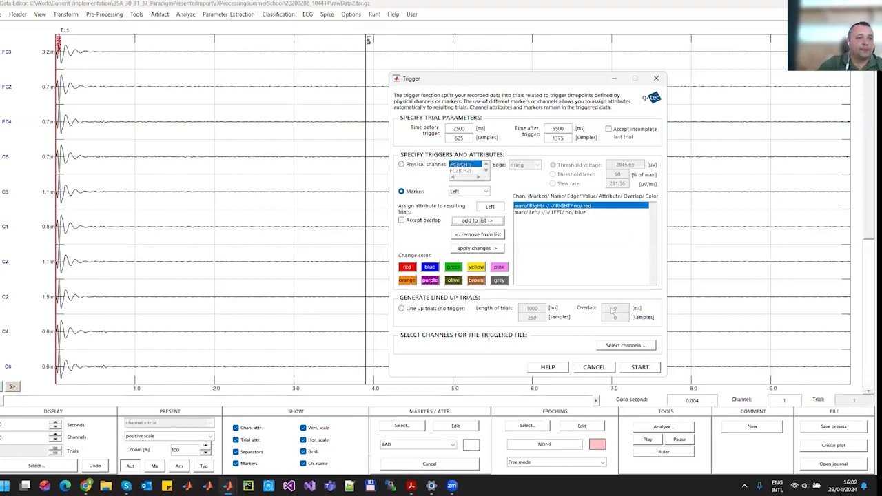
pyautogui.click(640, 367)
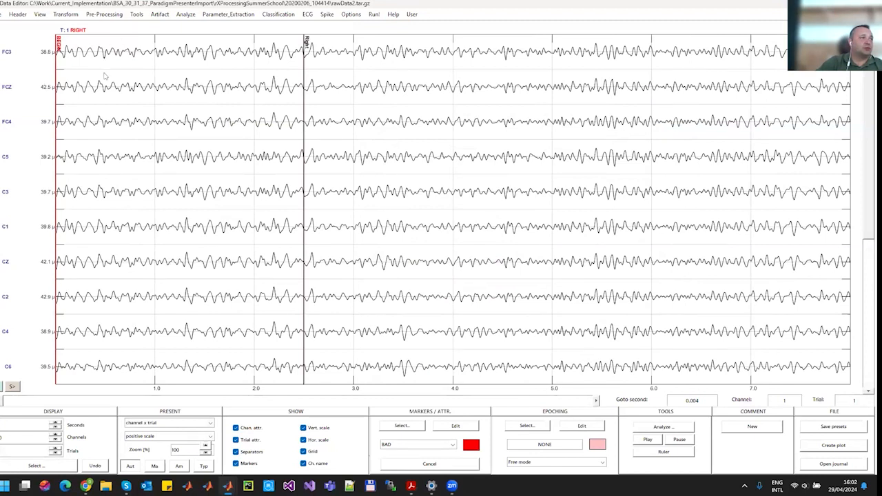
# Page forward through the triggered trials to examine their signals, attributes and marker positions.
pyautogui.click(354, 403)
pyautogui.click(354, 403)
pyautogui.click(355, 404)
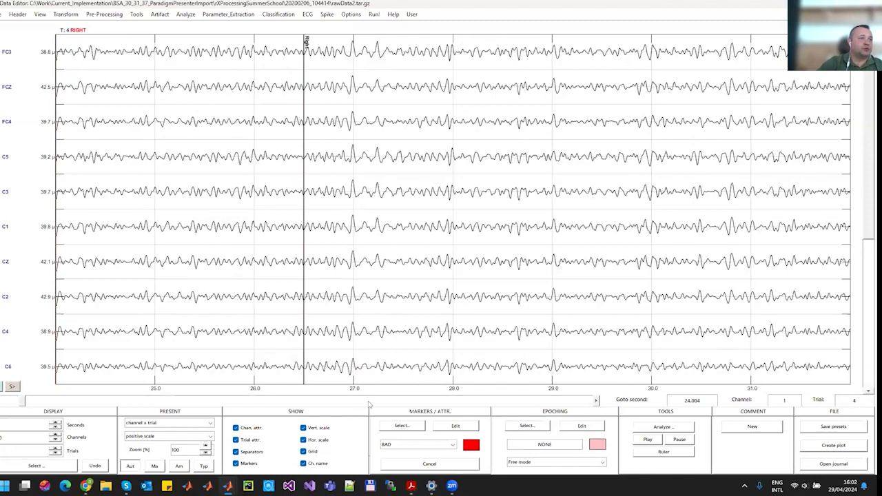
pyautogui.click(415, 402)
pyautogui.click(415, 402)
pyautogui.click(416, 403)
pyautogui.click(415, 402)
pyautogui.click(416, 402)
# Show 16 channels at once, page through the remaining trials and return to the beginning of the recording.
pyautogui.press('Right')
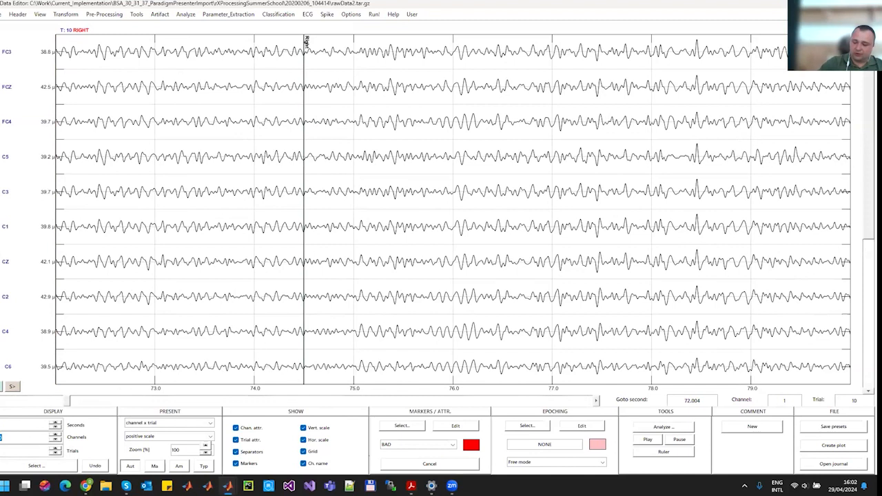
pyautogui.press('Return')
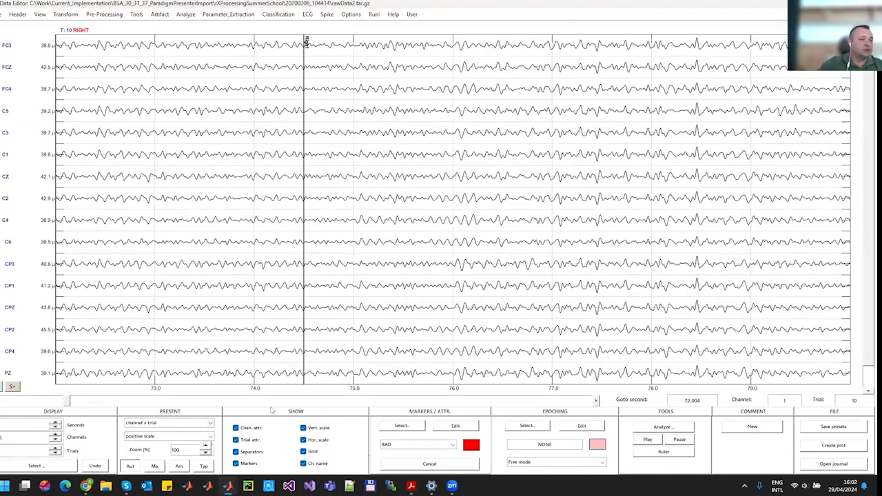
pyautogui.click(319, 401)
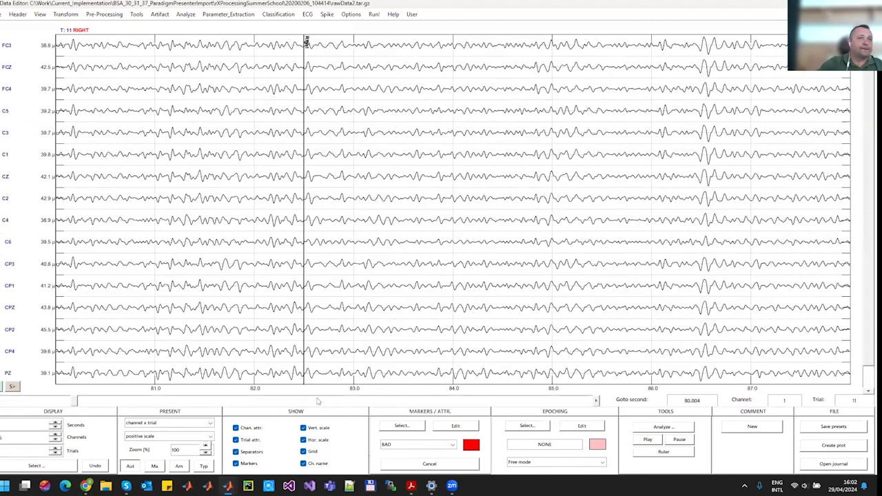
pyautogui.click(319, 401)
pyautogui.click(319, 402)
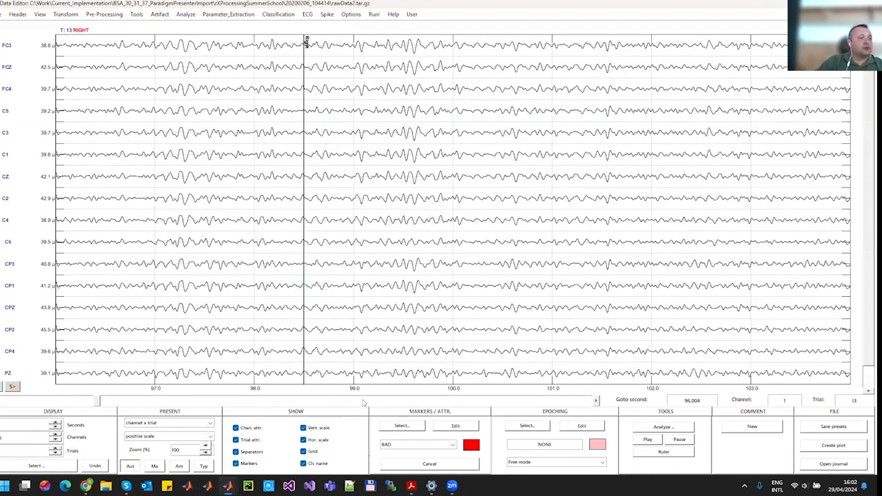
pyautogui.click(364, 401)
pyautogui.click(373, 401)
pyautogui.click(397, 401)
pyautogui.click(399, 401)
pyautogui.click(405, 401)
pyautogui.click(423, 401)
pyautogui.click(456, 401)
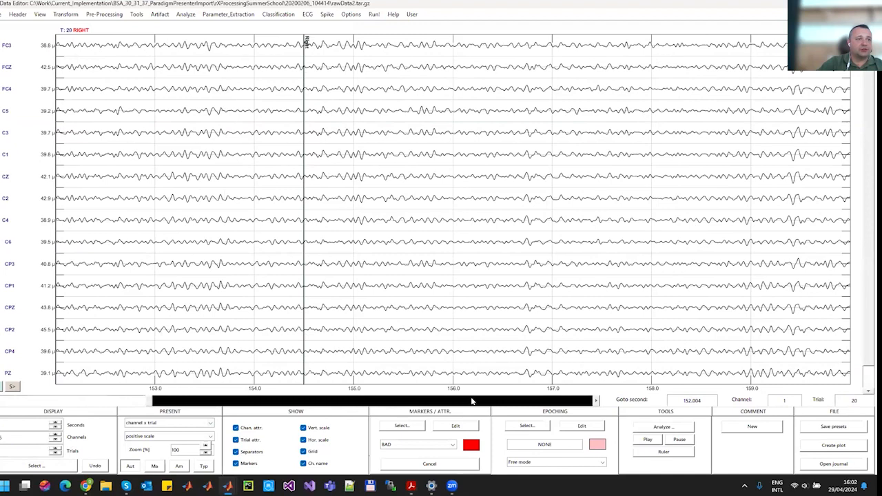
pyautogui.click(482, 401)
pyautogui.click(490, 401)
pyautogui.click(521, 401)
pyautogui.click(524, 404)
pyautogui.click(524, 403)
pyautogui.click(524, 403)
pyautogui.moveTo(186, 401); pyautogui.dragTo(6, 401)
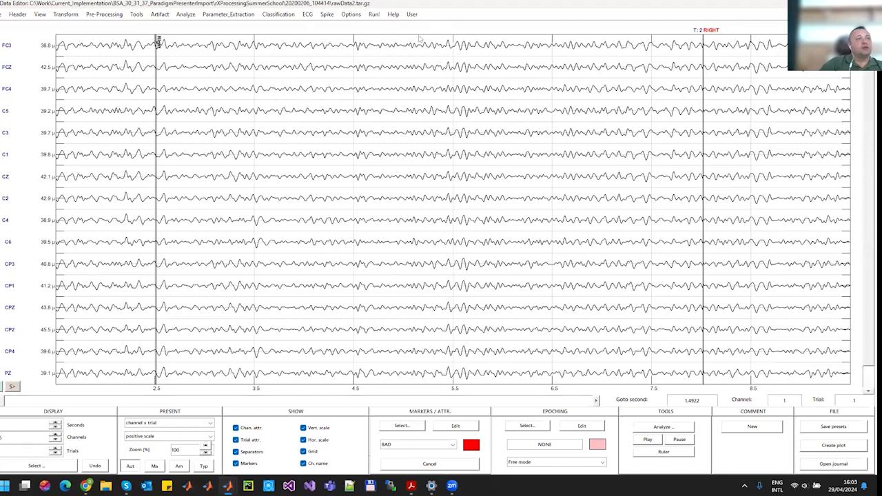
# Open the Montage creator and load the gNautilus_rX file from the montage files folder.
pyautogui.click(374, 15)
pyautogui.click(394, 26)
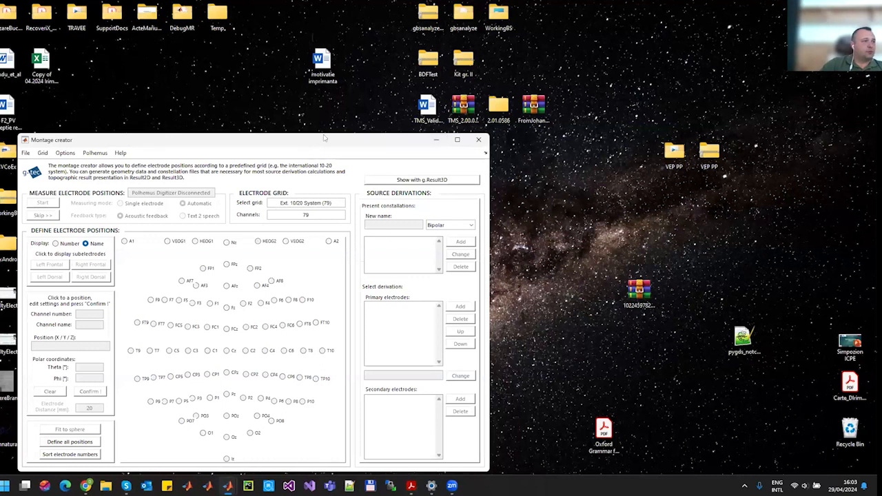
pyautogui.moveTo(324, 138); pyautogui.dragTo(420, 90)
pyautogui.click(122, 106)
pyautogui.click(144, 130)
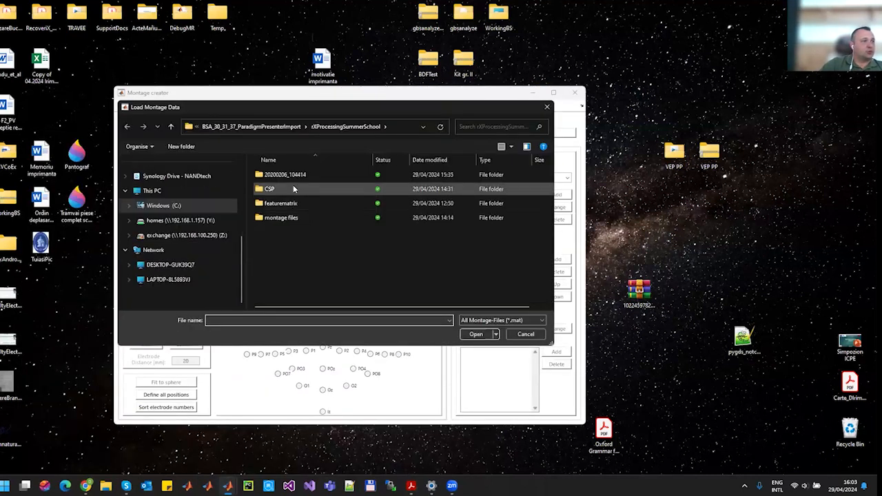
pyautogui.doubleClick(290, 217)
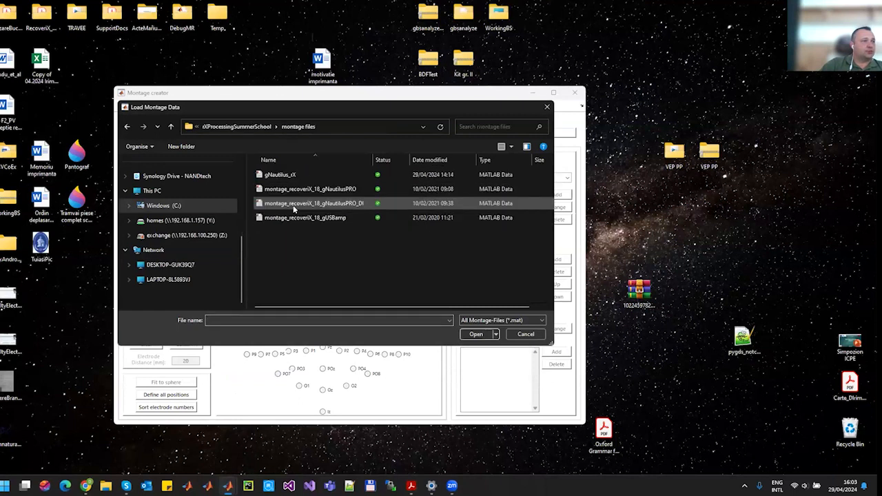
pyautogui.doubleClick(296, 176)
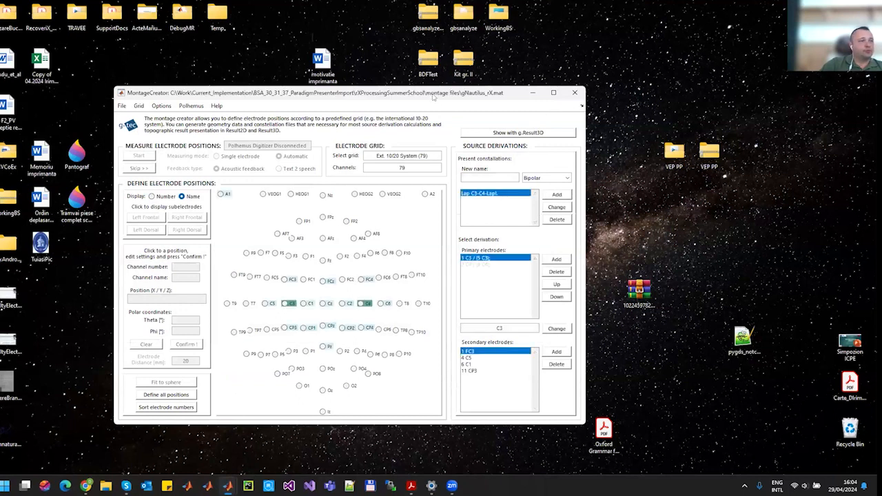
# Examine the primary and secondary electrodes of the C3 and C4 Laplacian derivations and close the Montage creator.
pyautogui.moveTo(434, 98); pyautogui.dragTo(473, 73)
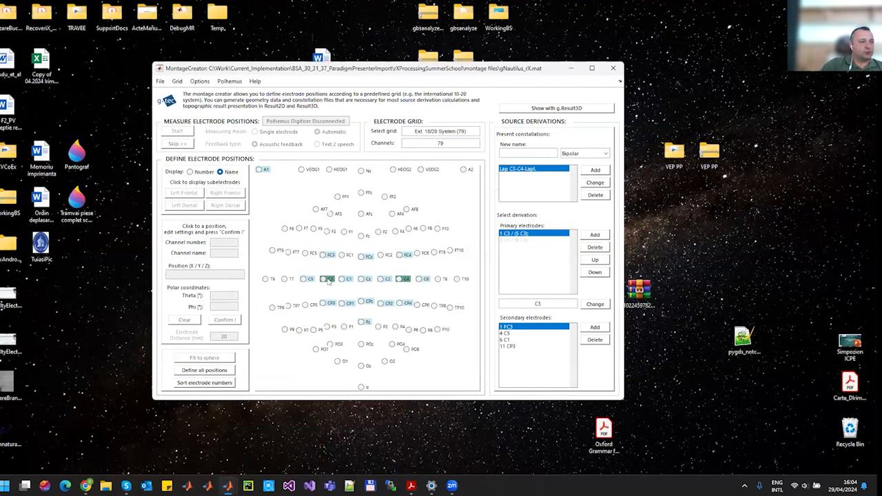
pyautogui.click(406, 278)
pyautogui.click(548, 241)
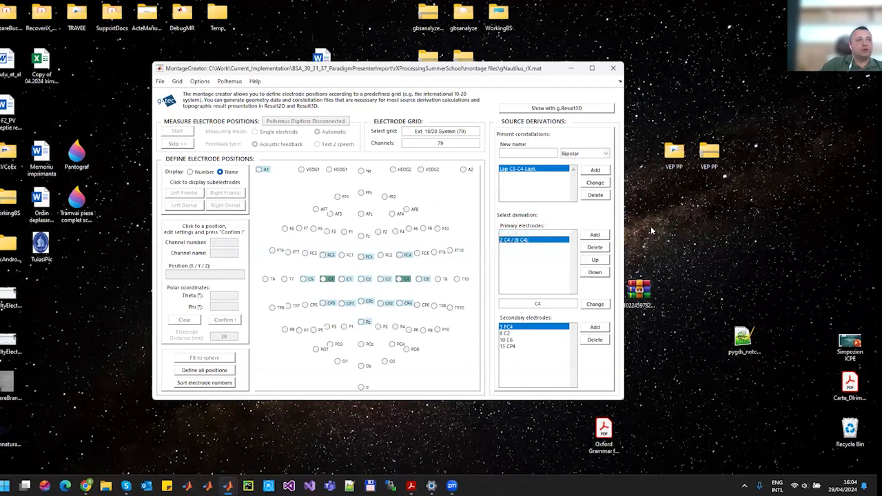
pyautogui.click(614, 69)
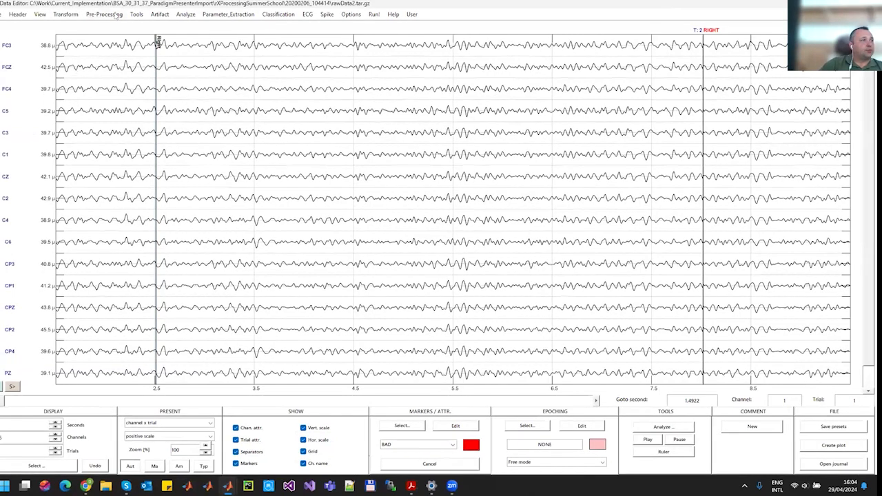
# Load the gNautilus_rX montage file as the recording's electrode geometry and apply it.
pyautogui.click(21, 15)
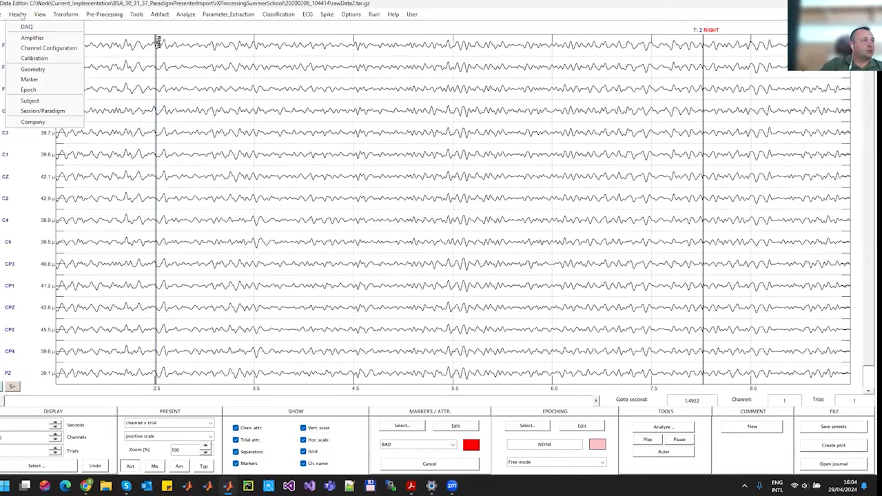
pyautogui.click(42, 70)
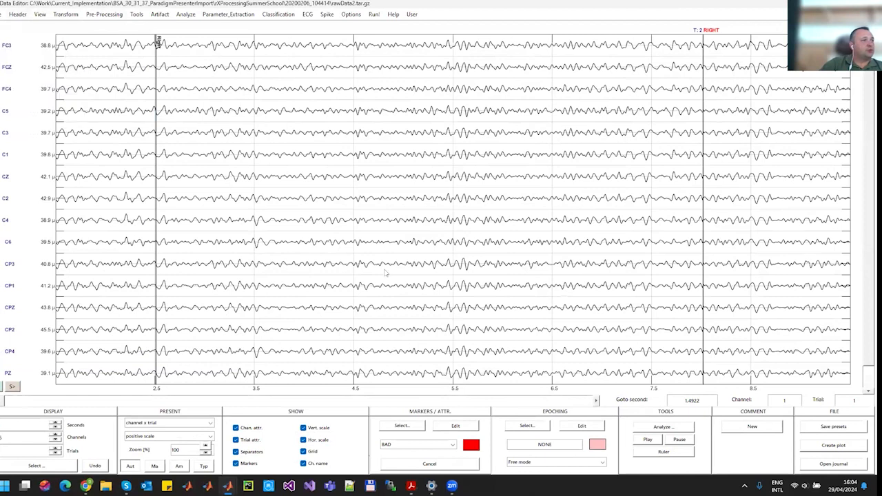
pyautogui.moveTo(203, 168); pyautogui.dragTo(317, 114)
pyautogui.click(368, 167)
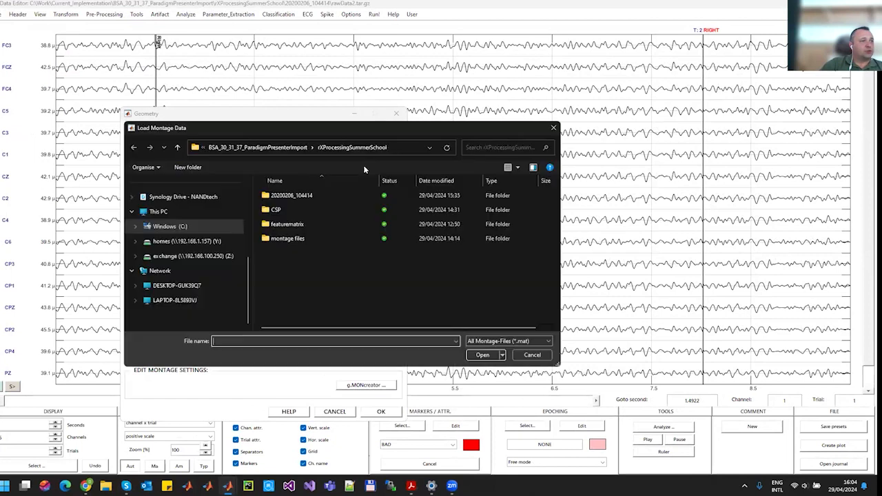
pyautogui.doubleClick(298, 237)
pyautogui.doubleClick(295, 197)
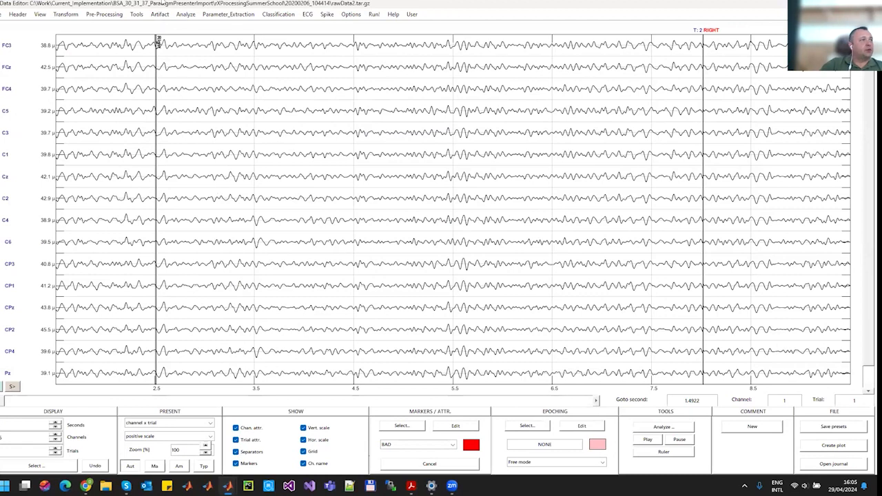
# Run a source derivation with gNautilus_rX.mat and the Lap C3-C4-Lapl. source type, replacing the involved channels.
pyautogui.click(105, 15)
pyautogui.click(111, 28)
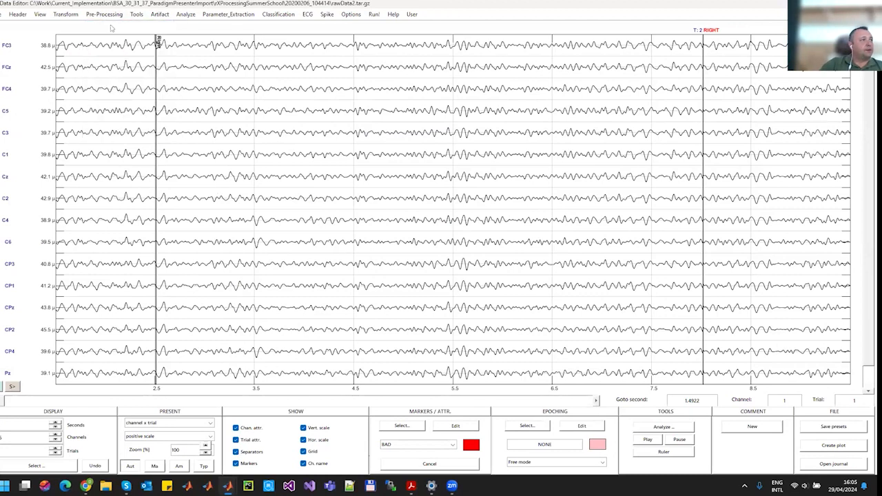
pyautogui.moveTo(195, 296); pyautogui.dragTo(444, 133)
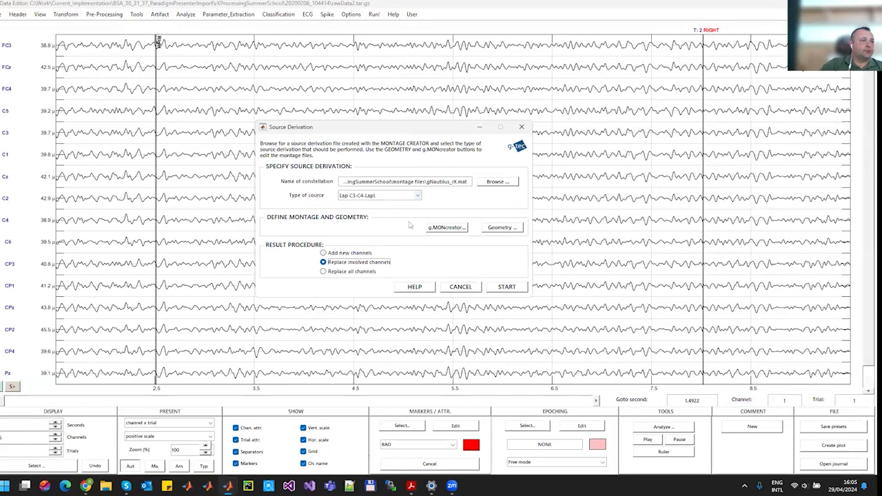
pyautogui.click(507, 286)
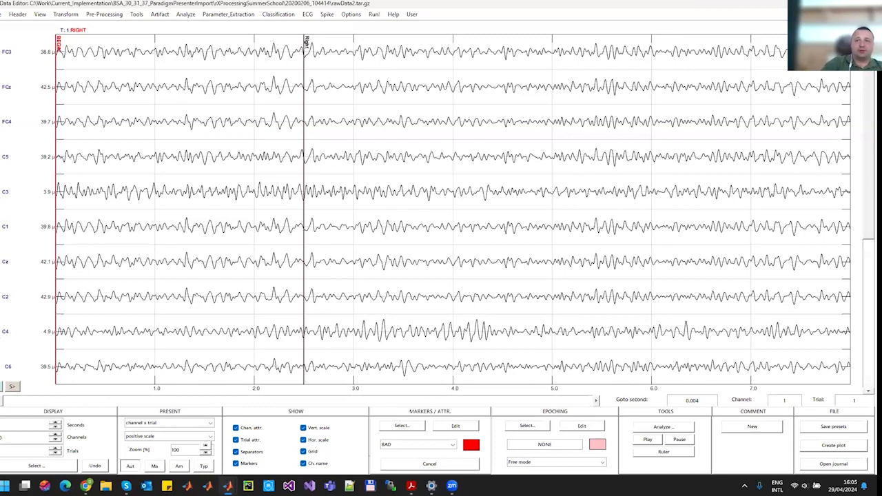
# Open the Spectrum analysis, set the interval length to 1000 ms and enable computing action spectra compared to the reference.
pyautogui.click(186, 15)
pyautogui.click(215, 61)
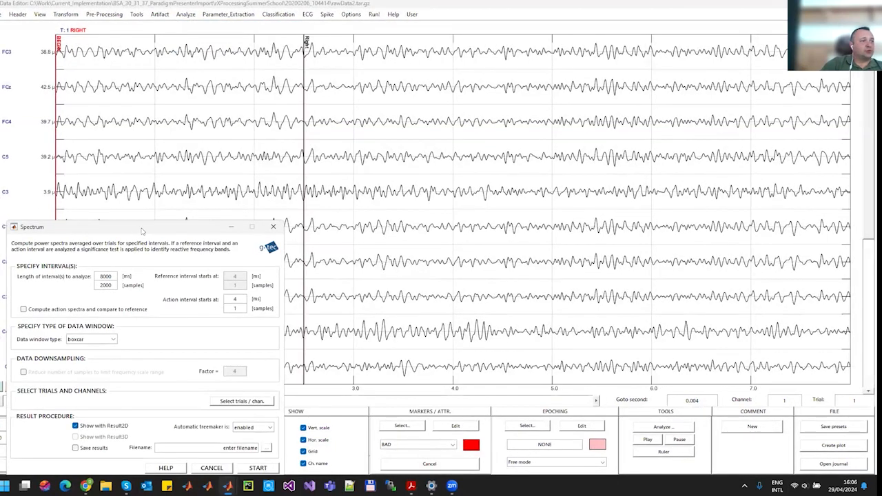
pyautogui.moveTo(142, 230); pyautogui.dragTo(493, 110)
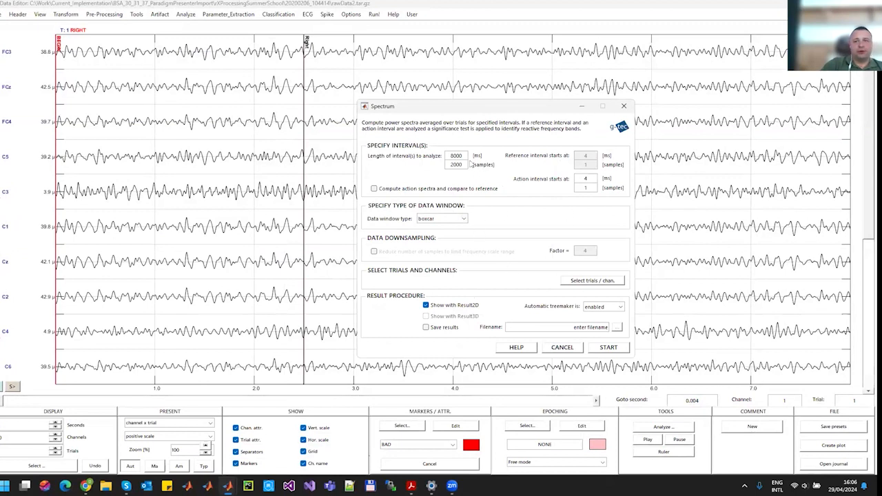
pyautogui.doubleClick(462, 155)
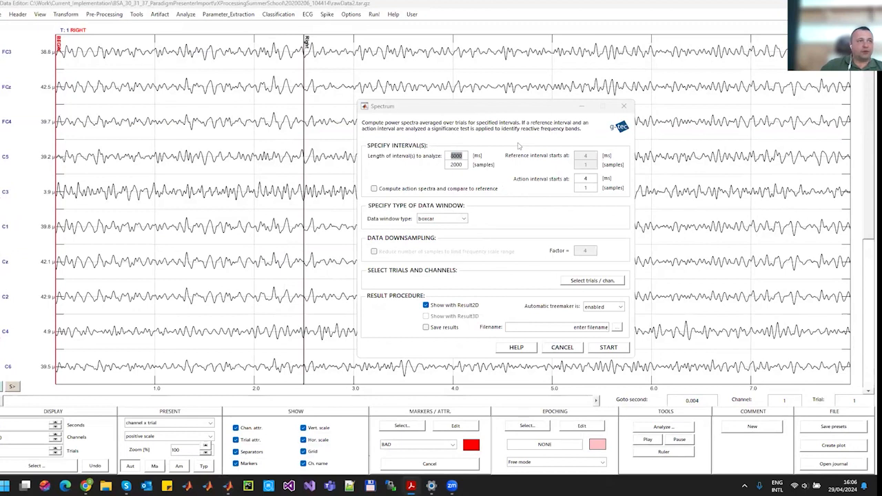
pyautogui.click(468, 149)
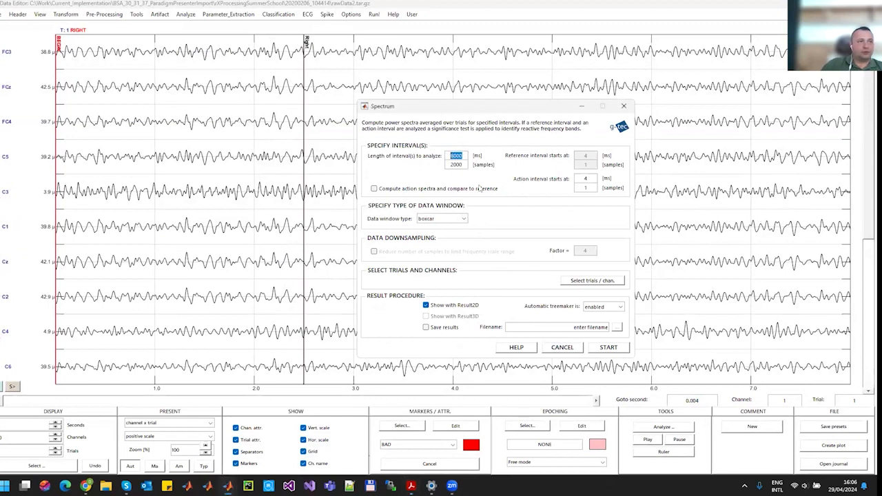
pyautogui.write('100')
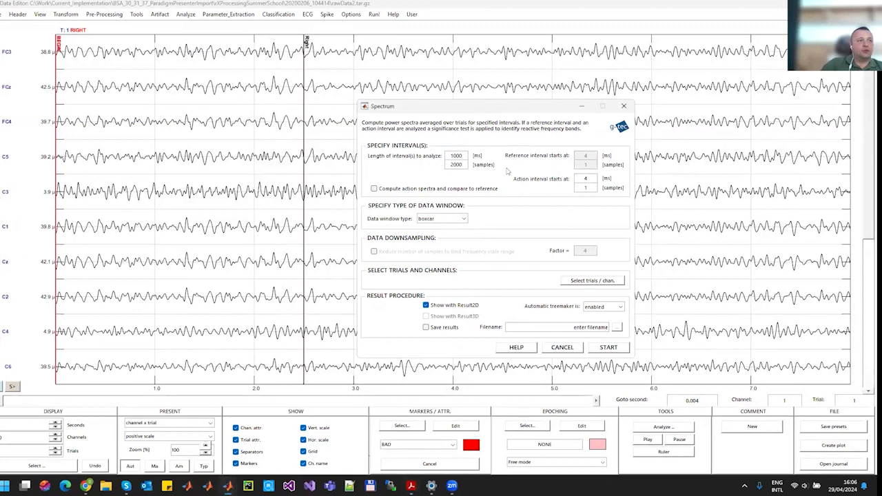
pyautogui.click(405, 190)
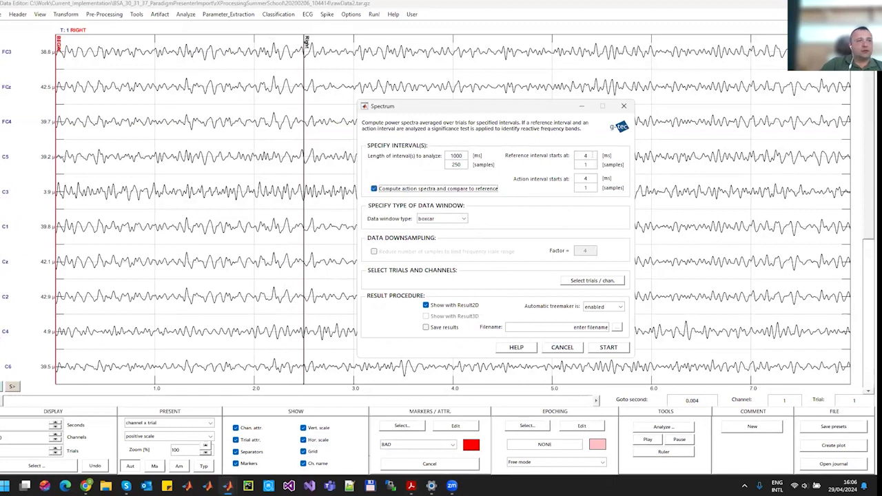
# Set the reference interval start to 500 ms, the action interval start to 2500 ms, and the data window type to hanning.
pyautogui.click(578, 155)
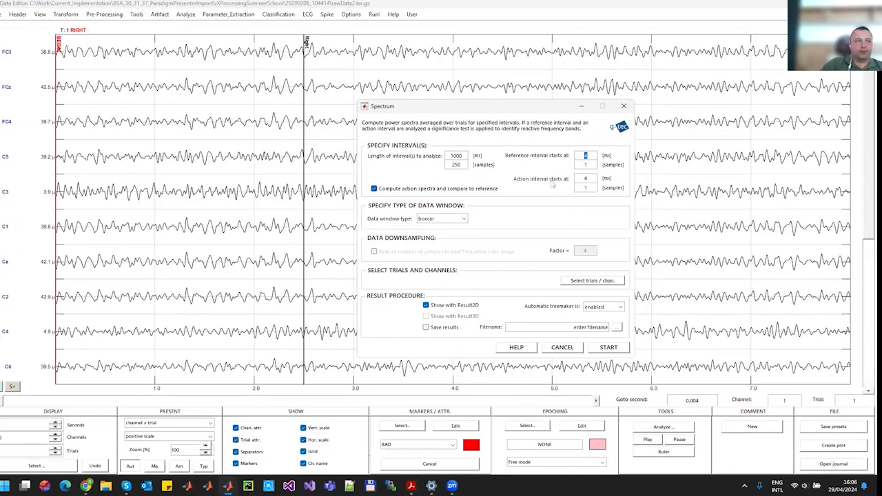
pyautogui.write('500')
pyautogui.press('Return')
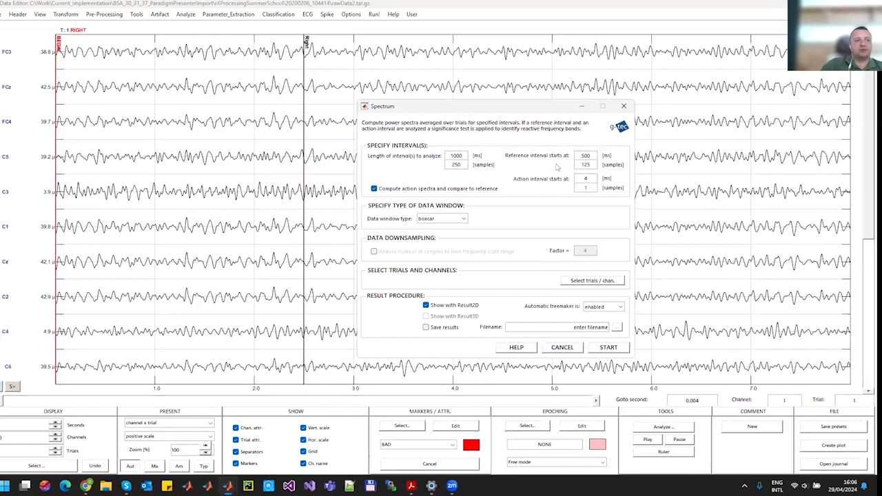
pyautogui.click(593, 179)
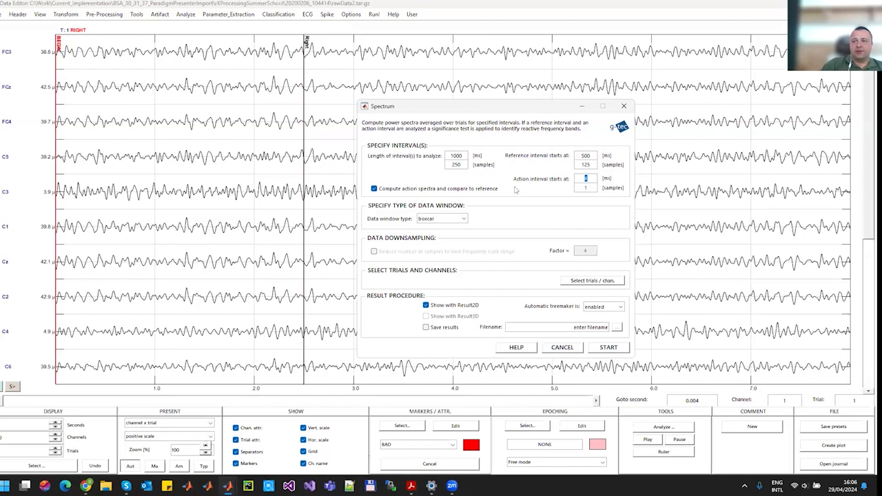
pyautogui.write('2500')
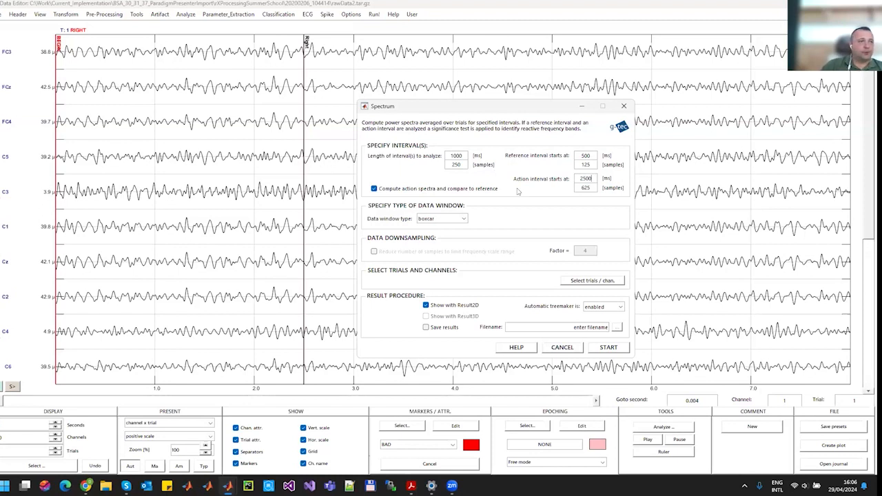
pyautogui.click(464, 220)
pyautogui.click(442, 244)
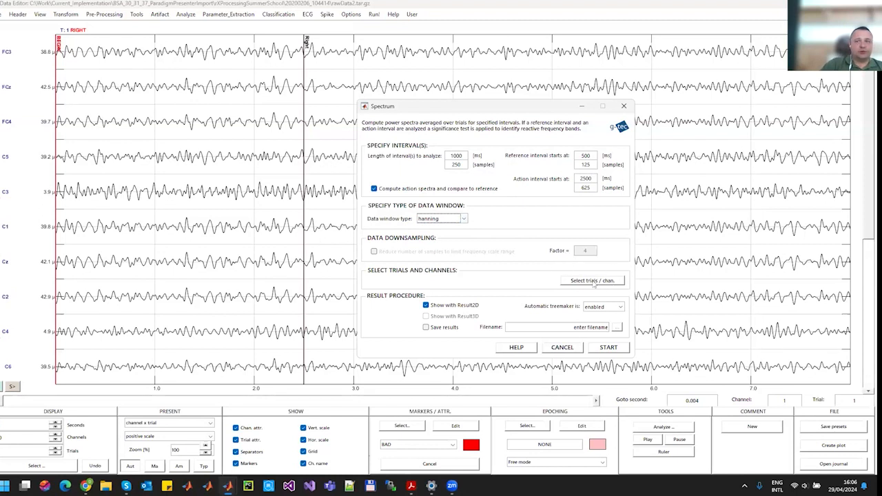
# Include only the RIGHT trials and channel number 5, and start the spectrum computation.
pyautogui.hotkey('alt', 'Tab')
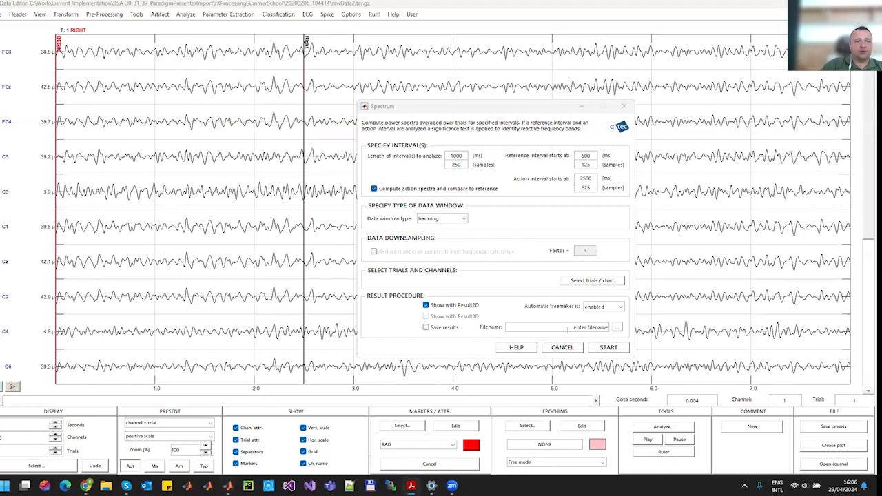
pyautogui.click(585, 283)
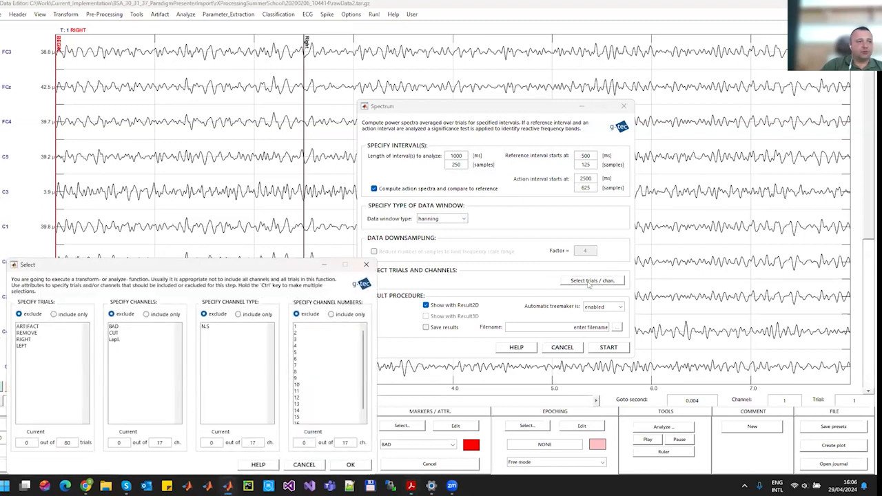
pyautogui.moveTo(288, 265); pyautogui.dragTo(648, 150)
pyautogui.click(413, 199)
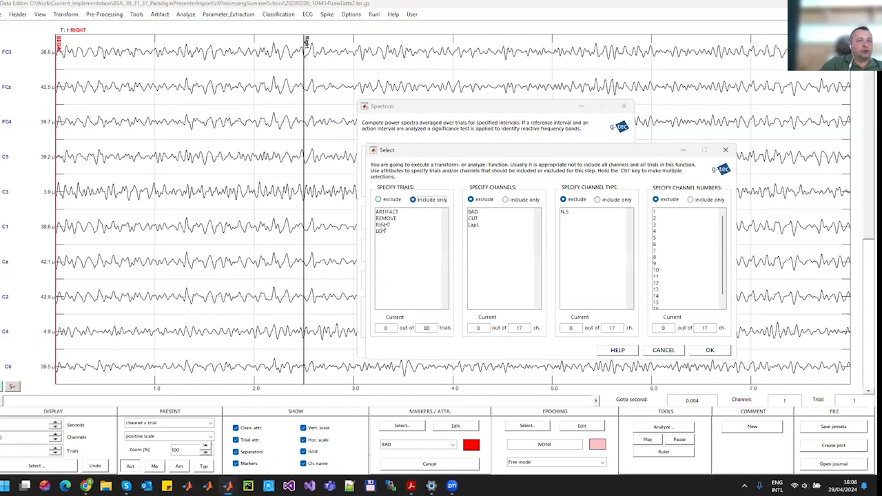
pyautogui.click(382, 225)
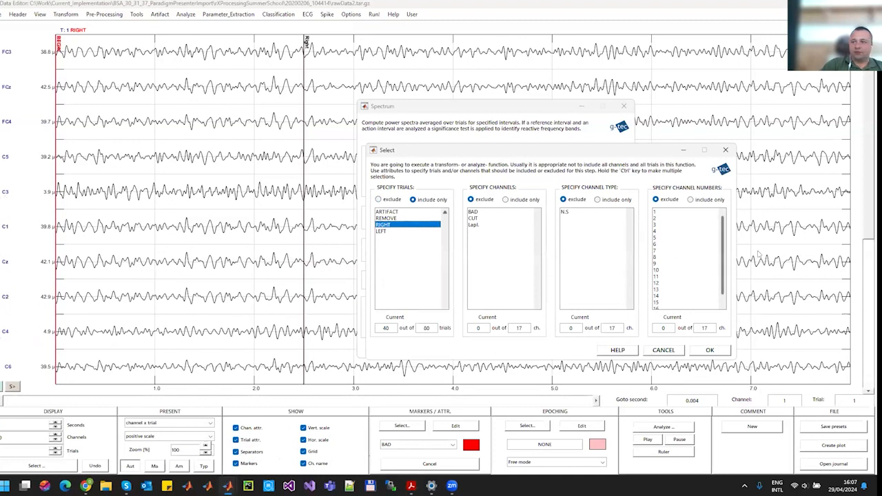
pyautogui.click(690, 200)
pyautogui.click(656, 237)
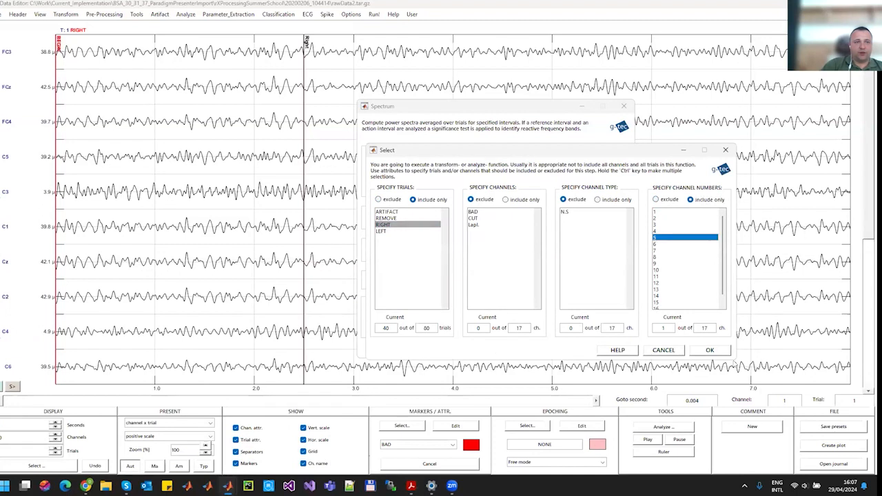
pyautogui.click(711, 352)
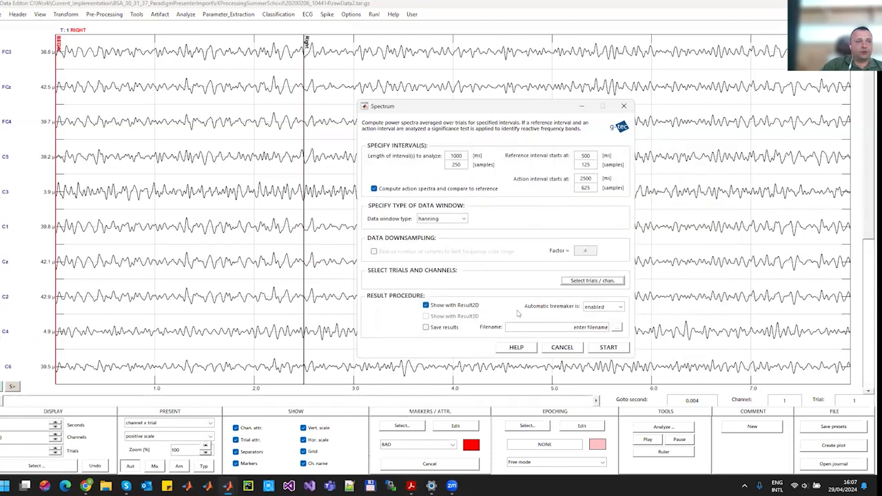
pyautogui.click(608, 348)
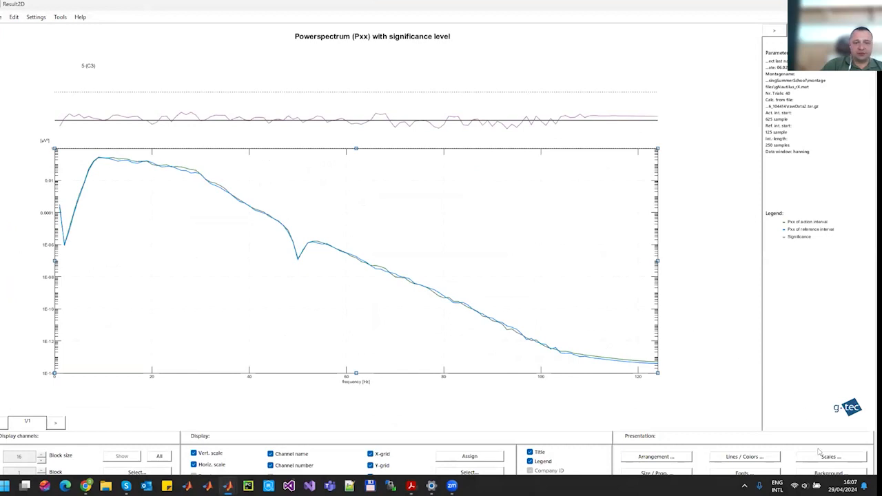
# Limit the C3 power spectrum's X scaling to a maximum of 40 Hz and make its Y scaling linear with auto-scale.
pyautogui.click(831, 459)
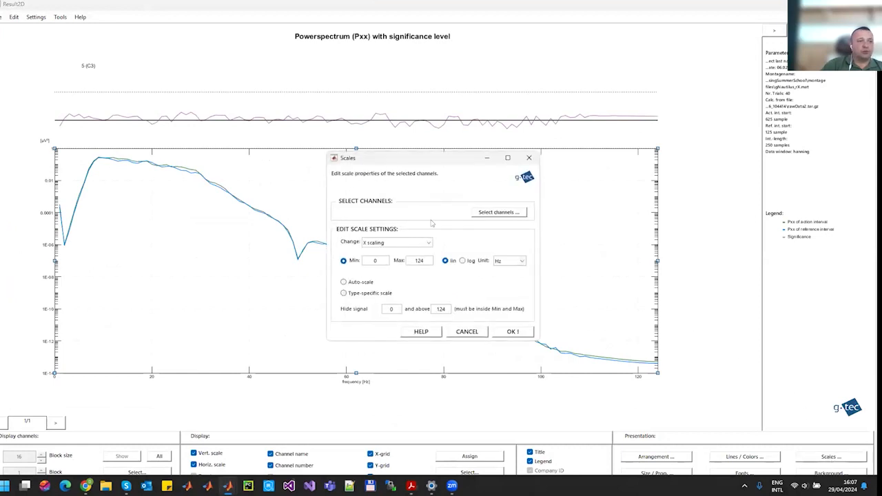
pyautogui.doubleClick(419, 261)
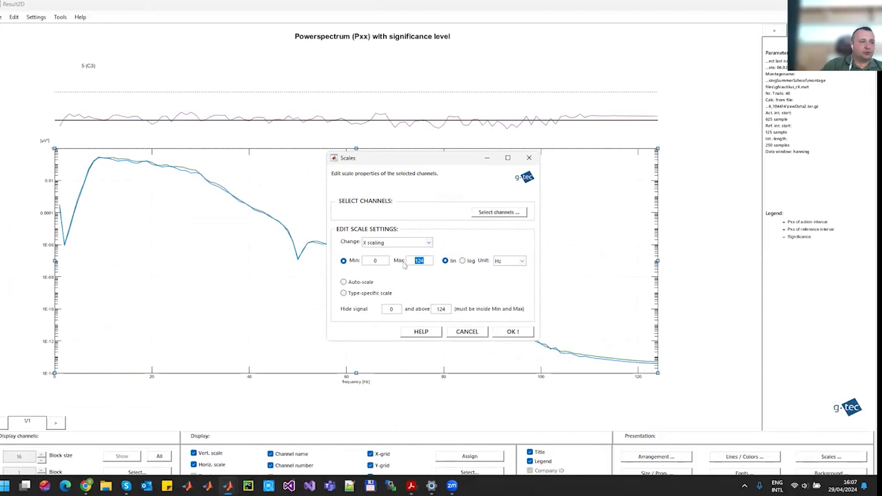
pyautogui.write('40')
pyautogui.click(420, 245)
pyautogui.click(391, 258)
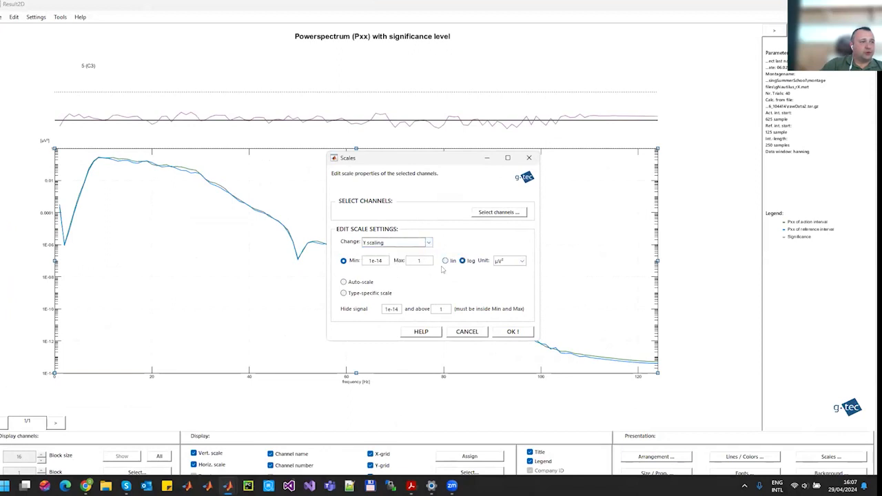
pyautogui.click(445, 261)
pyautogui.click(343, 282)
pyautogui.click(514, 331)
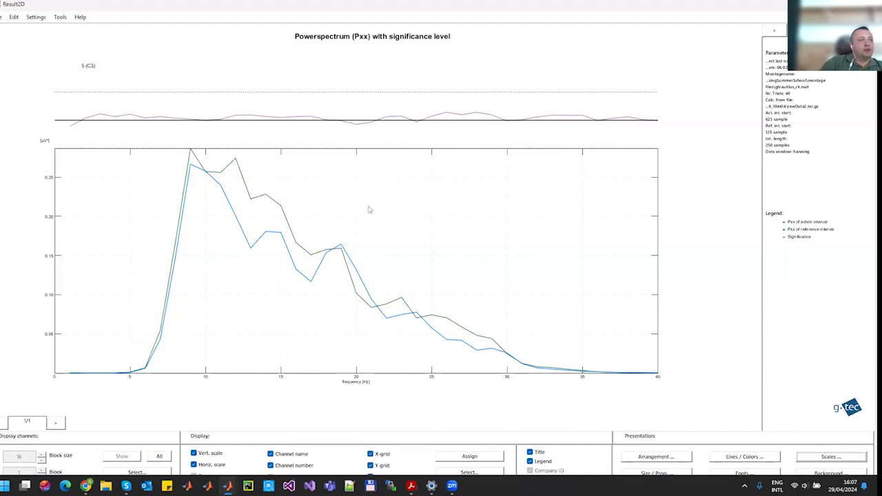
pyautogui.click(866, 5)
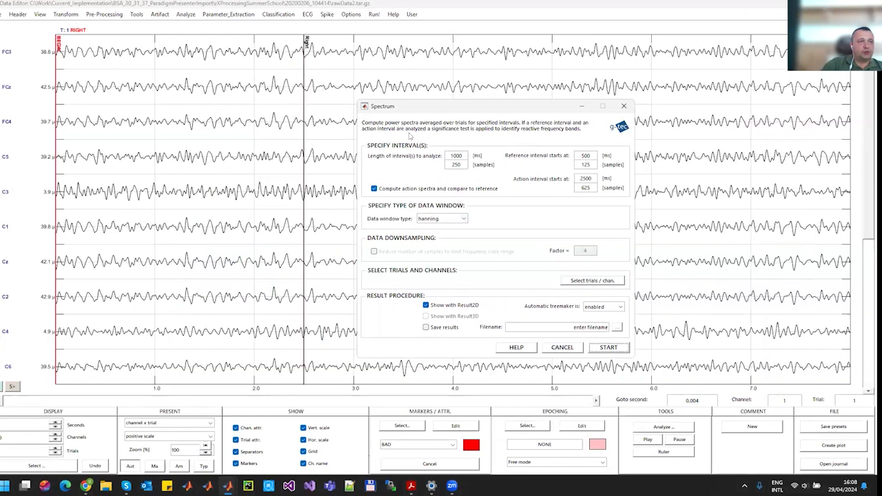
# Include only the LEFT trials and channel number 9, and compute their spectrum with the same interval settings.
pyautogui.click(588, 283)
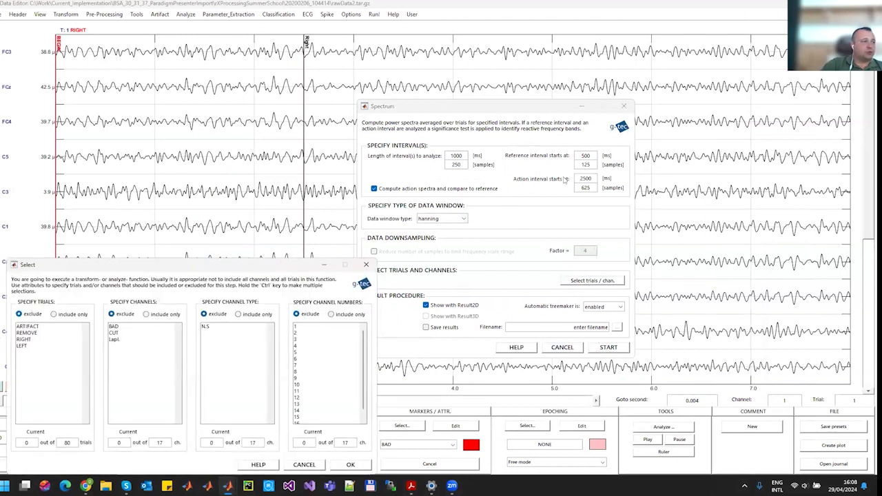
pyautogui.click(312, 257)
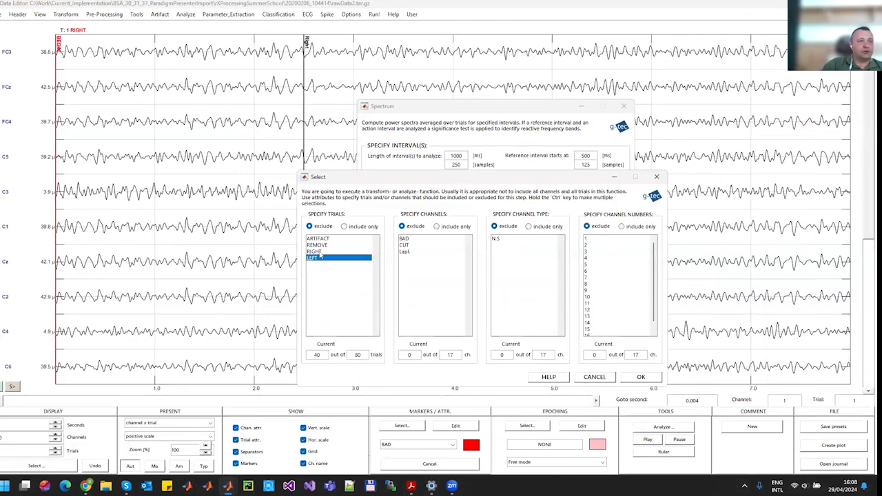
pyautogui.click(345, 226)
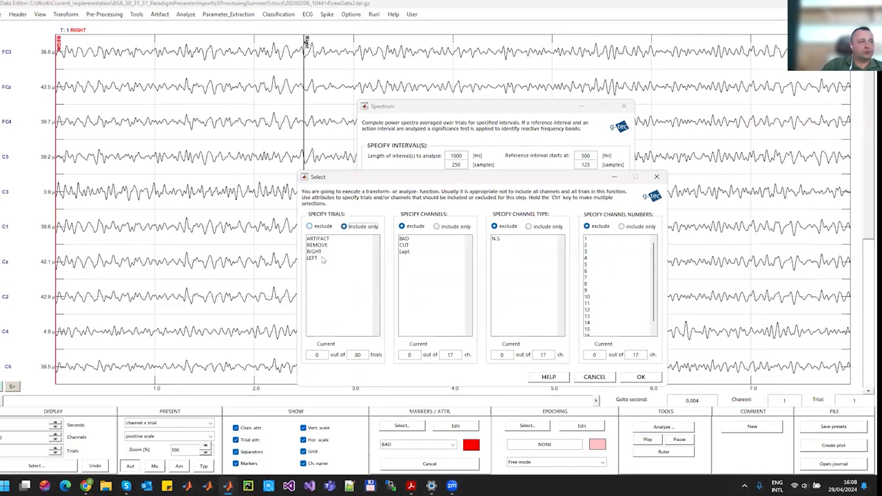
pyautogui.click(629, 227)
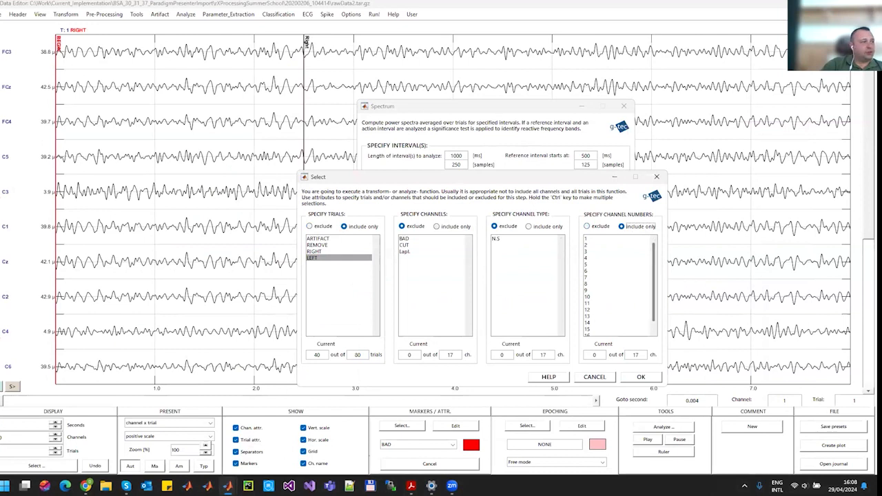
pyautogui.click(590, 291)
pyautogui.click(645, 378)
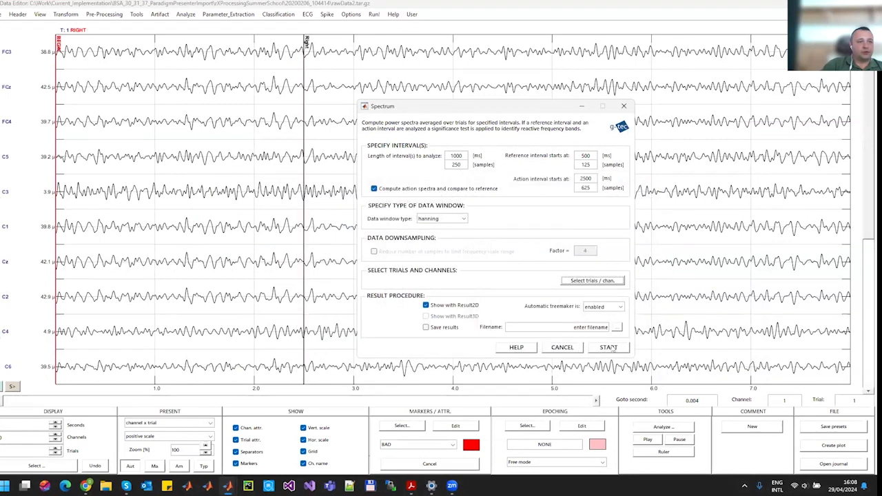
pyautogui.click(609, 347)
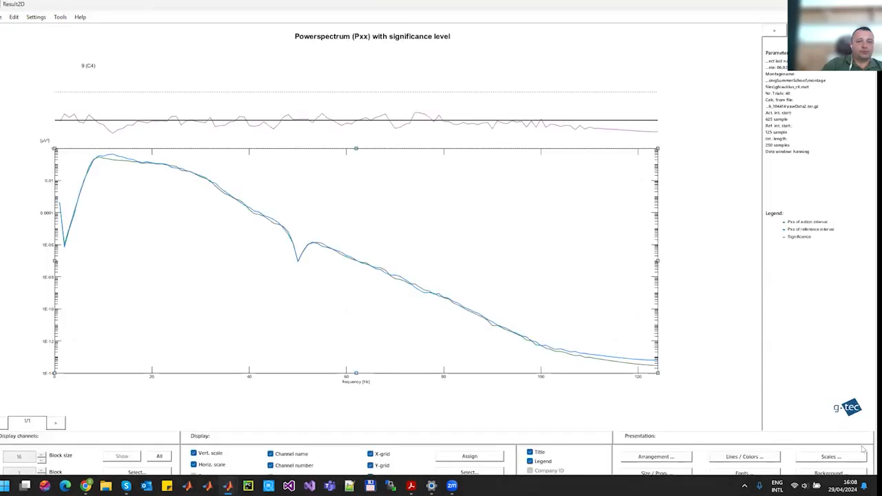
# Set the C4 power spectrum's X maximum to 40 Hz and switch its Y scaling to linear with auto-scale.
pyautogui.click(831, 456)
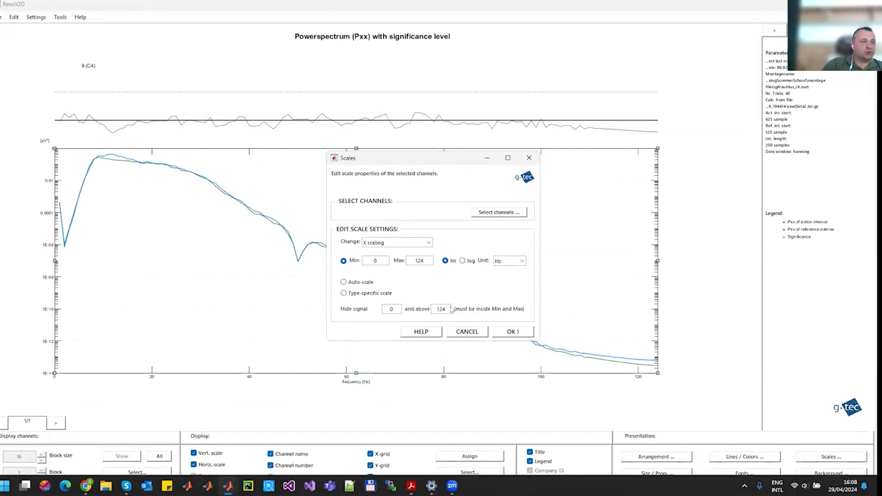
pyautogui.moveTo(426, 258); pyautogui.dragTo(402, 264)
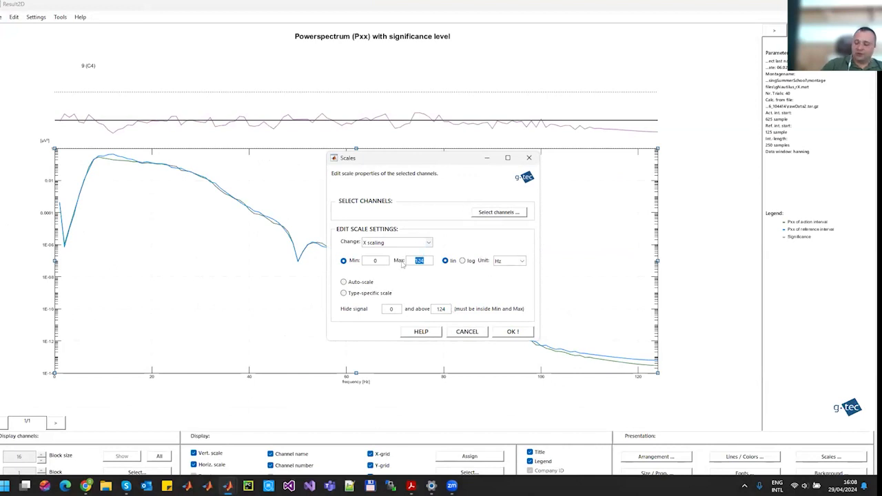
pyautogui.write('40')
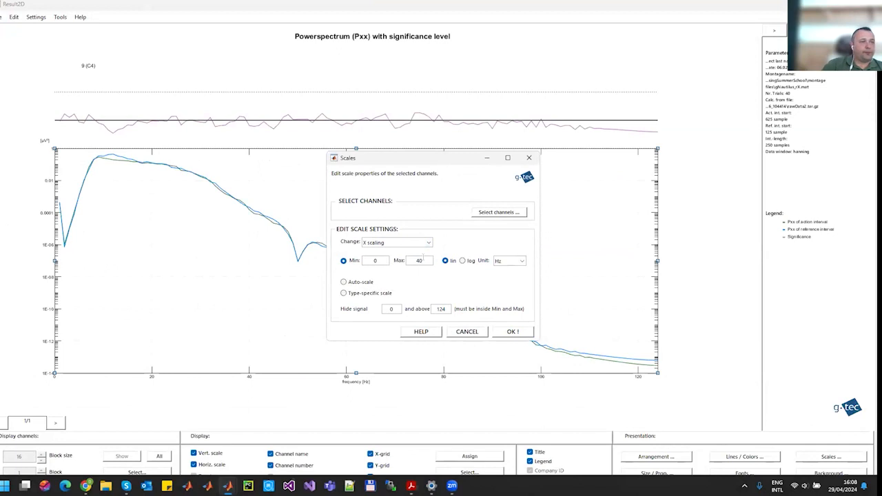
pyautogui.click(427, 242)
pyautogui.click(400, 261)
pyautogui.click(445, 260)
pyautogui.click(361, 283)
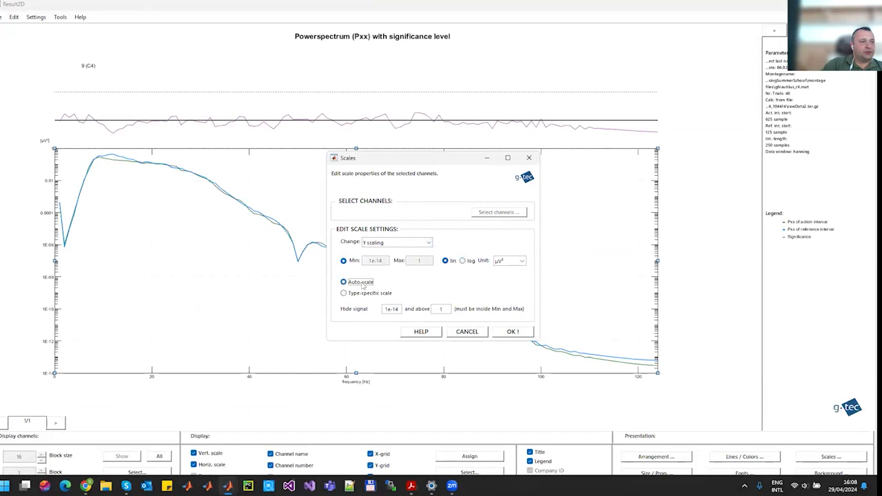
pyautogui.click(514, 331)
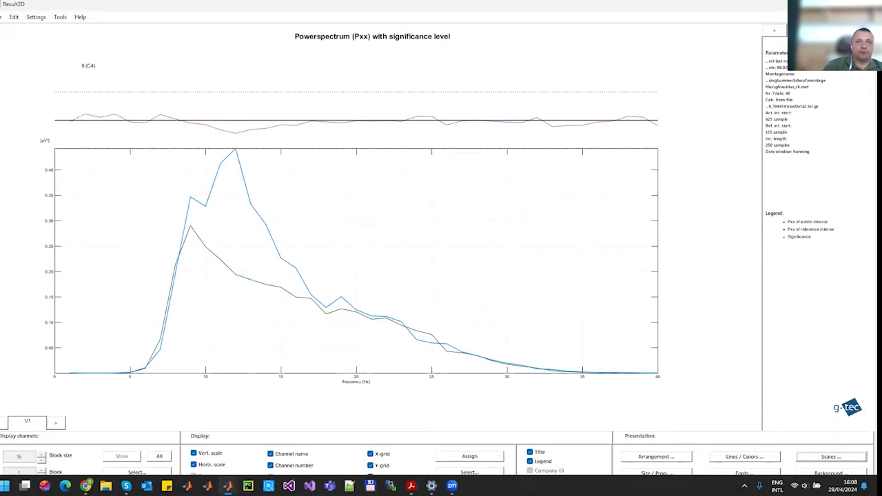
# Close the open power spectrum results without saving them, and close the Spectrum dialog.
pyautogui.click(866, 4)
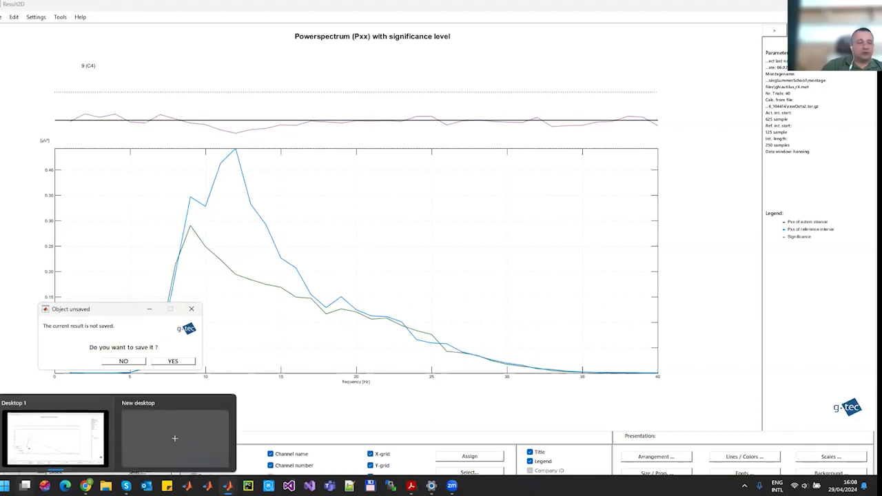
pyautogui.click(125, 363)
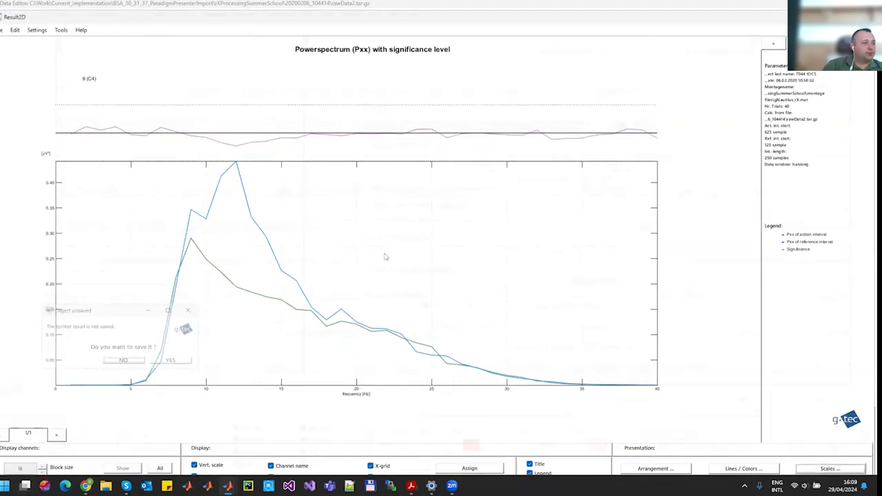
pyautogui.click(630, 115)
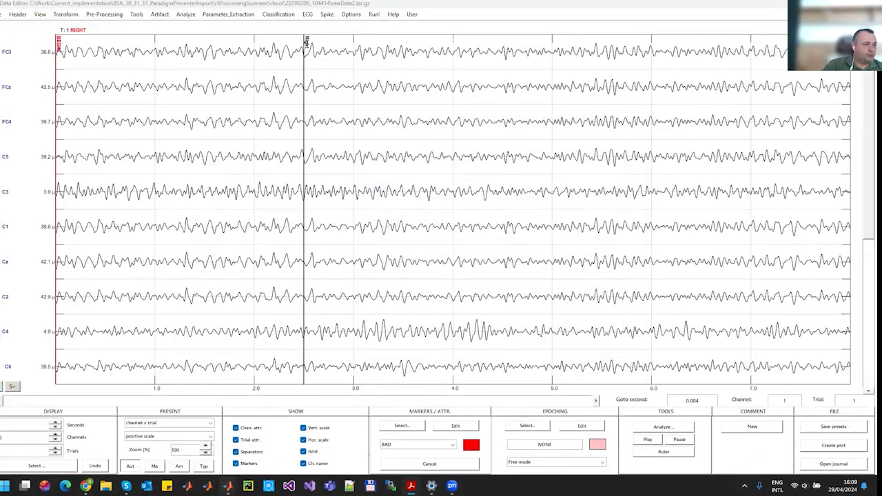
pyautogui.moveTo(228, 486)
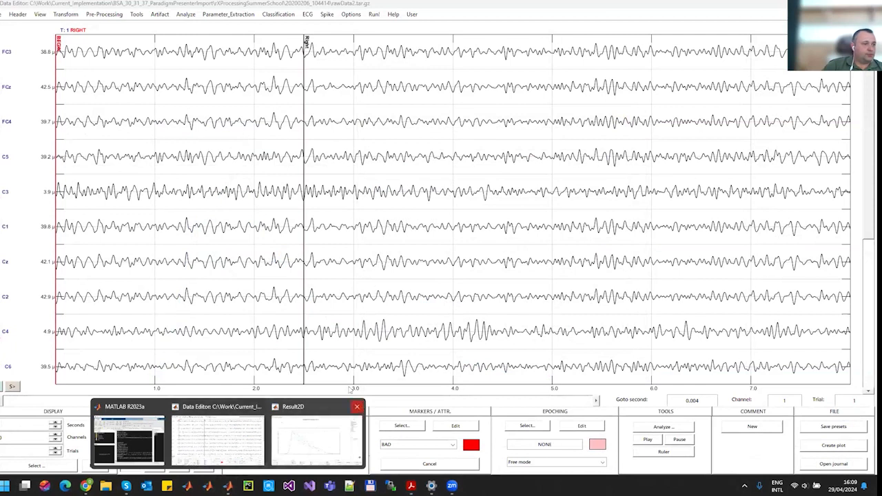
pyautogui.click(357, 406)
pyautogui.click(127, 361)
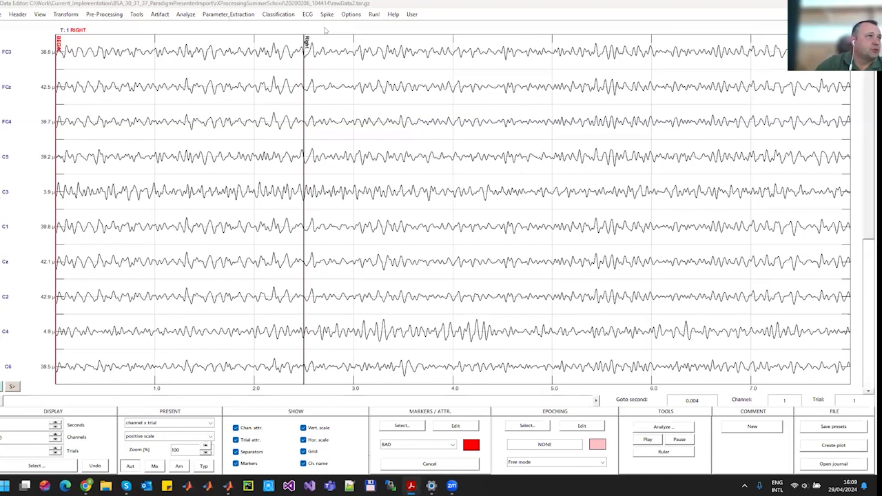
# Open the ERD (Event Related Desynchronization) analysis and set its reference period from 500 to 2000 ms.
pyautogui.click(185, 15)
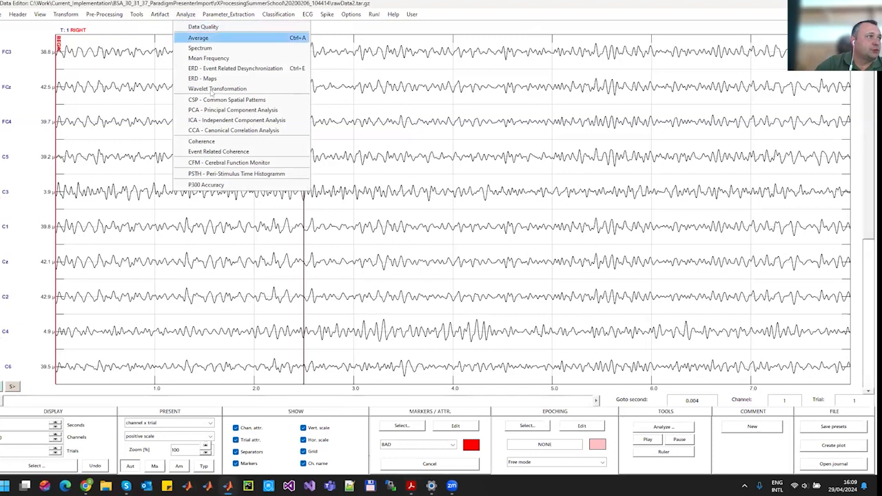
pyautogui.click(243, 69)
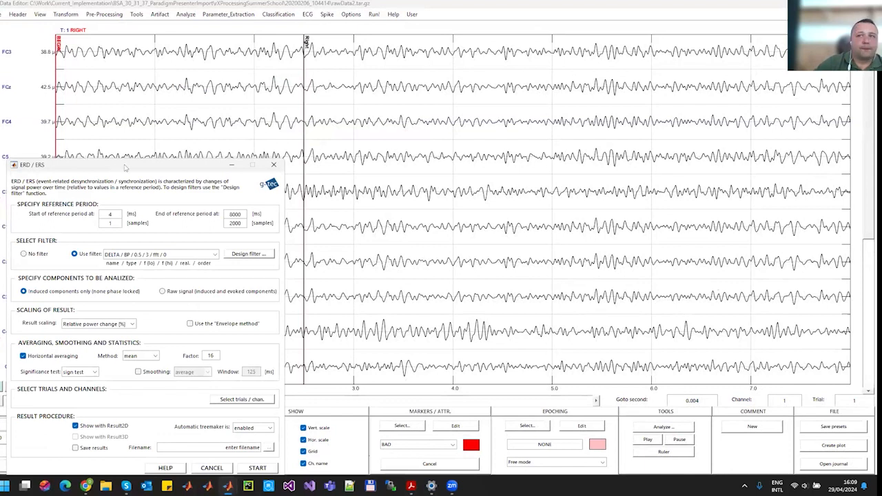
pyautogui.moveTo(127, 168); pyautogui.dragTo(387, 109)
pyautogui.hotkey('alt', 'Tab')
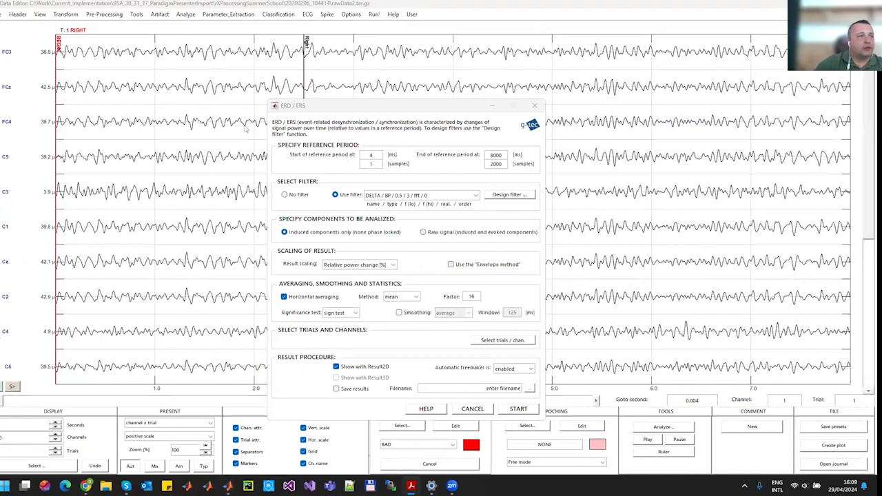
pyautogui.click(371, 155)
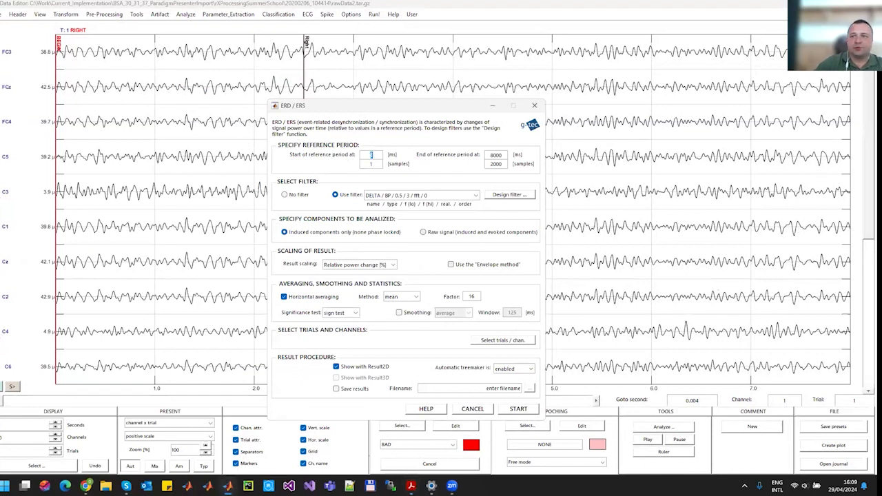
pyautogui.write('500')
pyautogui.click(430, 187)
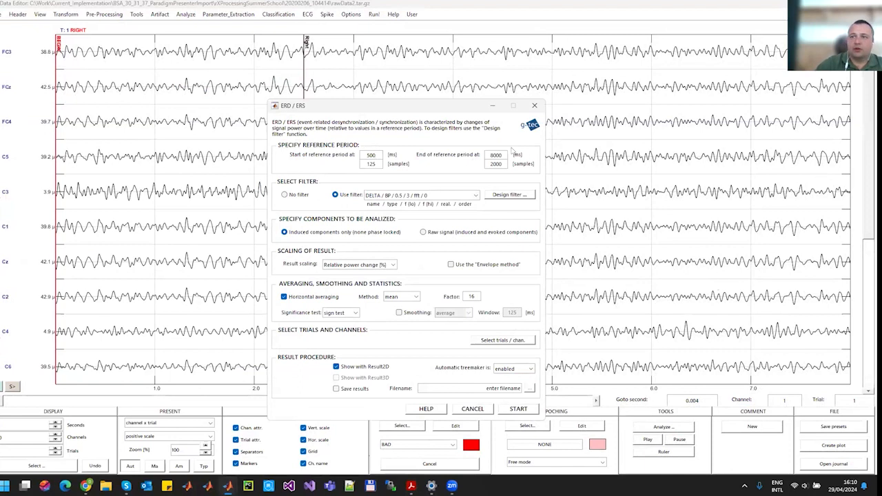
pyautogui.doubleClick(501, 155)
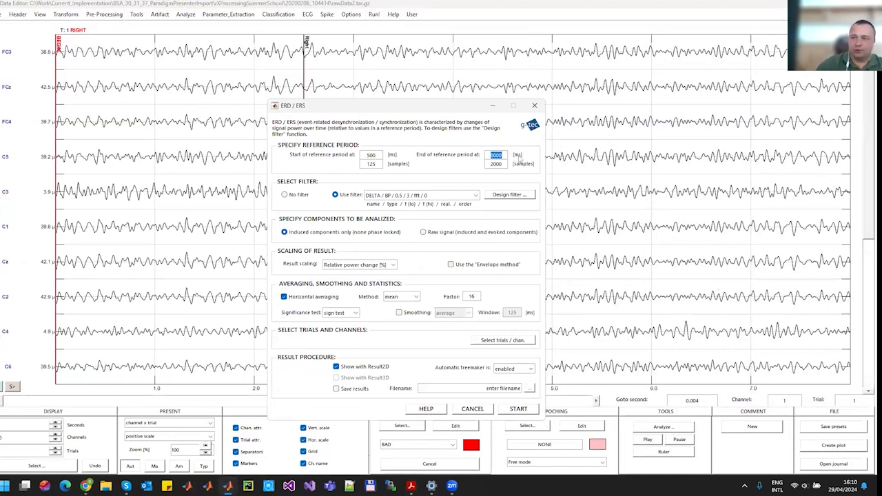
pyautogui.write('200')
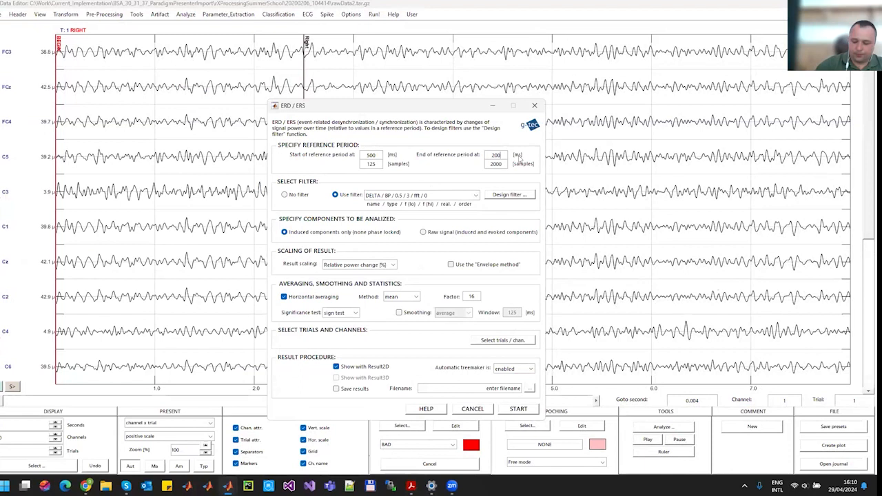
pyautogui.click(425, 178)
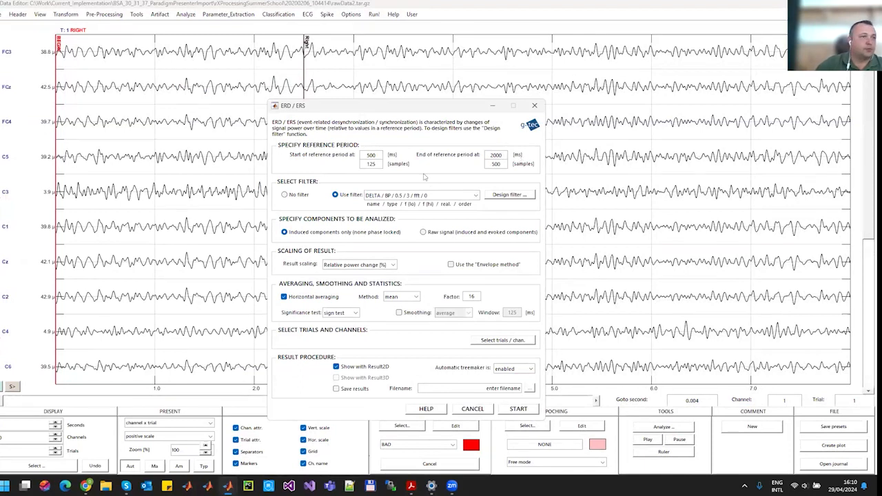
pyautogui.hotkey('alt', 'Tab')
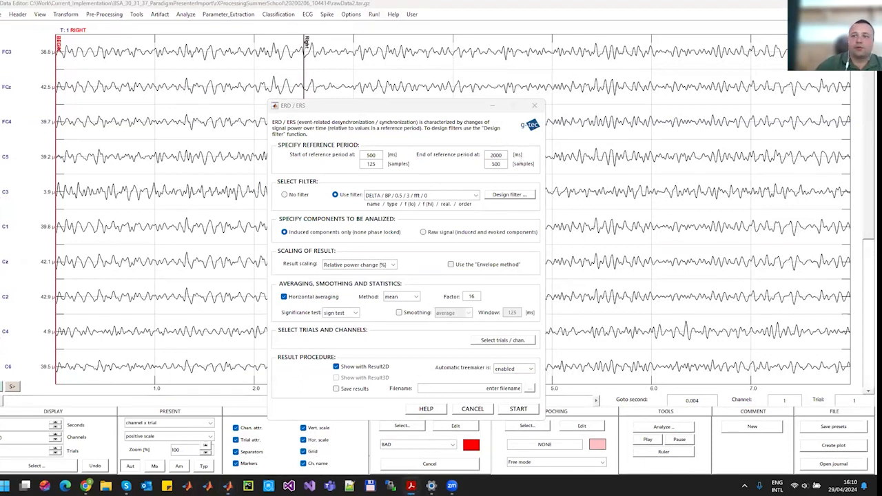
# Design an FFT bandpass filter for the ERD/ERS analysis with cutoff frequencies of 10 Hz and 12 Hz.
pyautogui.click(508, 195)
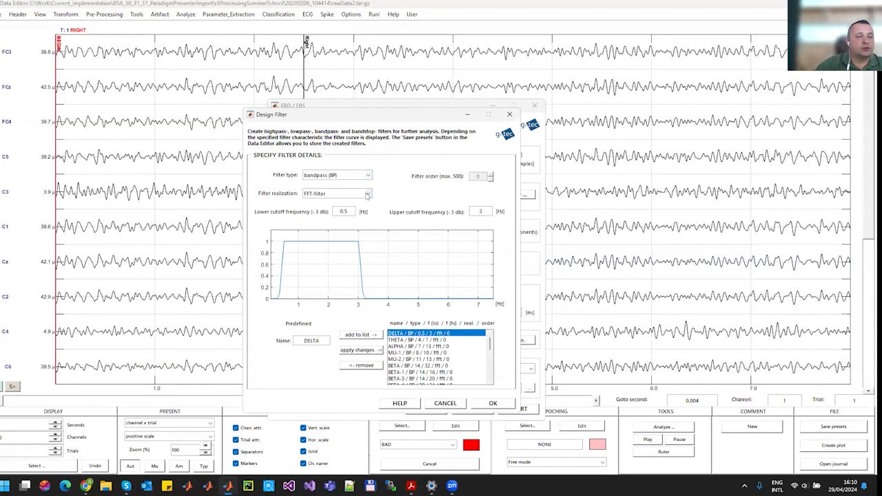
pyautogui.moveTo(348, 209); pyautogui.dragTo(325, 211)
pyautogui.write('10')
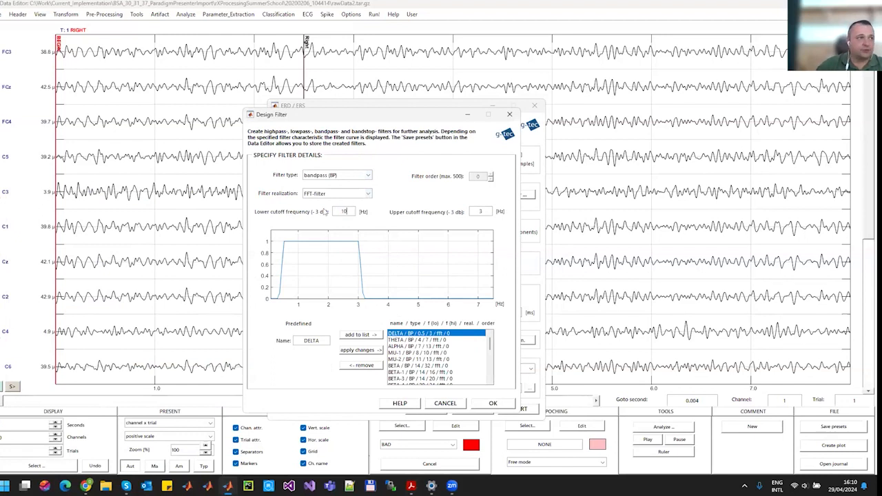
pyautogui.click(396, 220)
pyautogui.moveTo(483, 210); pyautogui.dragTo(456, 213)
pyautogui.write('12')
pyautogui.click(450, 199)
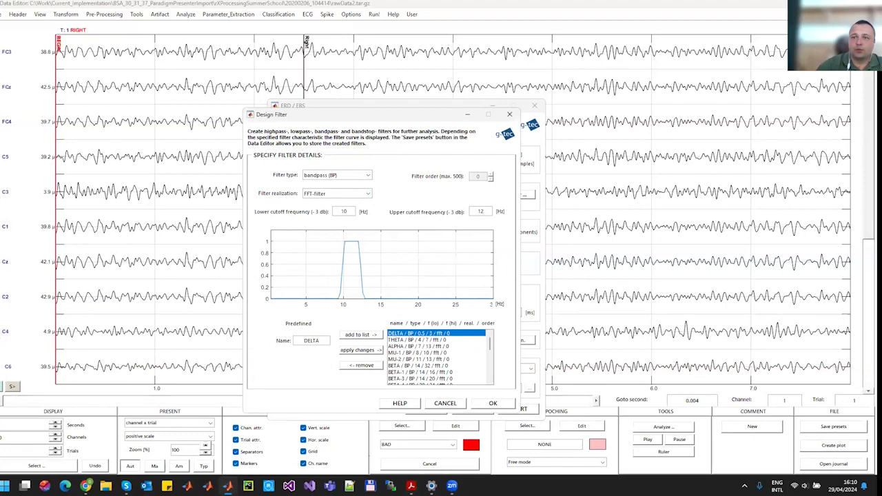
# Name the new filter AlphaRXfilt, add it to the predefined filter list, and accept it for the analysis.
pyautogui.doubleClick(323, 340)
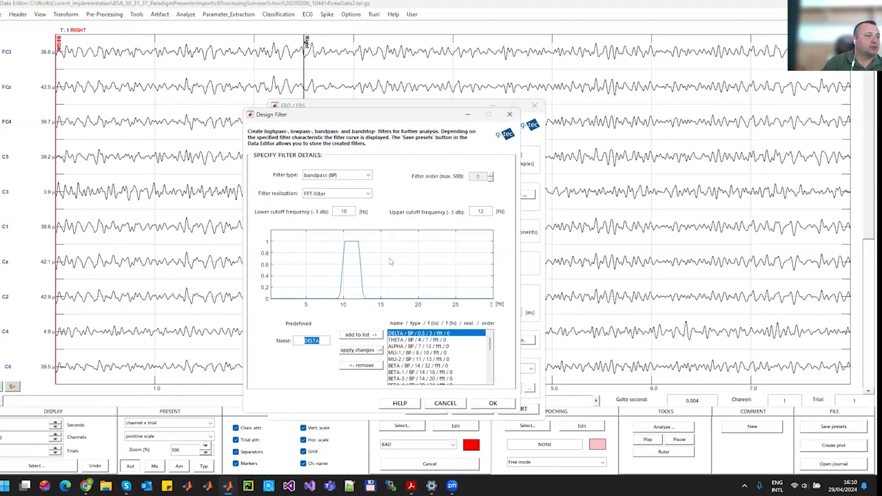
pyautogui.write('AlphaR')
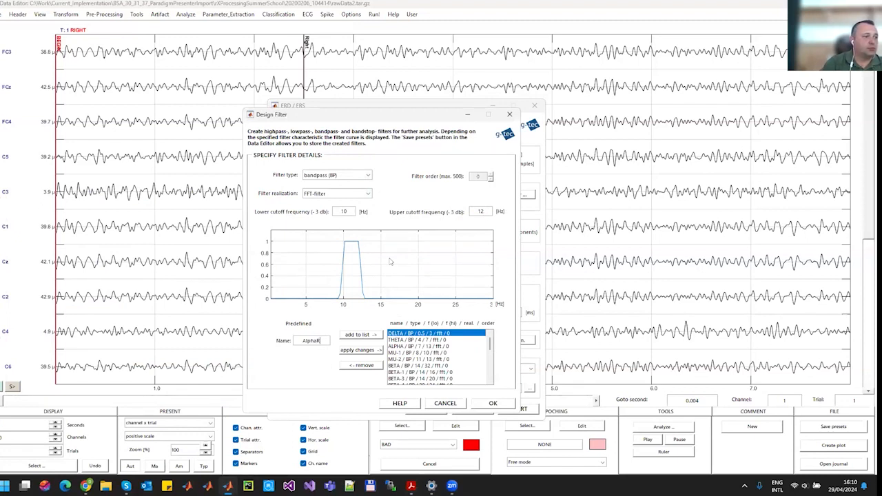
pyautogui.write('Xfilt')
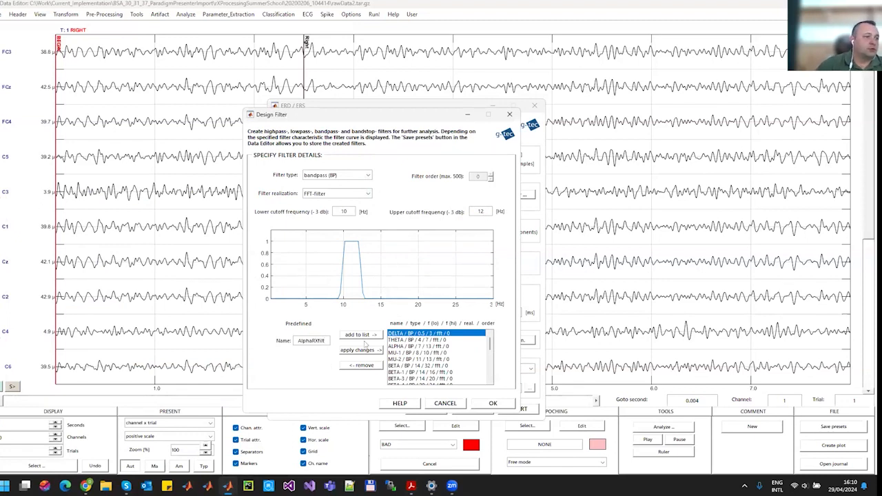
pyautogui.click(355, 334)
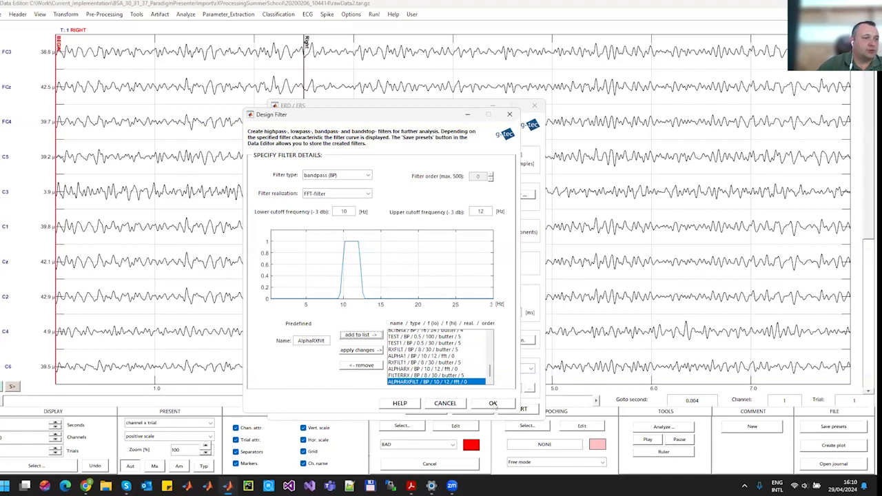
pyautogui.click(493, 404)
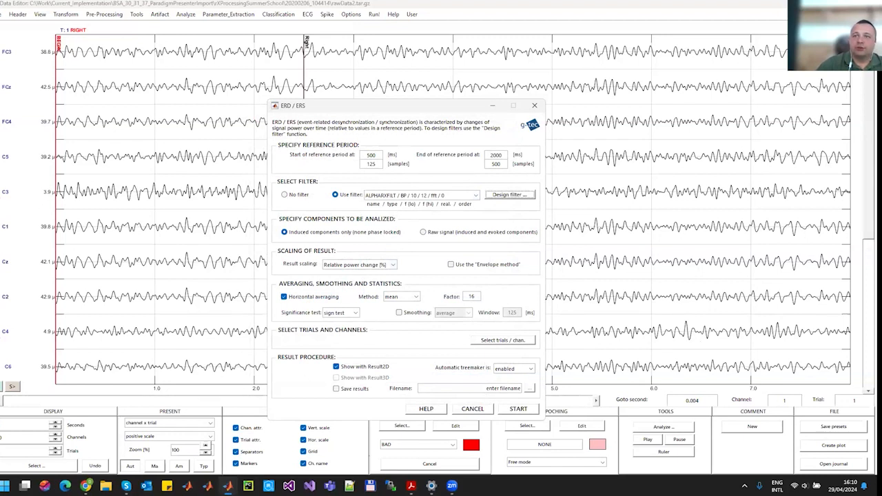
# Compute the ERD/ERS for only the RIGHT trials and channel number 5, and close the result without saving it.
pyautogui.click(510, 342)
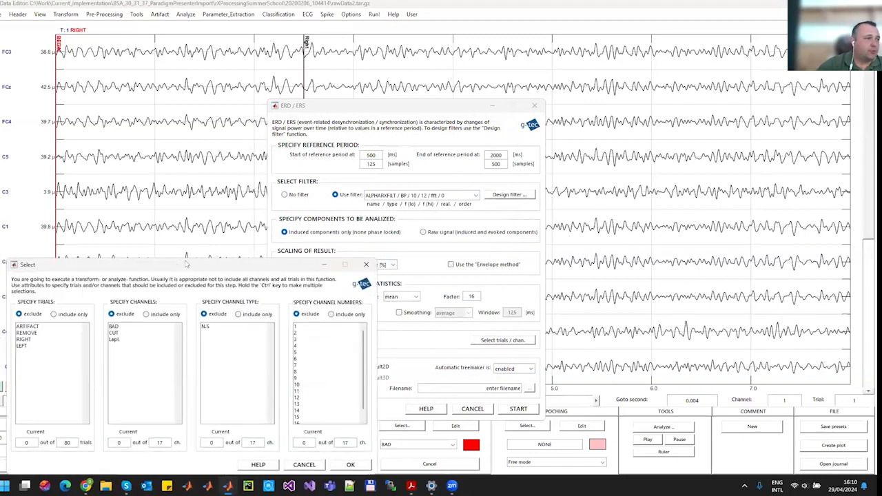
pyautogui.click(318, 201)
pyautogui.click(296, 227)
pyautogui.click(604, 202)
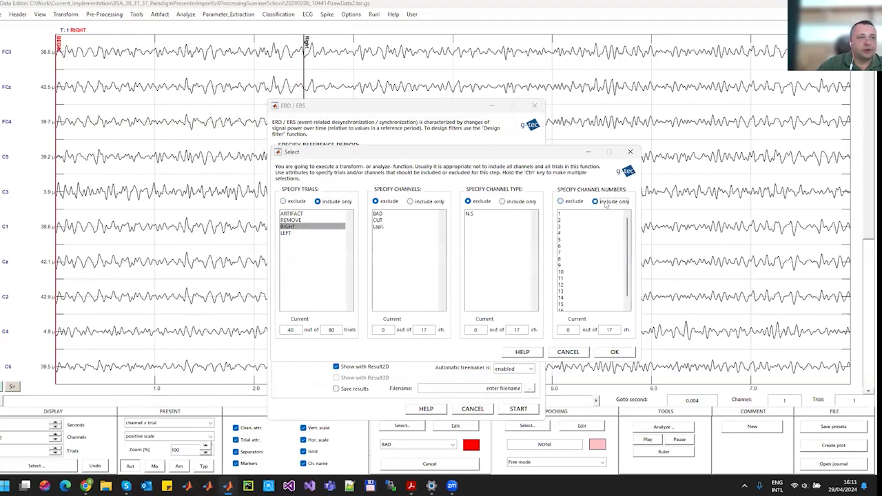
pyautogui.click(561, 239)
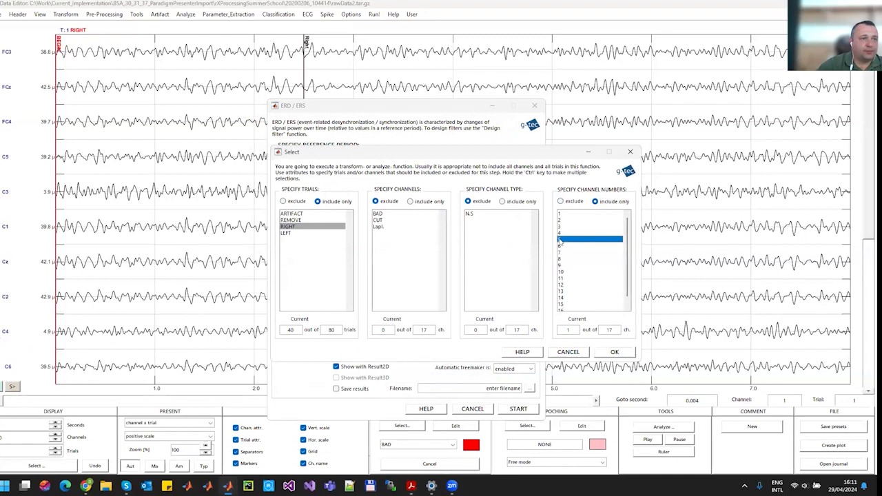
pyautogui.click(610, 352)
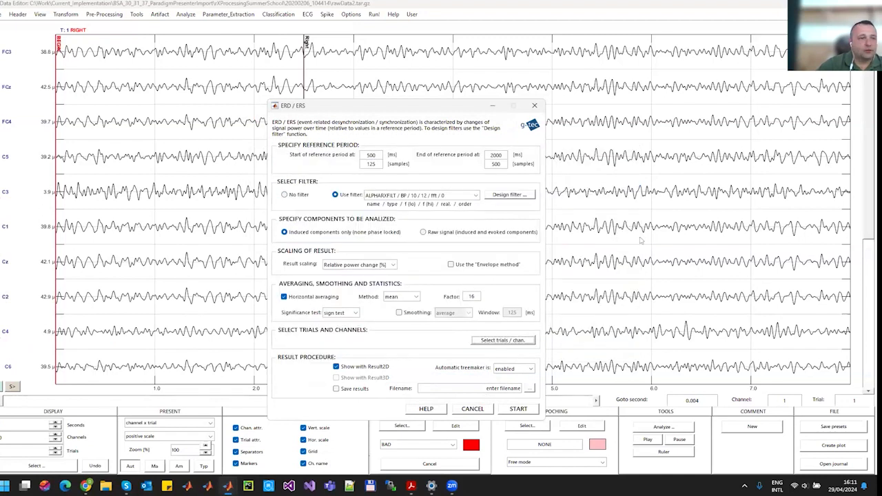
pyautogui.click(519, 409)
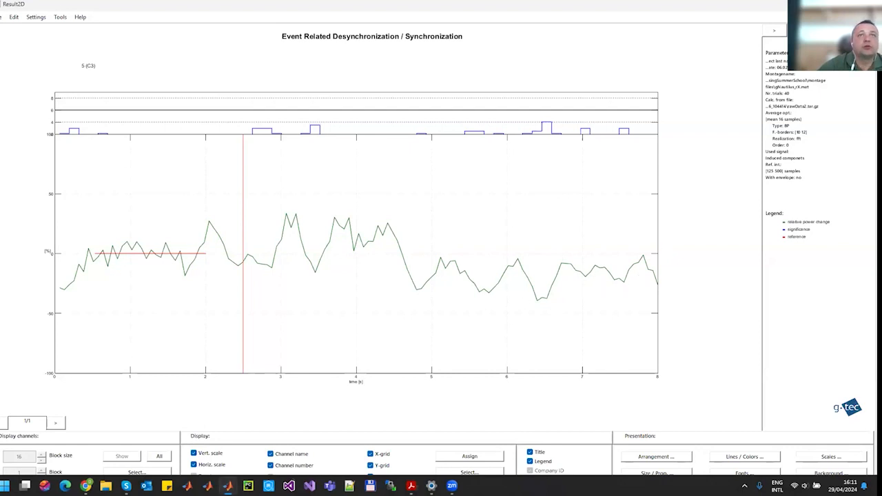
pyautogui.click(865, 4)
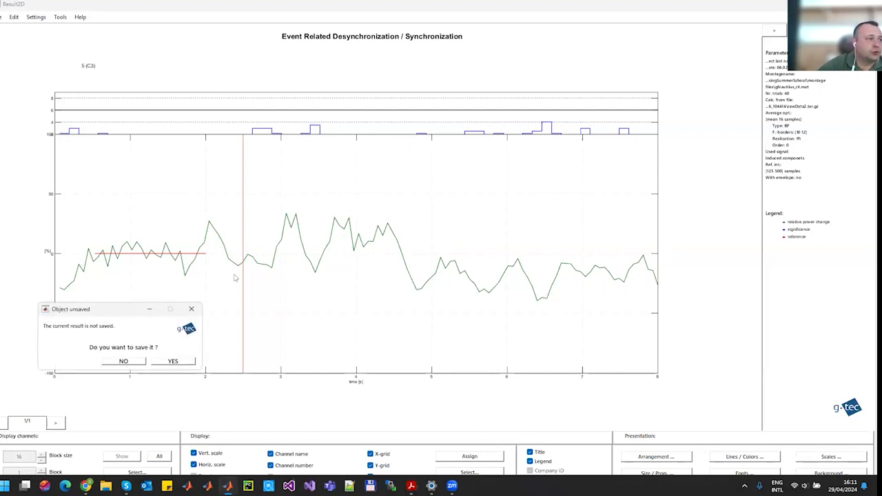
pyautogui.click(128, 361)
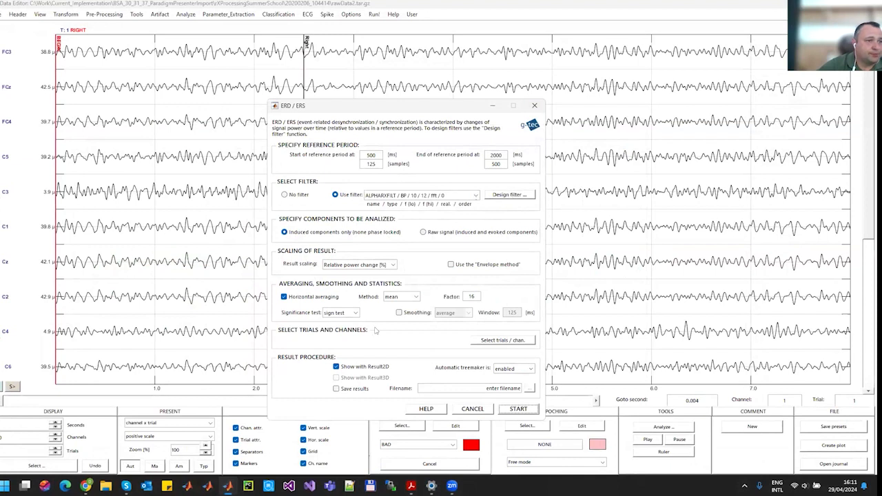
# Include only the LEFT trials and channel number 9, and compute their ERD/ERS with the same reference period and filter.
pyautogui.click(504, 341)
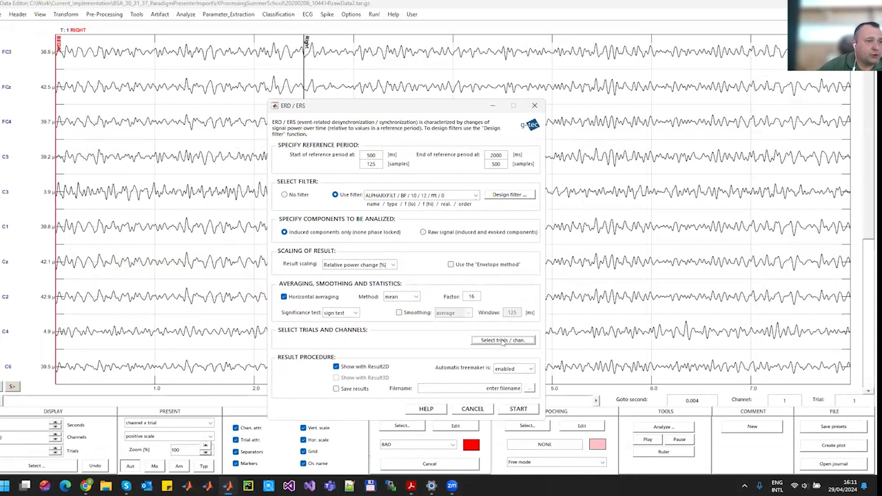
pyautogui.moveTo(269, 271); pyautogui.dragTo(447, 187)
pyautogui.click(234, 231)
pyautogui.click(206, 263)
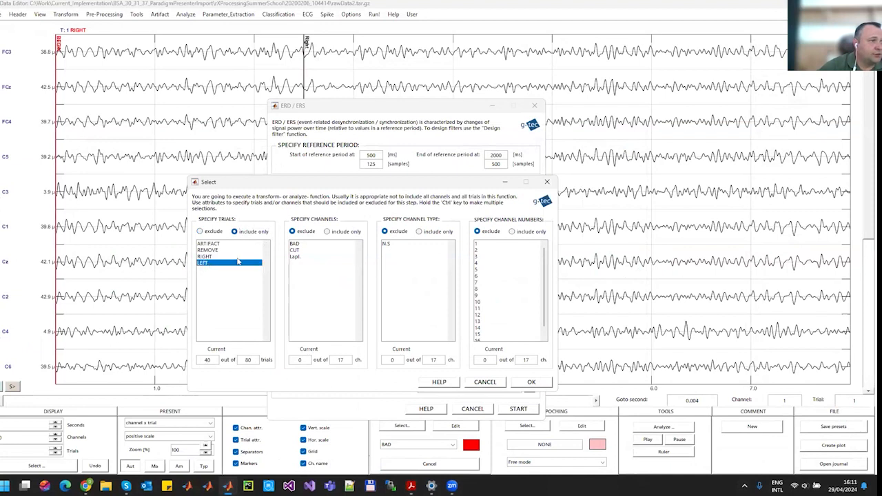
pyautogui.click(521, 231)
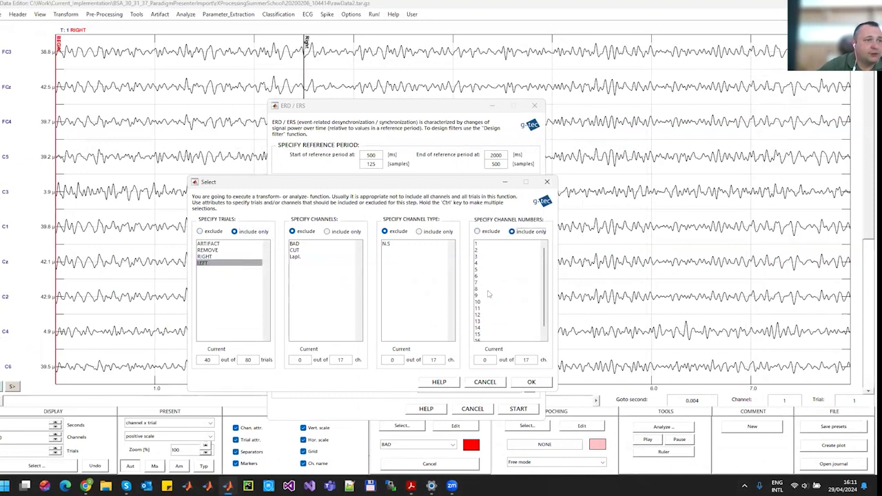
pyautogui.click(491, 295)
pyautogui.click(530, 383)
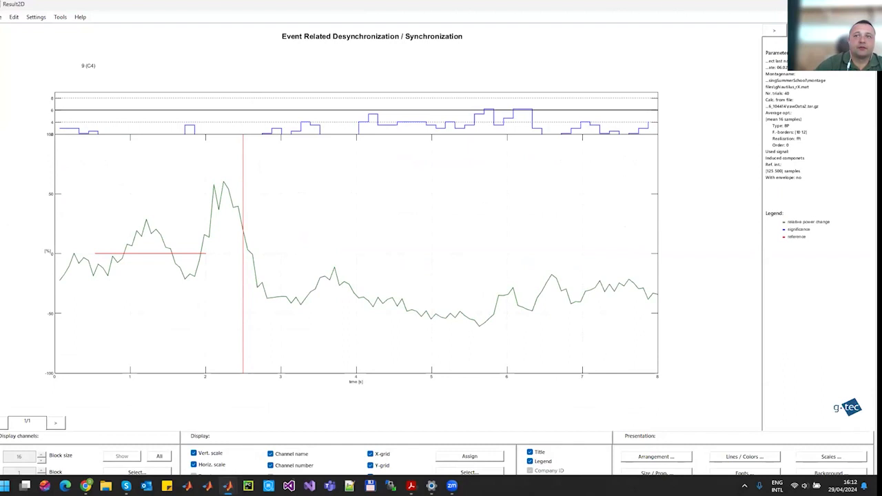
# Close the C4 ERD/ERS result without saving it, and close the ERD/ERS dialog.
pyautogui.click(866, 5)
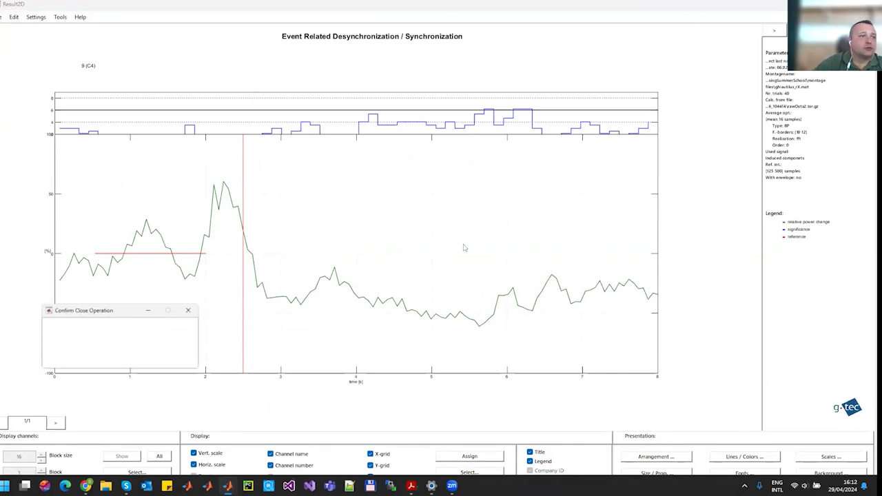
pyautogui.click(133, 360)
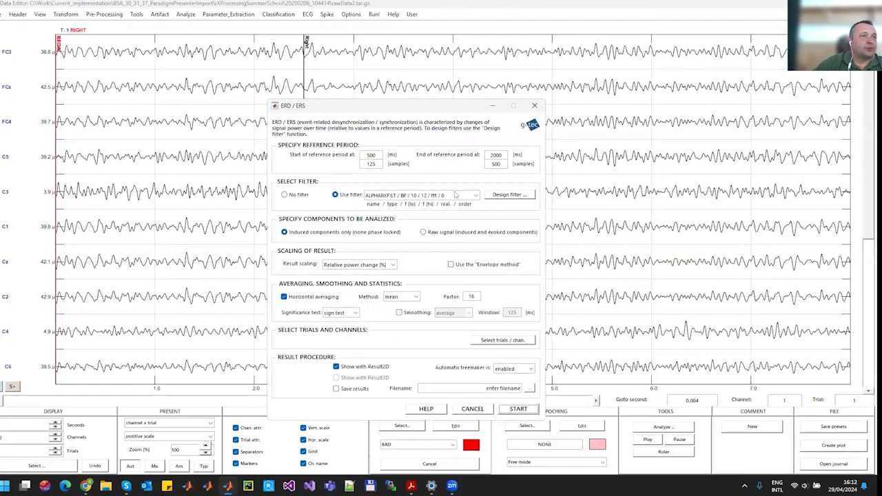
pyautogui.click(536, 106)
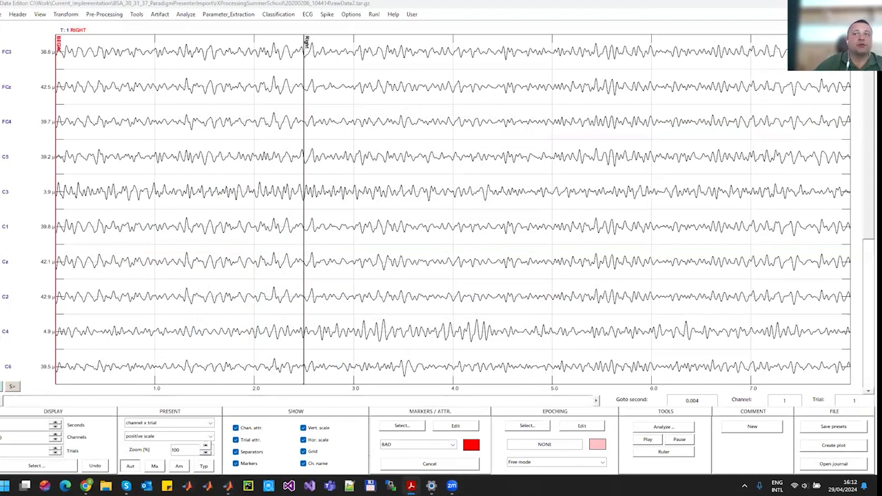
# Start an ERD Maps analysis and set its reference period from 500 to 2000 ms.
pyautogui.click(189, 15)
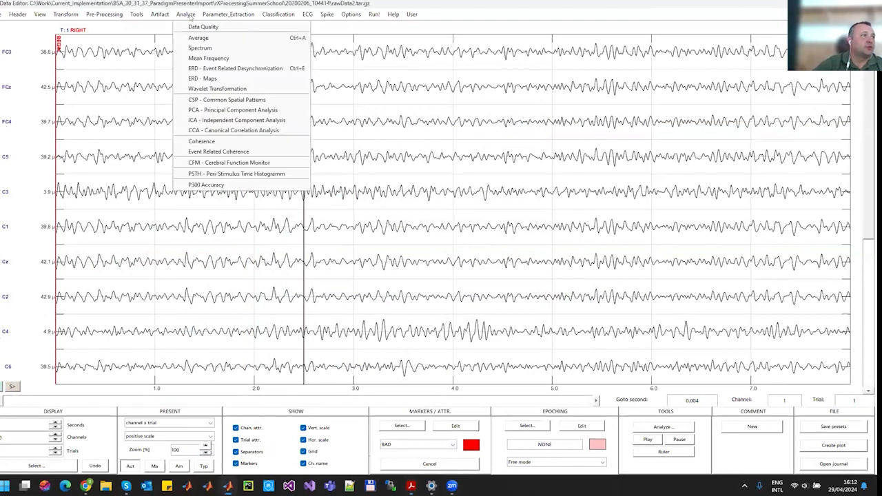
pyautogui.click(219, 78)
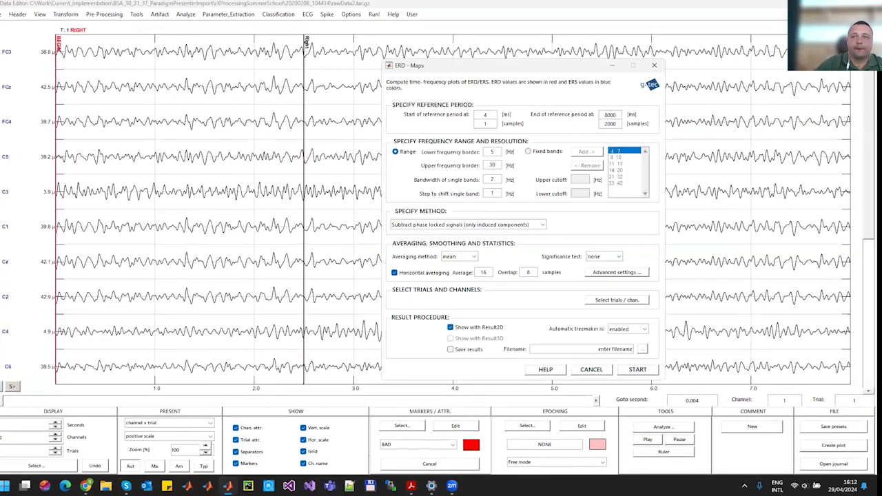
pyautogui.doubleClick(485, 115)
pyautogui.write('500')
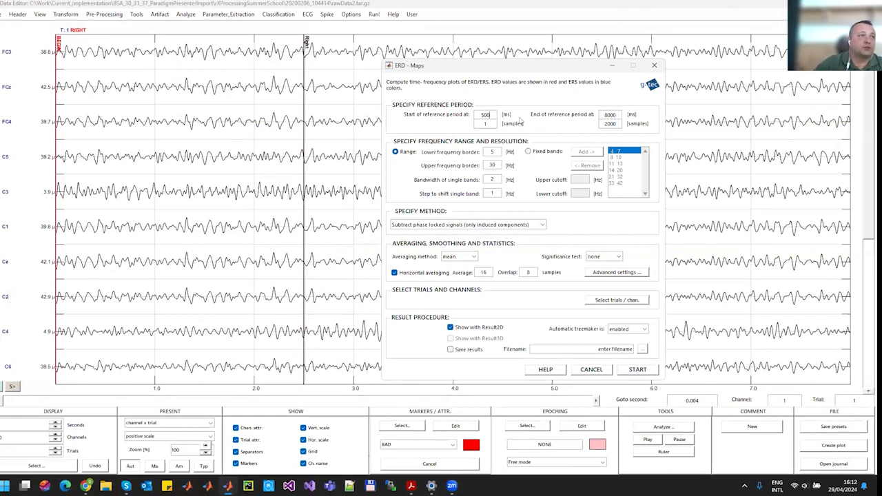
pyautogui.press('Return')
pyautogui.doubleClick(610, 115)
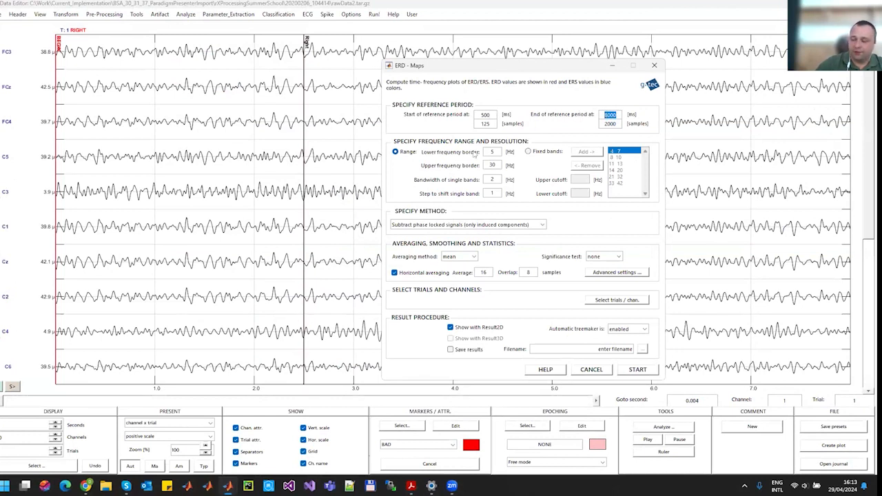
pyautogui.write('200')
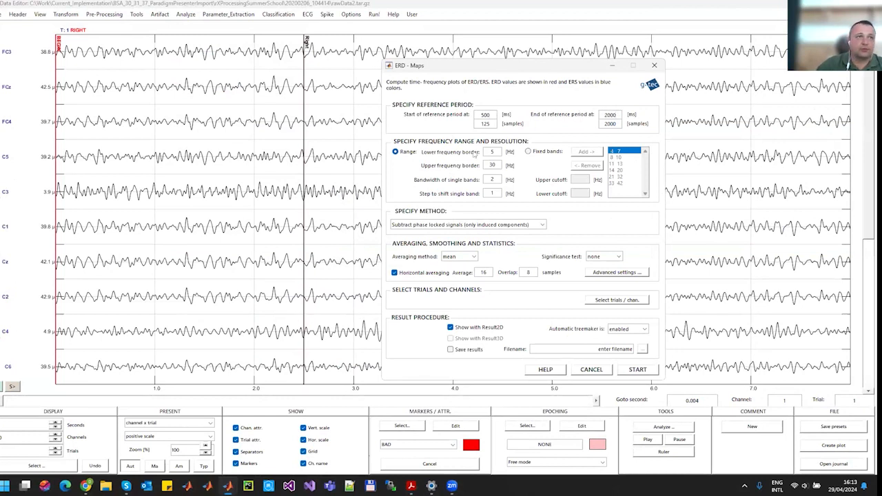
pyautogui.press('Return')
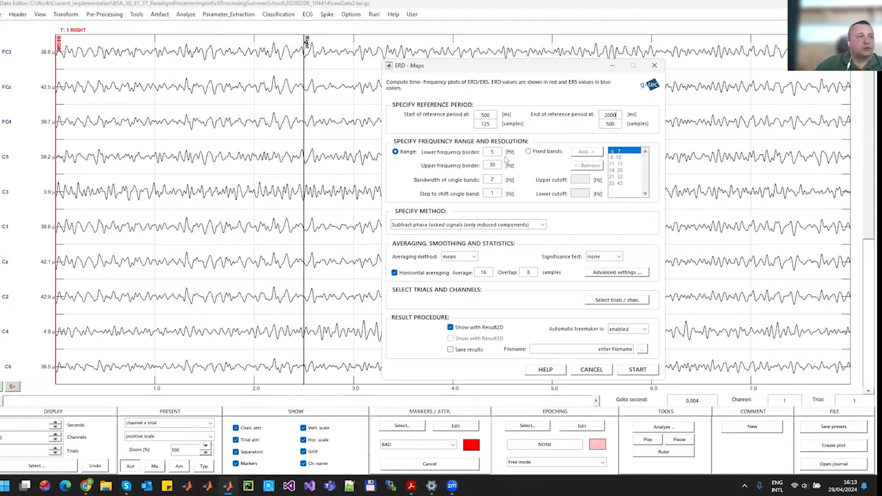
# Set the ERD map's lower frequency border to 8 Hz, the single-band step to 2 Hz and the significance test to bootstrap.
pyautogui.press('Tab')
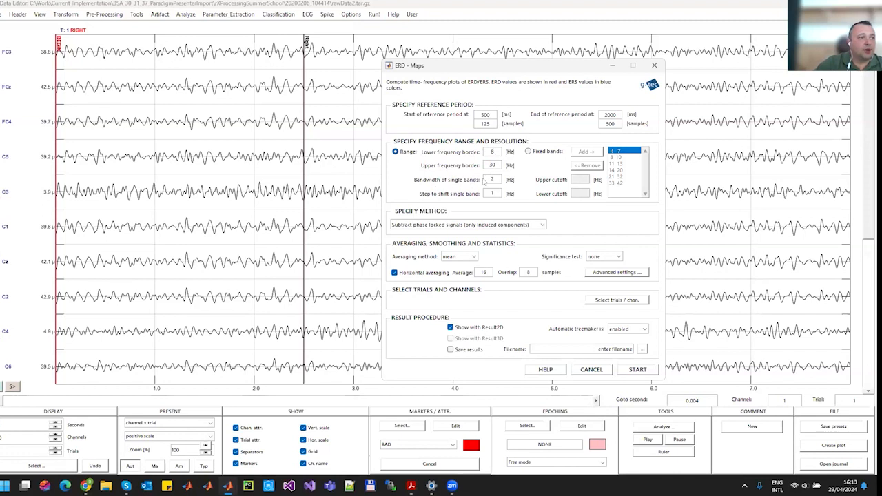
pyautogui.write('2')
pyautogui.press('Tab')
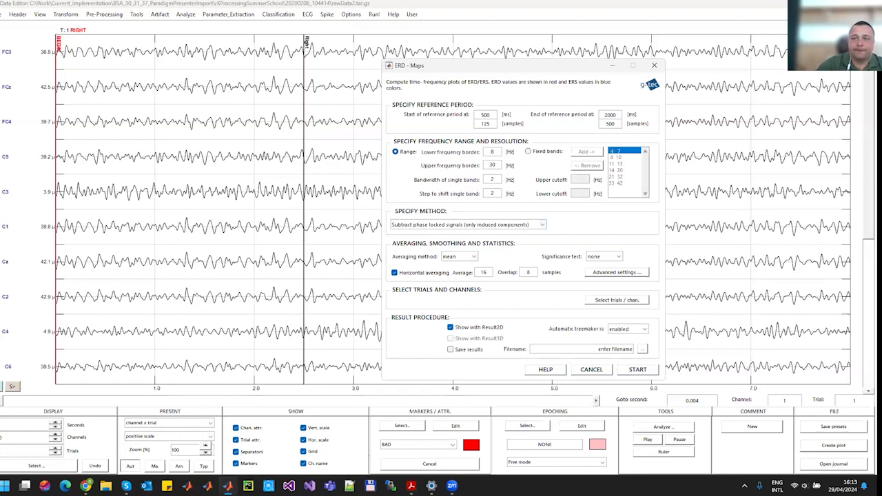
pyautogui.click(615, 256)
pyautogui.click(599, 271)
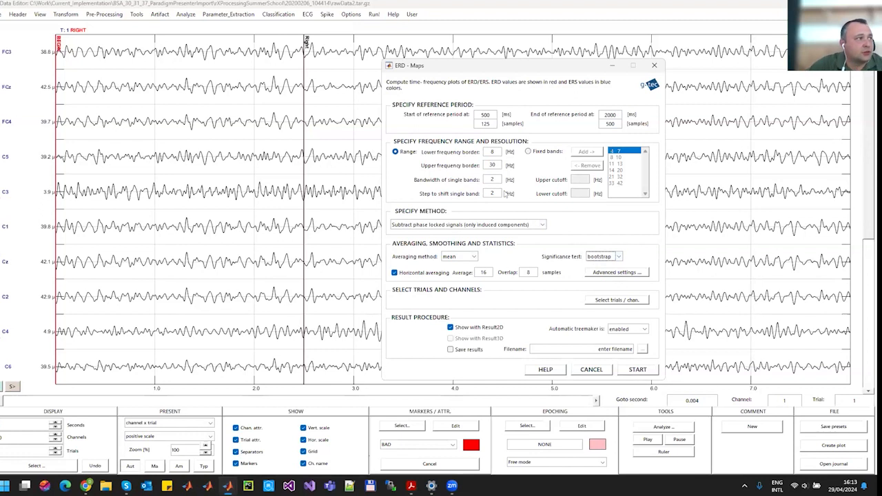
# Compute the ERD map for only the RIGHT trials and channel number 5, and close the result without saving it.
pyautogui.click(613, 300)
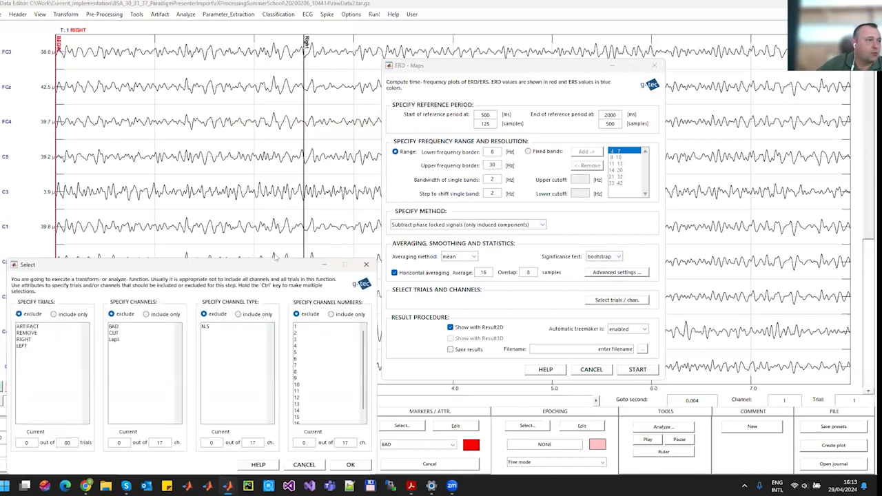
pyautogui.moveTo(261, 262); pyautogui.dragTo(569, 161)
pyautogui.click(375, 214)
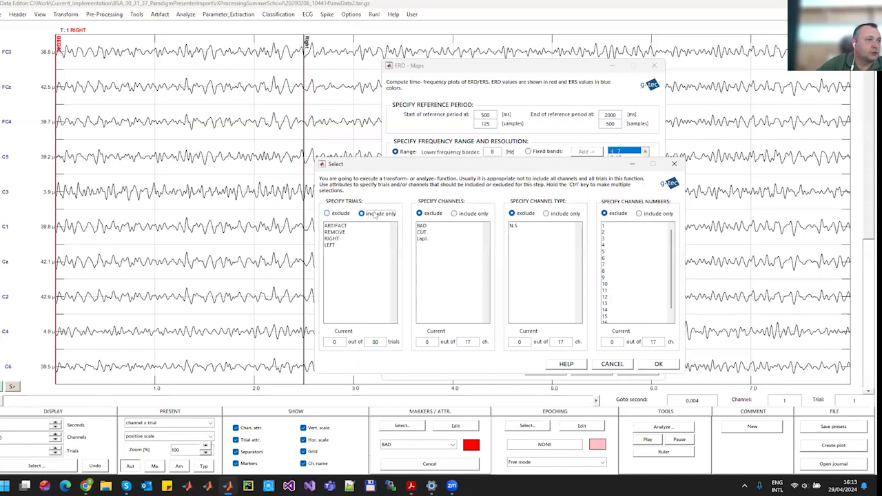
pyautogui.click(333, 240)
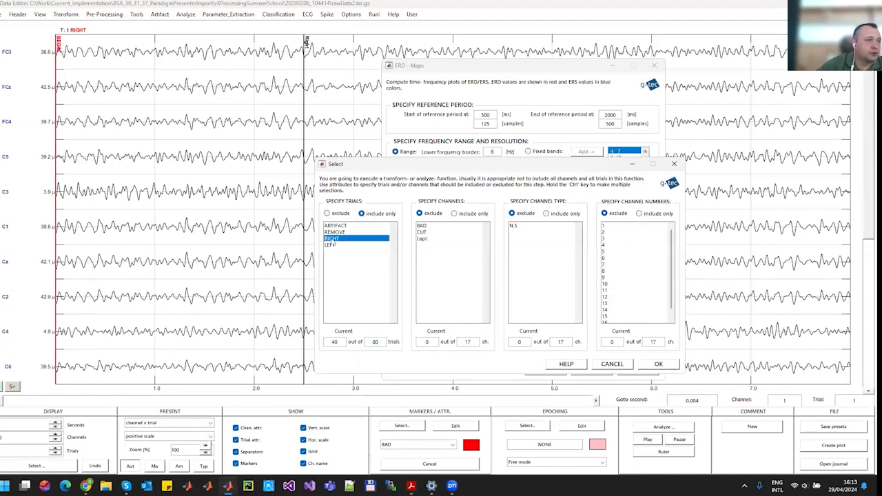
pyautogui.click(648, 214)
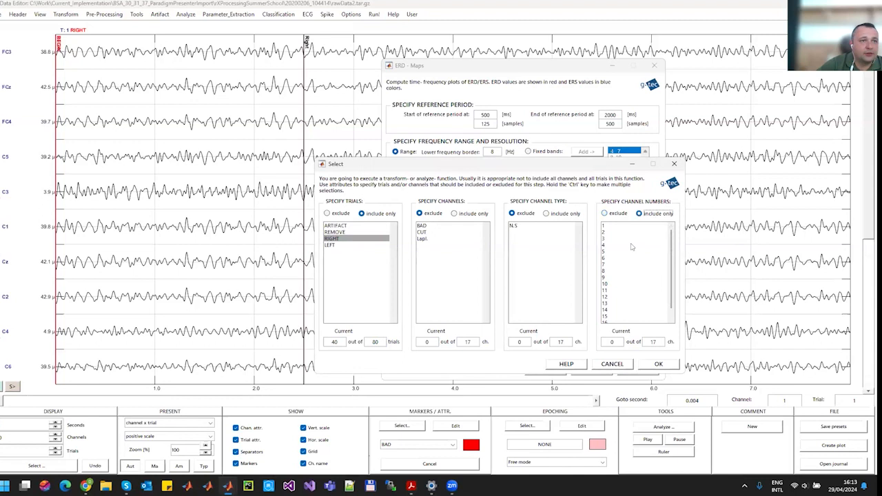
pyautogui.click(605, 251)
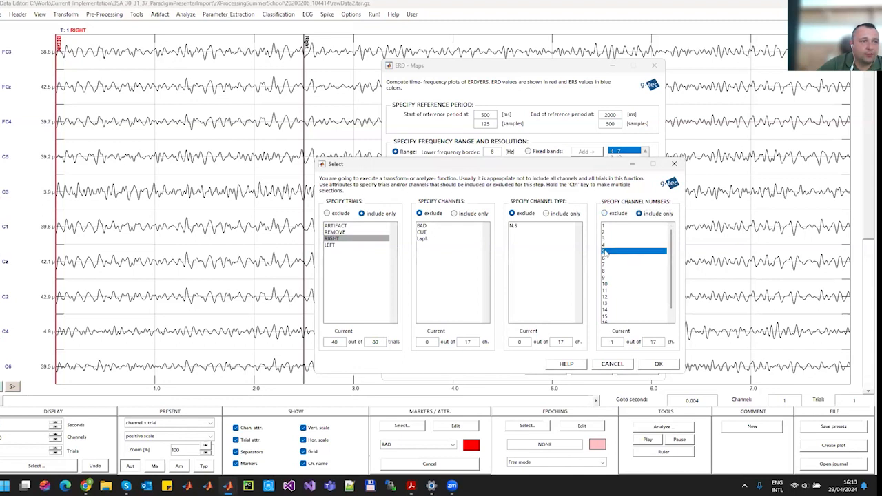
pyautogui.click(658, 363)
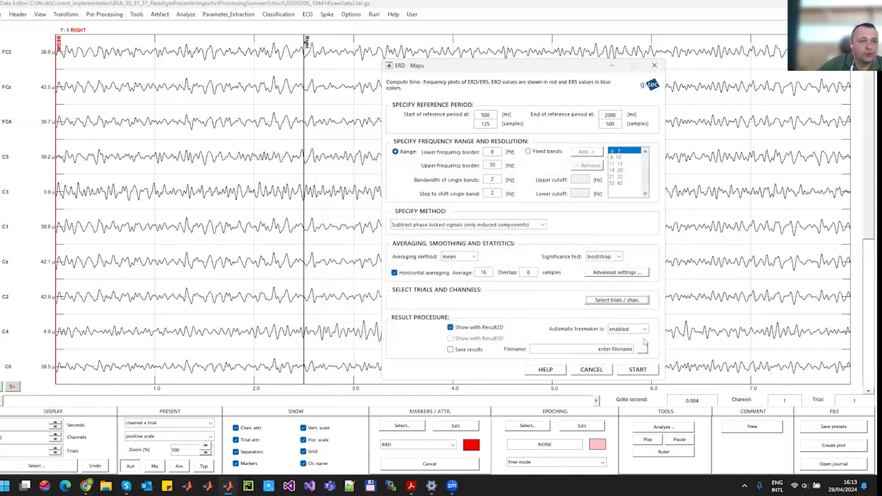
pyautogui.click(639, 370)
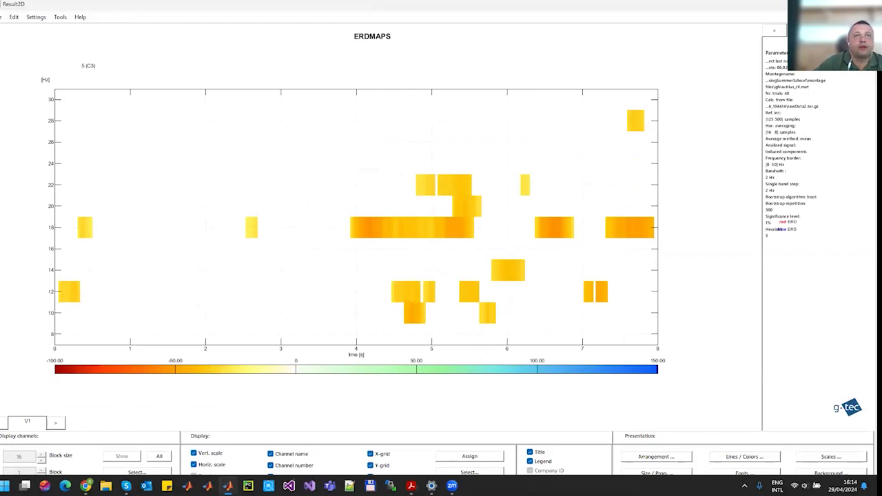
pyautogui.click(869, 4)
pyautogui.click(126, 364)
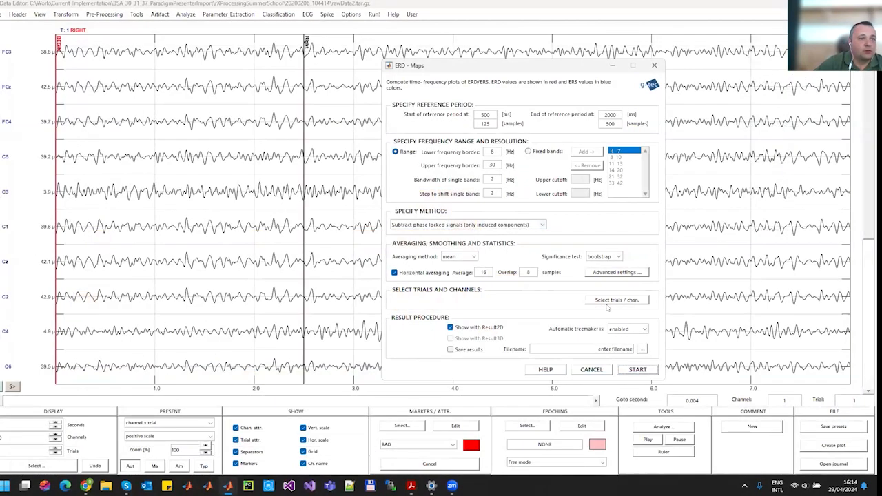
# Include only the LEFT trials and channel number 9, and compute their ERD map with the same settings.
pyautogui.click(619, 299)
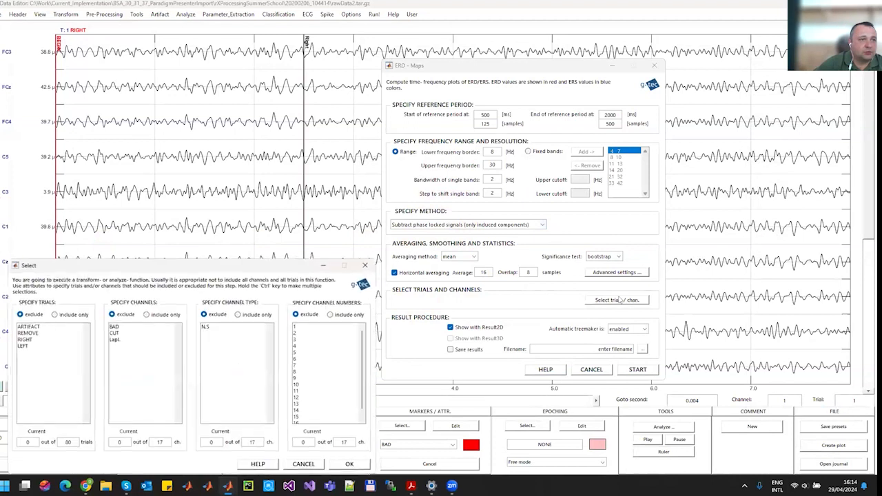
pyautogui.moveTo(298, 261); pyautogui.dragTo(560, 157)
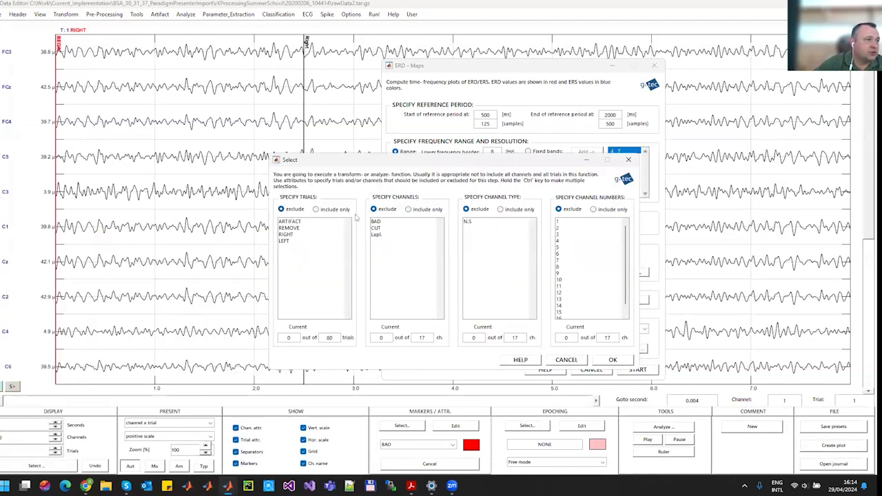
pyautogui.click(282, 241)
pyautogui.click(343, 209)
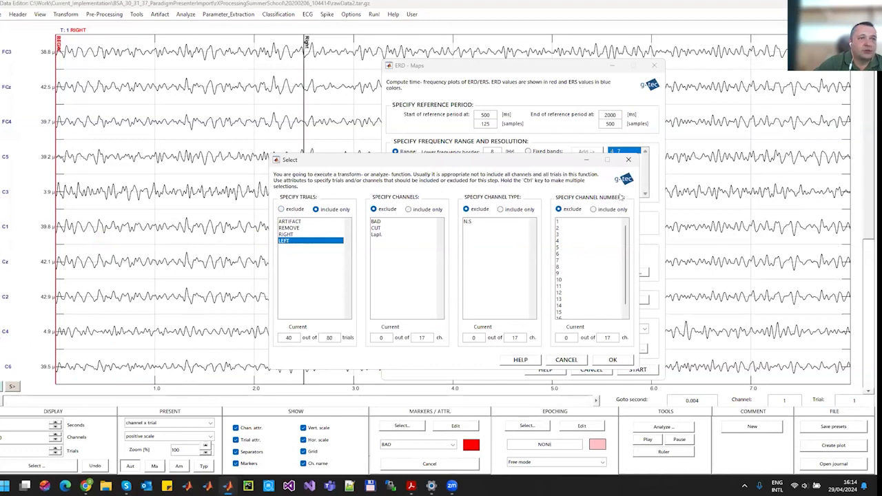
pyautogui.click(593, 209)
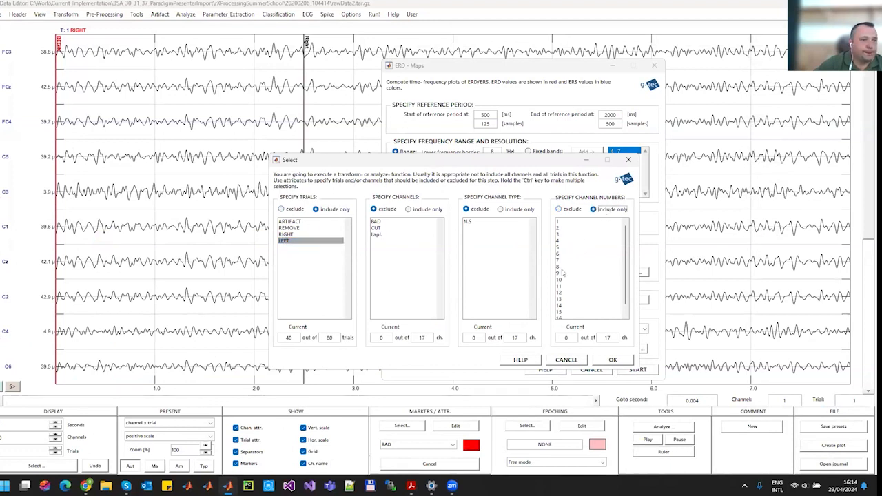
pyautogui.click(561, 273)
pyautogui.click(613, 360)
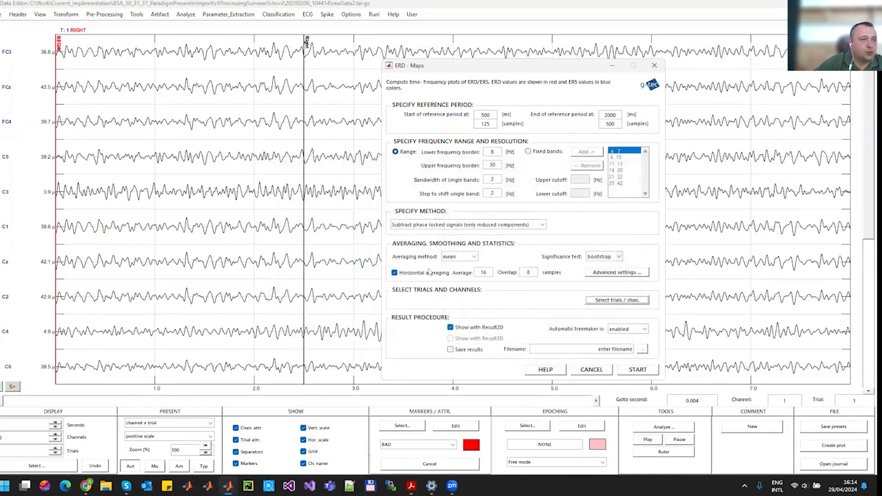
pyautogui.click(637, 370)
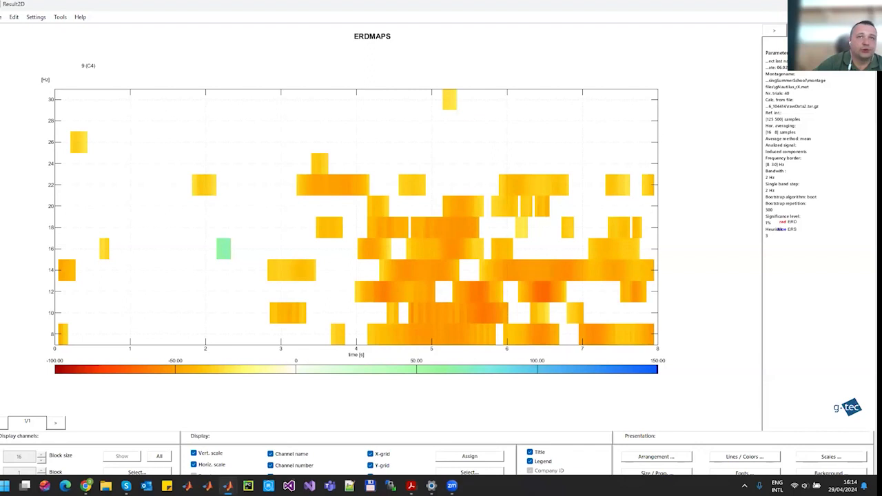
# Close the C4 ERD map result without saving it, and close the ERD Maps dialog.
pyautogui.click(866, 4)
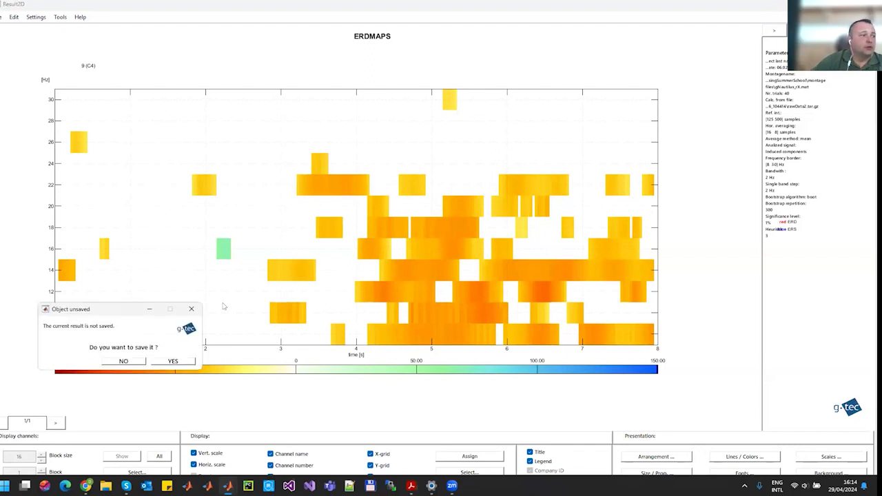
pyautogui.click(137, 363)
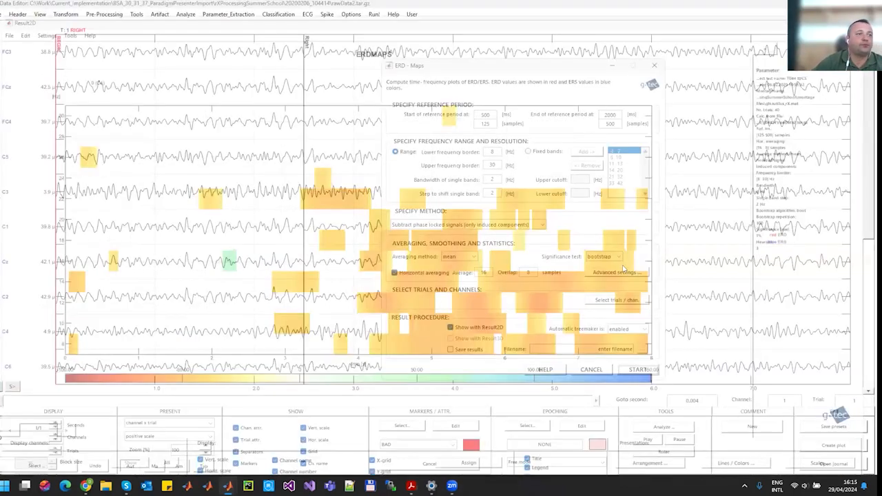
pyautogui.click(654, 65)
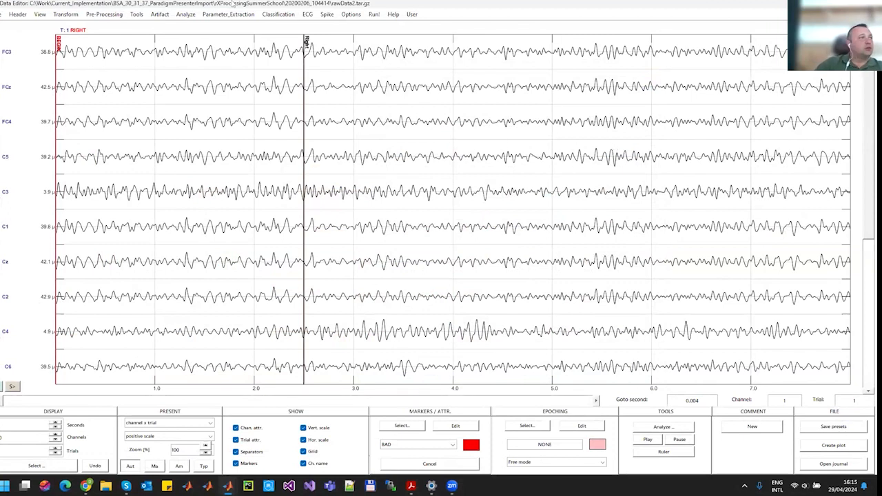
# Start a Common Spatial Patterns analysis with RIGHT as class 1 and LEFT as class 2.
pyautogui.click(186, 16)
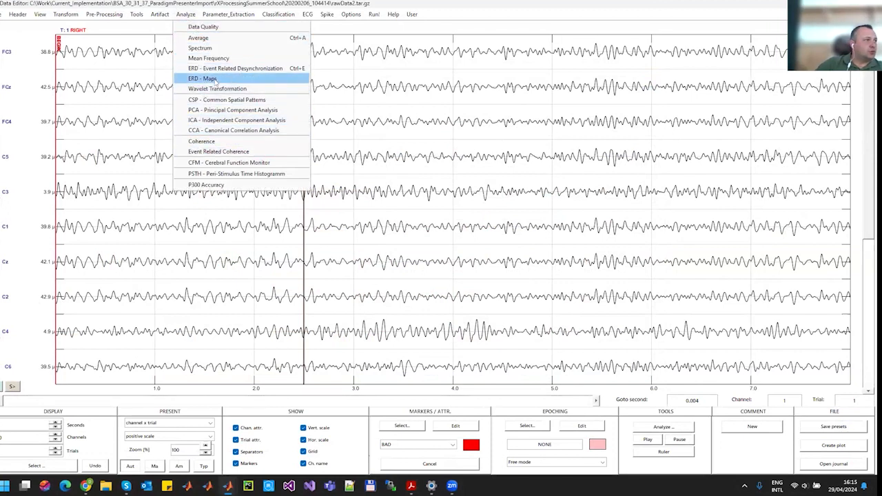
pyautogui.click(214, 100)
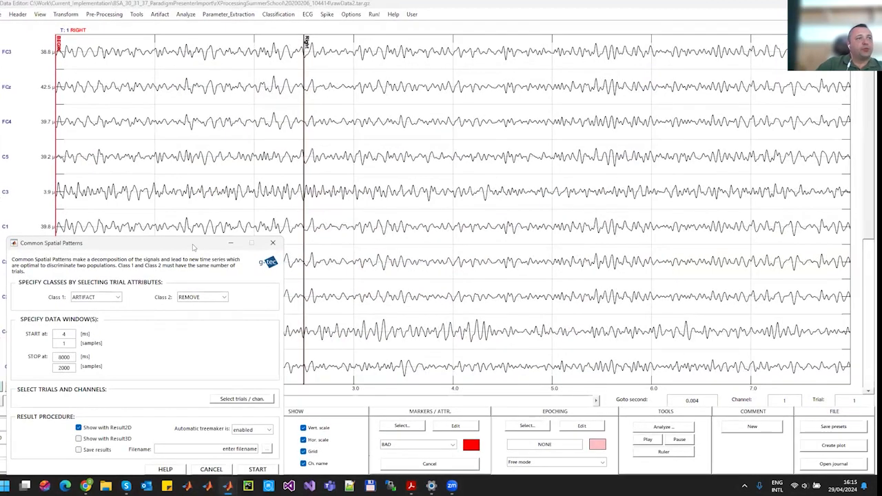
pyautogui.moveTo(194, 247); pyautogui.dragTo(557, 70)
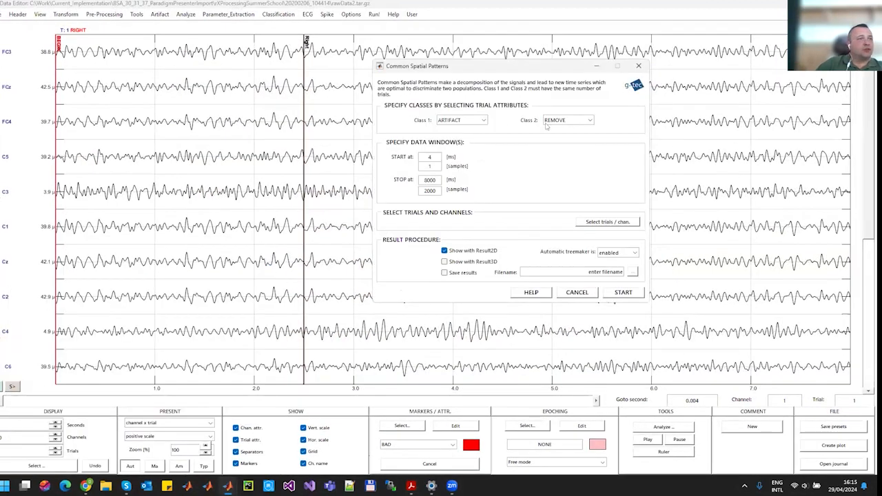
pyautogui.click(480, 121)
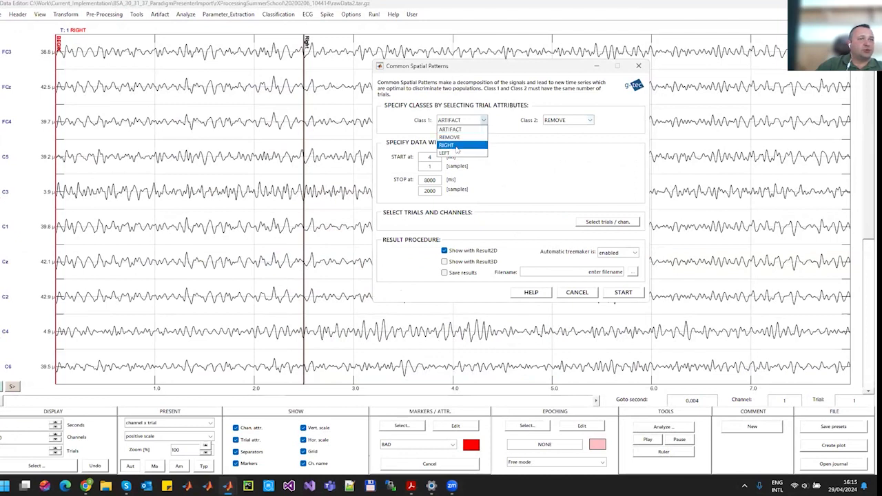
pyautogui.click(475, 140)
pyautogui.click(577, 120)
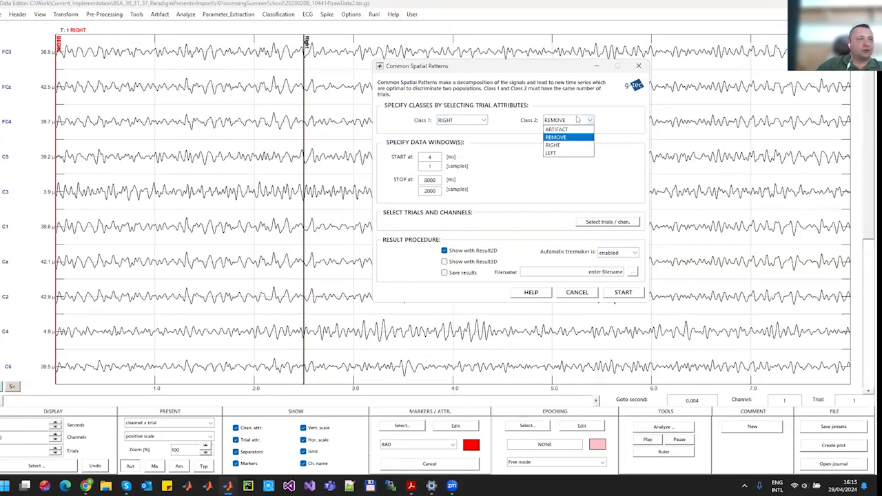
pyautogui.click(555, 153)
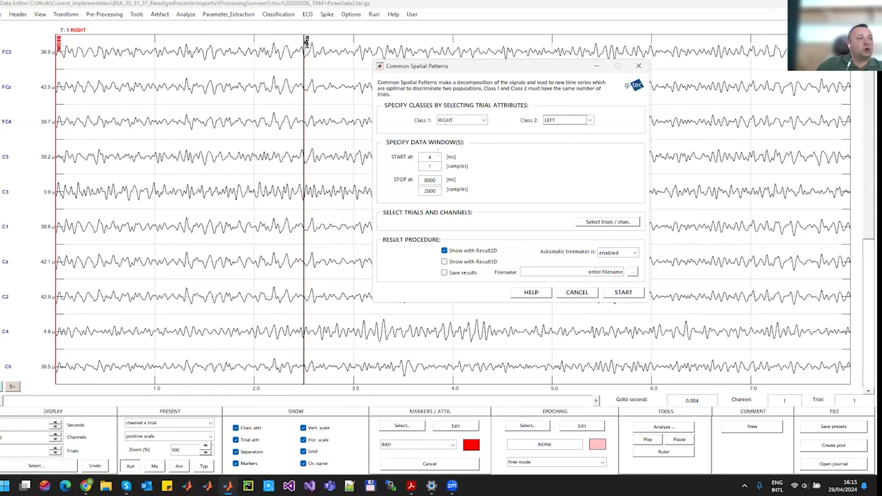
# Set the Common Spatial Patterns data window to start at 5000 ms and stop at 7000 ms.
pyautogui.click(430, 156)
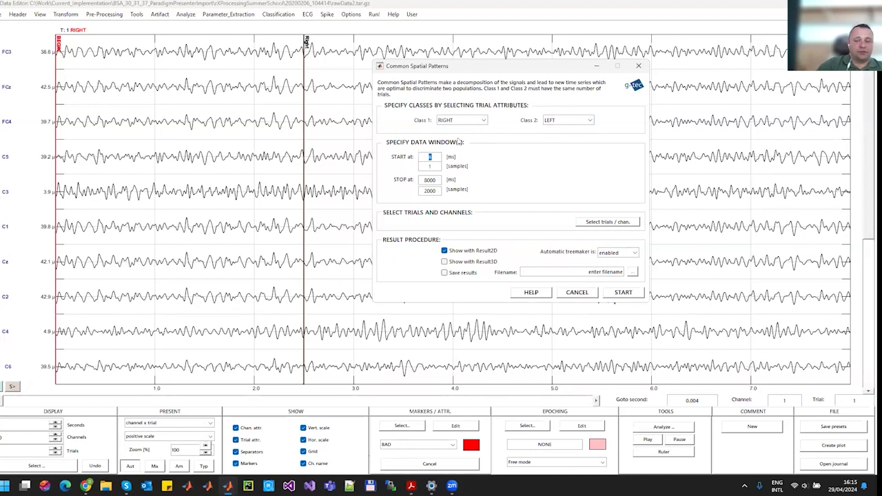
pyautogui.write('5000')
pyautogui.press('Return')
pyautogui.doubleClick(430, 180)
pyautogui.write('7000')
pyautogui.press('Return')
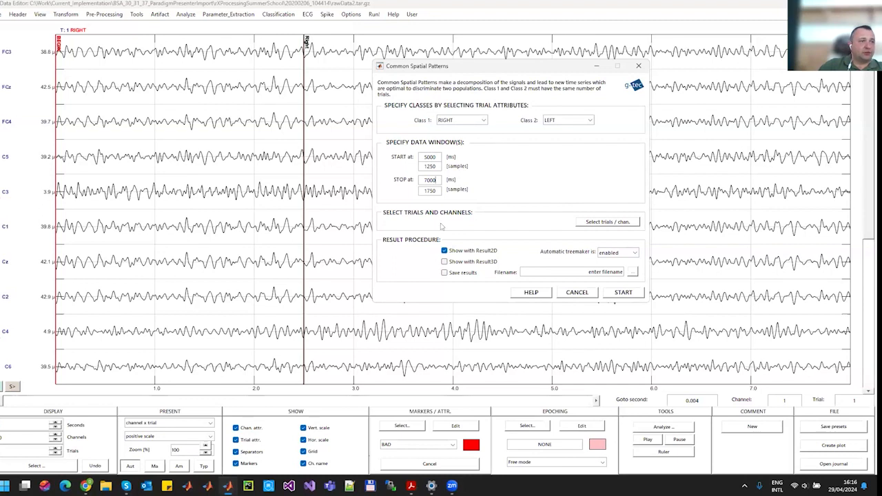
# Turn on saving of the Common Spatial Patterns results to the file RxCSP in the CSP folder, replacing the existing file.
pyautogui.click(451, 272)
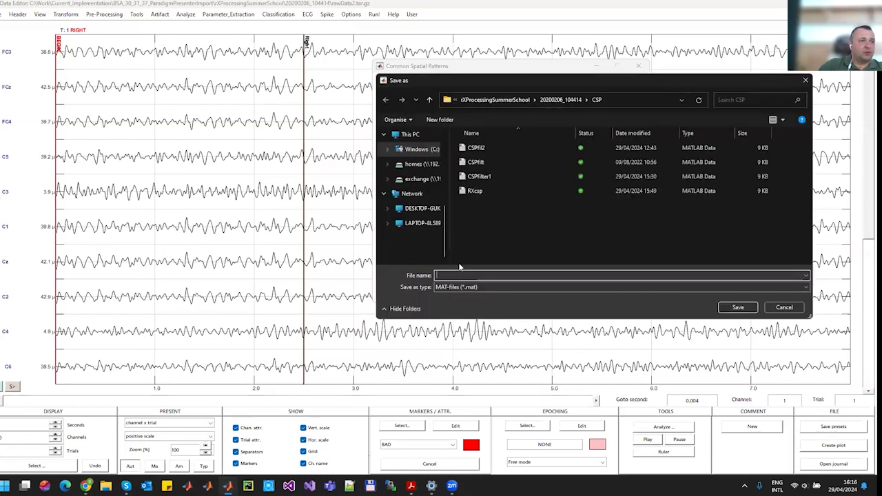
pyautogui.click(469, 286)
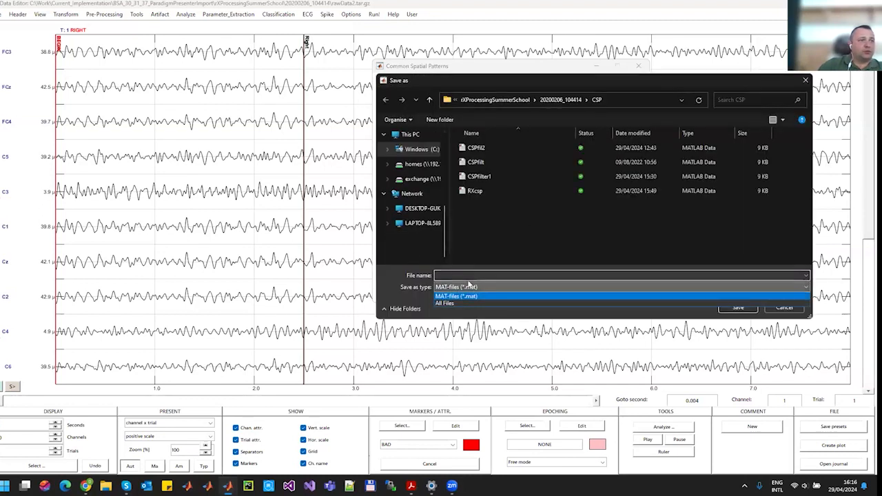
pyautogui.click(466, 275)
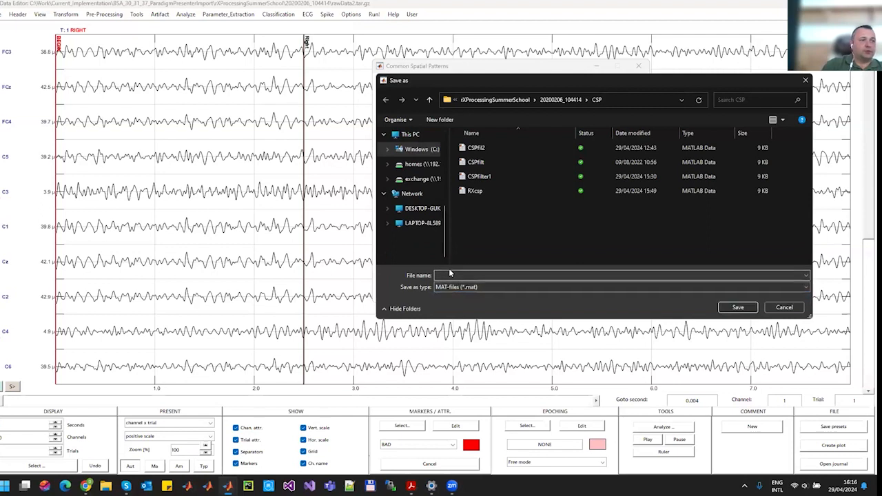
pyautogui.write('RxCSP')
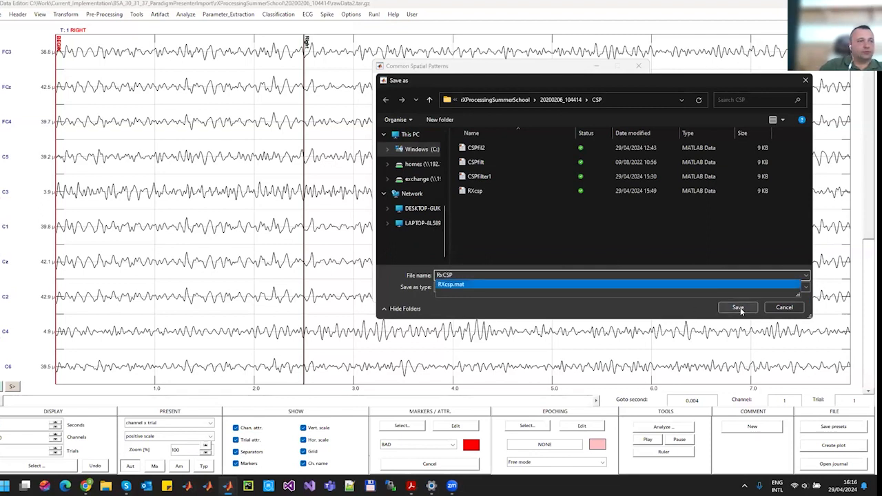
pyautogui.click(738, 308)
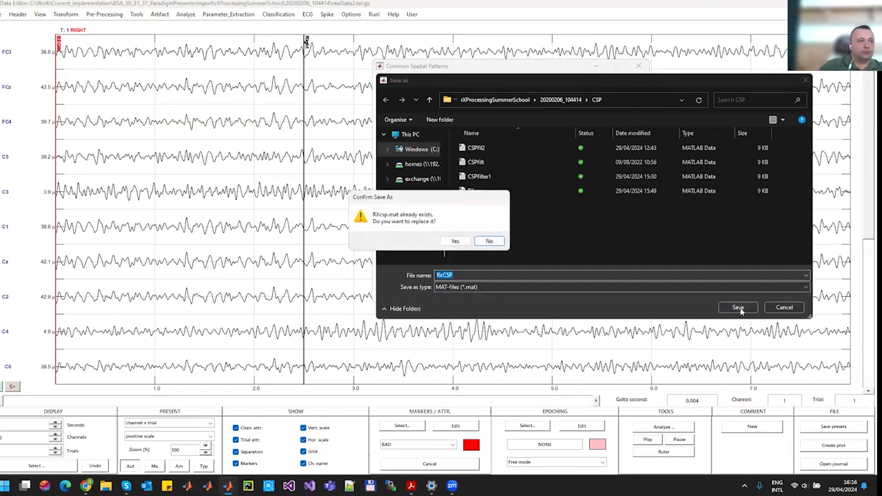
pyautogui.click(455, 241)
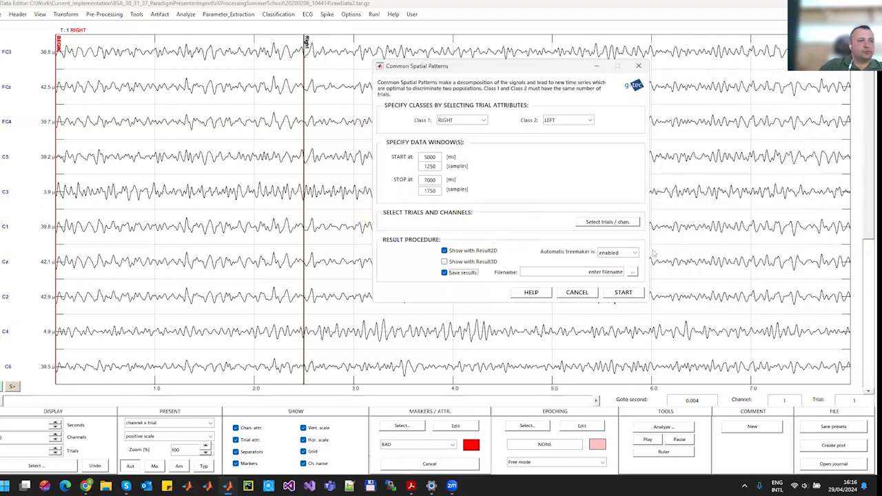
# Compute the Common Spatial Patterns with all channels included and close the result without saving it.
pyautogui.click(624, 292)
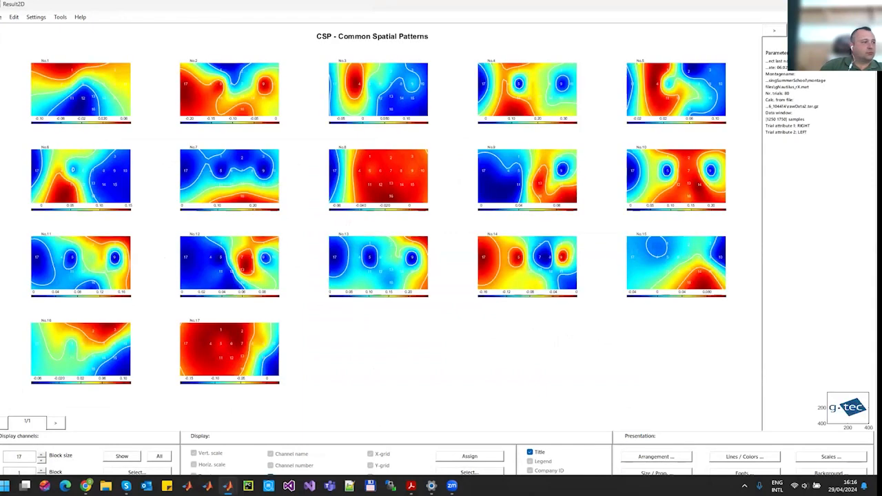
pyautogui.click(865, 4)
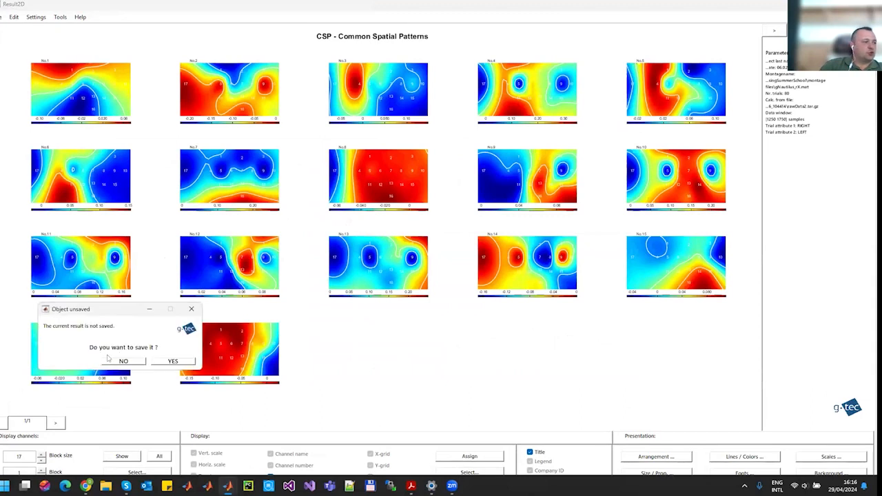
pyautogui.click(123, 361)
# Exclude channel number 17 from the Common Spatial Patterns analysis and compute the patterns again.
pyautogui.click(604, 223)
pyautogui.scroll(-2, 333, 401)
pyautogui.click(319, 421)
pyautogui.click(351, 466)
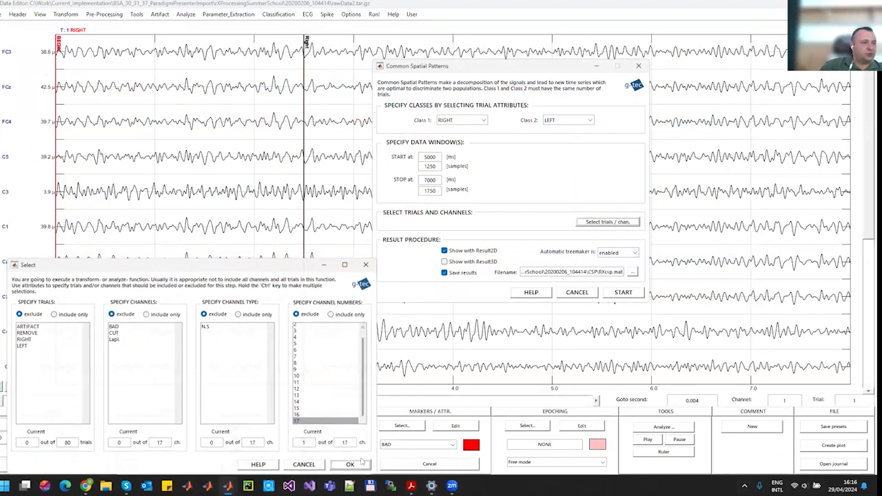
pyautogui.click(625, 293)
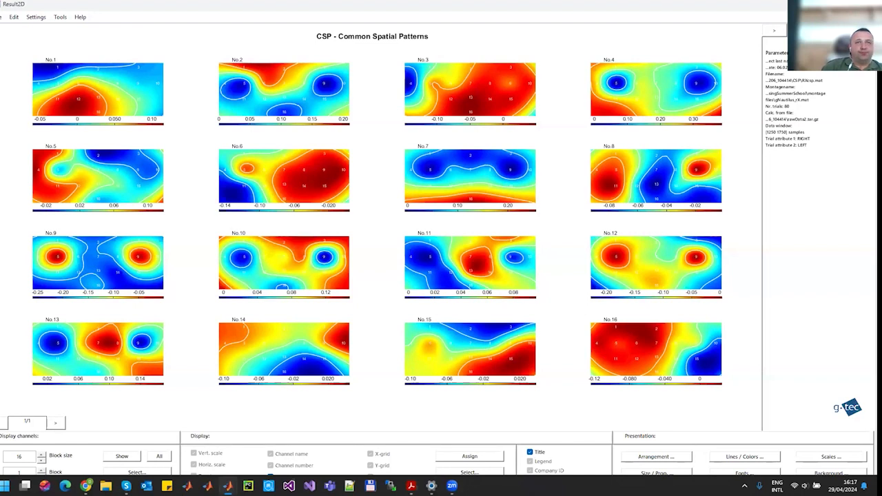
# Close the Common Spatial Patterns result without saving it, and close the analysis dialog without specifying another results file.
pyautogui.click(867, 4)
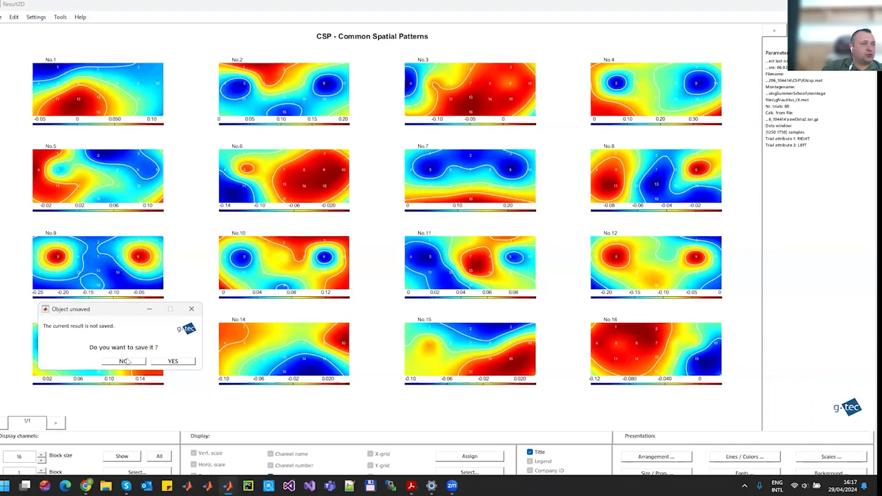
pyautogui.click(124, 361)
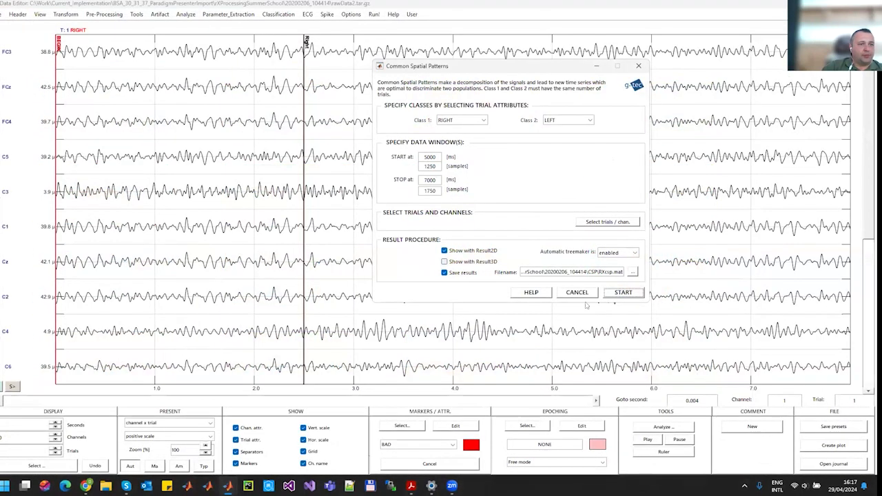
pyautogui.click(452, 273)
pyautogui.click(623, 292)
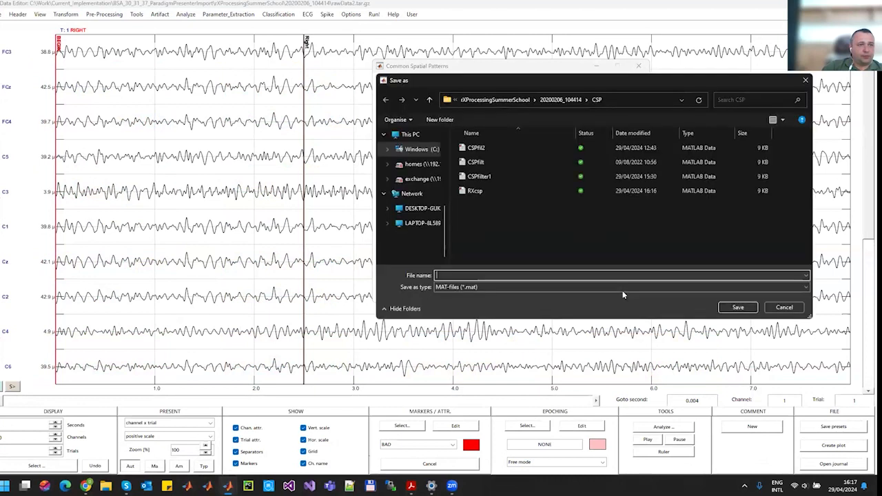
pyautogui.click(785, 307)
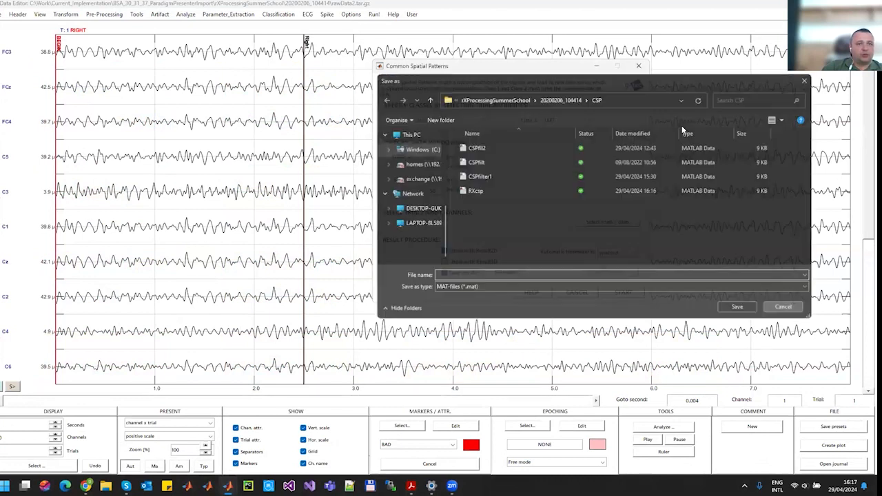
pyautogui.click(638, 65)
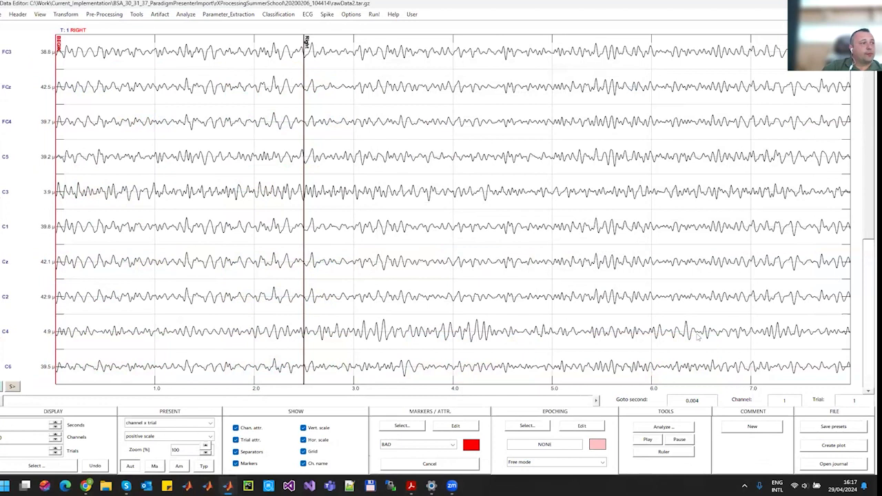
pyautogui.click(66, 15)
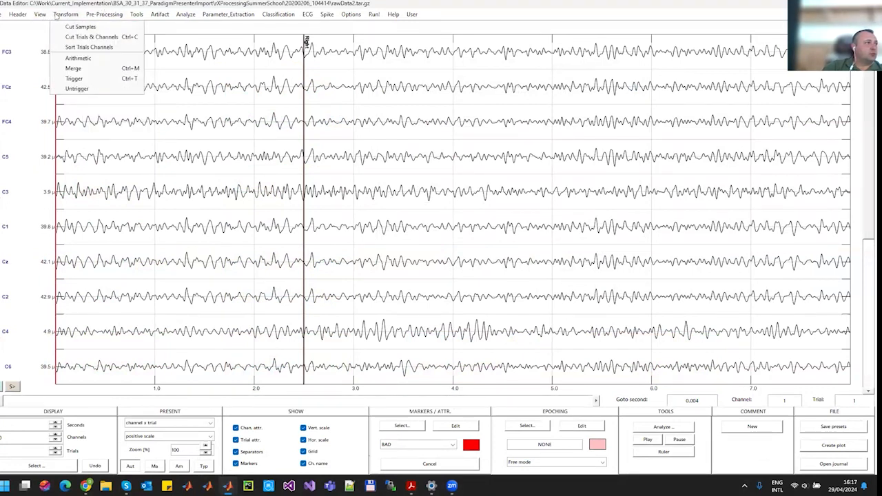
pyautogui.moveTo(104, 15)
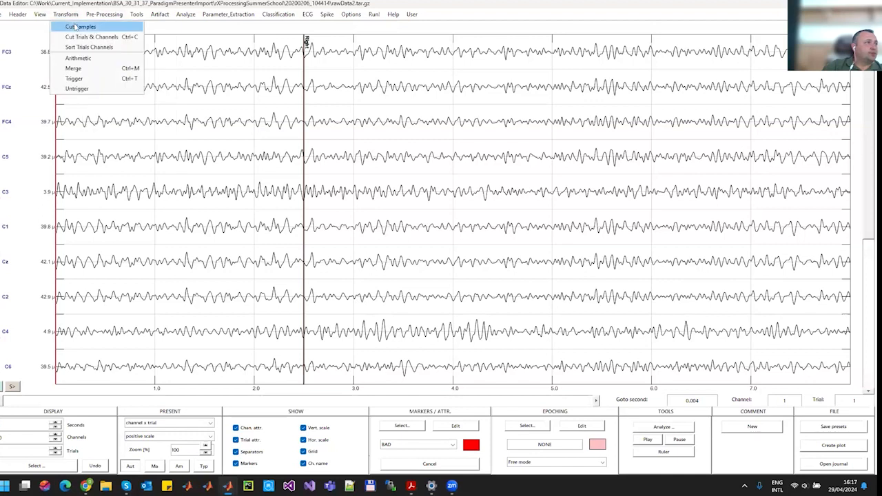
pyautogui.click(78, 27)
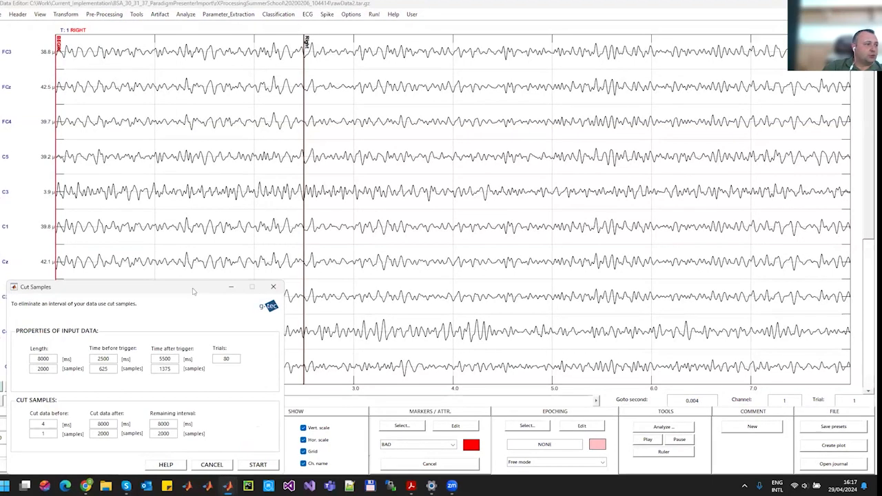
pyautogui.click(302, 410)
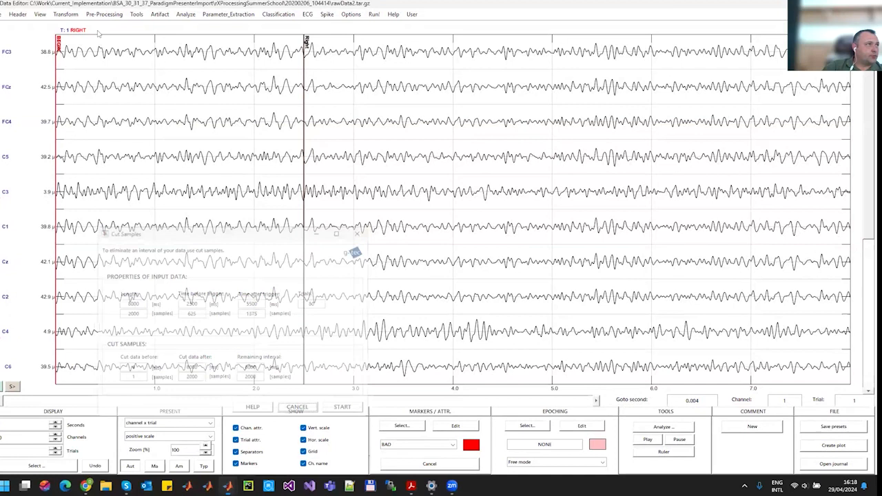
# Cut channel number 17 from the recording, keeping all trials, and confirm its removal.
pyautogui.click(69, 17)
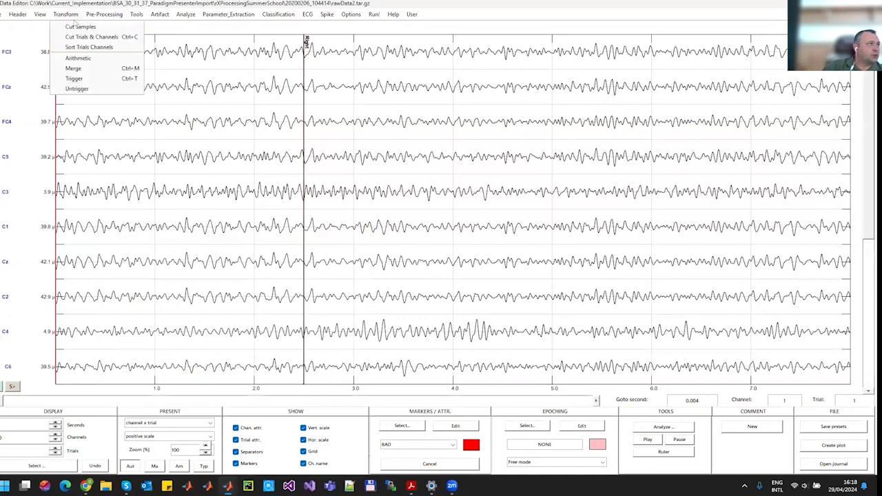
pyautogui.click(90, 36)
pyautogui.click(267, 329)
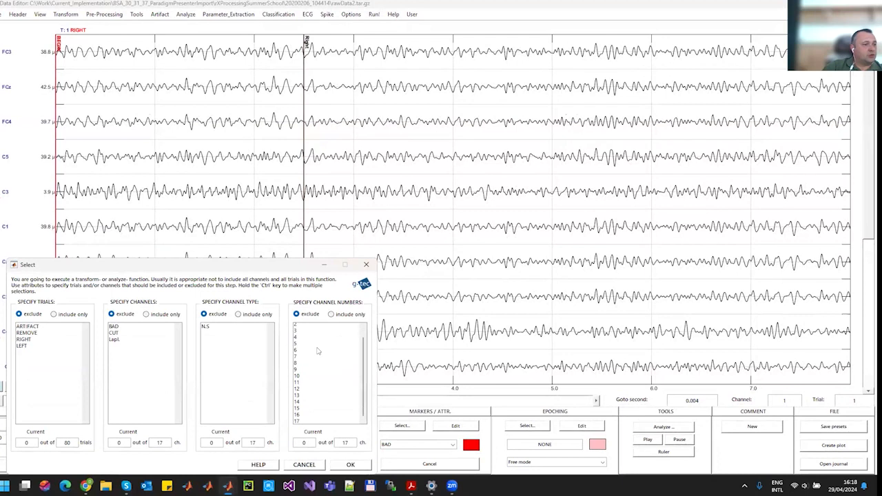
pyautogui.click(305, 420)
pyautogui.click(343, 465)
pyautogui.click(257, 465)
pyautogui.click(303, 309)
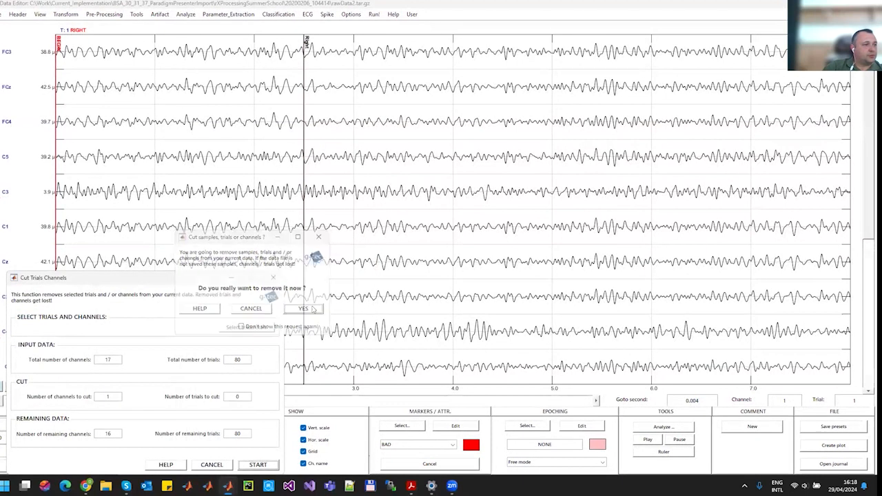
# Start a Spatial Filter and load the RXcsp filter file from the CSP folder inside 20200206_104414.
pyautogui.click(72, 15)
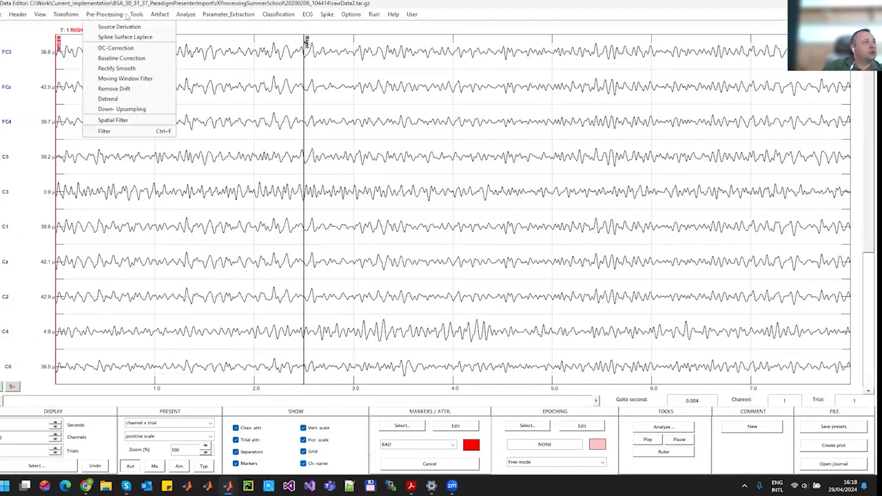
pyautogui.moveTo(109, 16)
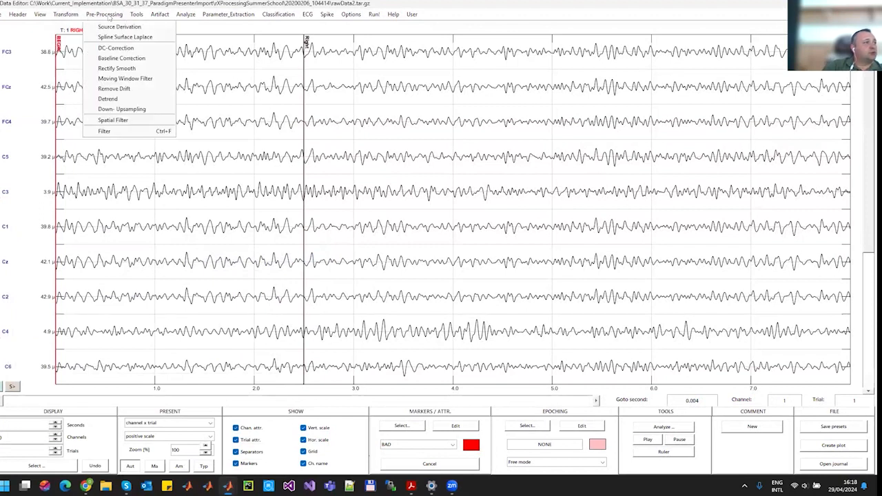
pyautogui.click(114, 120)
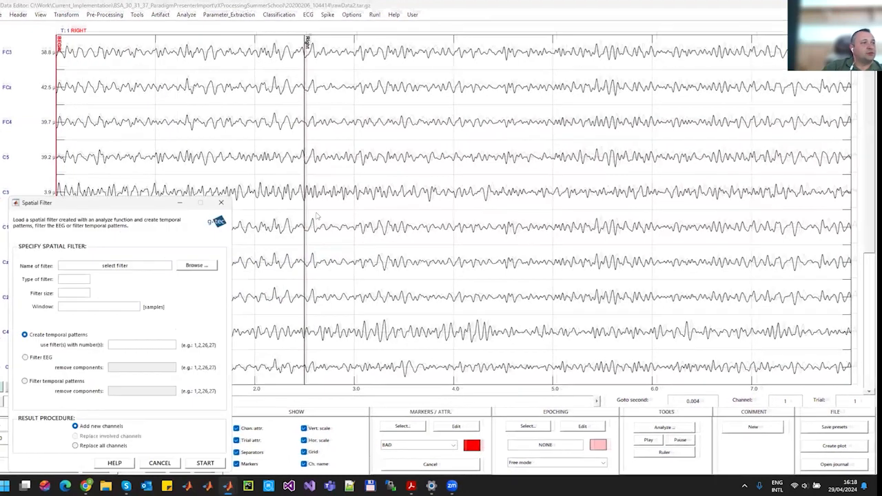
pyautogui.moveTo(147, 199); pyautogui.dragTo(304, 140)
pyautogui.click(346, 204)
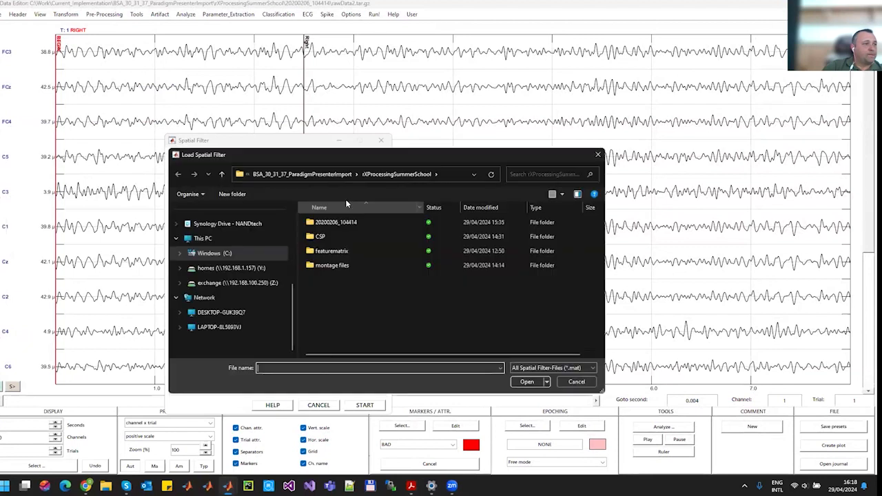
pyautogui.doubleClick(334, 235)
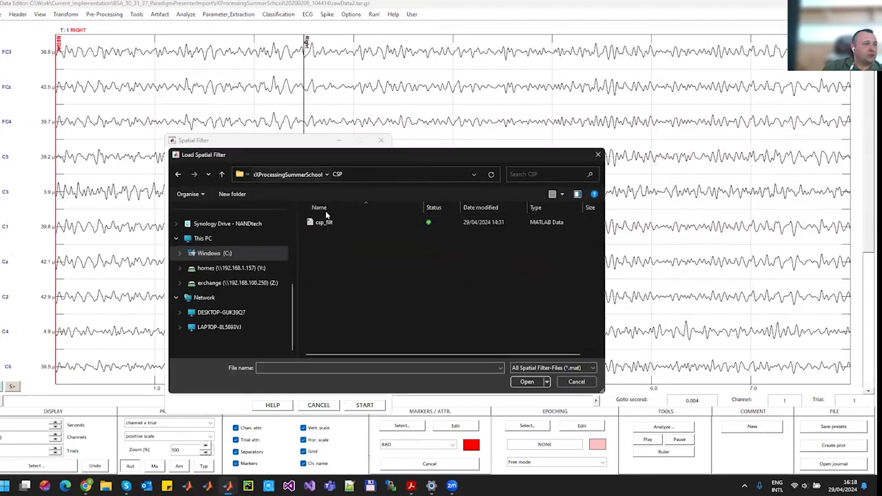
pyautogui.click(311, 175)
pyautogui.doubleClick(329, 222)
pyautogui.doubleClick(328, 222)
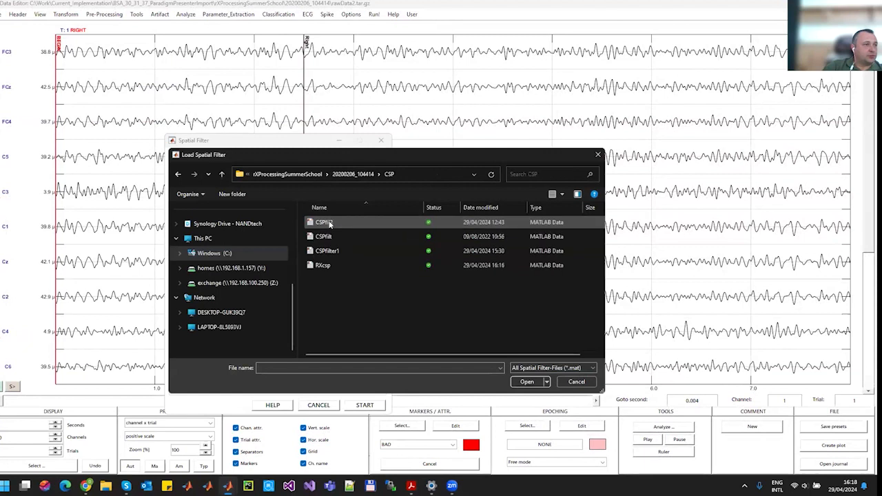
pyautogui.click(527, 381)
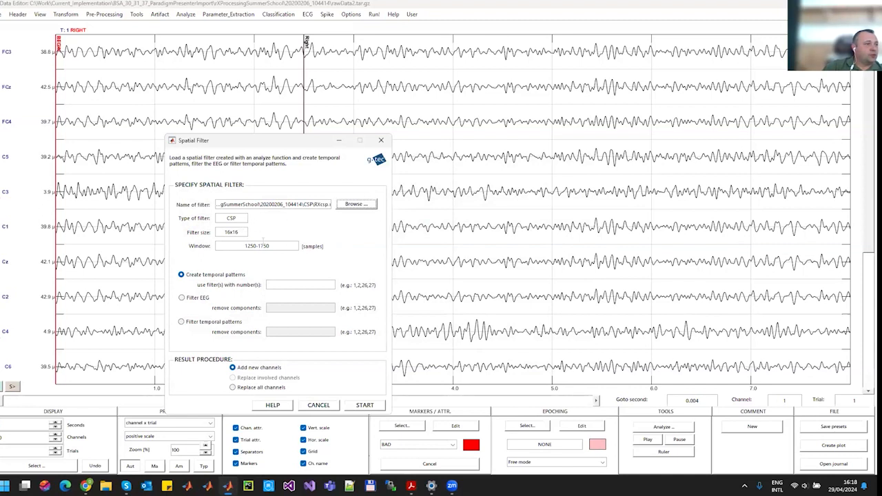
# Create temporal patterns with filters 1,2,15,16 and replace all channels with the result.
pyautogui.click(297, 285)
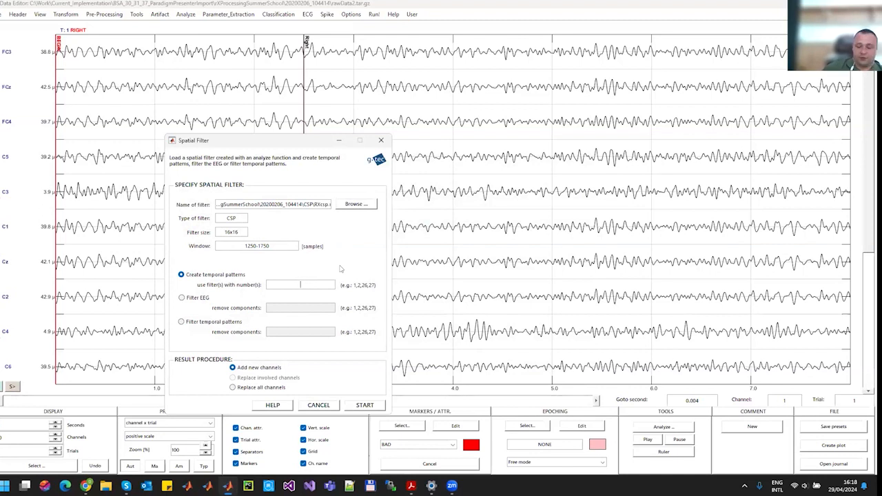
pyautogui.write('1,2')
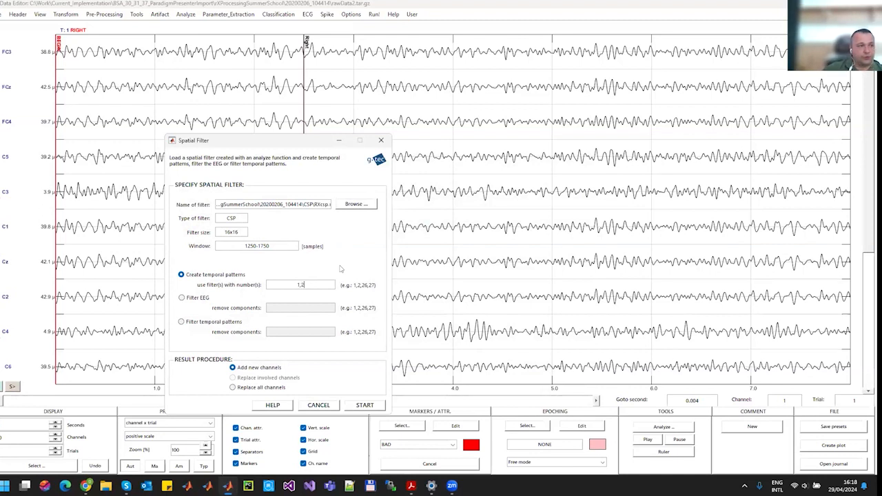
pyautogui.write(',15,16')
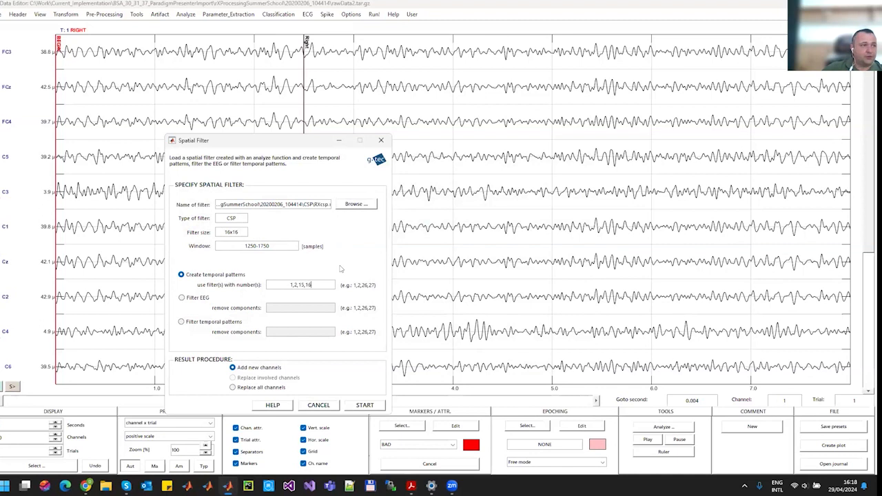
pyautogui.click(233, 387)
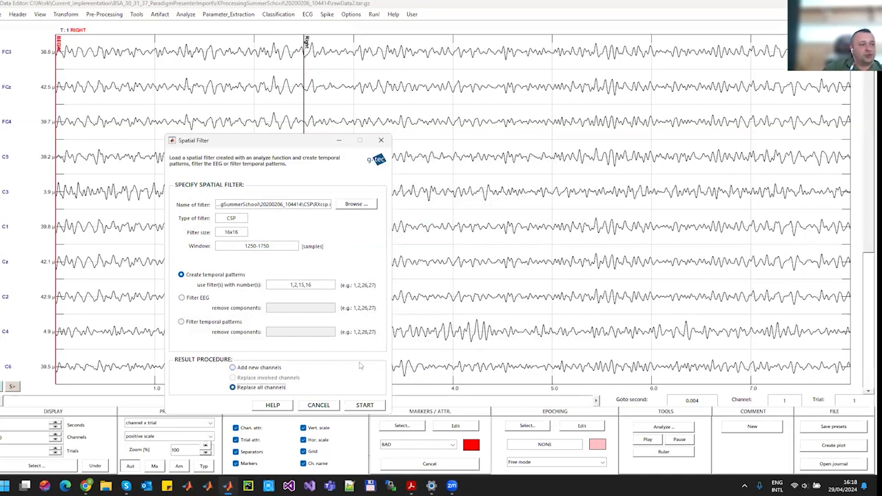
pyautogui.click(365, 405)
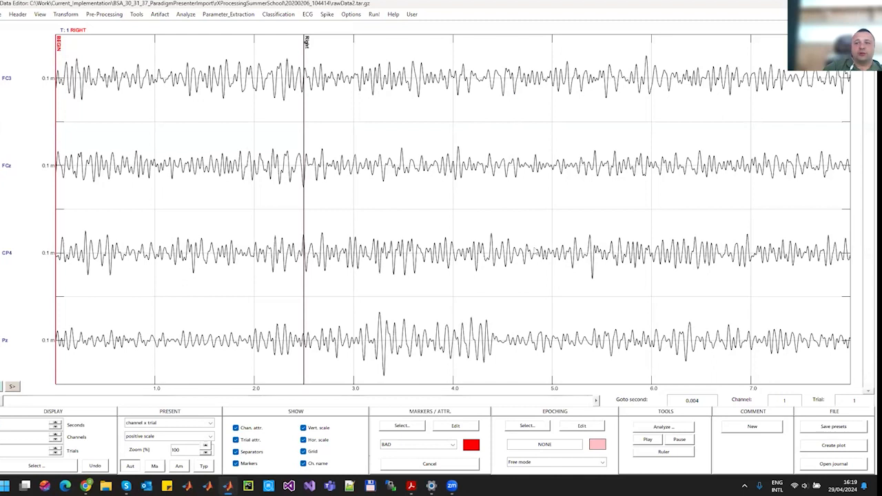
# Start a Variance parameter extraction and set its window length to 1000 ms.
pyautogui.click(240, 15)
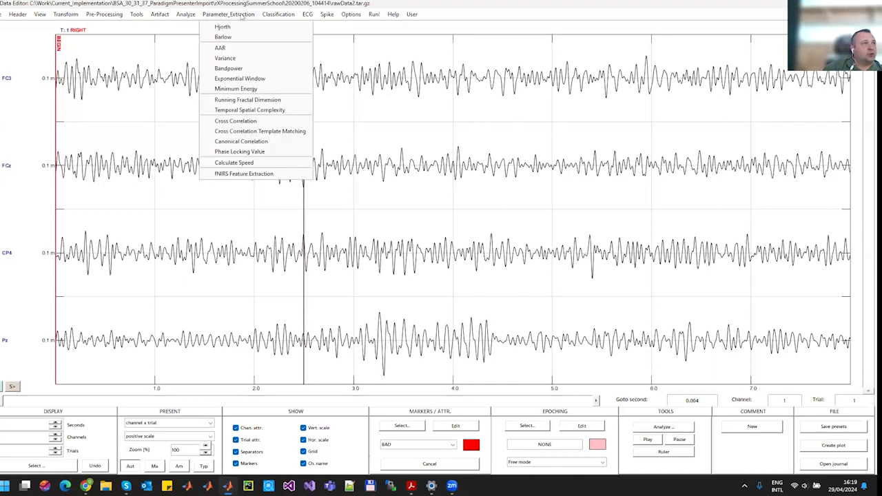
pyautogui.click(234, 58)
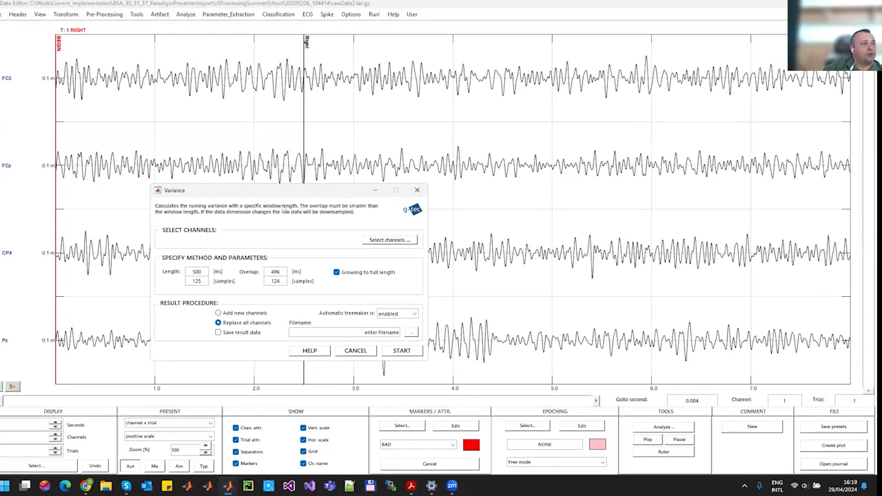
pyautogui.doubleClick(196, 272)
pyautogui.press('BackSpace')
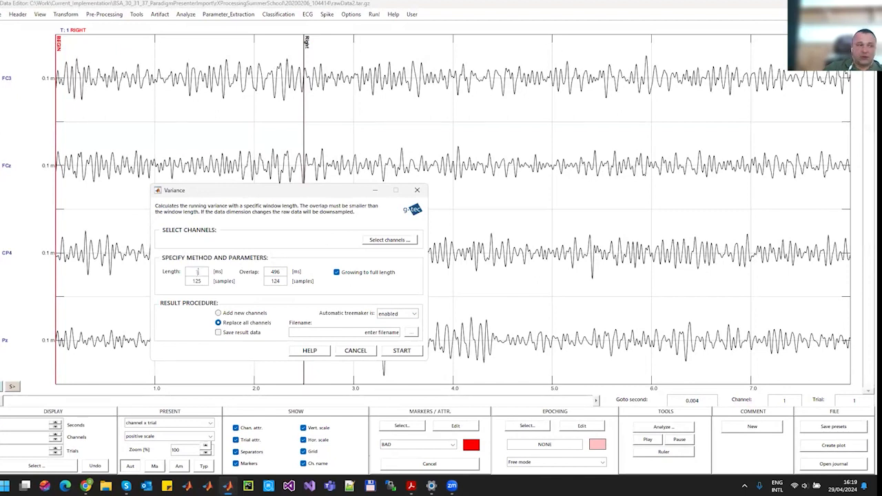
pyautogui.write('1000')
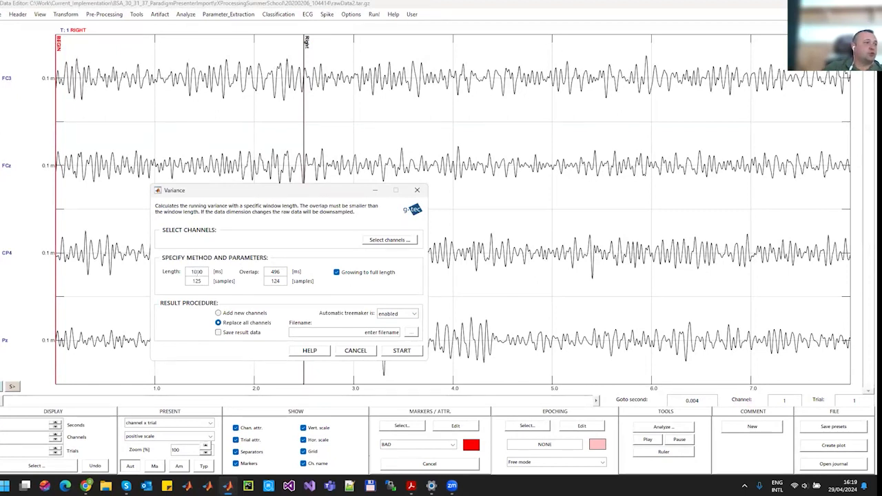
pyautogui.press('Return')
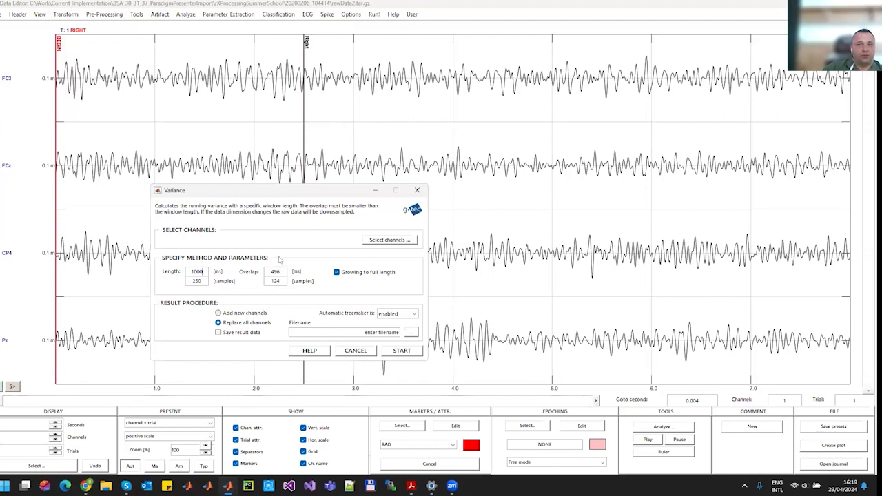
# Set the variance overlap to 249 samples and run the calculation, replacing all channels.
pyautogui.press('Tab')
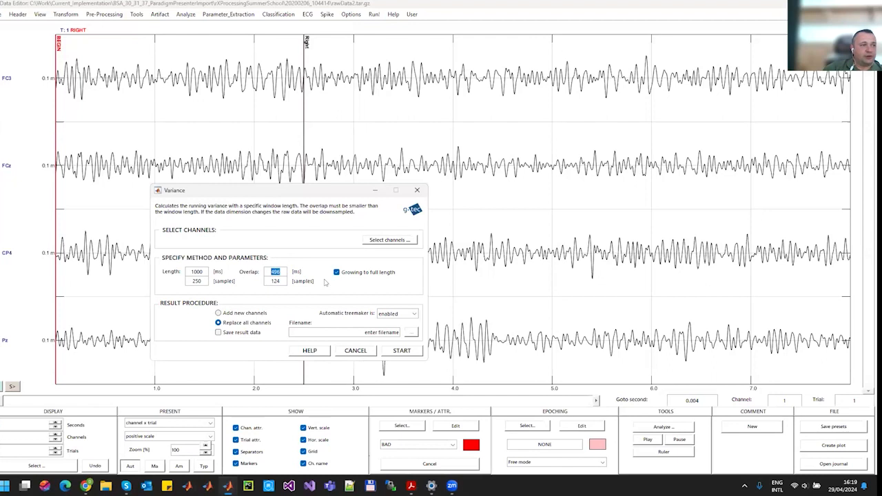
pyautogui.press('Tab')
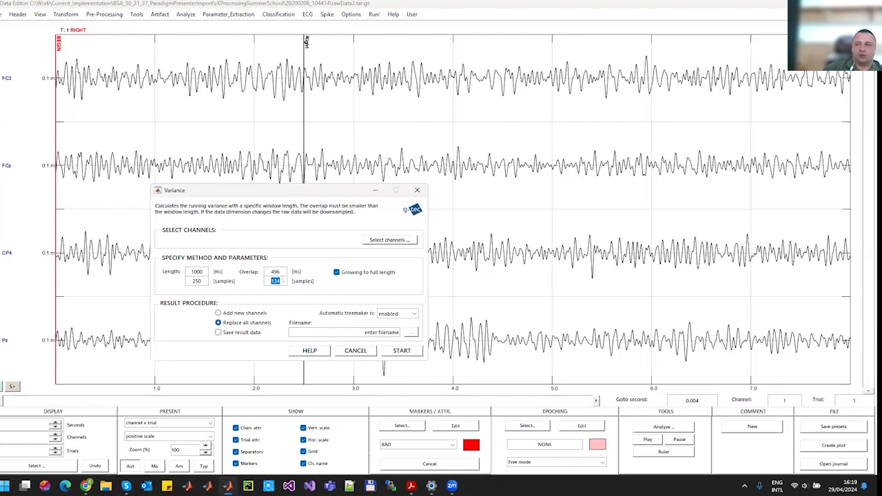
pyautogui.write('9')
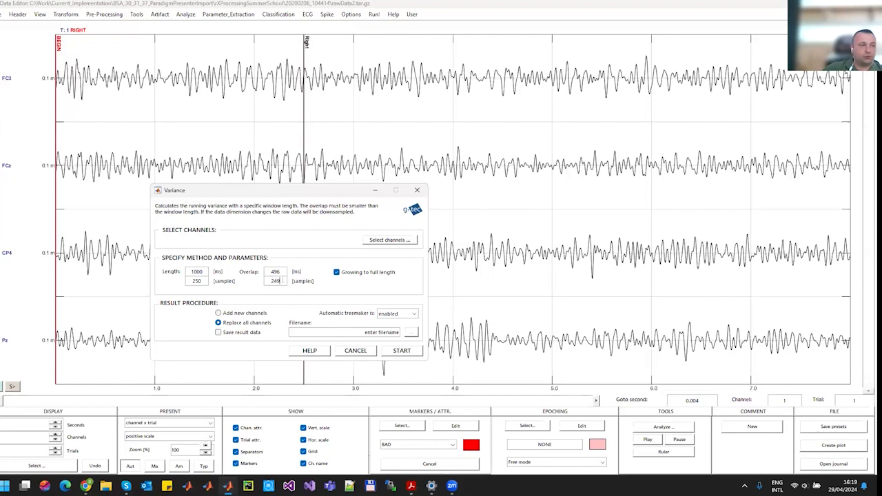
pyautogui.press('Return')
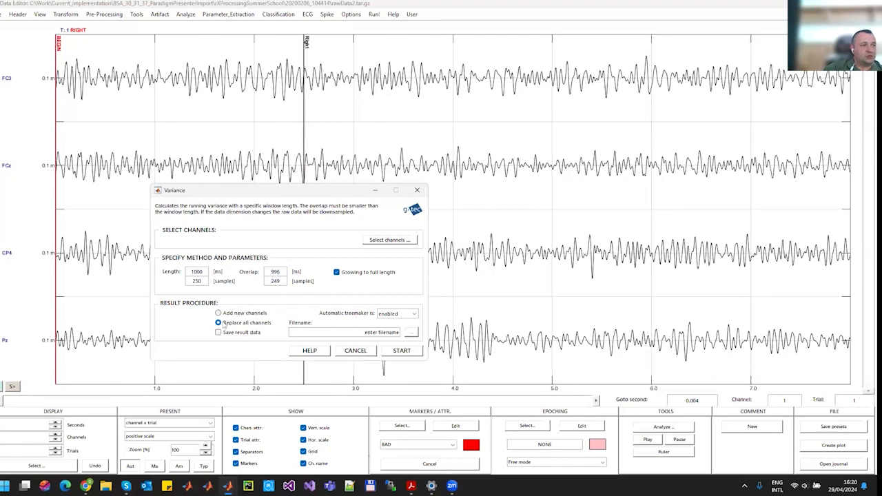
pyautogui.click(401, 352)
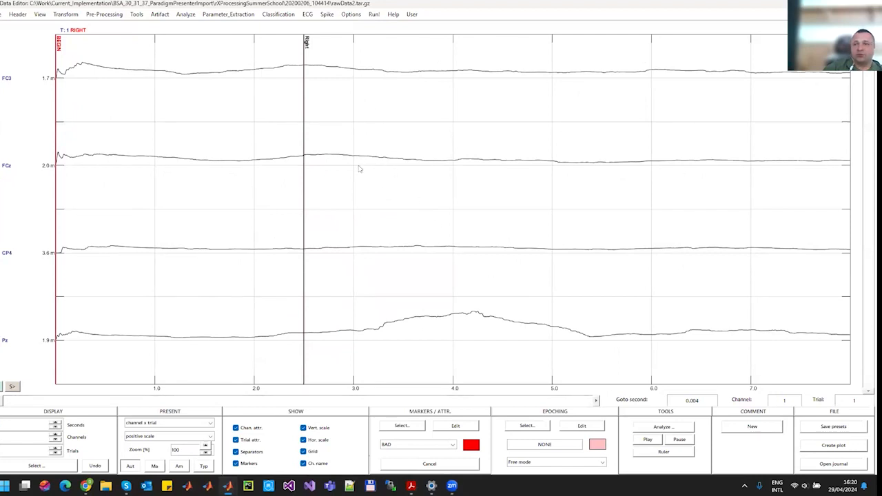
# Apply the NORM arithmetic operation to multiple channels and proceed with the computation.
pyautogui.click(66, 15)
pyautogui.moveTo(90, 16)
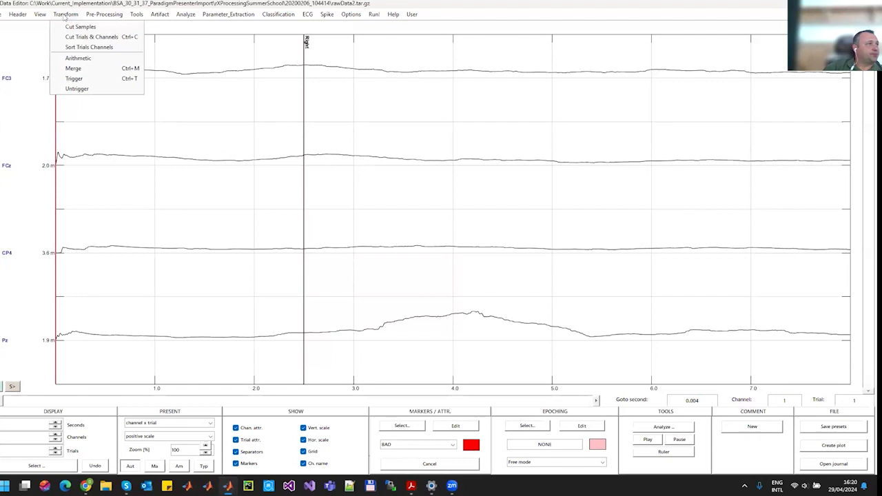
pyautogui.click(77, 58)
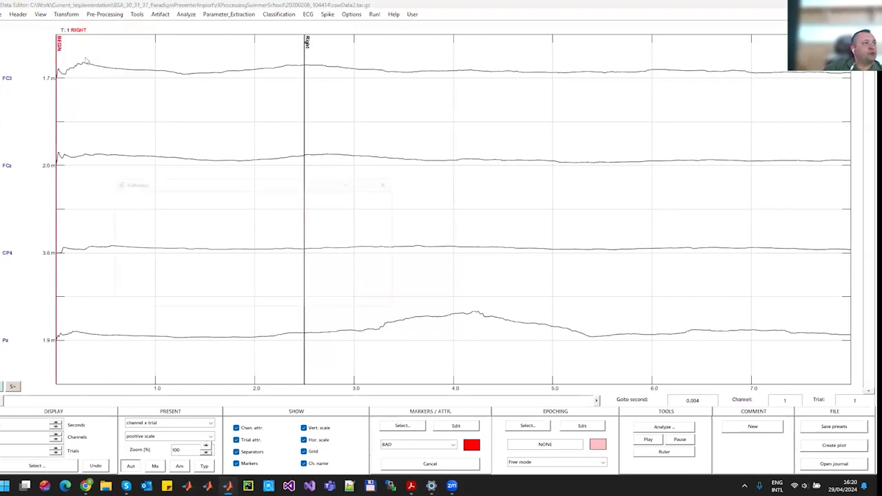
pyautogui.moveTo(273, 181); pyautogui.dragTo(496, 121)
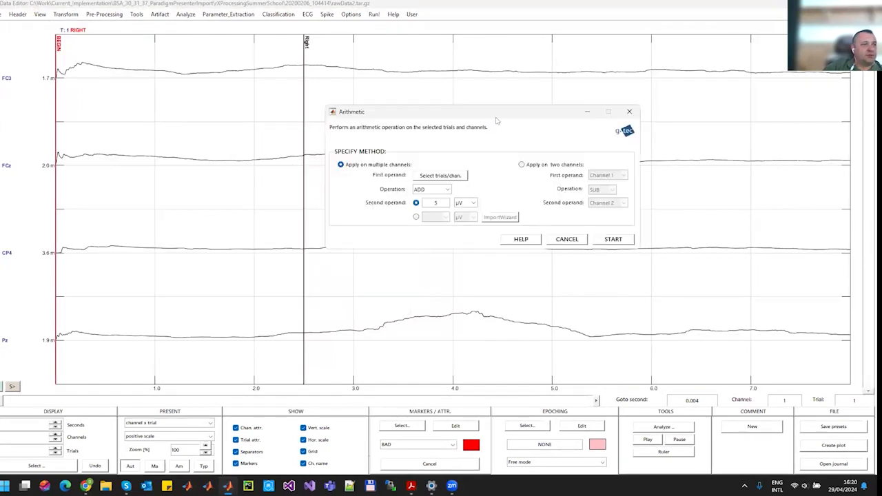
pyautogui.click(447, 188)
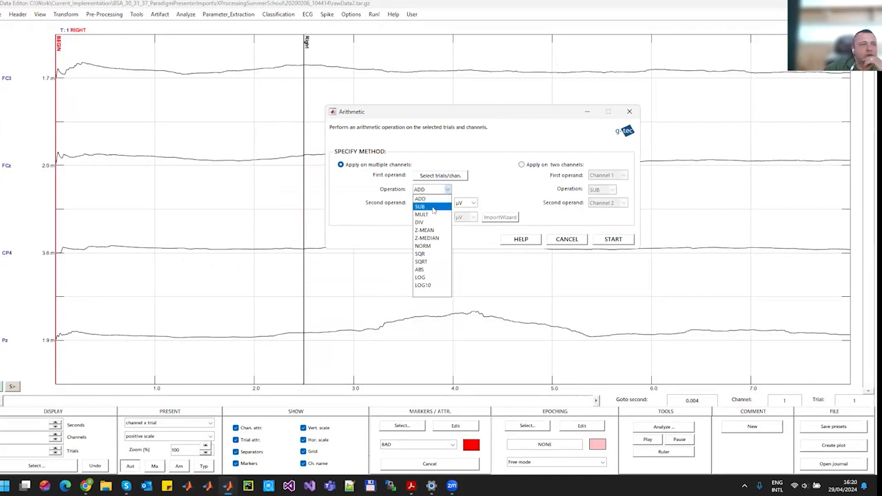
pyautogui.click(430, 246)
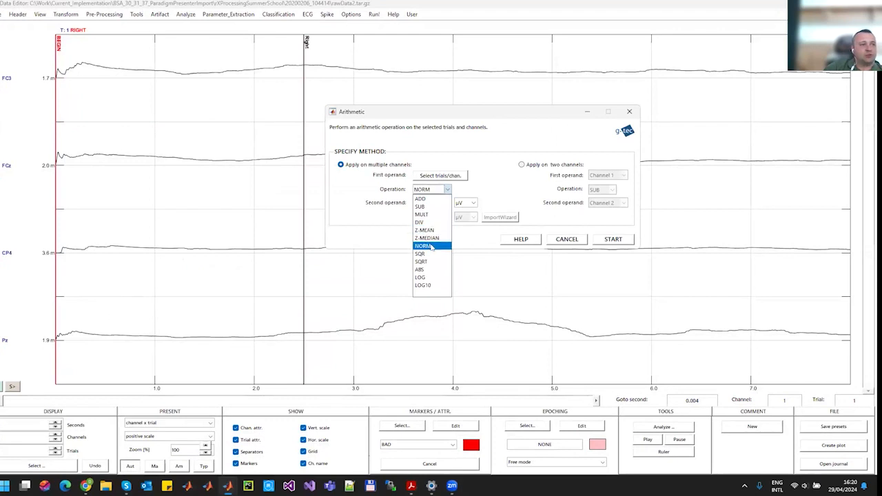
pyautogui.click(611, 240)
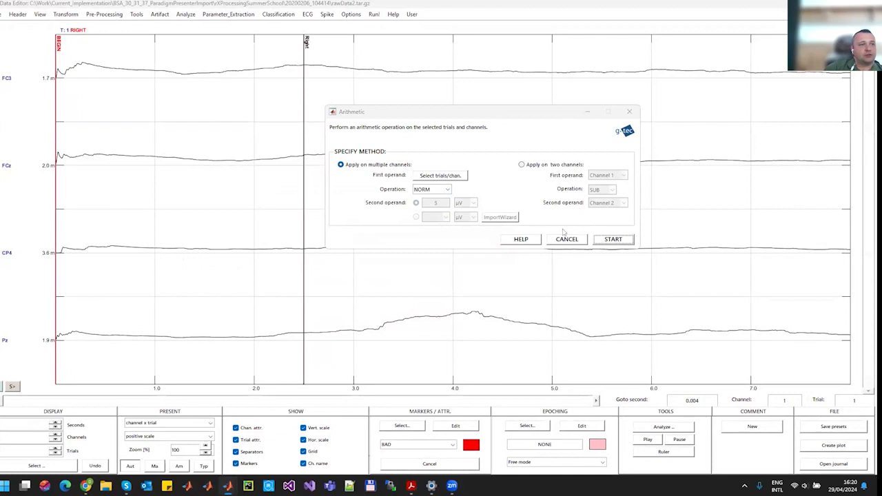
pyautogui.click(317, 311)
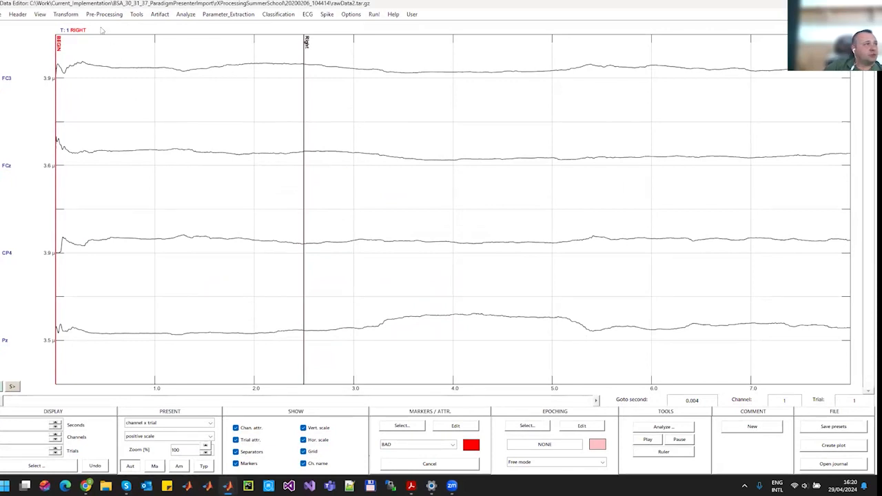
# Apply the LOG10 arithmetic operation to the normalized channels and proceed with the computation.
pyautogui.click(67, 15)
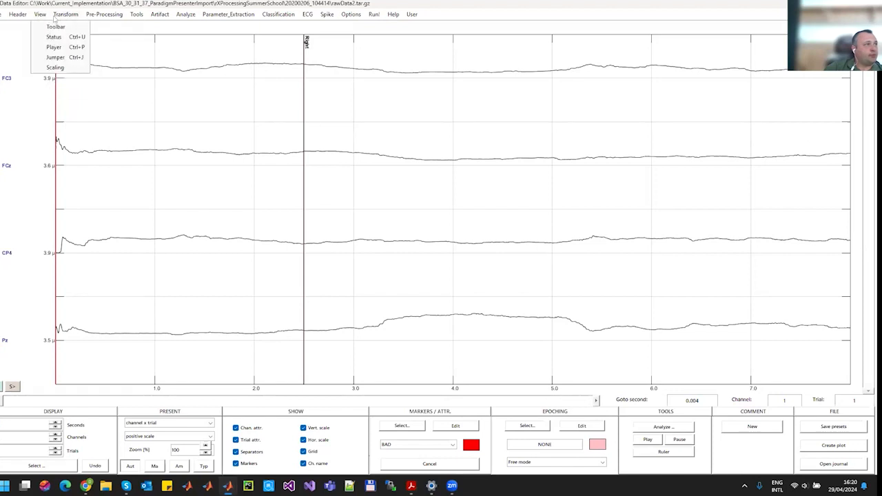
pyautogui.click(79, 58)
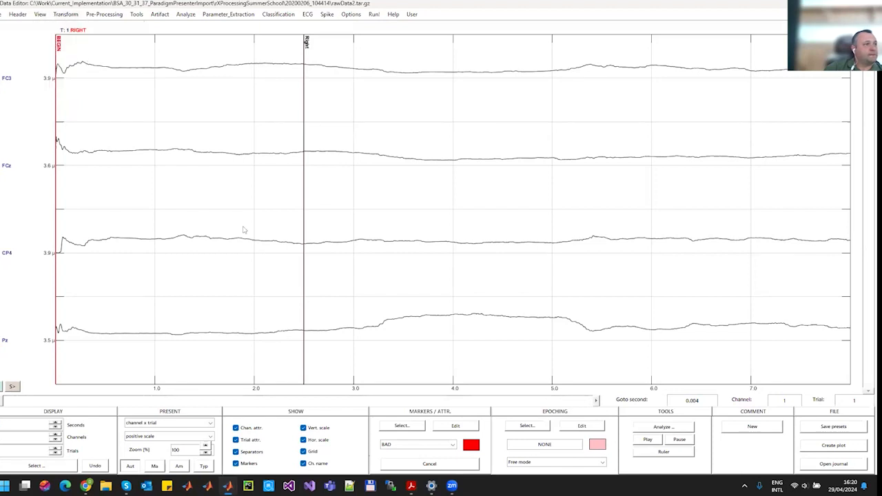
pyautogui.click(214, 260)
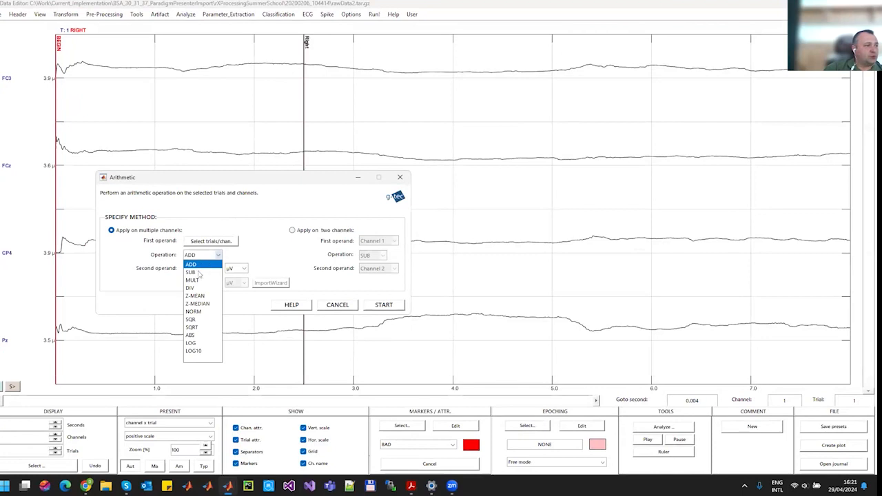
pyautogui.click(192, 351)
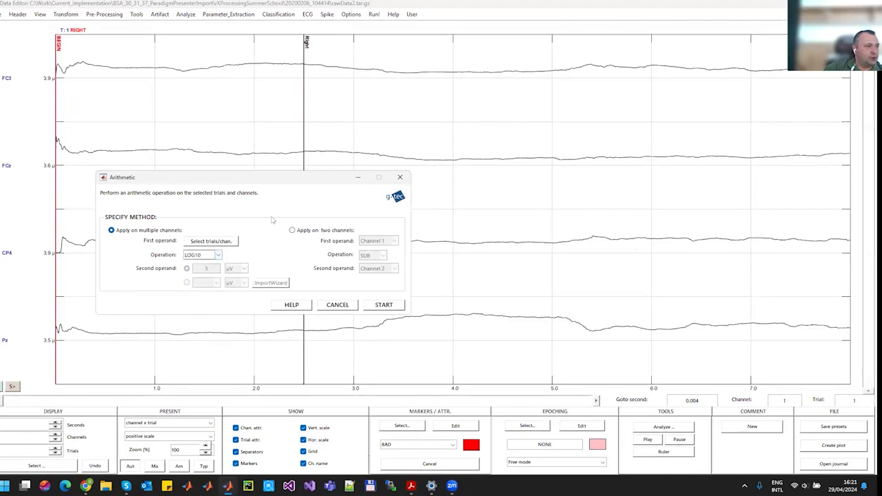
pyautogui.click(387, 305)
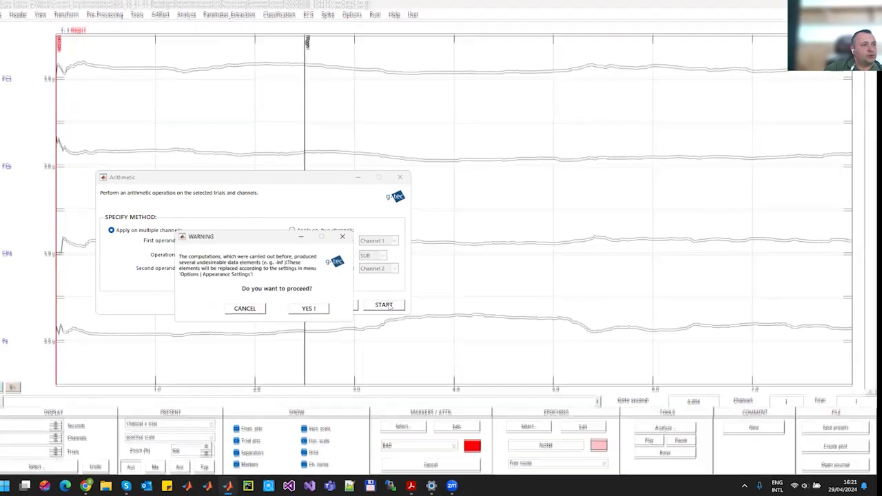
pyautogui.click(316, 310)
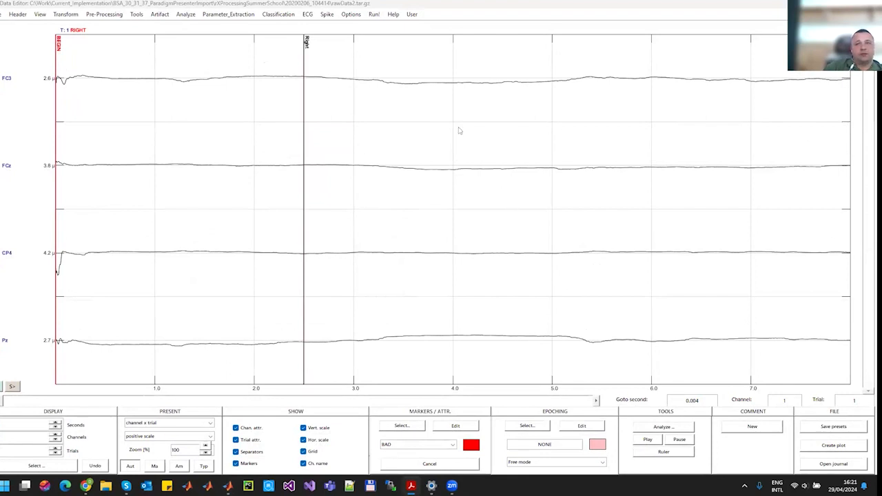
# Start a Feature Matrix with the classification interval starting at 500 ms in steps of 500 ms.
pyautogui.click(275, 16)
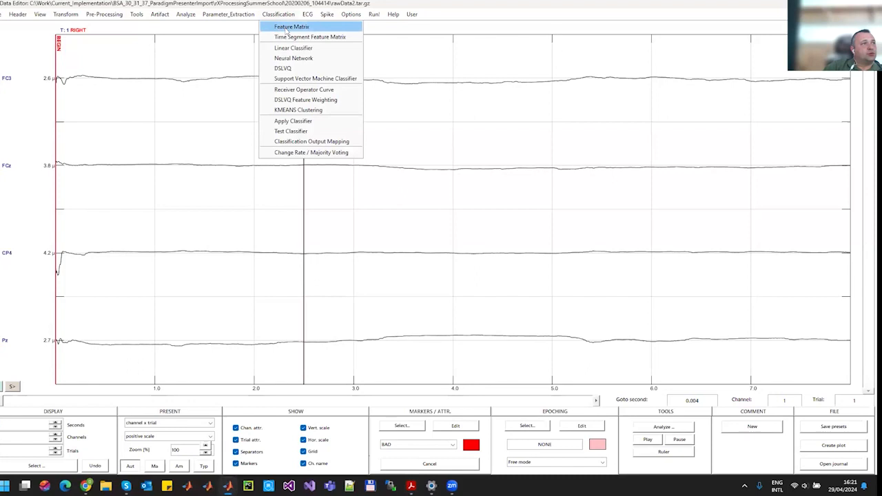
pyautogui.click(289, 27)
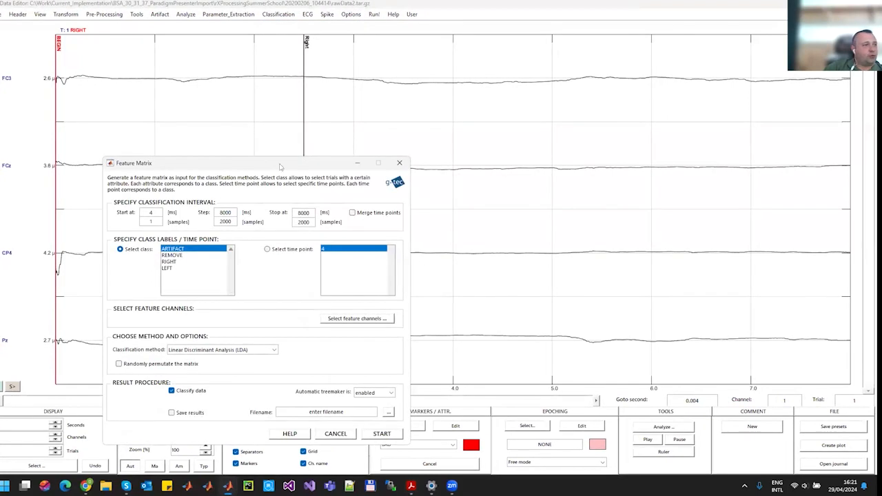
pyautogui.moveTo(327, 163); pyautogui.dragTo(383, 143)
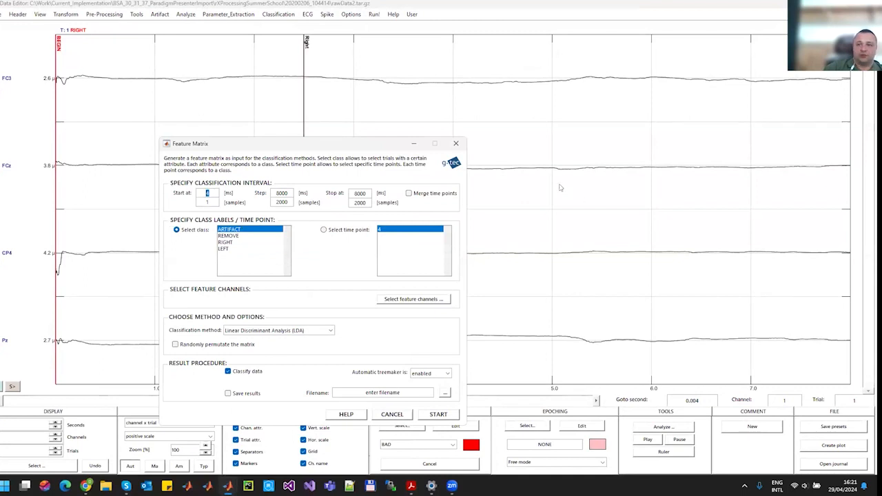
pyautogui.press('BackSpace')
pyautogui.write('500')
pyautogui.press('Tab')
pyautogui.moveTo(288, 193); pyautogui.dragTo(243, 194)
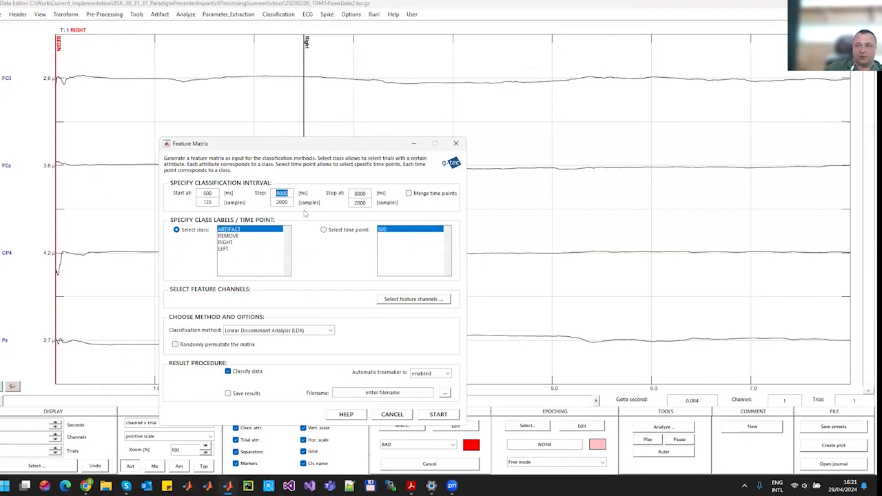
pyautogui.write('500')
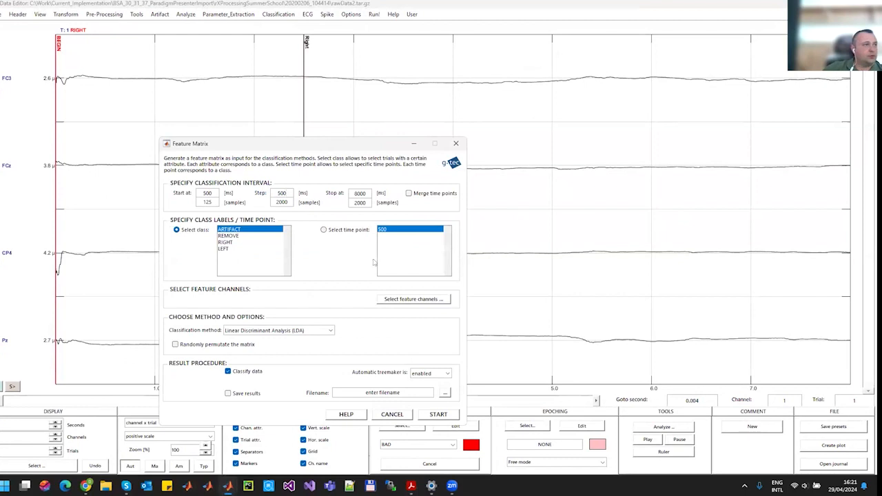
pyautogui.press('Tab')
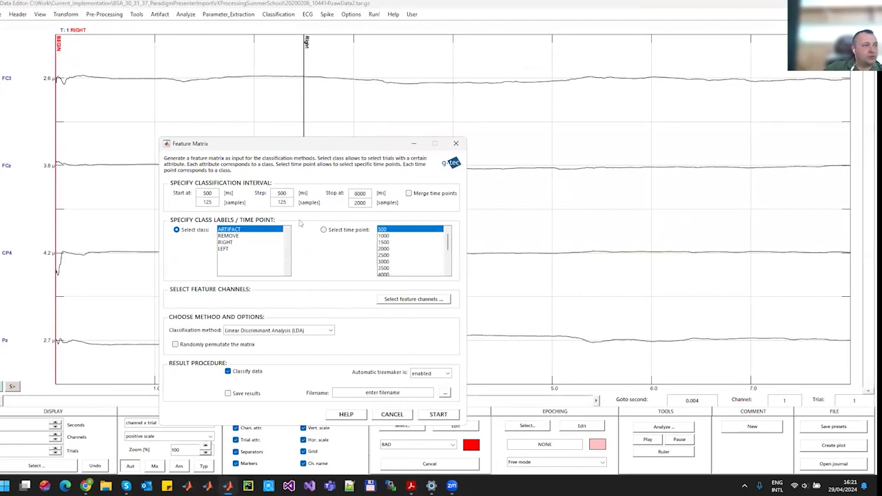
# Select the RIGHT and LEFT classes and add FC3, FCz, CP4 and Pz as the feature channels.
pyautogui.click(227, 242)
pyautogui.keyDown('shift'); pyautogui.click(224, 249); pyautogui.keyUp('shift')
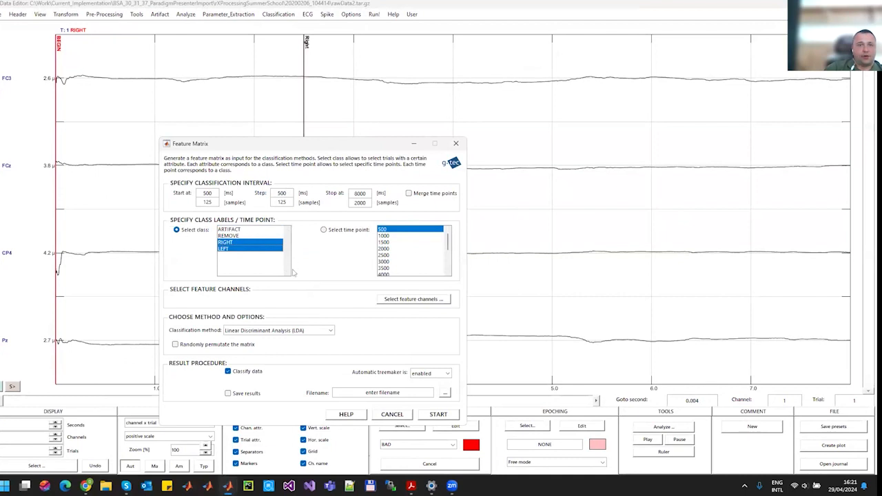
pyautogui.click(406, 301)
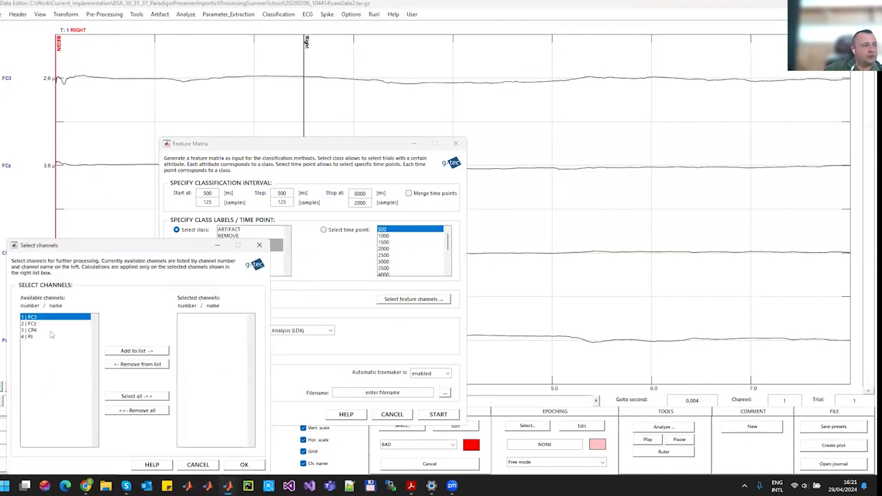
pyautogui.click(143, 350)
pyautogui.click(142, 351)
pyautogui.click(142, 351)
pyautogui.click(142, 350)
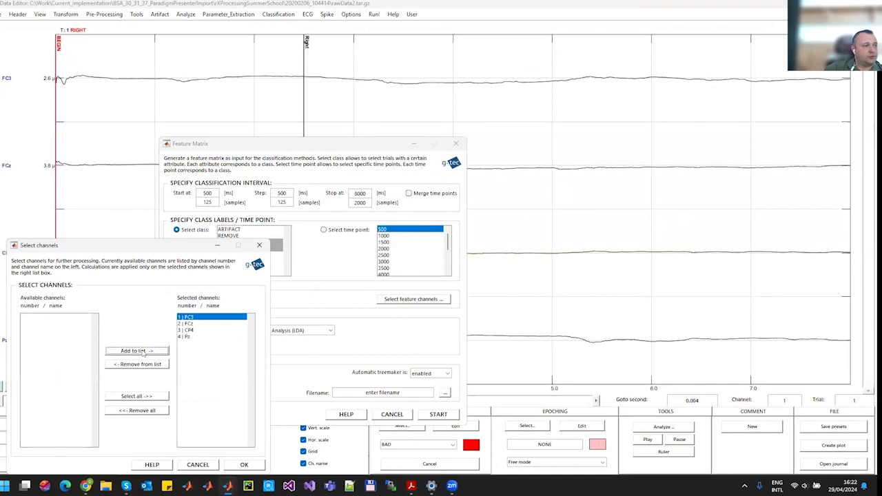
pyautogui.click(245, 466)
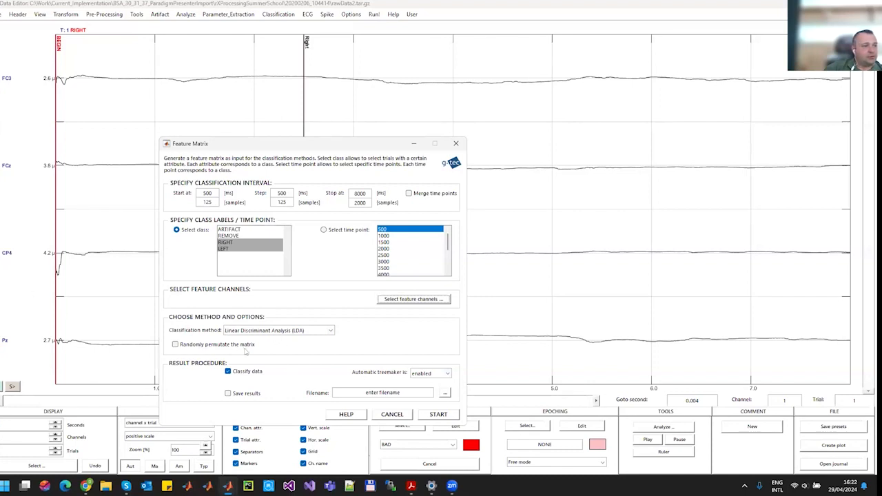
# Enable saving the feature matrix results as RXfmx.mat in the recording's featurematrix folder and start the computation.
pyautogui.click(228, 393)
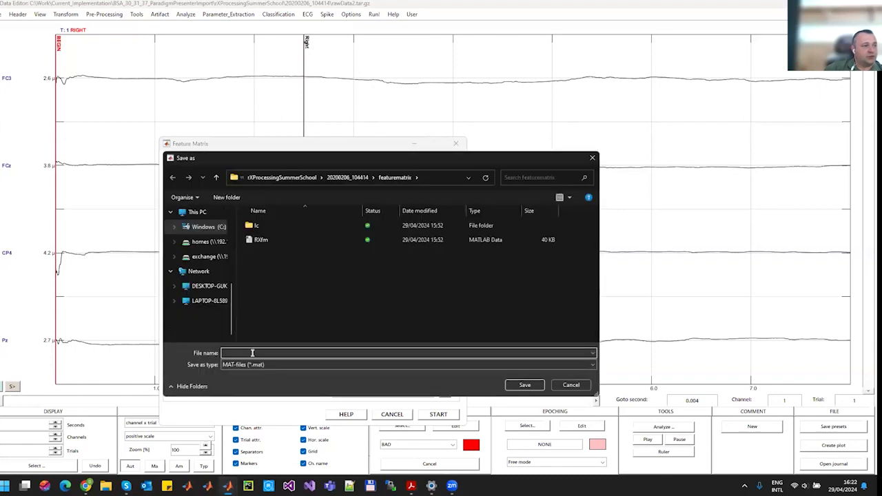
pyautogui.write('RX')
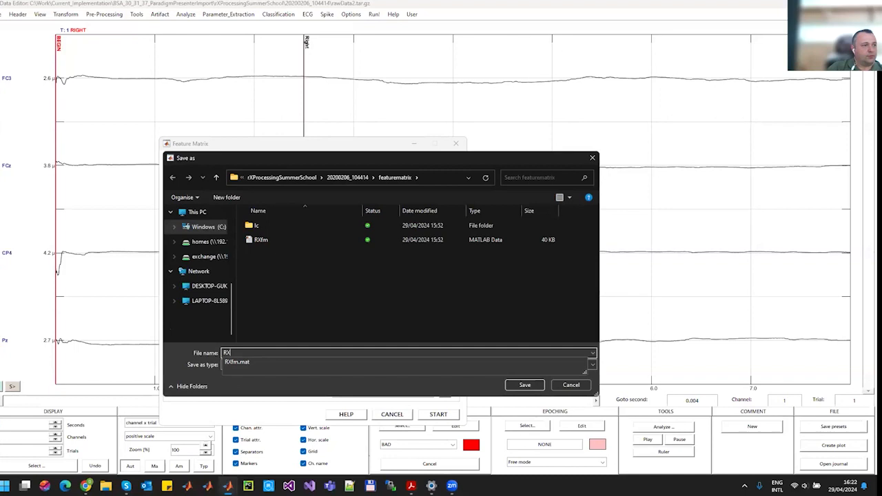
pyautogui.write('fe')
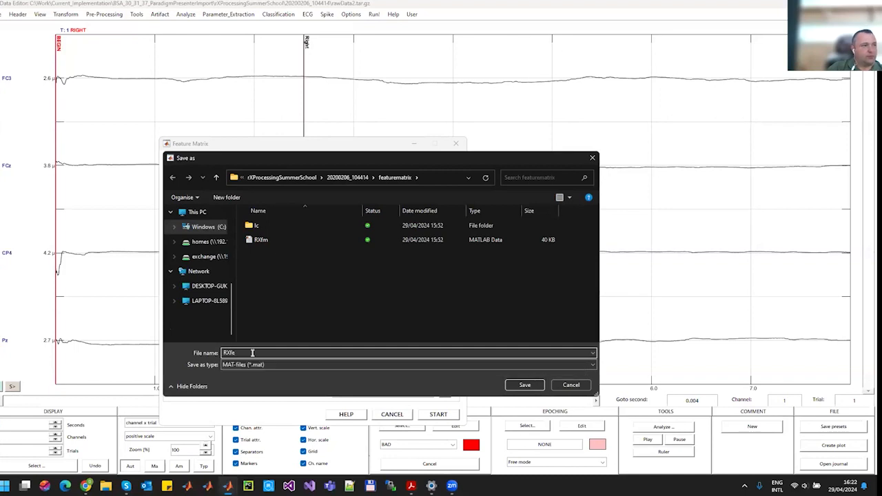
pyautogui.press('BackSpace')
pyautogui.write('m')
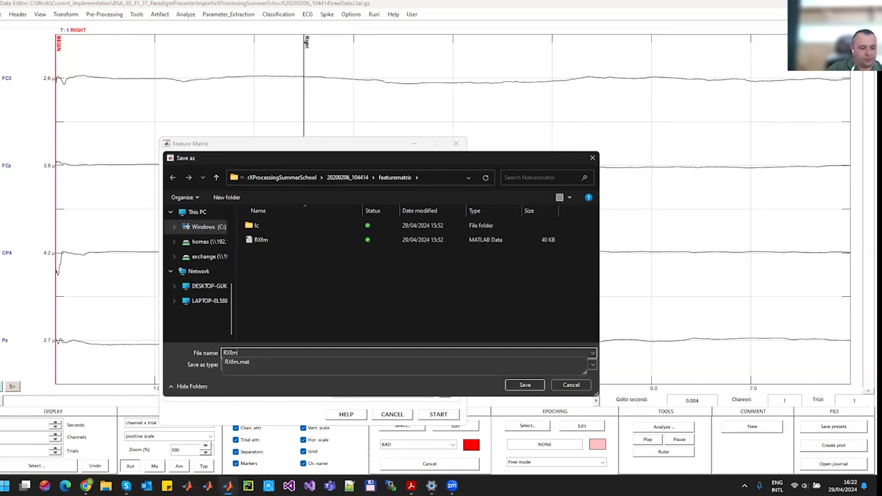
pyautogui.press('Return')
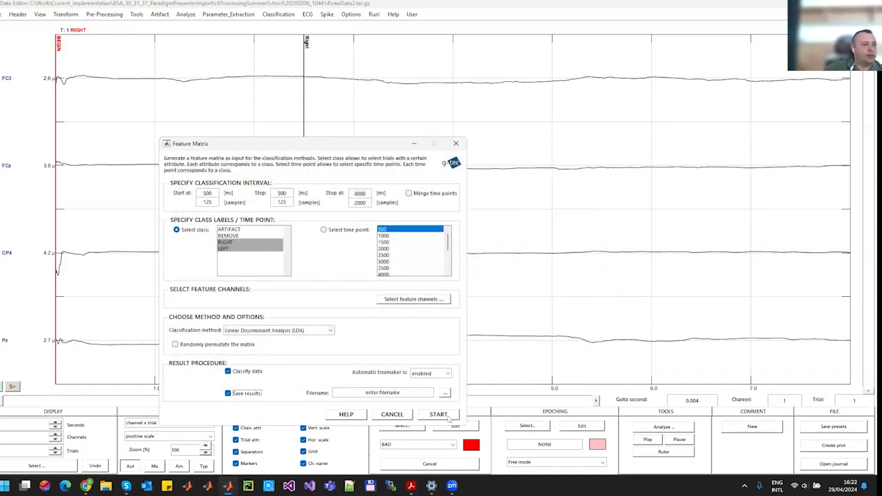
pyautogui.click(441, 416)
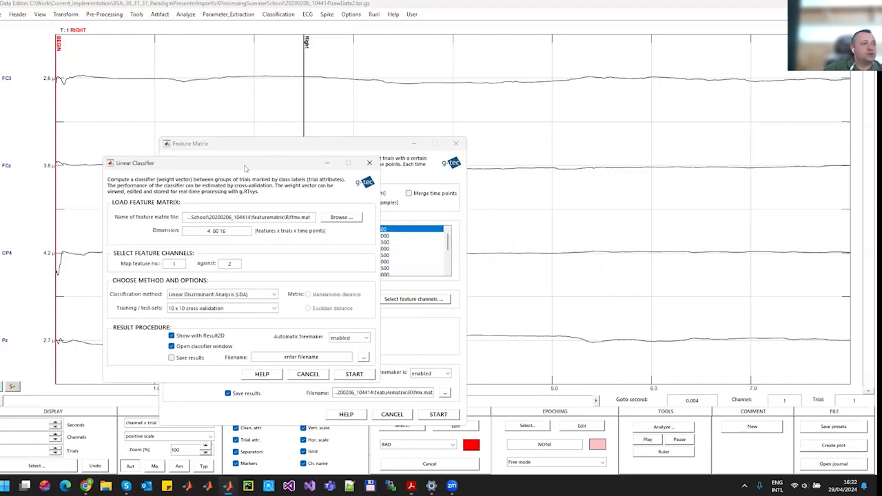
# Map feature 1 against 4, run the linear classifier using LDA with 10 x 10 cross-validation, and close the resulting plots.
pyautogui.moveTo(245, 168); pyautogui.dragTo(436, 101)
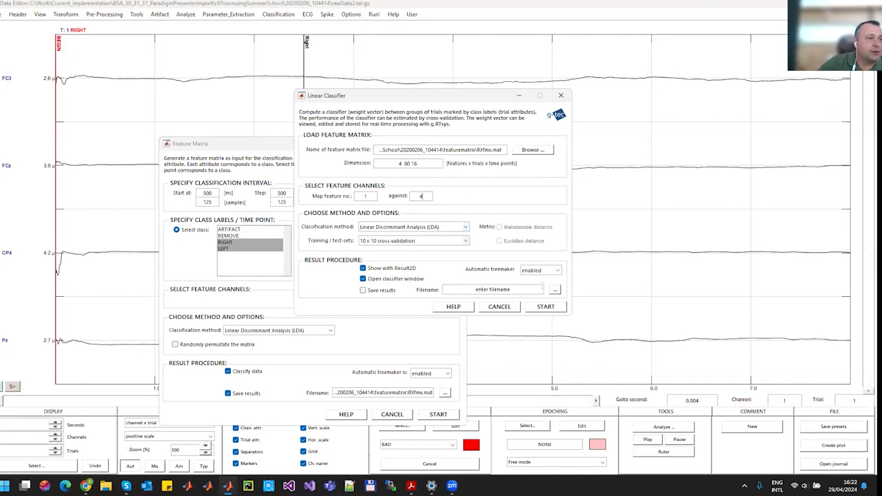
pyautogui.click(552, 308)
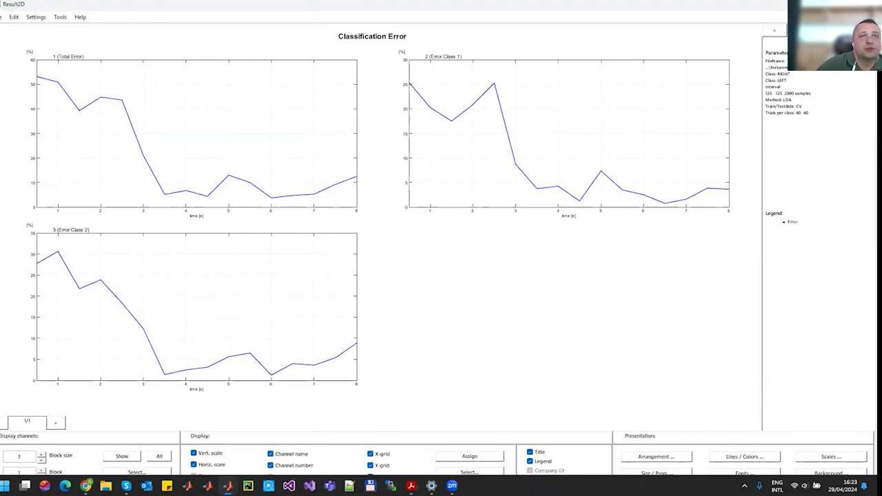
pyautogui.click(867, 4)
pyautogui.click(125, 362)
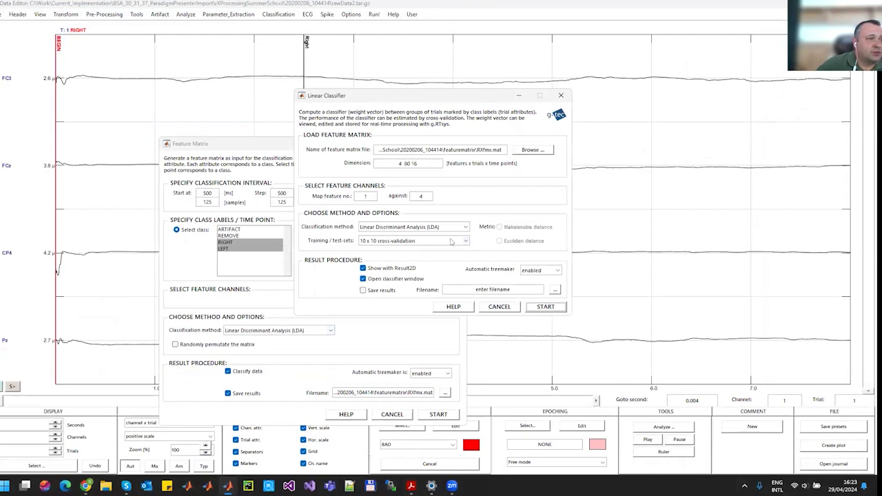
# Rerun the linear classifier with Train 100 % - Test 100 %, saving its results as RXclsf.mat in the lc folder.
pyautogui.click(452, 242)
pyautogui.click(413, 265)
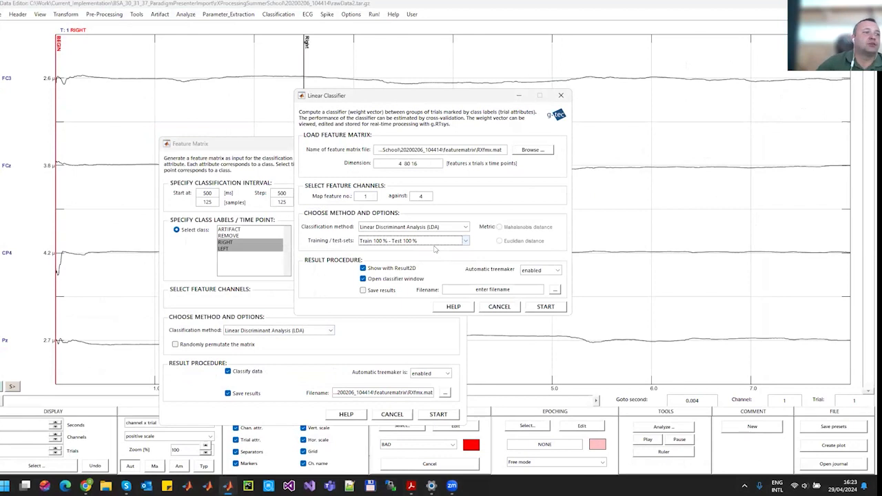
pyautogui.click(372, 290)
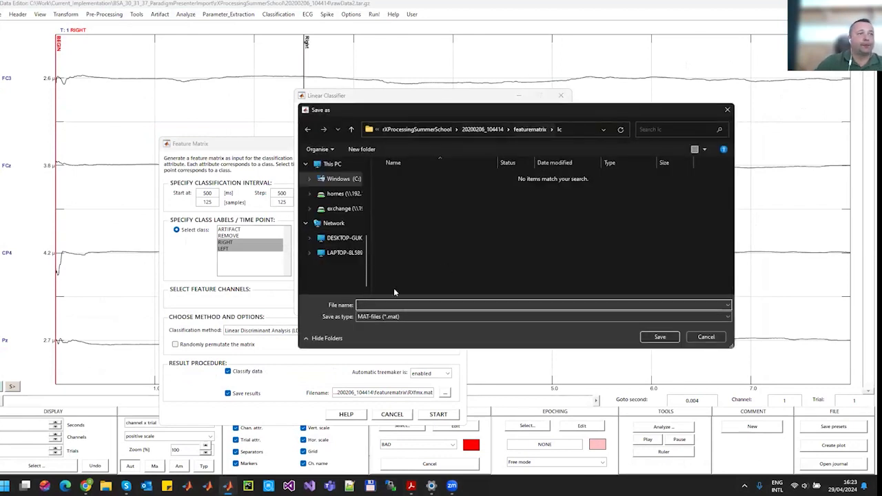
pyautogui.write('RXclsf')
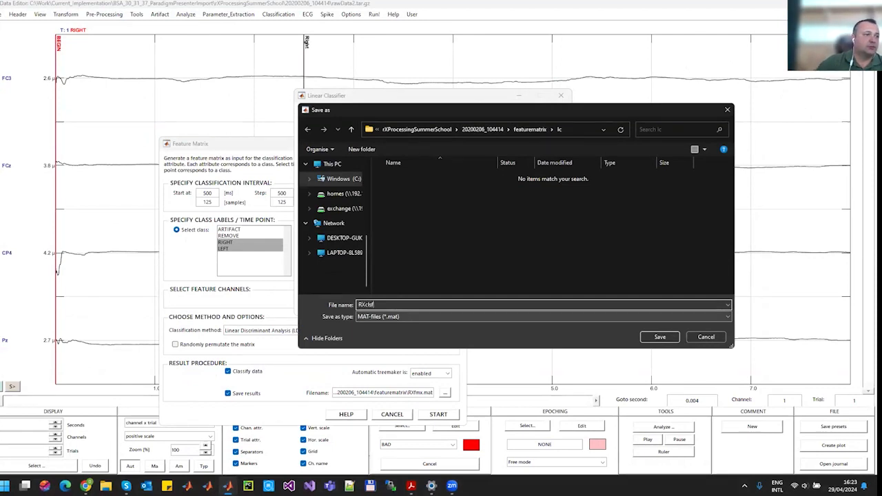
pyautogui.click(658, 336)
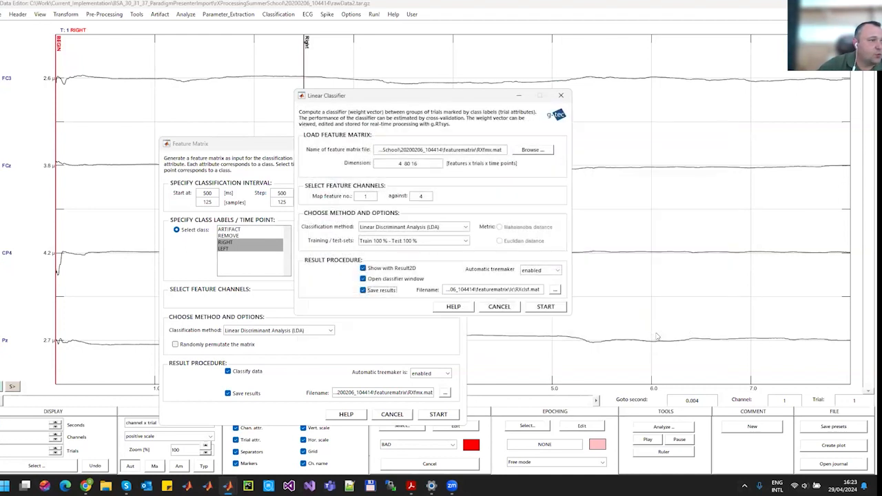
pyautogui.click(545, 307)
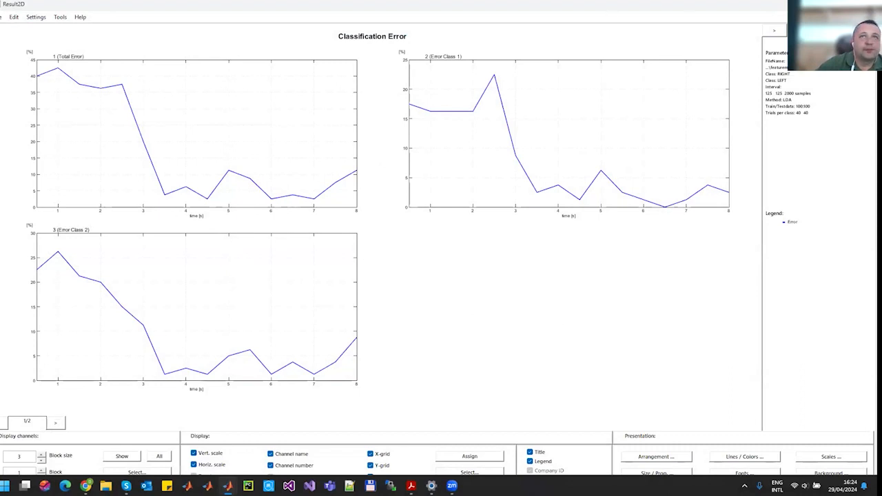
# Close the classification results together with the Linear Classifier and Feature Matrix dialogs.
pyautogui.click(867, 4)
pyautogui.click(139, 361)
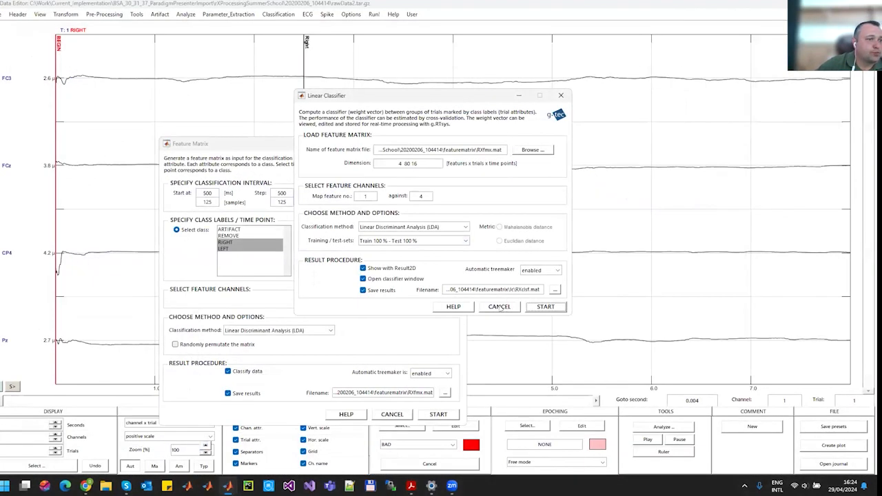
pyautogui.click(561, 95)
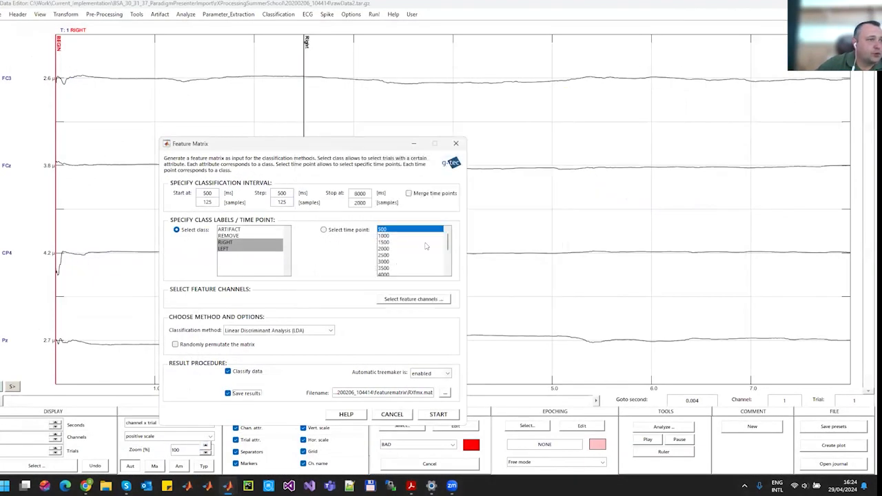
pyautogui.click(459, 143)
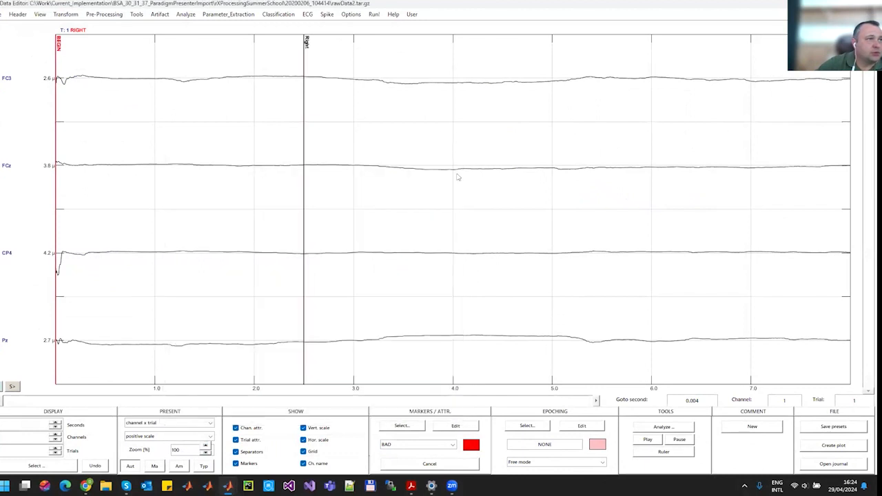
# Open the Apply Classifier function for the current data.
pyautogui.click(411, 487)
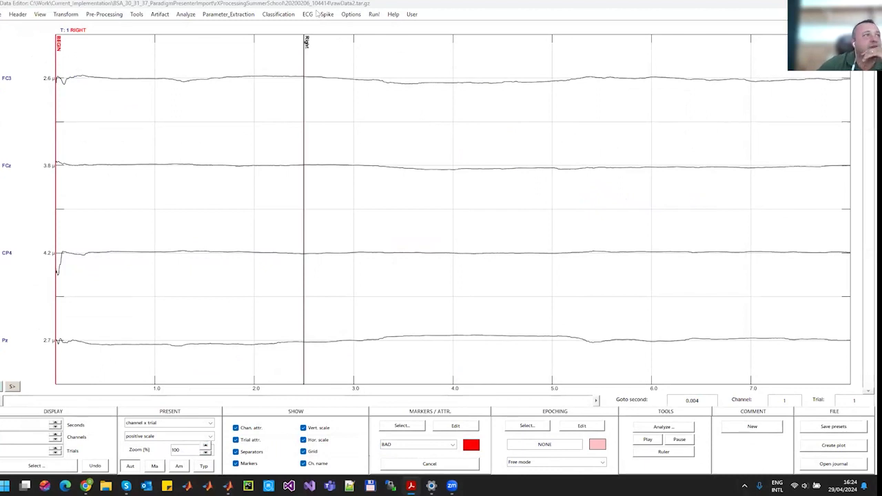
pyautogui.click(276, 16)
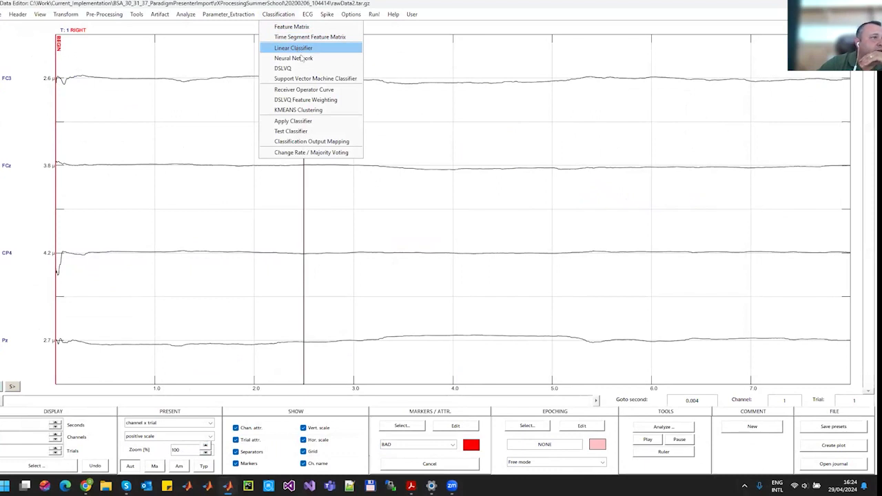
pyautogui.click(303, 121)
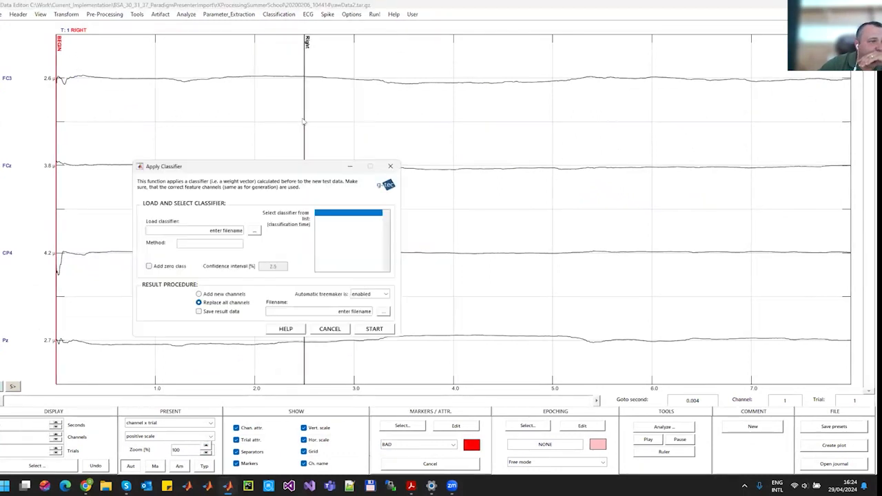
# Try to load RXfmx.mat from the featurematrix folder of 20200206_104414 as the classifier.
pyautogui.click(428, 157)
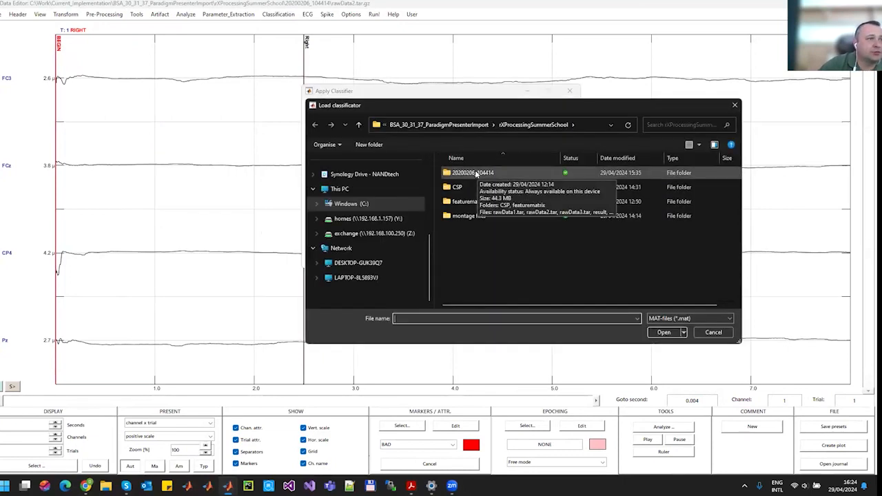
pyautogui.doubleClick(475, 173)
pyautogui.doubleClick(474, 186)
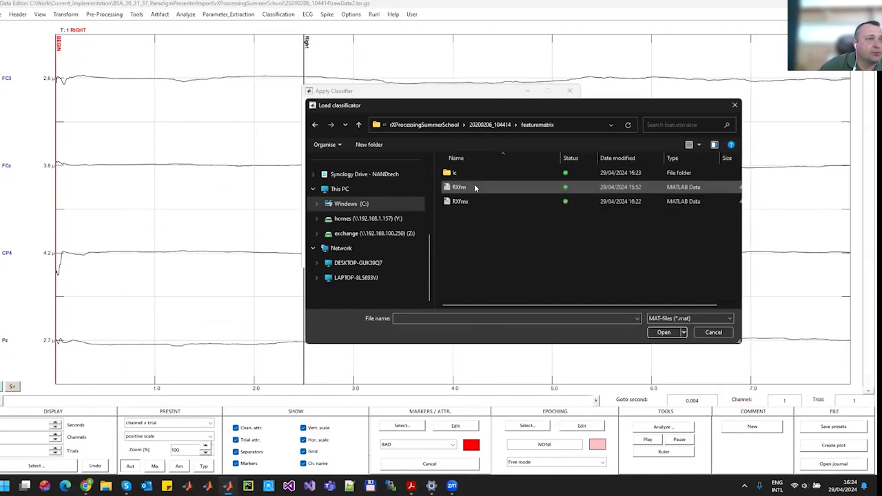
pyautogui.doubleClick(468, 201)
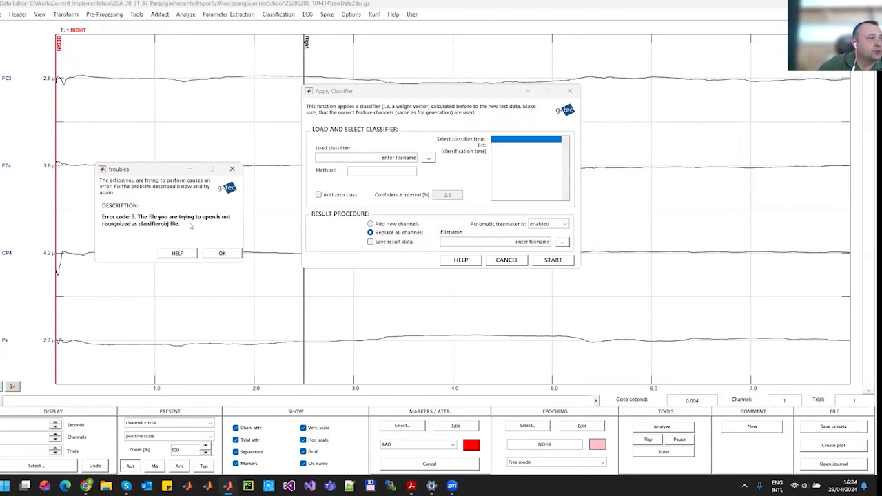
pyautogui.click(220, 254)
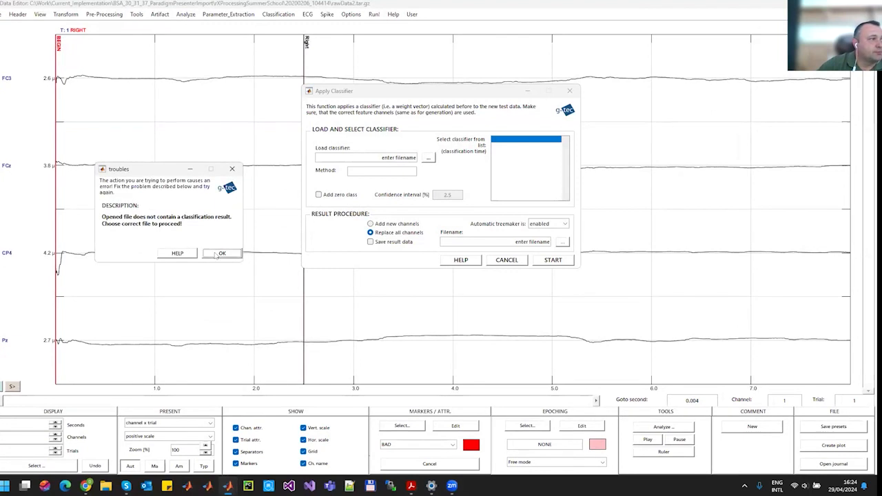
pyautogui.click(219, 254)
# Load RXclsf.mat from the lc subfolder of rXProcessingSummerSchool's featurematrix folder as the classifier.
pyautogui.click(428, 157)
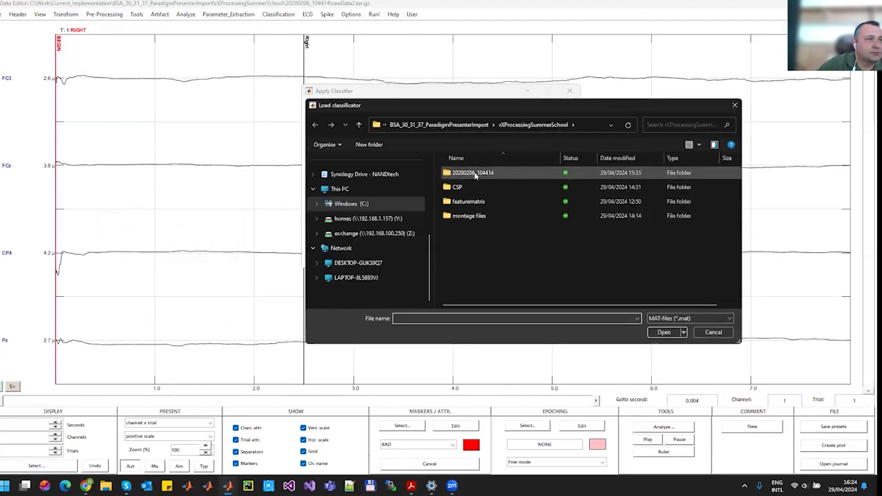
pyautogui.doubleClick(472, 200)
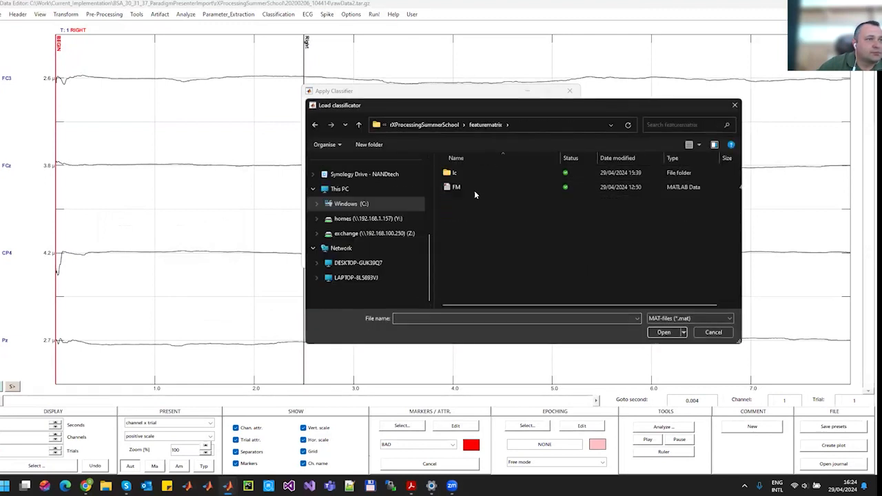
pyautogui.doubleClick(465, 174)
pyautogui.doubleClick(478, 191)
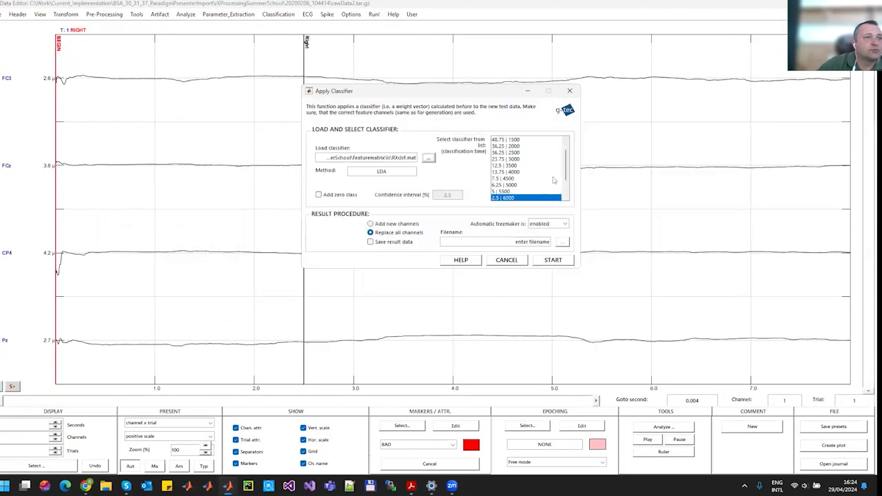
# Apply the LDA classifier from RXclsf.mat at the 2.5 | 6000 classification time, replacing all channels.
pyautogui.click(567, 185)
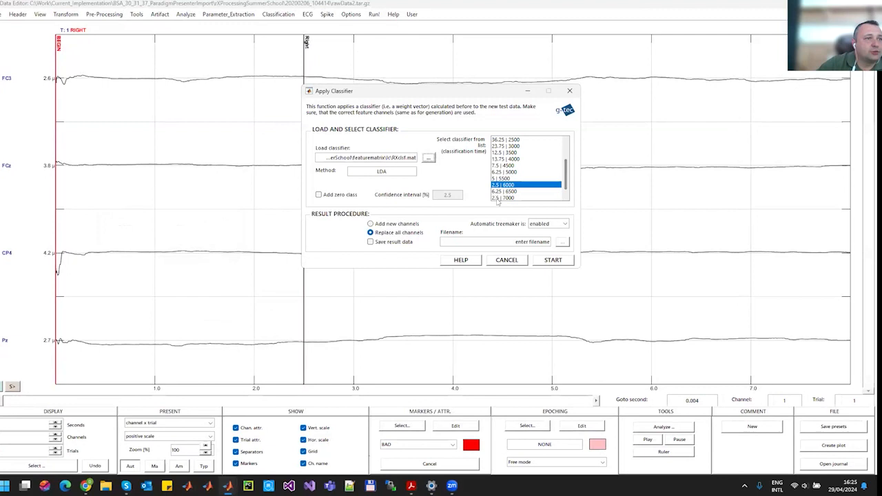
pyautogui.click(501, 198)
pyautogui.click(503, 185)
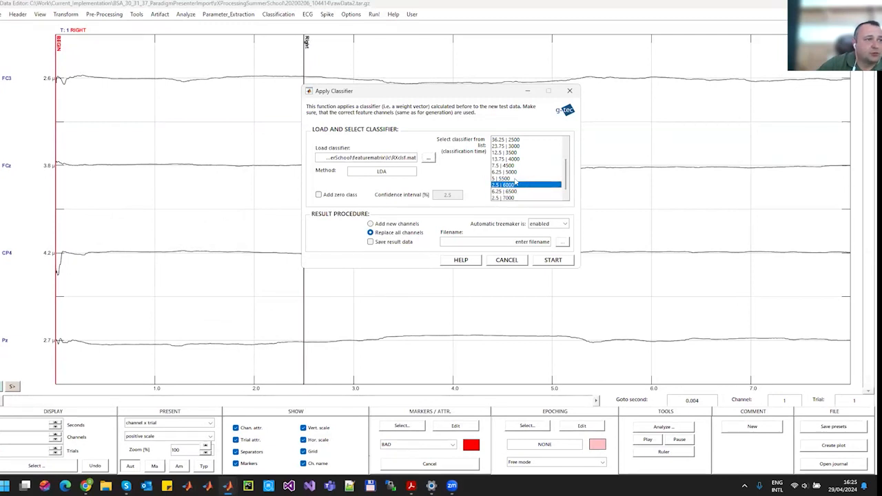
pyautogui.scroll(-1, 525, 182)
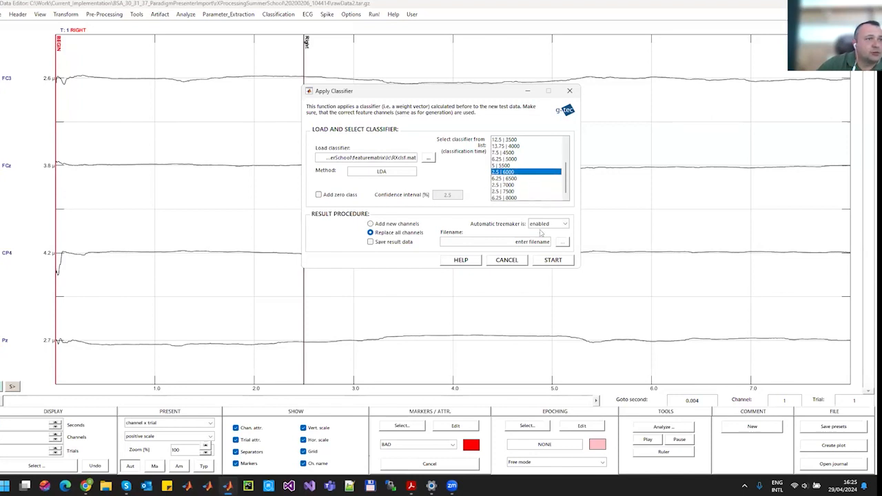
pyautogui.click(554, 262)
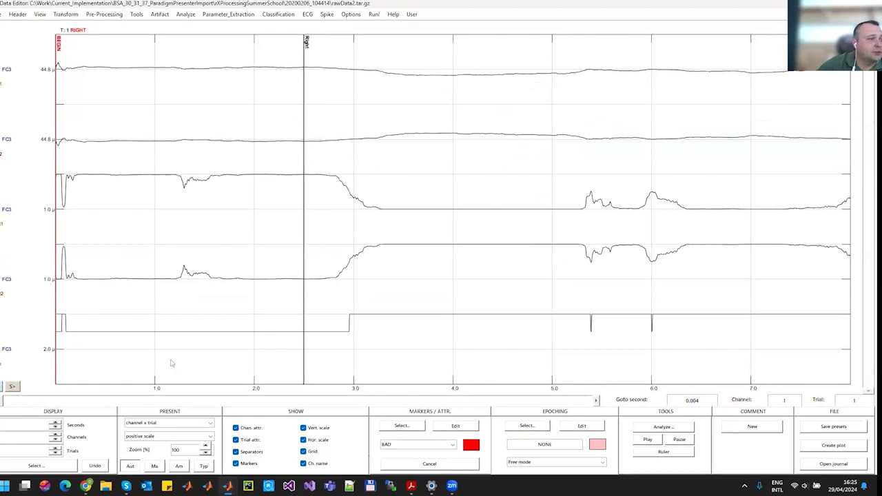
# Step through the classifier output trial by trial up to trial 10, and return to the first trial.
pyautogui.click(248, 404)
pyautogui.click(246, 404)
pyautogui.click(245, 404)
pyautogui.click(245, 405)
pyautogui.click(246, 405)
pyautogui.click(245, 405)
pyautogui.click(245, 405)
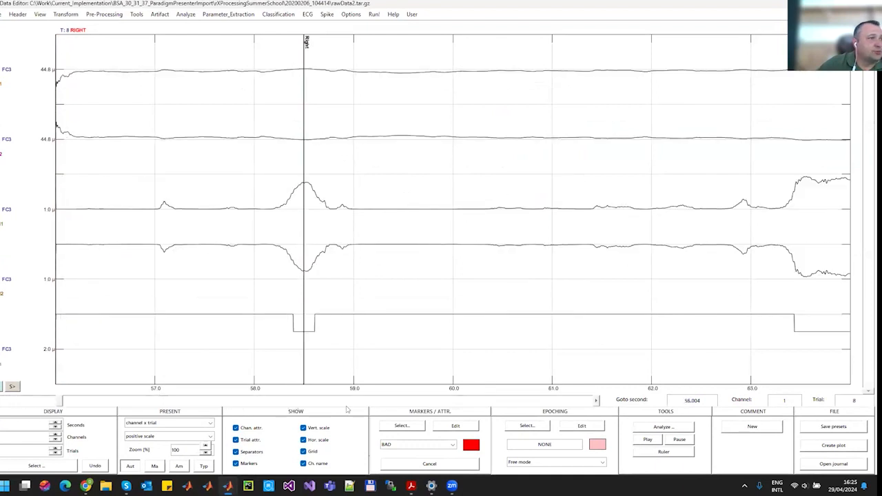
pyautogui.click(348, 405)
pyautogui.click(397, 404)
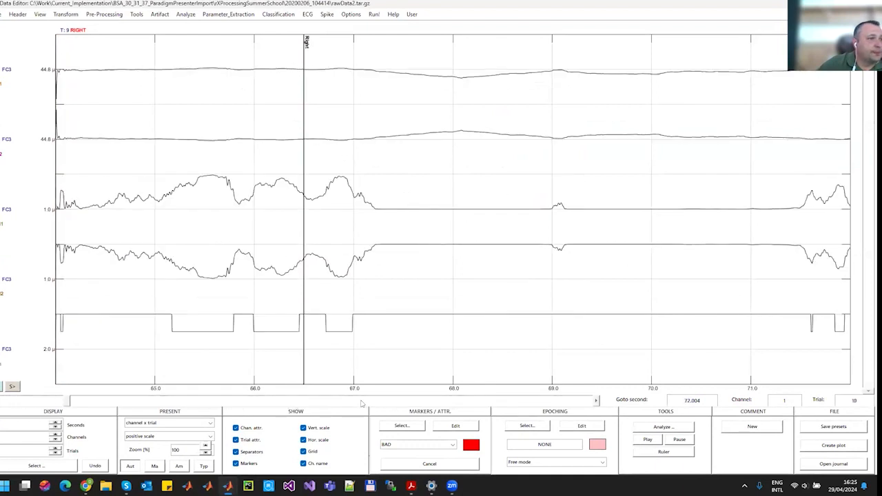
pyautogui.click(3, 401)
pyautogui.click(2, 401)
pyautogui.click(2, 401)
pyautogui.click(2, 401)
pyautogui.click(2, 401)
pyautogui.click(2, 401)
pyautogui.click(2, 401)
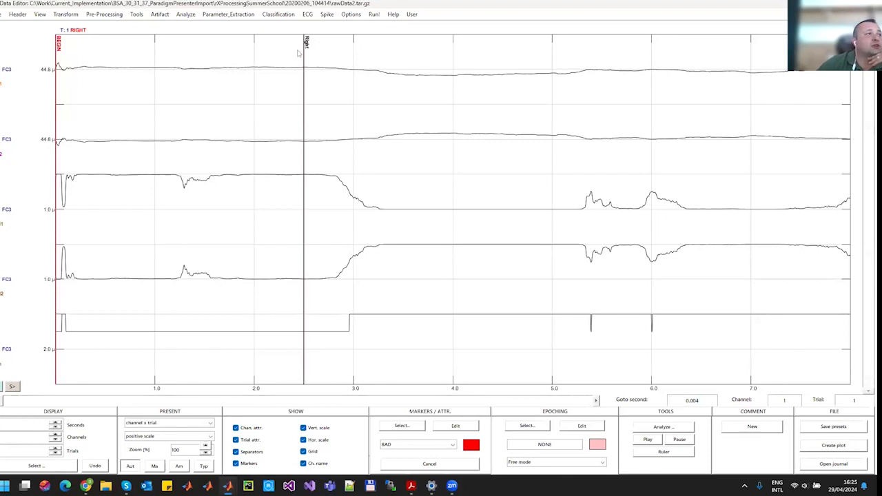
# Open Classification Output Mapping and choose the RIGHT and LEFT classes.
pyautogui.click(285, 16)
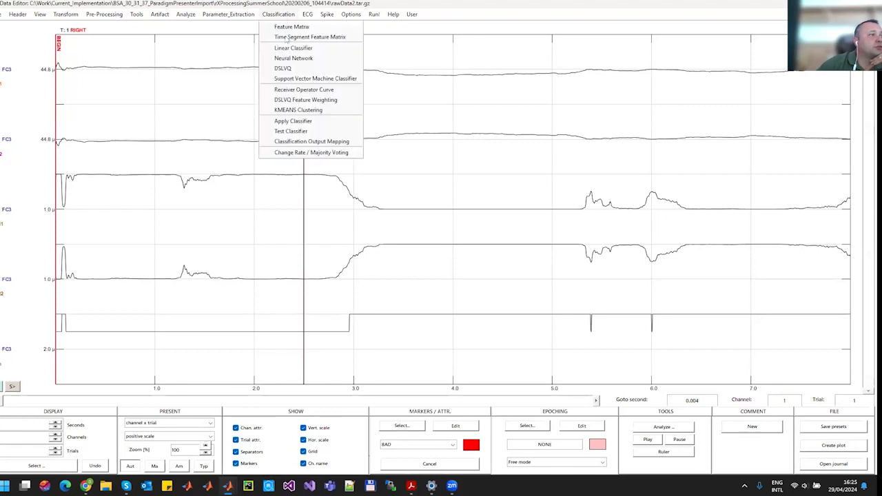
pyautogui.click(335, 141)
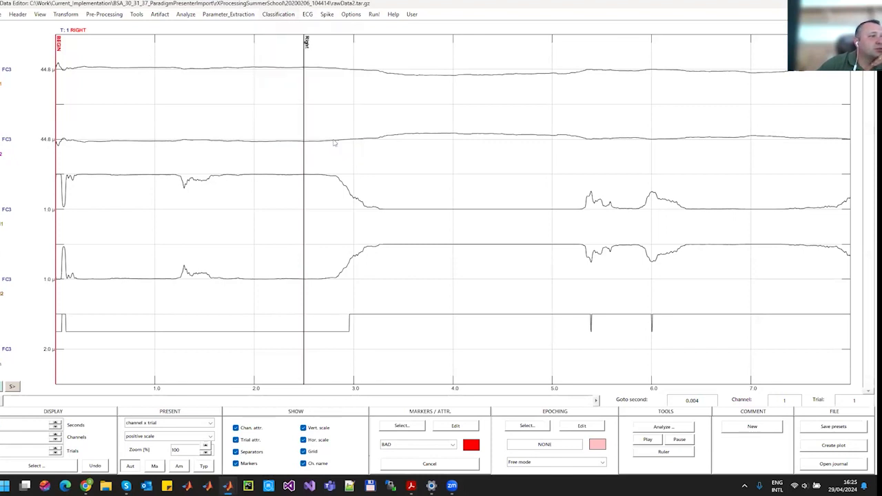
pyautogui.moveTo(204, 165); pyautogui.dragTo(481, 73)
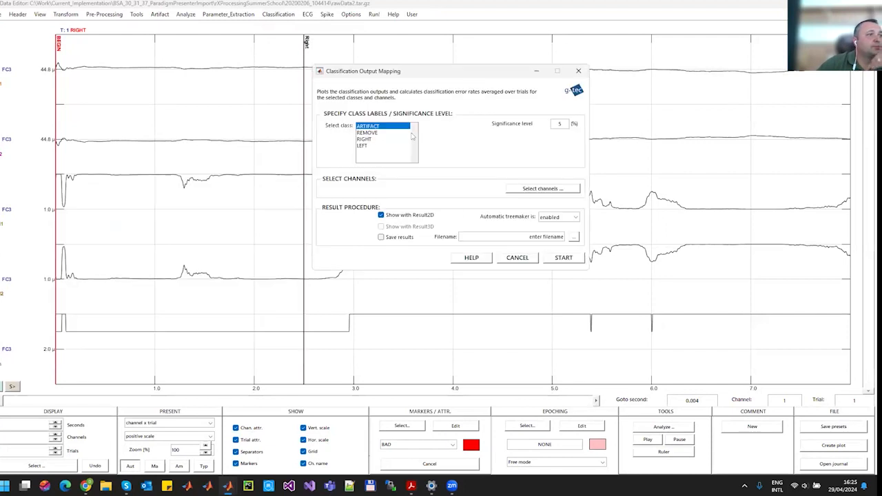
pyautogui.moveTo(370, 139); pyautogui.dragTo(405, 146)
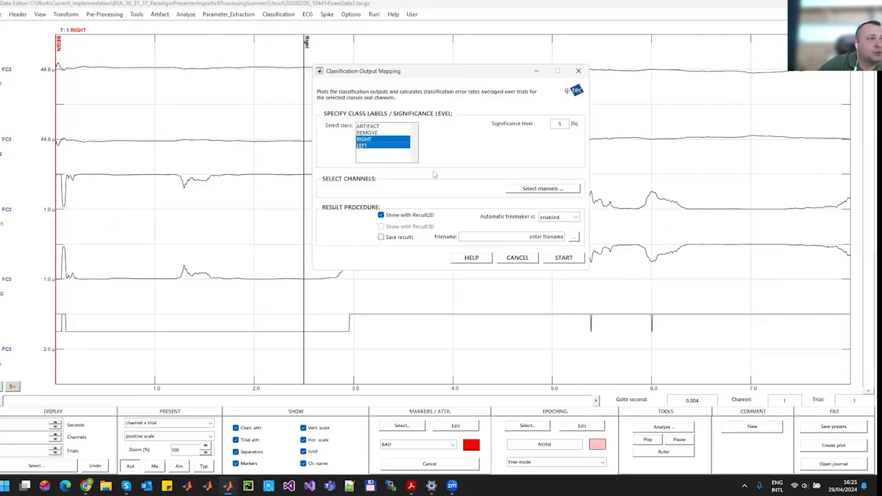
# Add channels 1 and 2 to the mapping and run it with the results shown in Result2D.
pyautogui.click(548, 190)
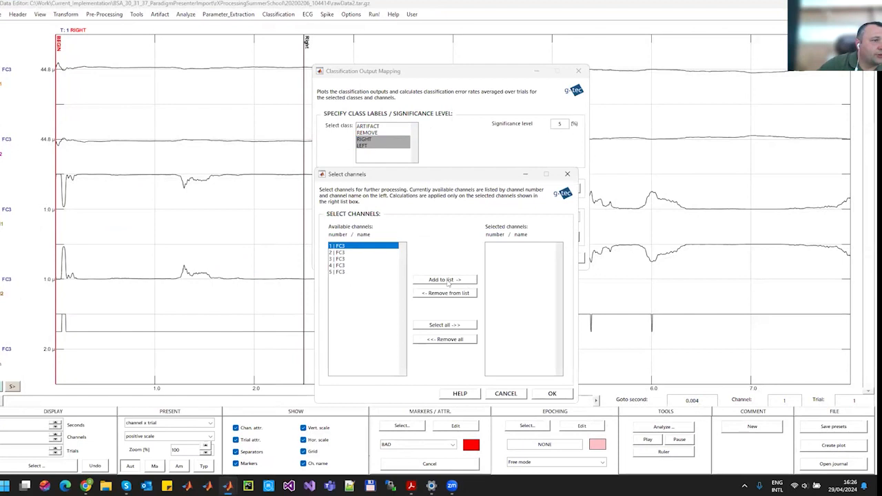
pyautogui.click(448, 280)
pyautogui.click(448, 280)
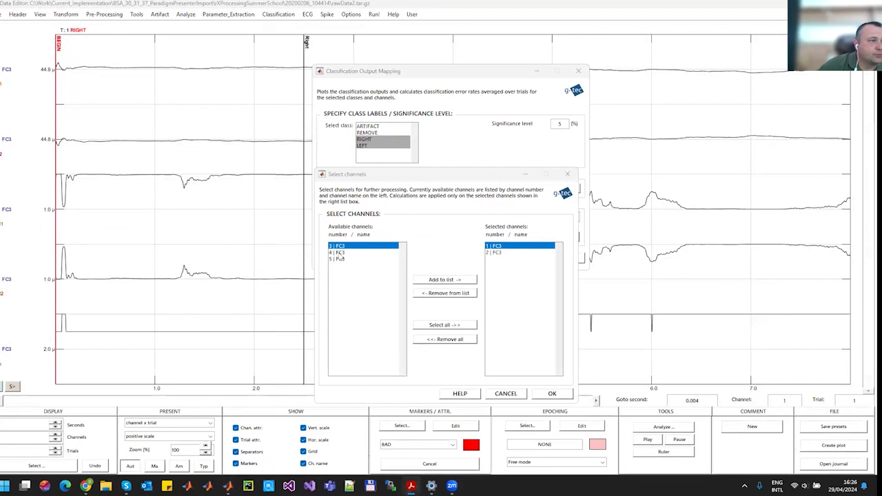
pyautogui.click(553, 394)
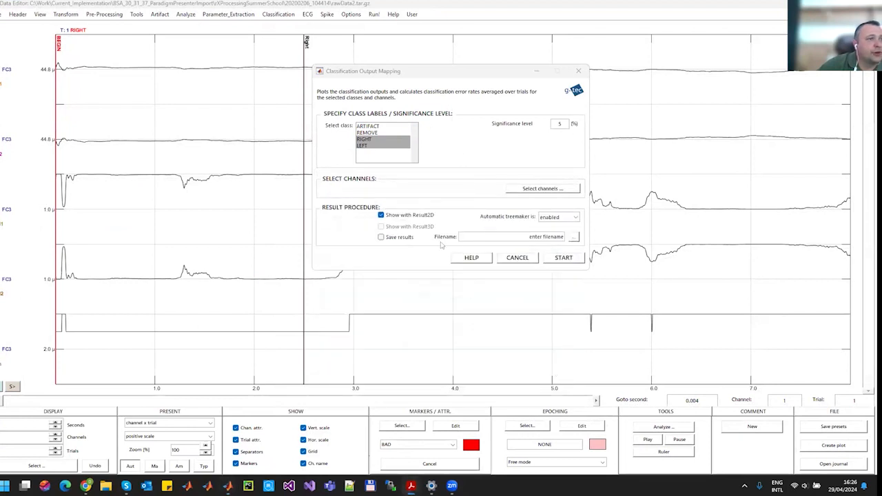
pyautogui.click(552, 262)
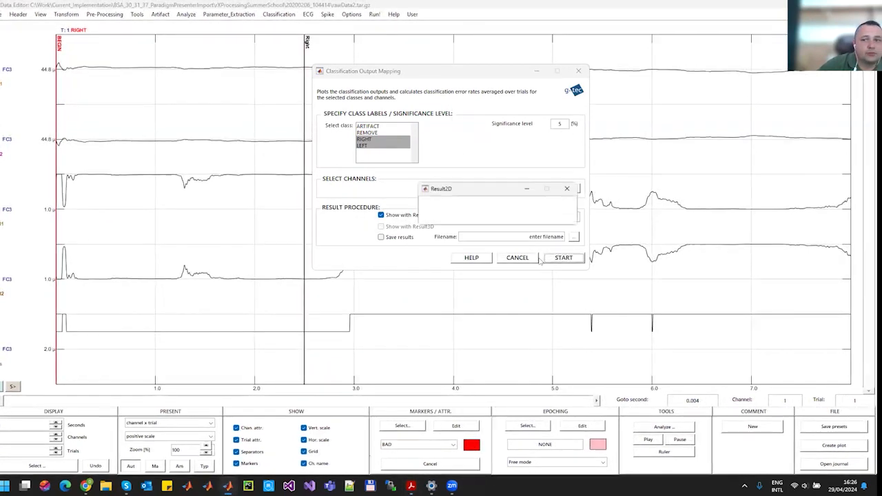
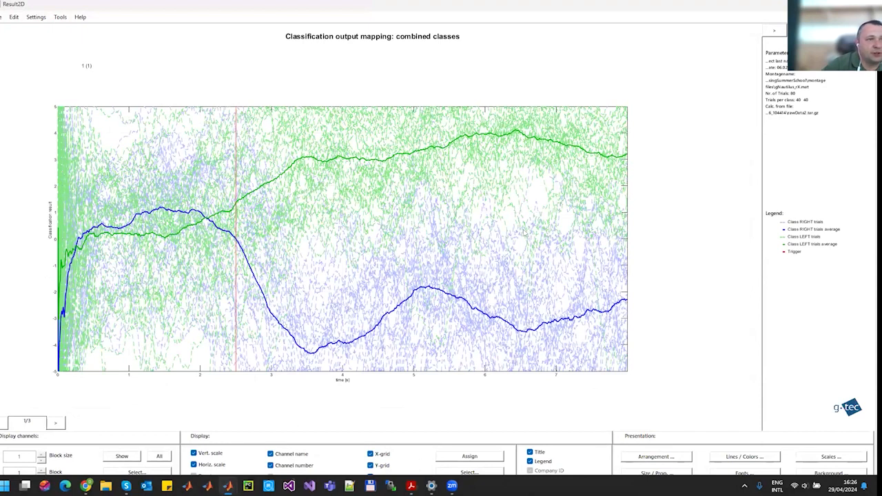
# Review the combined-class, single-class and error-rate plots, and close the results and mapping dialog without saving.
pyautogui.click(57, 423)
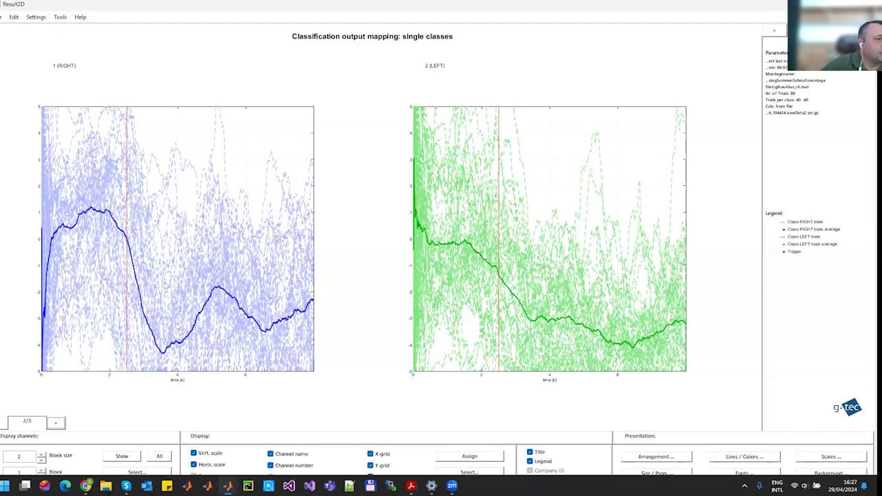
pyautogui.click(53, 425)
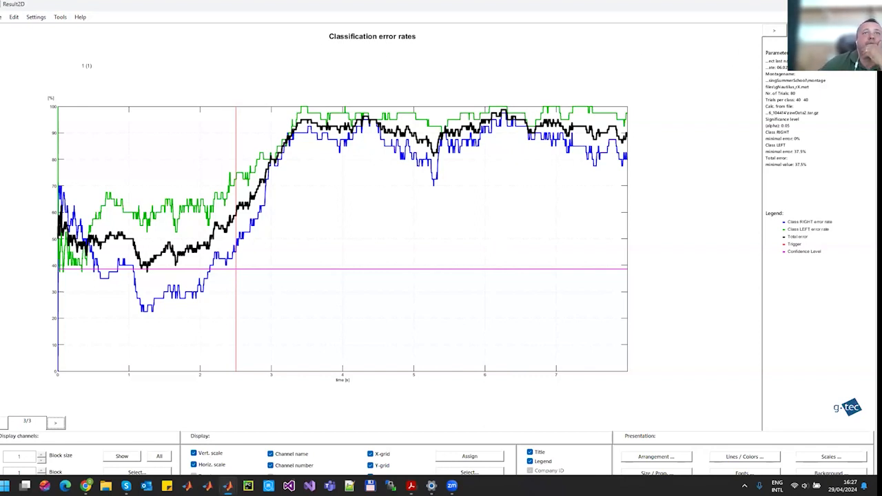
pyautogui.click(866, 5)
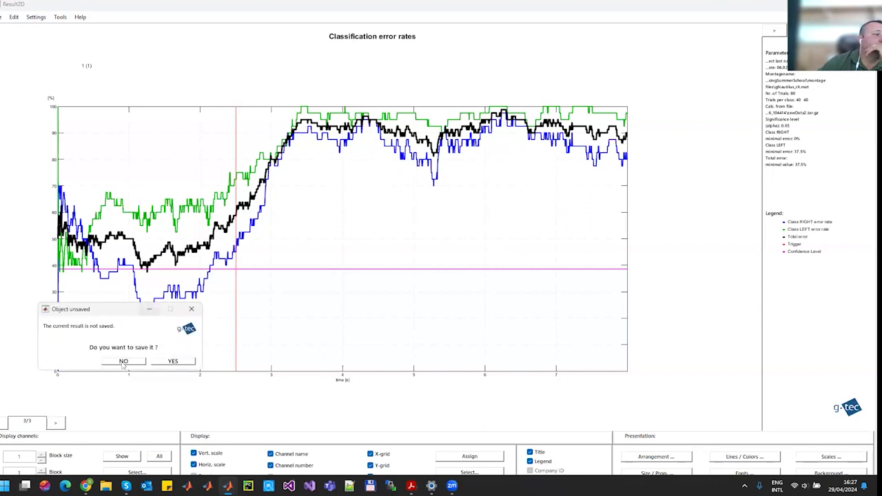
pyautogui.click(124, 363)
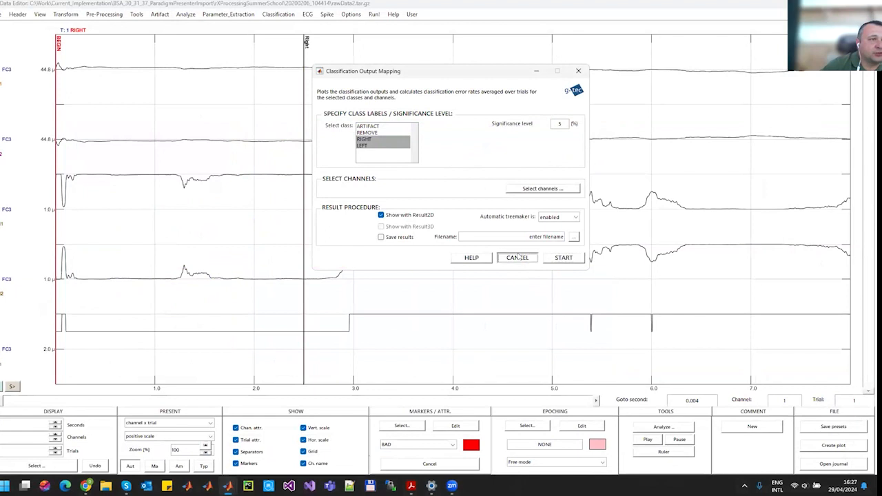
pyautogui.click(517, 257)
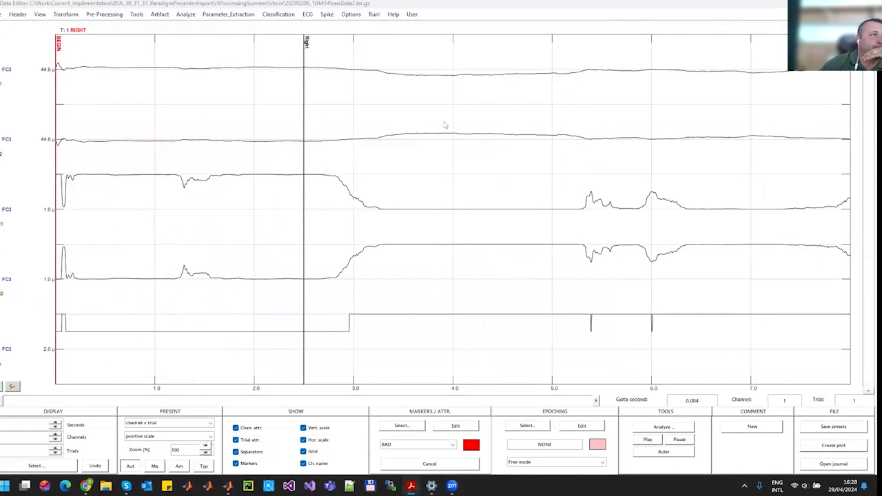
# Open the gNautilus_rX.mat montage in gMONcreator and show its electrodes on the 3D head.
pyautogui.click(373, 15)
pyautogui.click(372, 14)
pyautogui.click(372, 14)
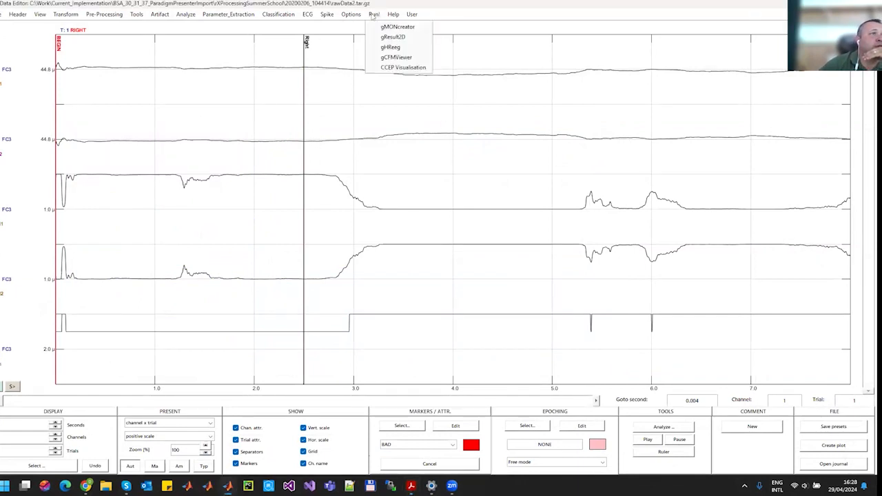
pyautogui.click(397, 27)
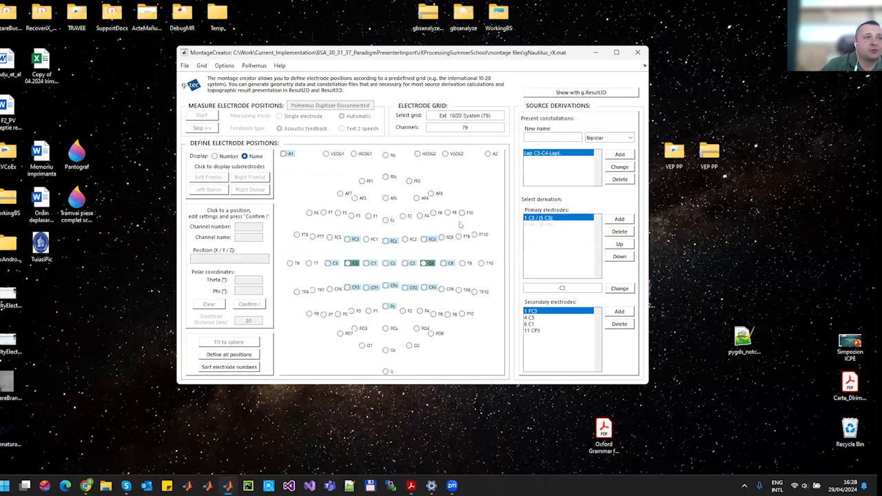
pyautogui.click(579, 92)
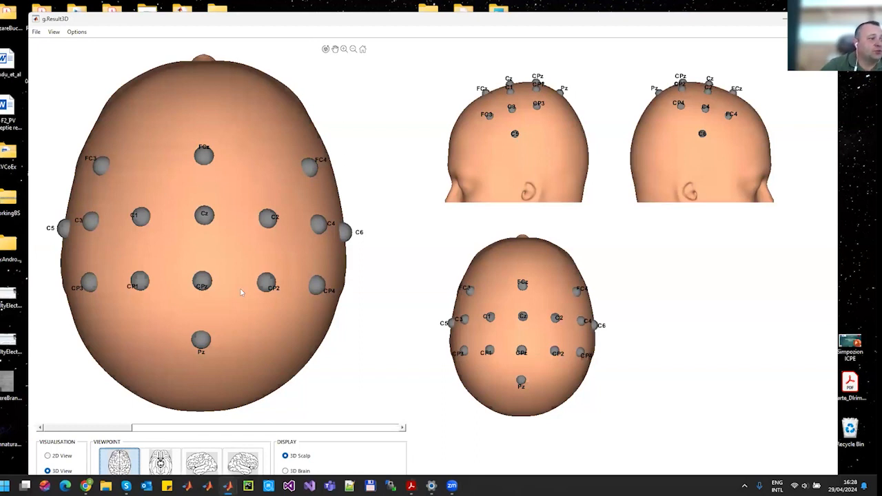
# Rotate the 3D head to examine the electrode placement, and close the 3D view and the montage creator.
pyautogui.moveTo(347, 19); pyautogui.dragTo(344, 5)
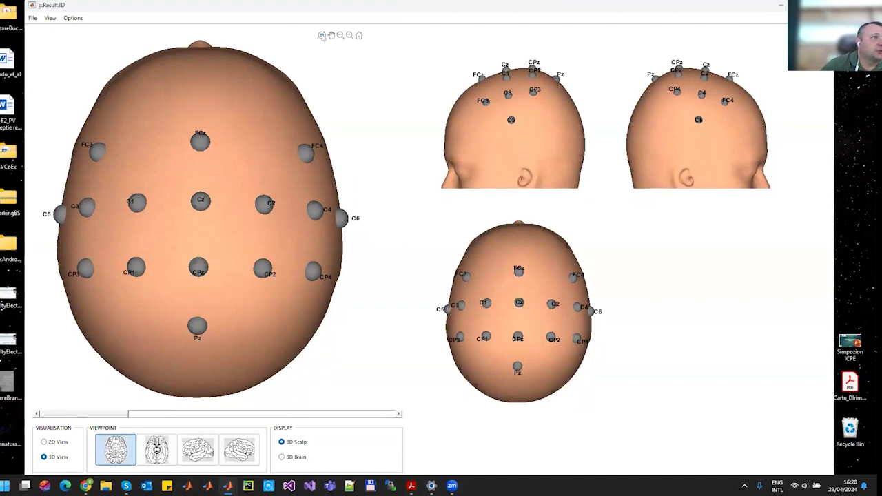
pyautogui.moveTo(297, 250); pyautogui.dragTo(299, 192)
pyautogui.moveTo(250, 207); pyautogui.dragTo(271, 230)
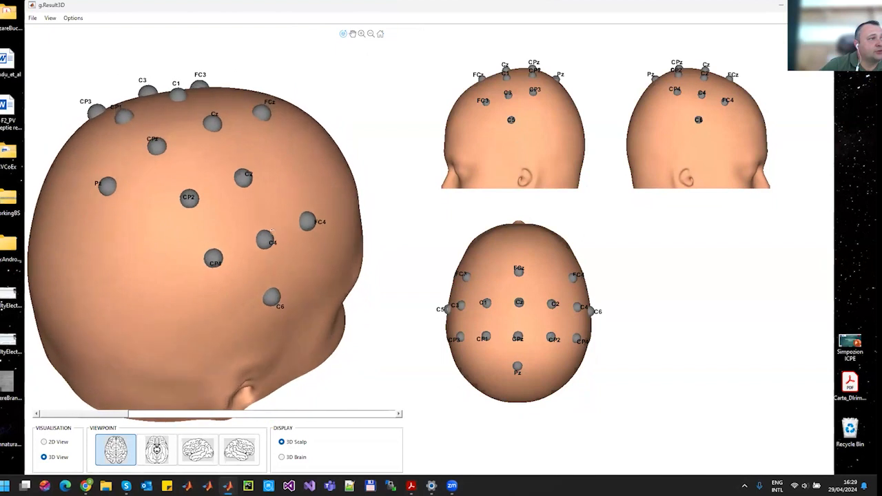
pyautogui.moveTo(215, 261); pyautogui.dragTo(131, 265)
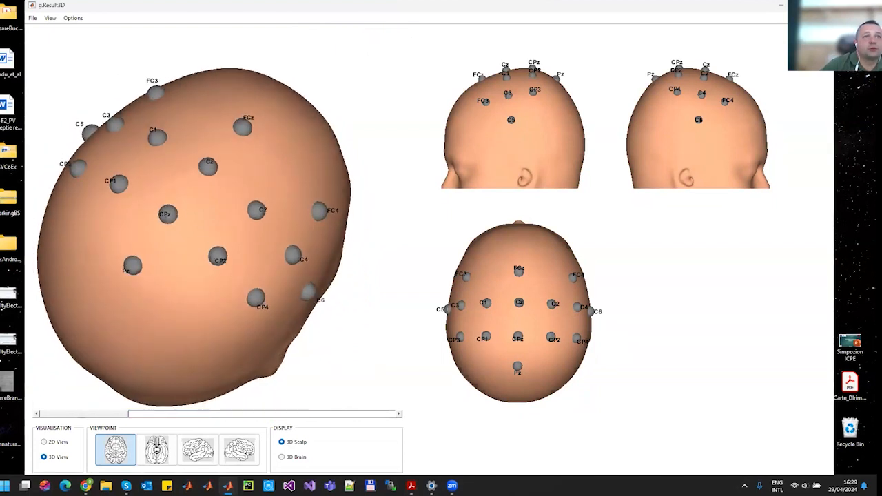
pyautogui.click(822, 5)
pyautogui.click(638, 52)
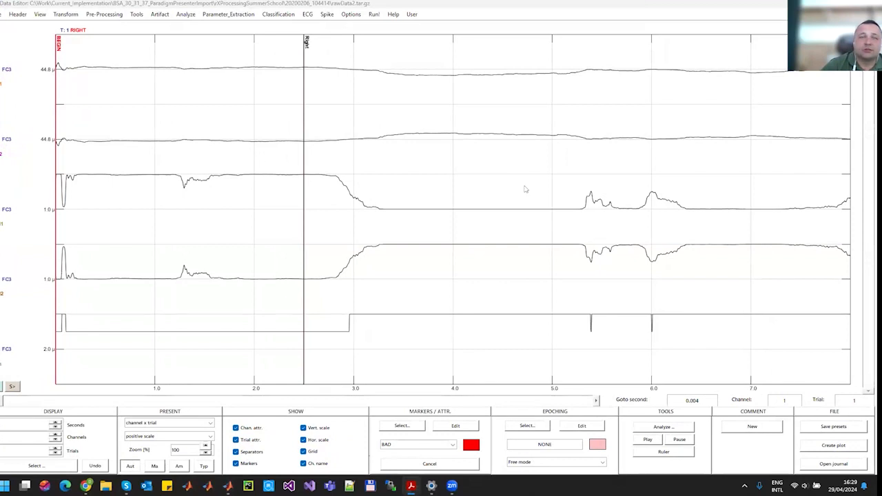
# Import the recoveriX recording rawData2.tar from the 20200206_104414 folder.
pyautogui.click(4, 14)
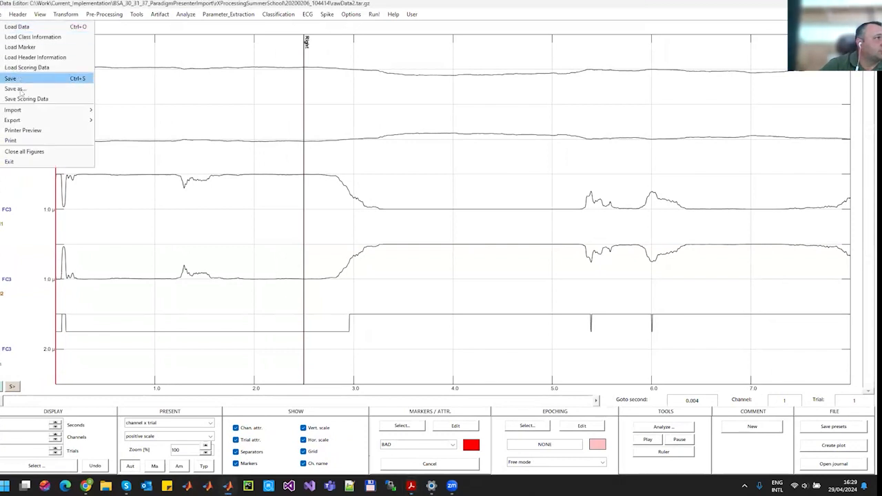
pyautogui.moveTo(86, 111)
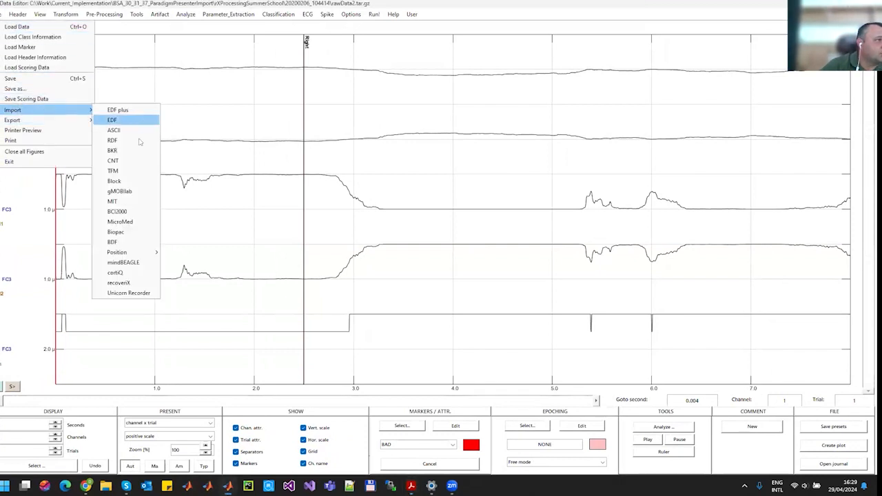
pyautogui.click(127, 284)
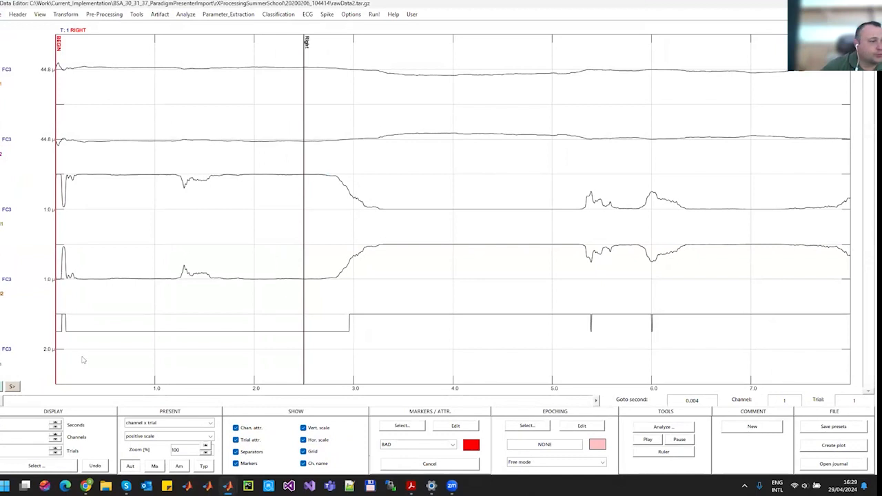
pyautogui.moveTo(227, 486)
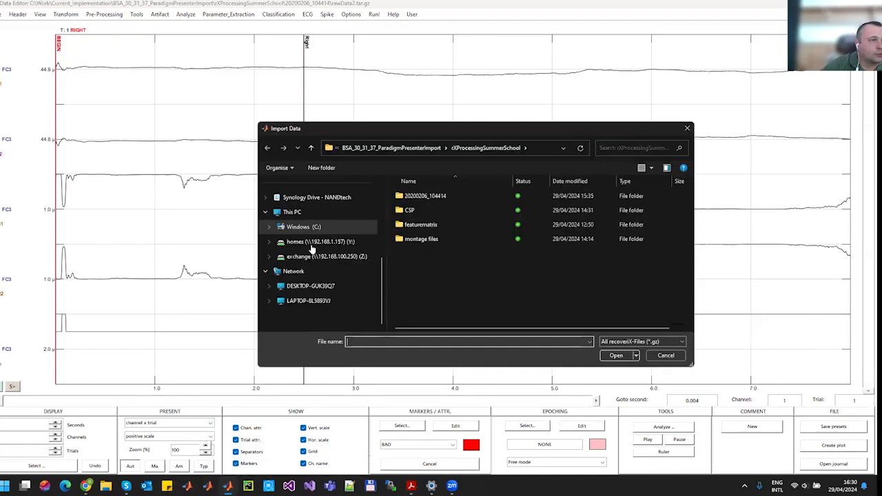
pyautogui.doubleClick(421, 196)
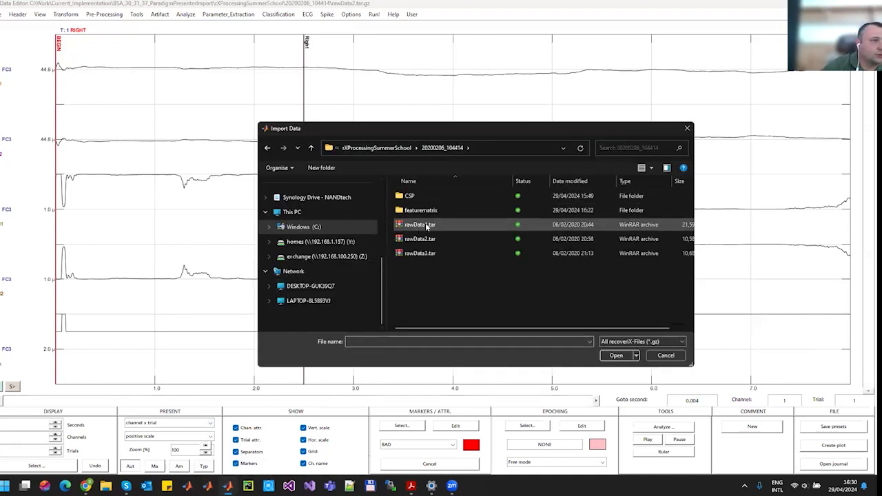
pyautogui.doubleClick(419, 238)
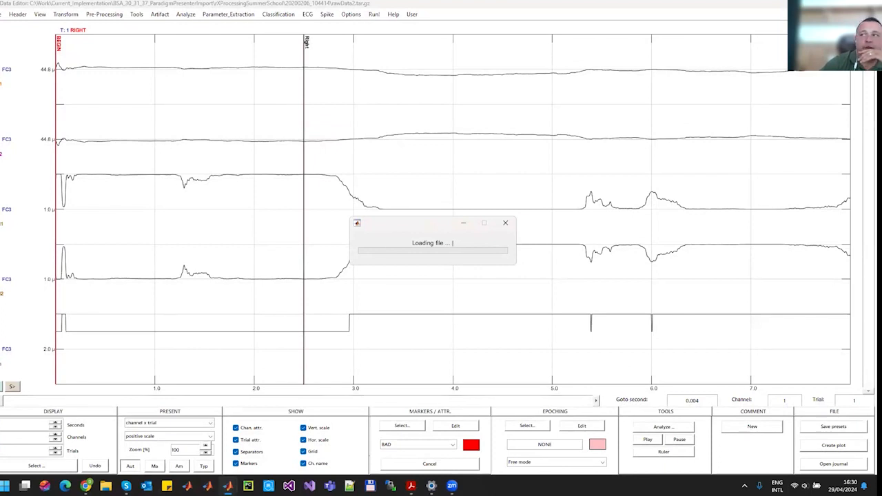
# Examine the commands logged in the MATLAB Command Window, back to the import, selection and filter calls, and return to the Data Editor.
pyautogui.moveTo(422, 84); pyautogui.dragTo(510, 78)
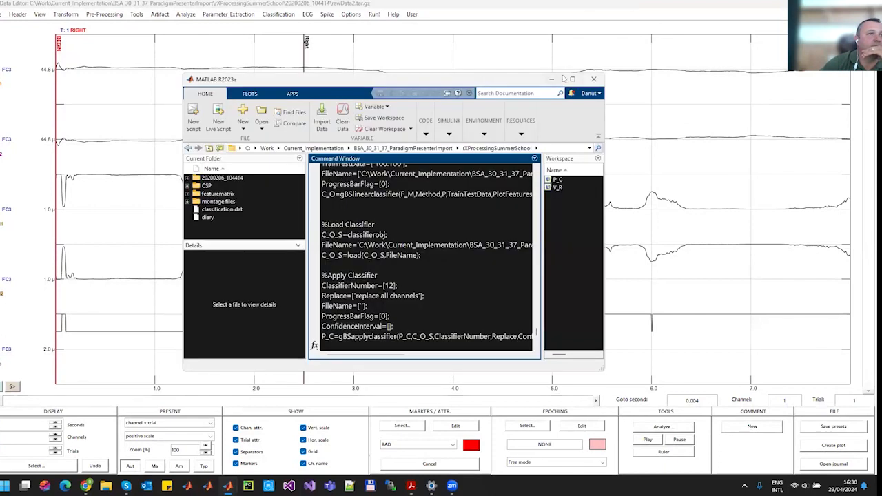
pyautogui.click(570, 79)
pyautogui.scroll(4, 373, 278)
pyautogui.scroll(4, 373, 277)
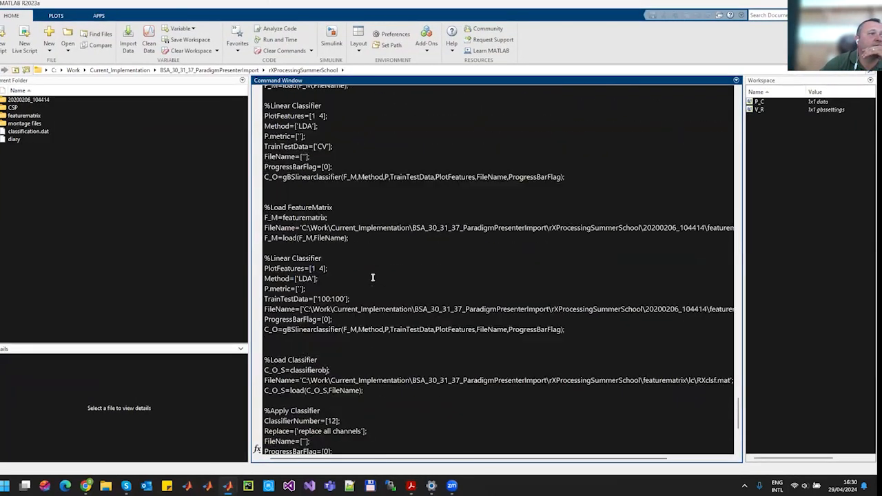
pyautogui.scroll(2, 432, 336)
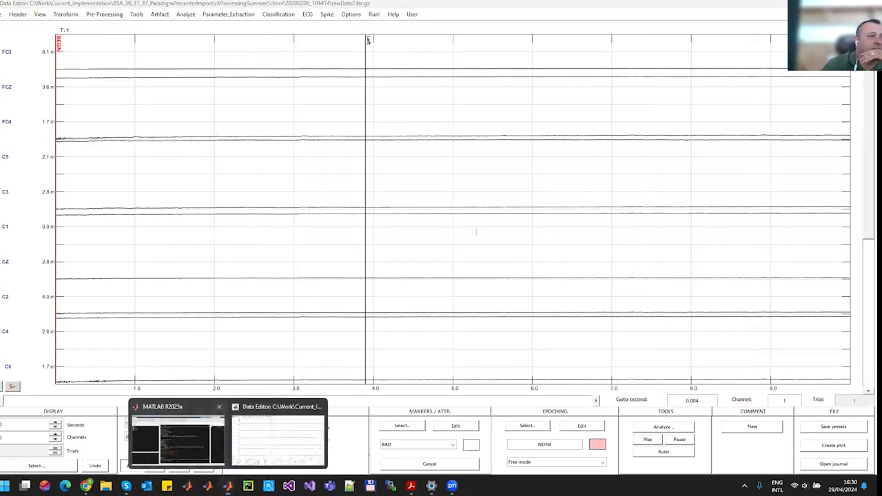
pyautogui.scroll(20, 477, 232)
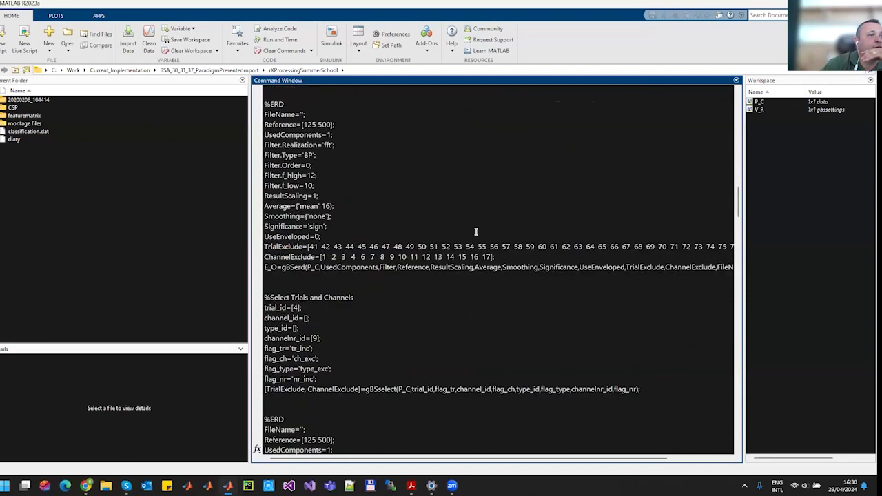
pyautogui.scroll(15, 475, 231)
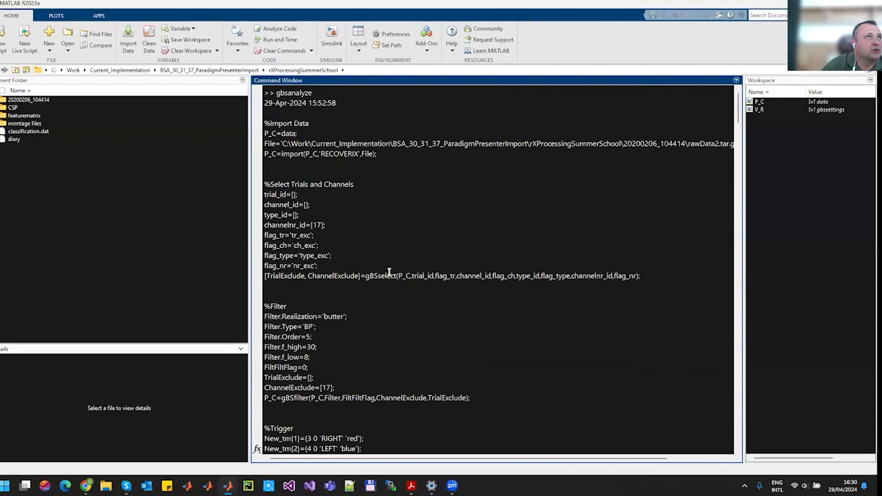
pyautogui.moveTo(276, 112); pyautogui.dragTo(393, 294)
pyautogui.click(339, 231)
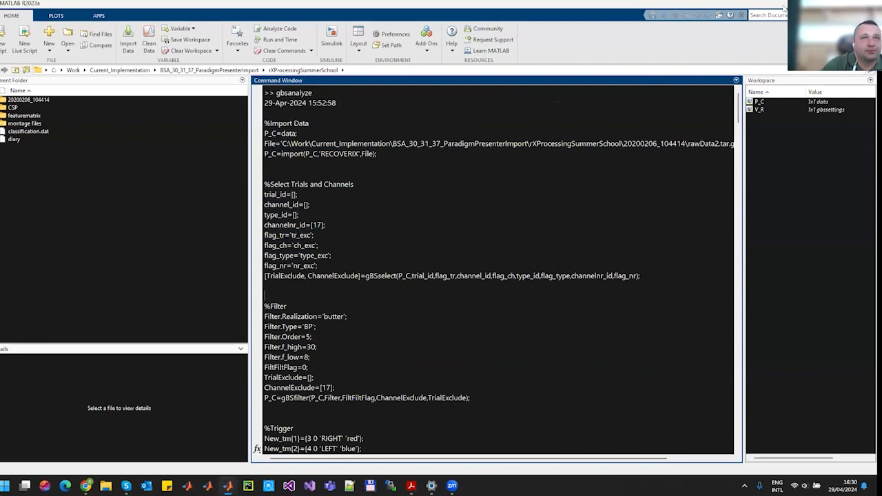
pyautogui.click(821, 4)
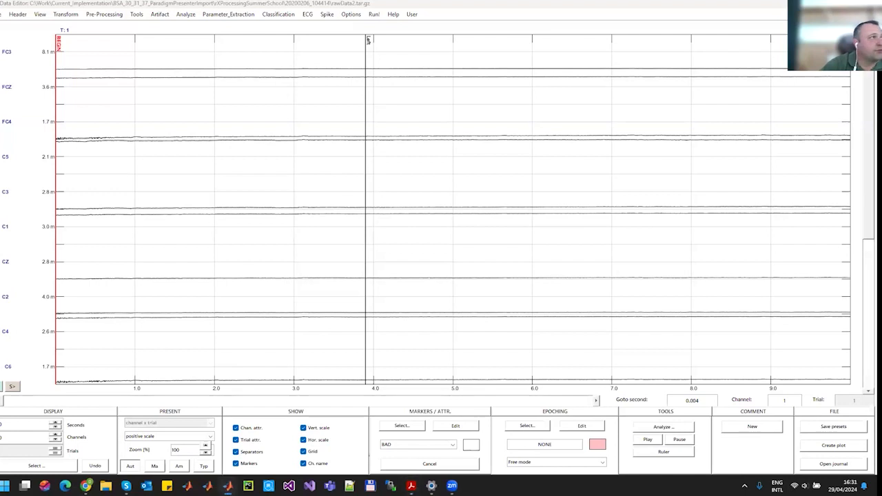
# Choose the predefined FILTERRX band-pass filter (8 to 30 Hz, butter, order 5) for the imported recording.
pyautogui.click(74, 15)
pyautogui.moveTo(95, 14)
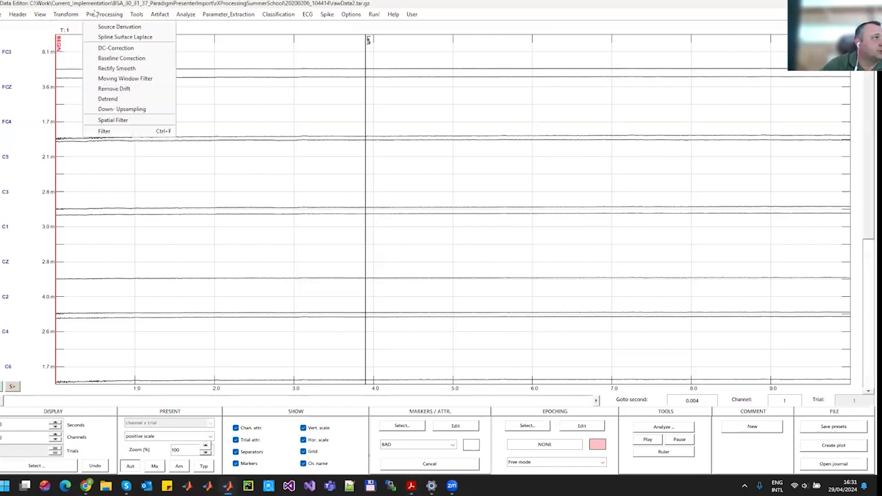
pyautogui.click(118, 131)
pyautogui.click(302, 216)
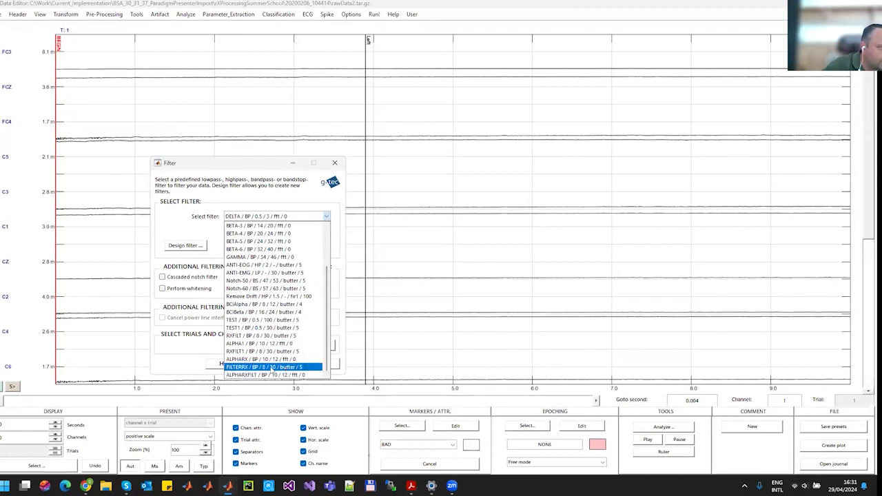
pyautogui.click(271, 368)
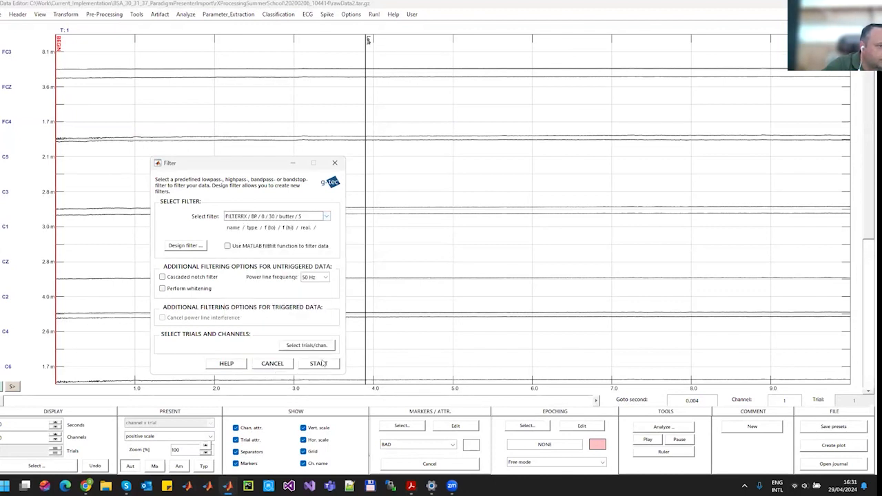
# Adjust the trial and channel selection for the filter and run the filtering.
pyautogui.click(288, 346)
pyautogui.scroll(-1, 311, 418)
pyautogui.click(299, 422)
pyautogui.click(350, 465)
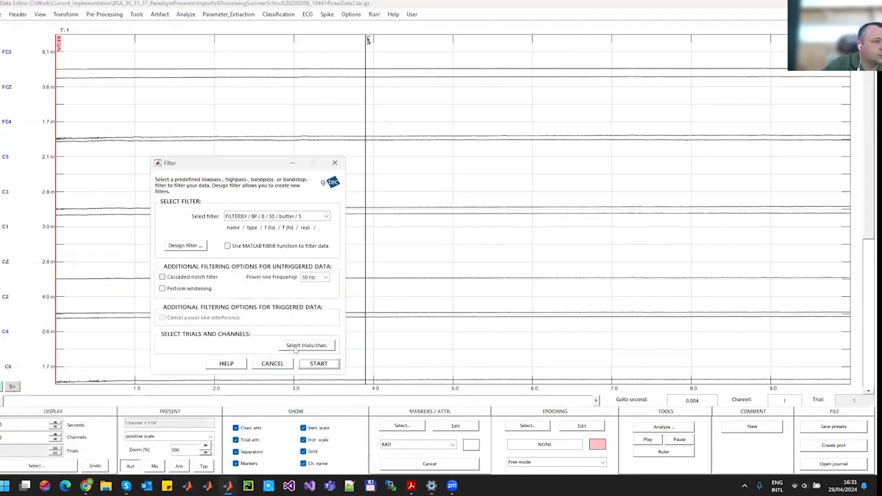
pyautogui.click(318, 363)
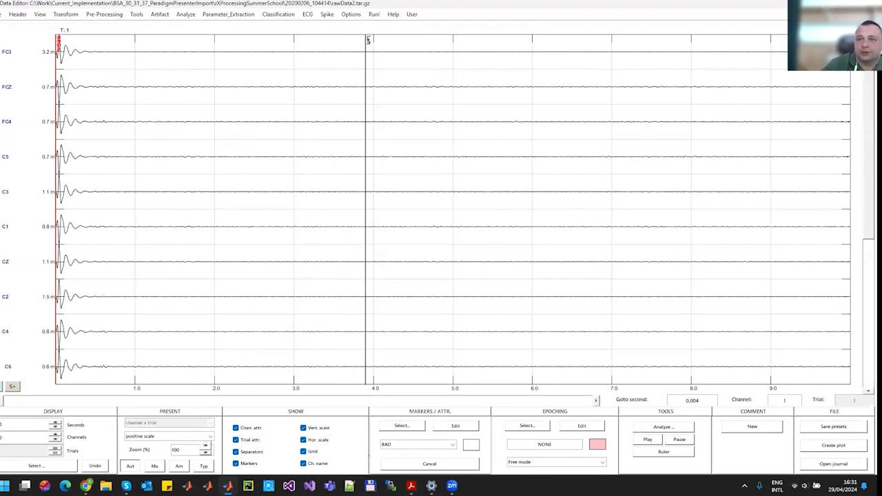
# Set up triggering of the filtered data with trials from 2500 ms before to 5500 ms after the trigger.
pyautogui.click(60, 16)
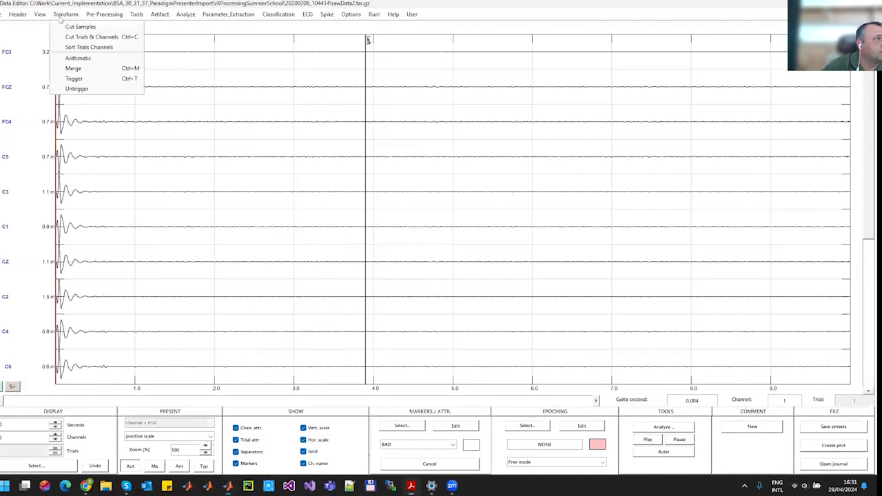
pyautogui.click(73, 78)
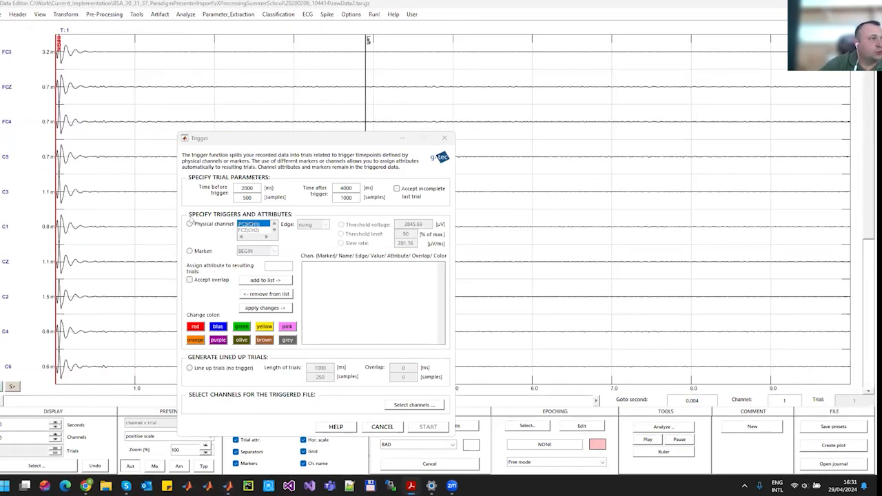
pyautogui.click(217, 188)
pyautogui.write('25')
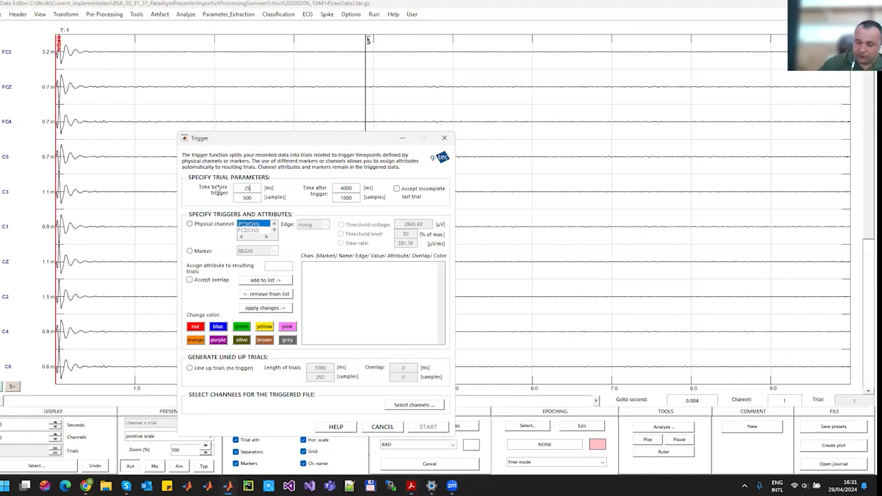
pyautogui.click(346, 187)
pyautogui.write('55')
pyautogui.write('00')
pyautogui.press('Return')
# Add the Right marker as a trigger and assign the attribute Right to its trials.
pyautogui.click(197, 251)
pyautogui.click(253, 252)
pyautogui.click(246, 276)
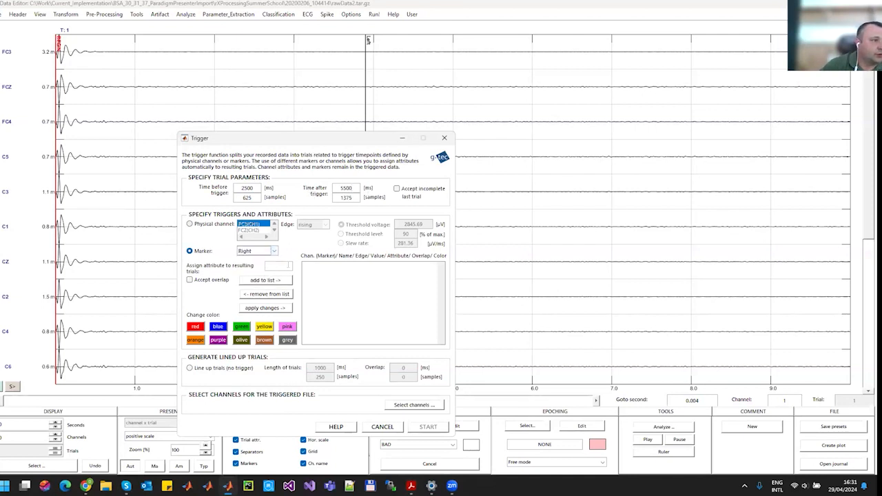
pyautogui.click(281, 267)
pyautogui.write('Right')
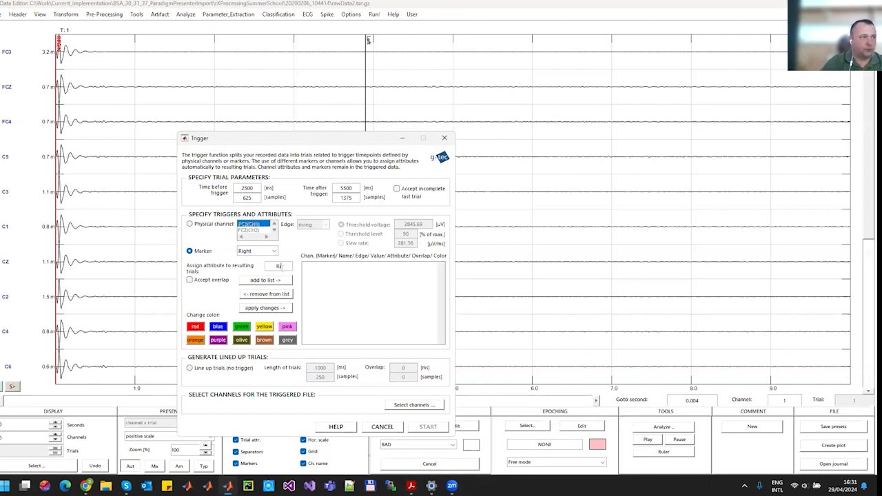
pyautogui.click(273, 283)
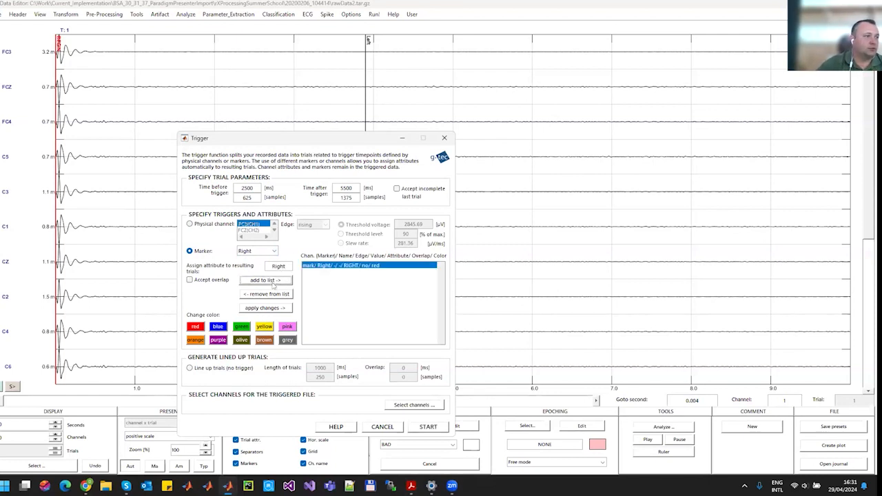
# Add the Left marker as a second trigger with the attribute Left, and run the triggering.
pyautogui.click(270, 253)
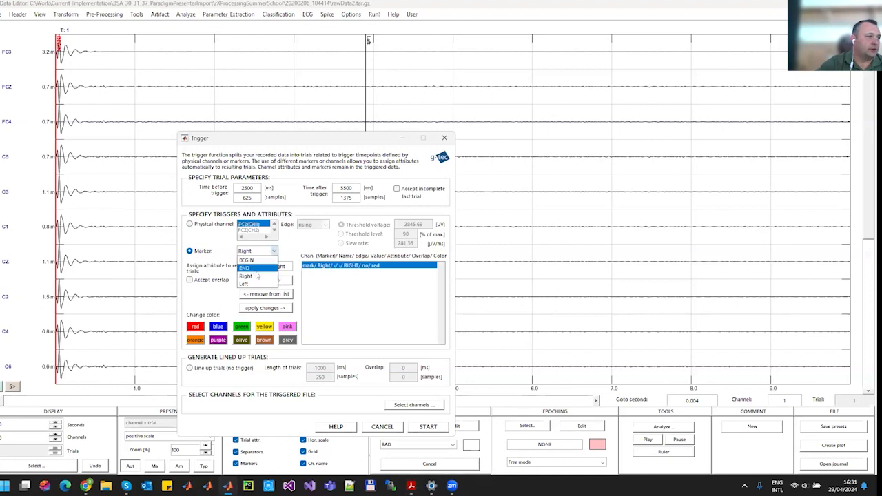
pyautogui.click(244, 284)
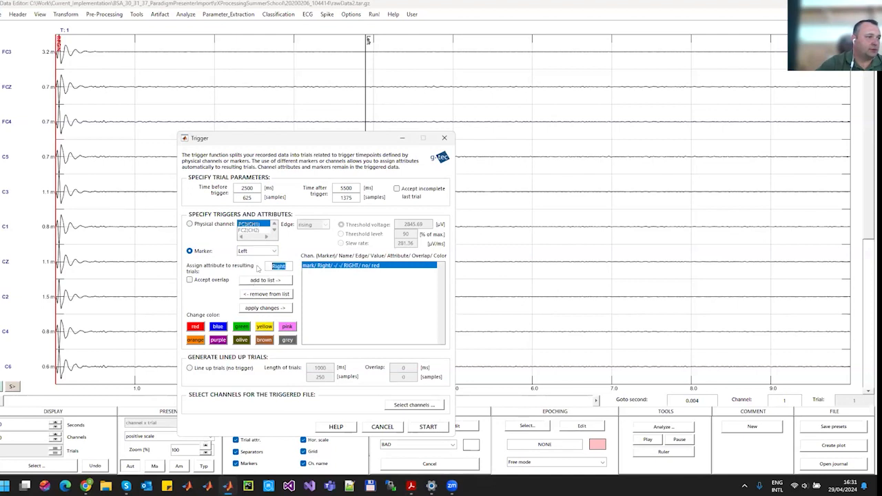
pyautogui.write('Left')
pyautogui.click(273, 282)
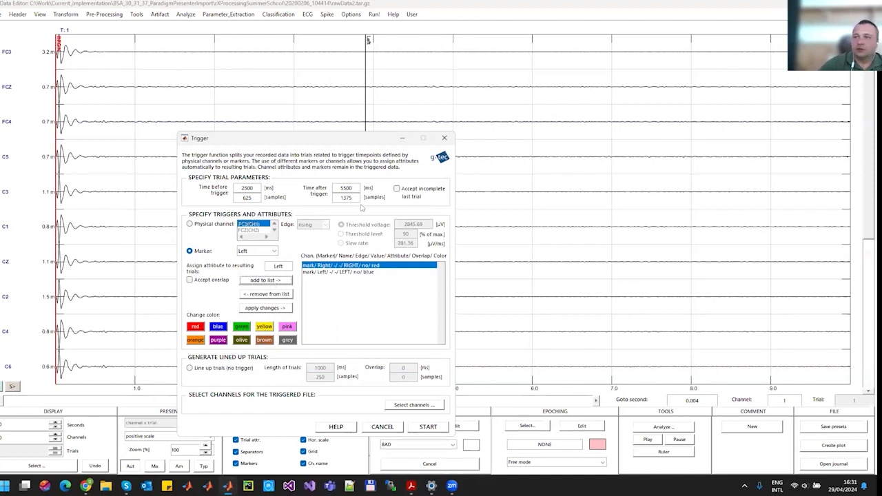
pyautogui.click(428, 427)
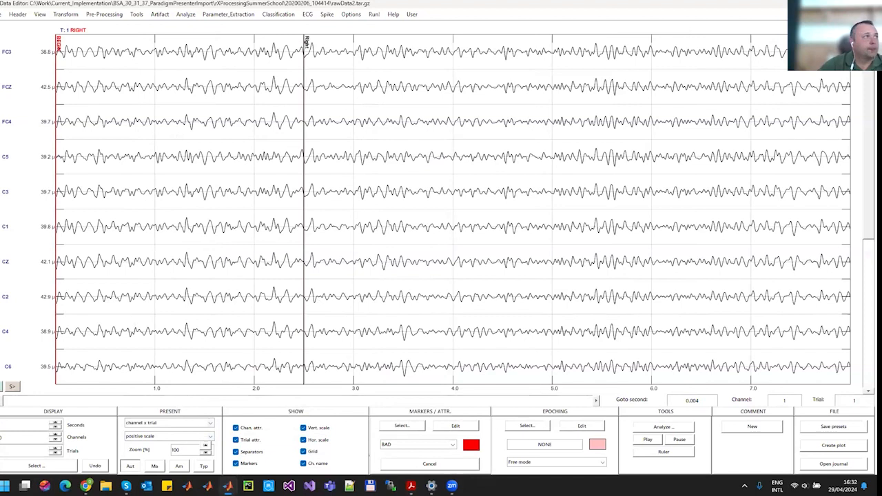
# Load the gNautilus_rX.mat montage from the montage files folder as the electrode geometry and apply it.
pyautogui.click(30, 15)
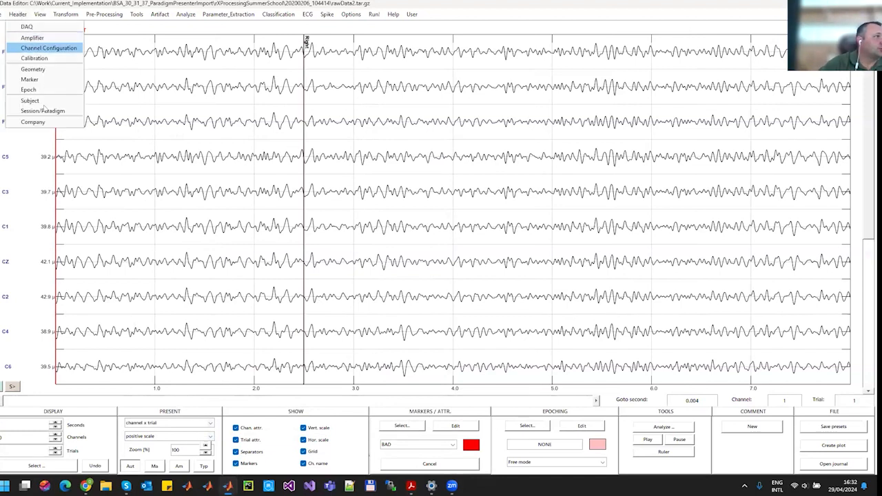
pyautogui.click(57, 71)
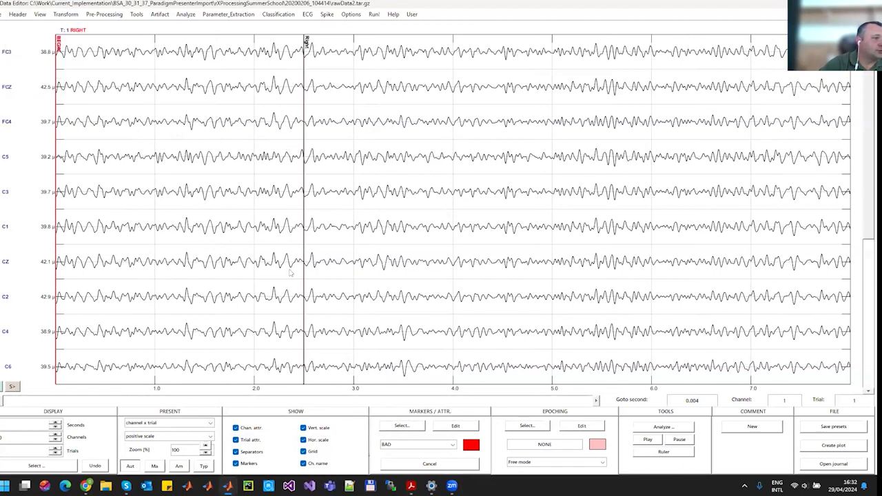
pyautogui.click(261, 218)
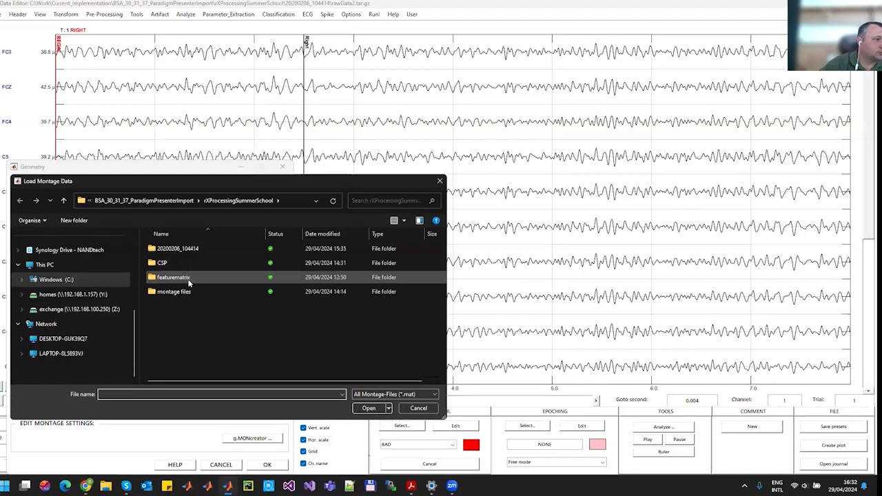
pyautogui.doubleClick(179, 291)
pyautogui.doubleClick(170, 250)
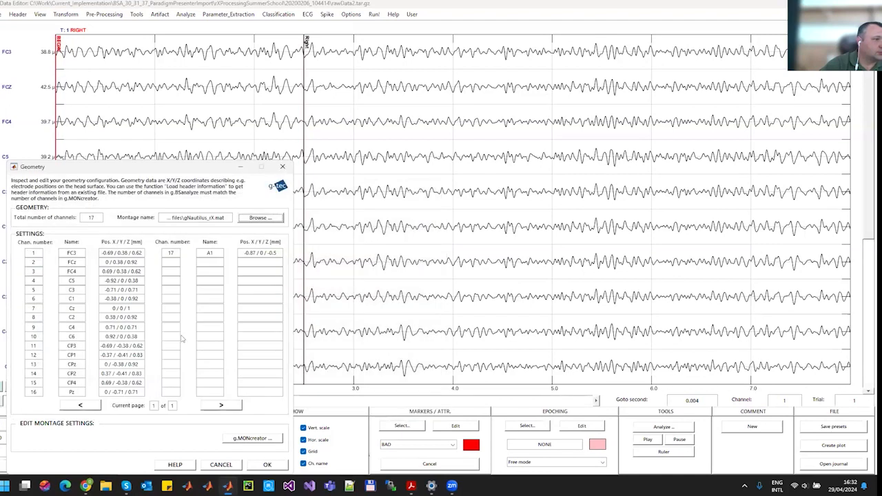
pyautogui.click(267, 464)
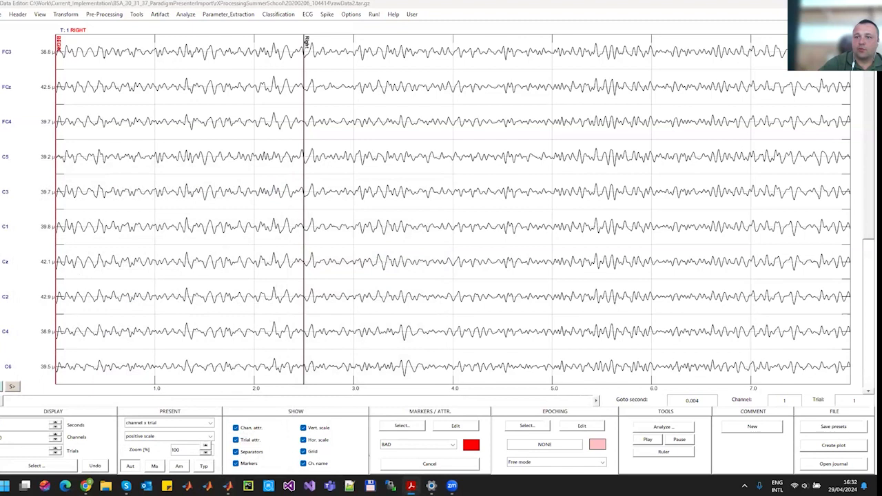
# Start a Common Spatial Patterns analysis with RIGHT as class 1 and LEFT as class 2.
pyautogui.click(244, 14)
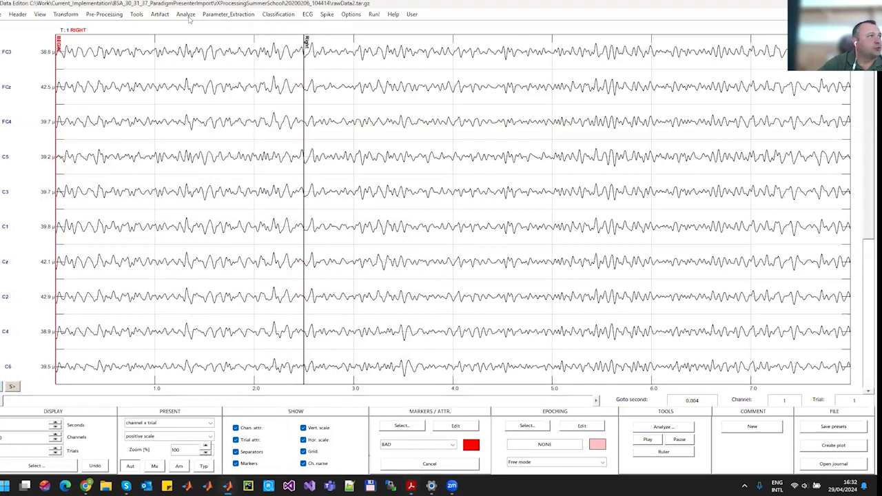
pyautogui.click(187, 16)
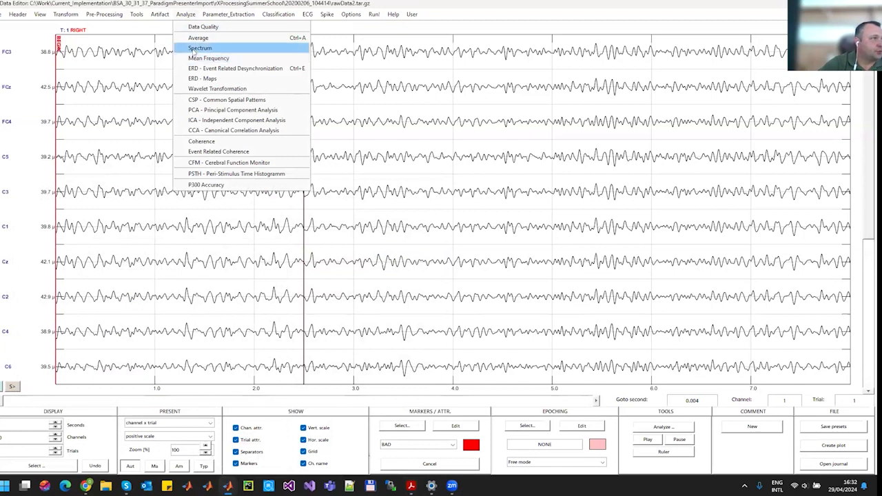
pyautogui.click(230, 100)
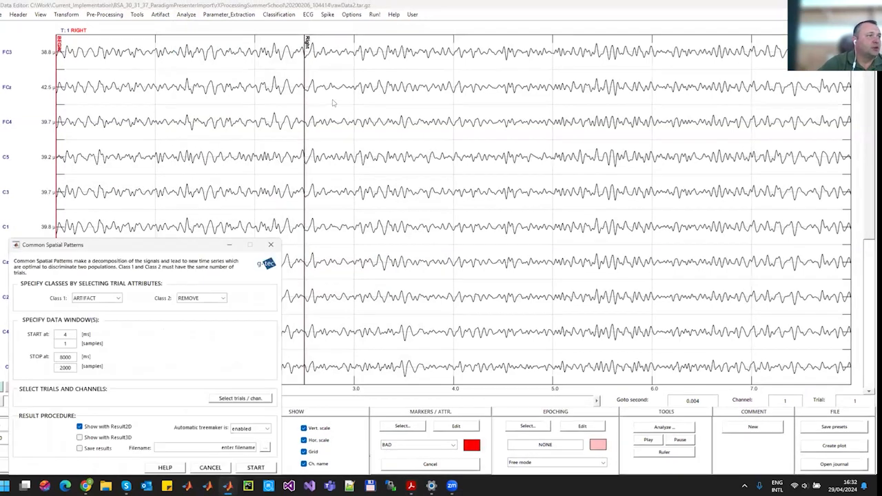
pyautogui.moveTo(171, 243); pyautogui.dragTo(427, 94)
pyautogui.click(371, 148)
pyautogui.click(340, 173)
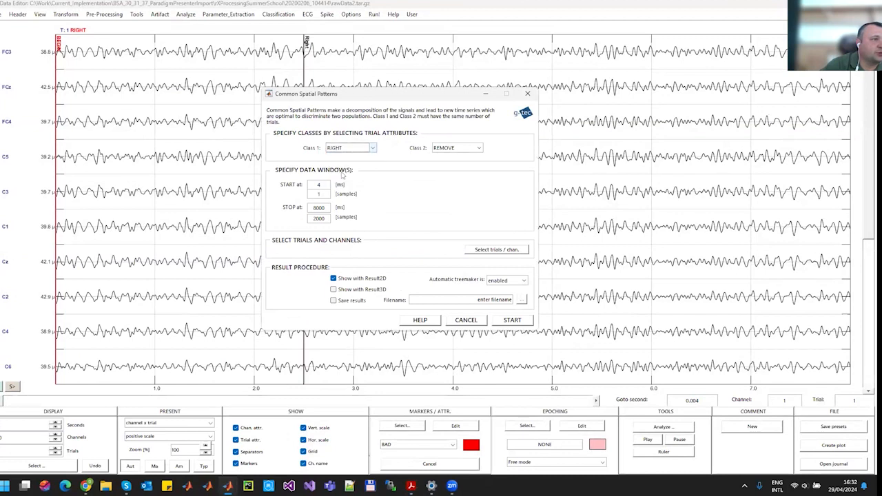
pyautogui.click(475, 149)
pyautogui.click(444, 181)
# Set the Common Spatial Patterns data window to start at 5000 ms and stop at 7000 ms.
pyautogui.moveTo(321, 185); pyautogui.dragTo(300, 190)
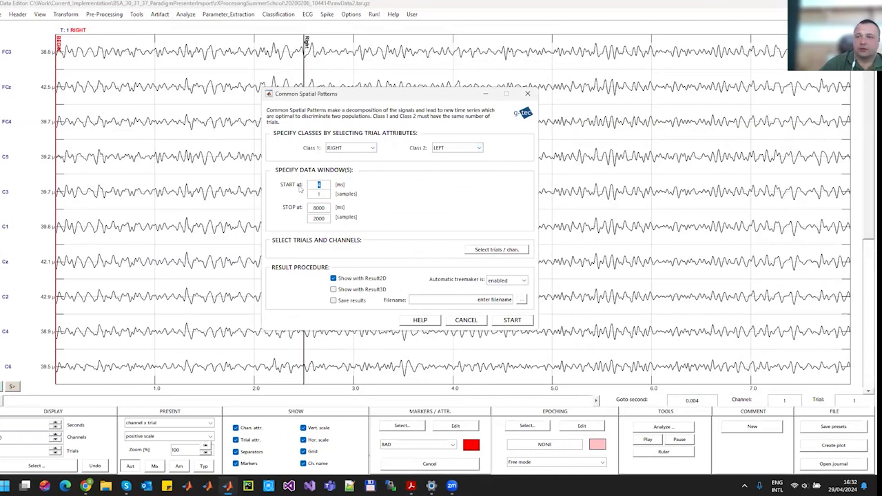
pyautogui.write('5000')
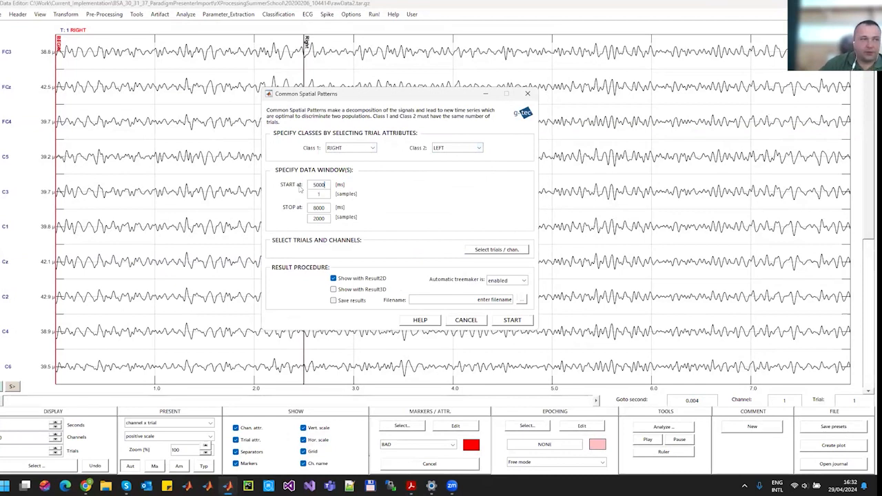
pyautogui.press('Return')
pyautogui.moveTo(319, 208); pyautogui.dragTo(302, 208)
pyautogui.write('7000')
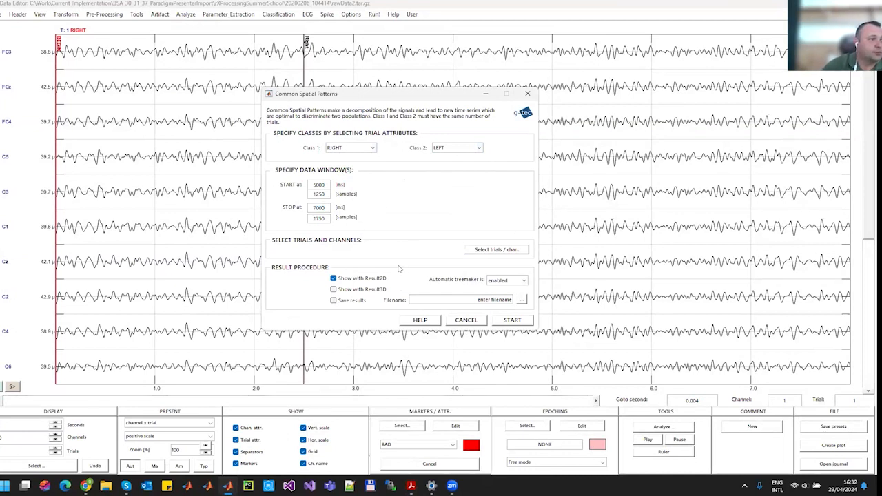
# Enable showing the analysis results with Result3D in addition to Result2D.
pyautogui.click(348, 278)
pyautogui.click(346, 279)
pyautogui.click(345, 290)
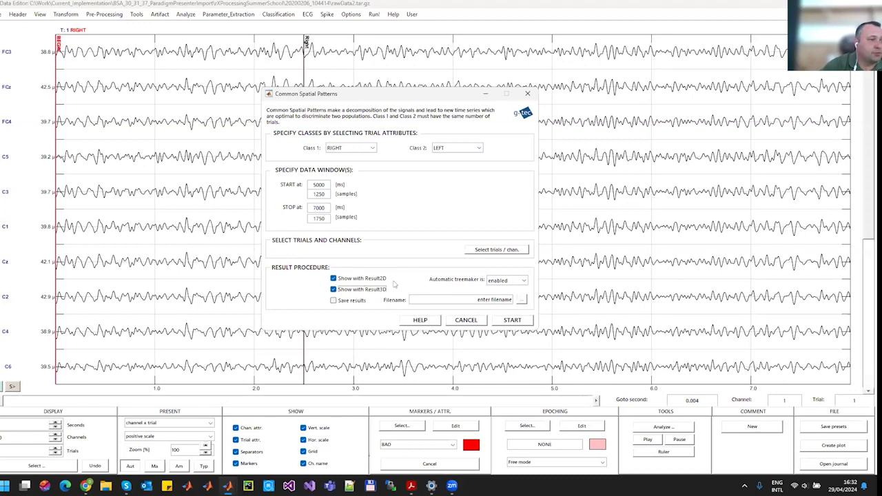
# Try to run the Common Spatial Patterns analysis on all 17 channels, and close its 3D and 2D result windows.
pyautogui.click(515, 321)
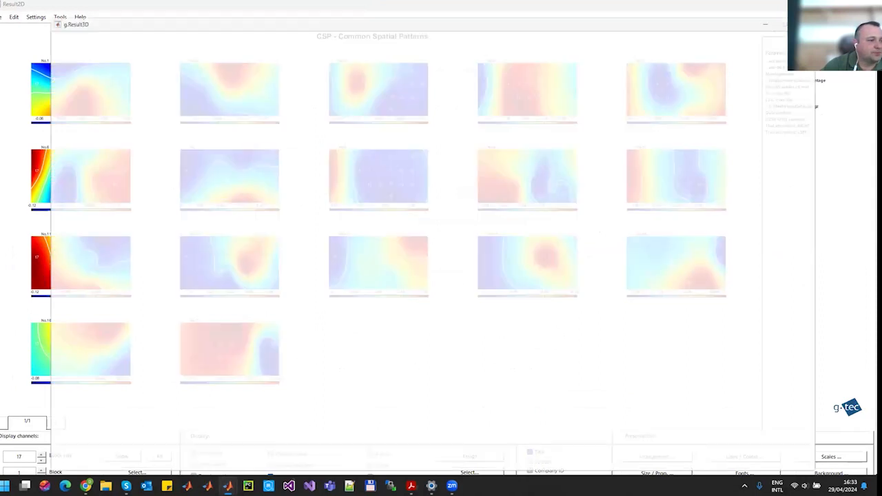
pyautogui.click(228, 487)
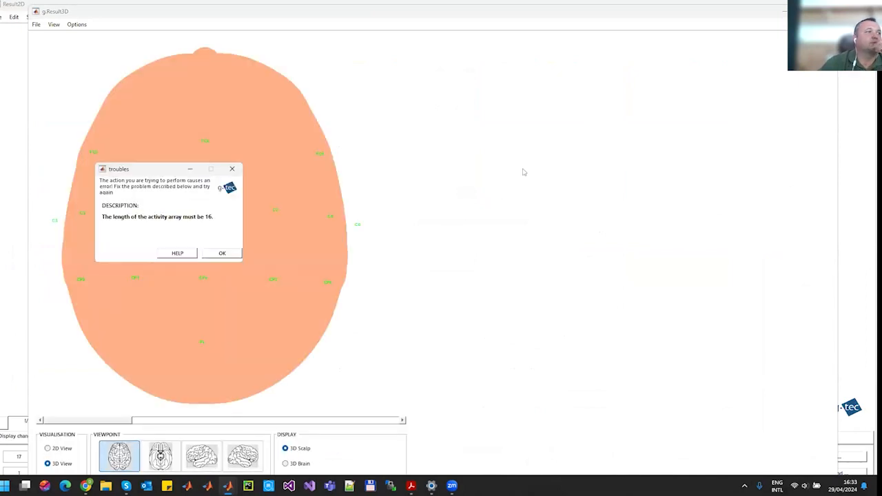
pyautogui.click(222, 253)
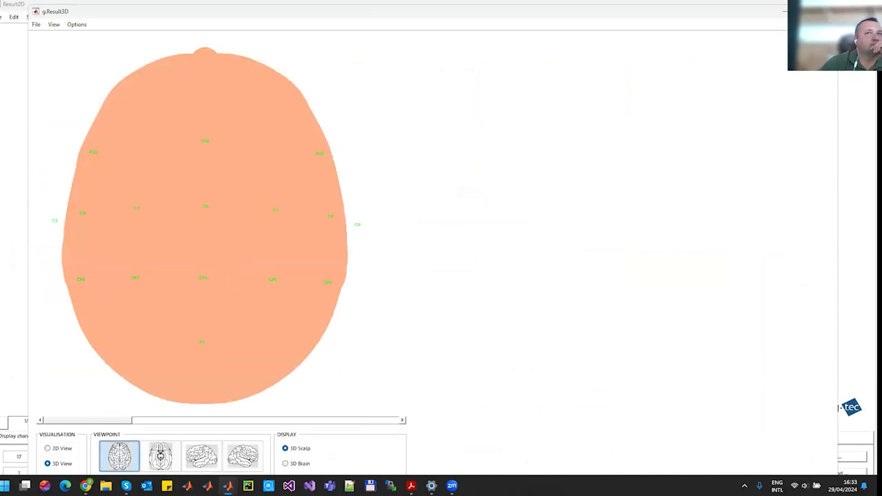
pyautogui.click(826, 11)
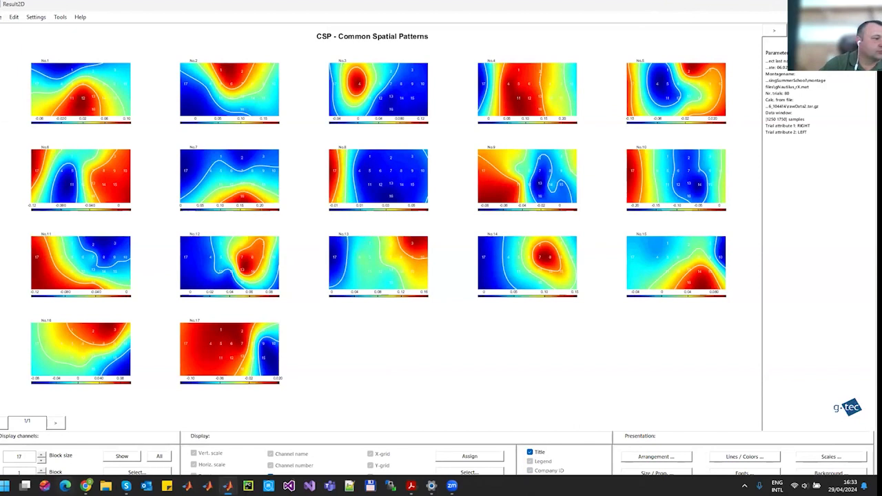
pyautogui.moveTo(227, 485)
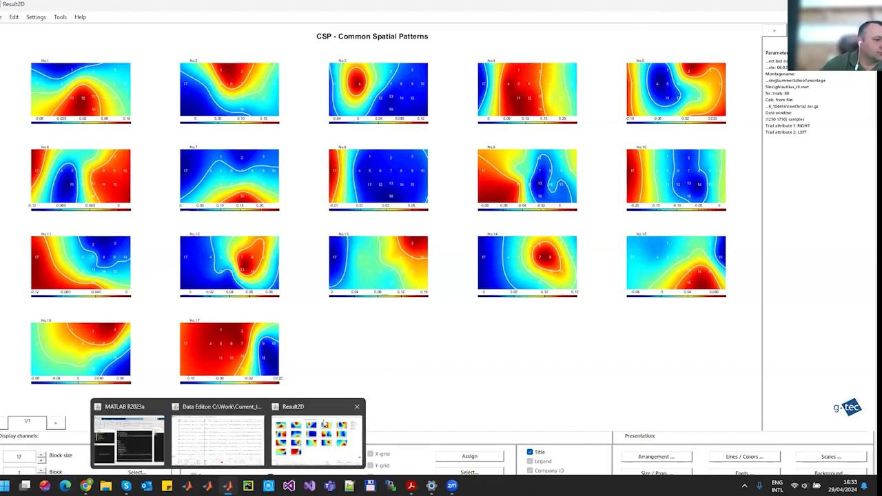
pyautogui.click(357, 406)
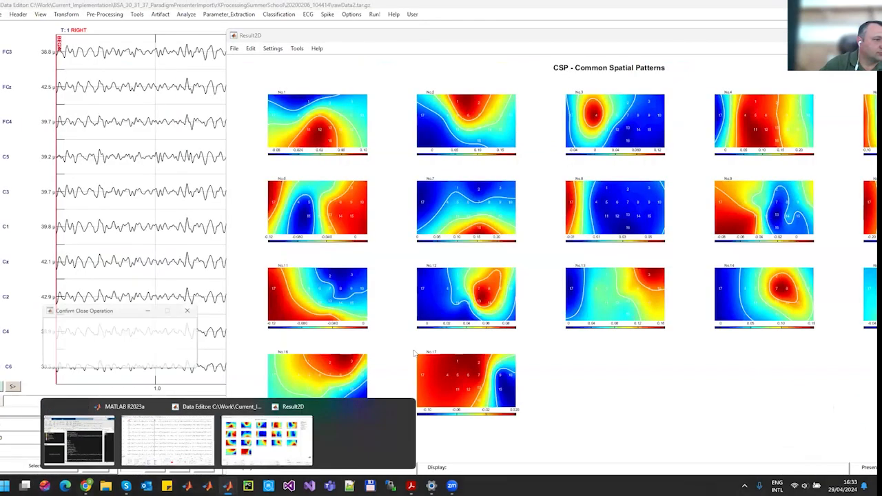
pyautogui.click(125, 361)
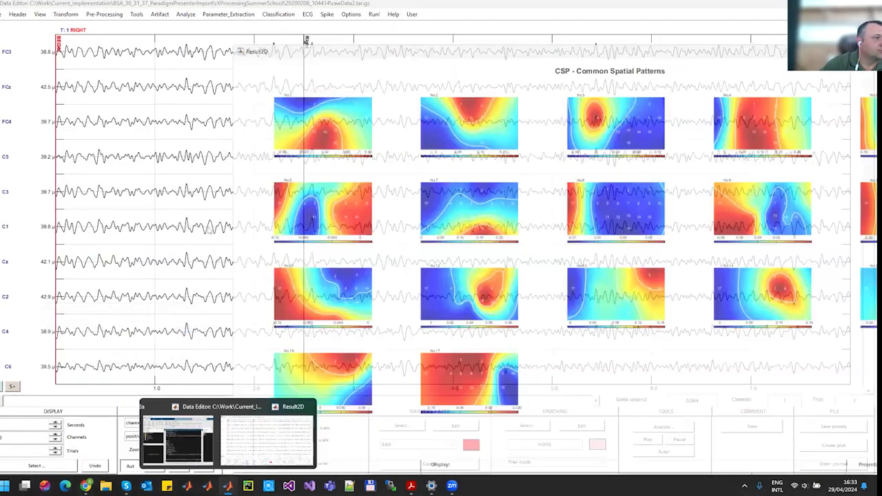
# Cut the last of the 17 channels from the recording, removing no trials.
pyautogui.click(66, 15)
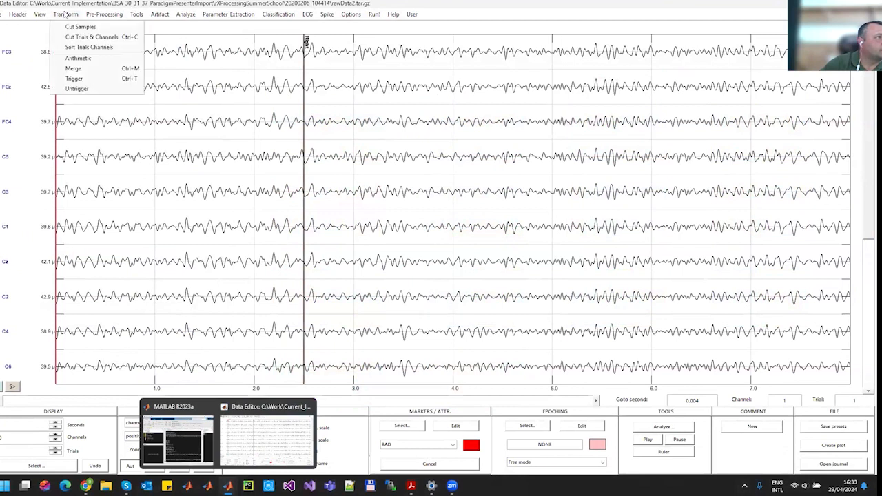
pyautogui.click(105, 38)
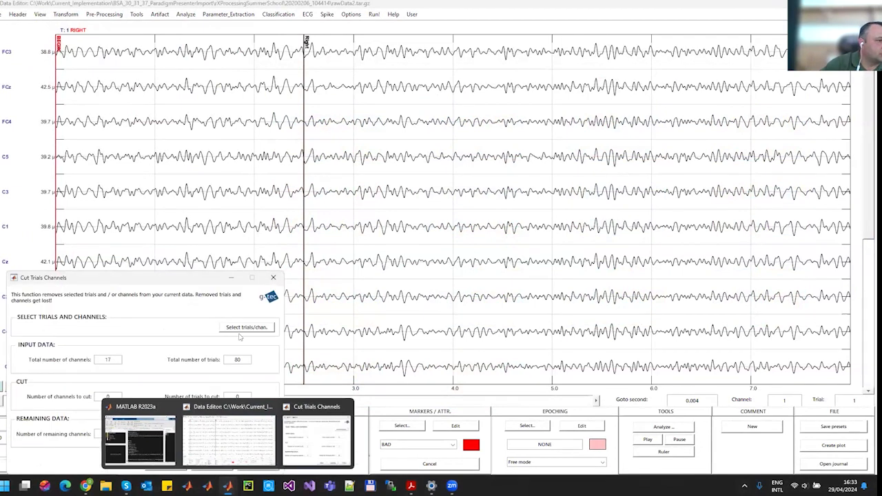
pyautogui.click(317, 432)
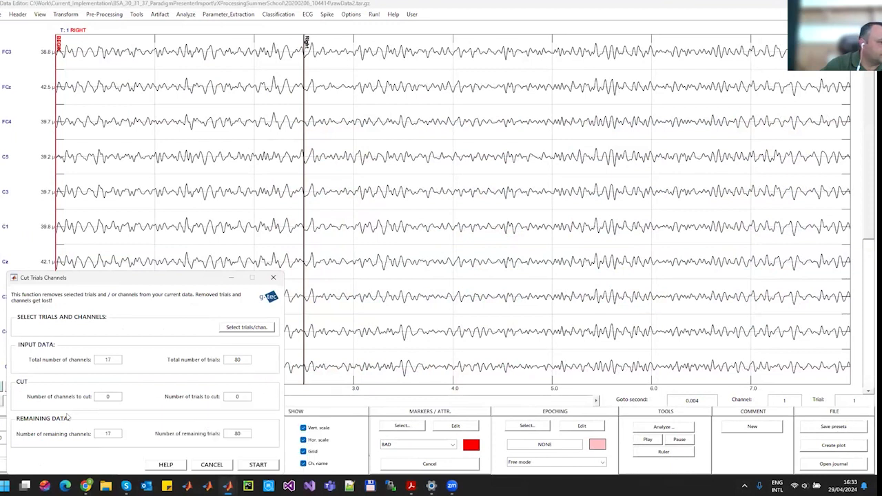
pyautogui.click(246, 327)
pyautogui.scroll(-1, 323, 352)
pyautogui.click(304, 424)
pyautogui.click(350, 466)
pyautogui.click(258, 464)
pyautogui.click(301, 309)
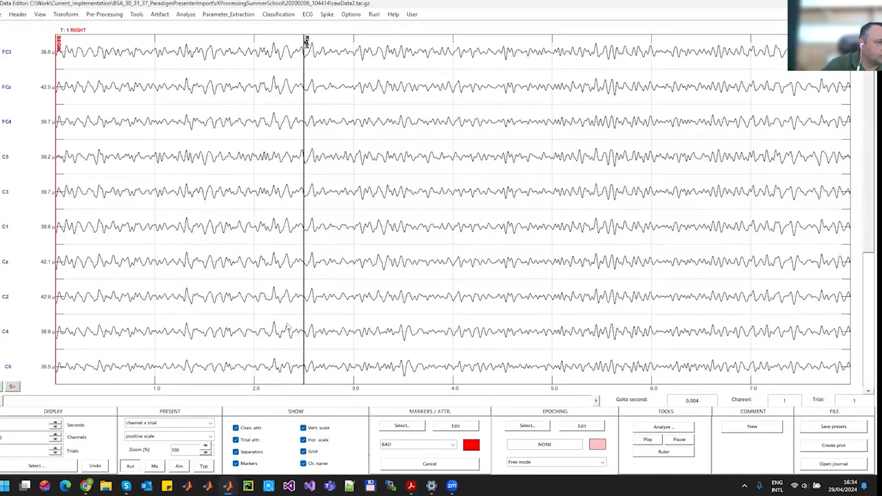
# Start a new Common Spatial Patterns analysis with a data window from 5000 ms to 7000 ms.
pyautogui.click(185, 14)
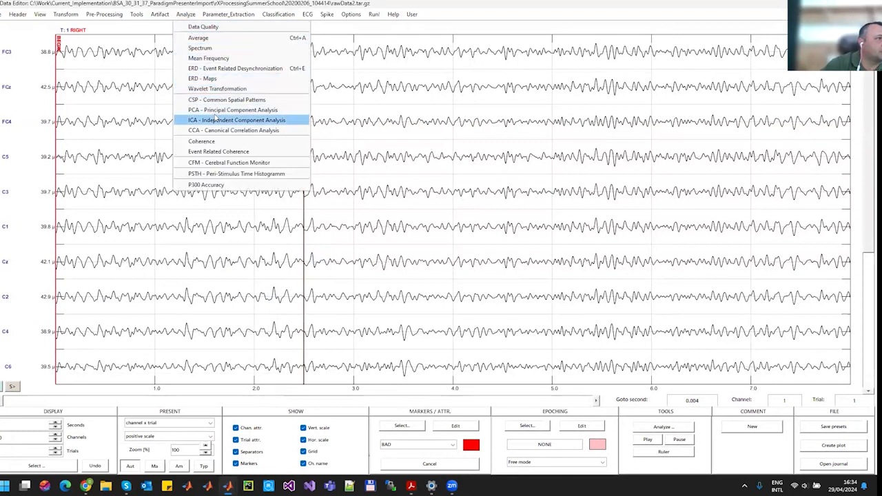
pyautogui.click(222, 103)
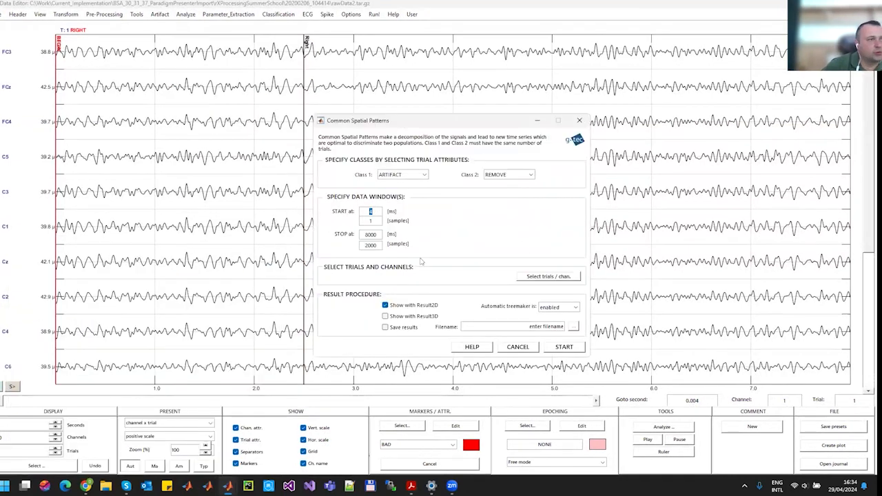
pyautogui.write('500')
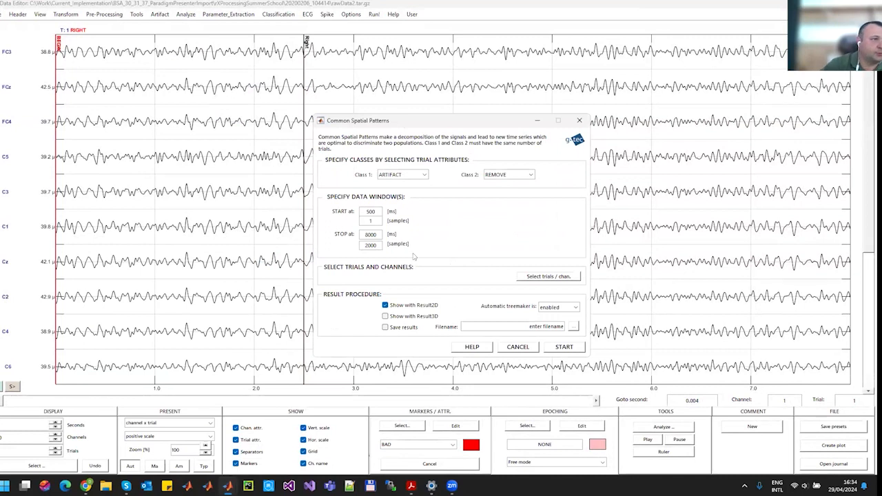
pyautogui.write('0')
pyautogui.press('Return')
pyautogui.doubleClick(378, 234)
pyautogui.write('7000')
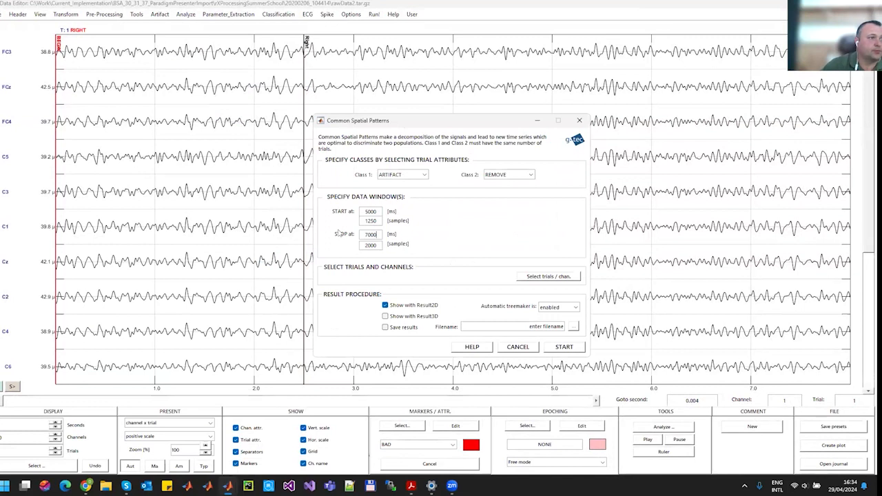
# Set the analysis results to show with both Result2D and Result3D.
pyautogui.click(409, 306)
pyautogui.click(398, 307)
pyautogui.click(407, 315)
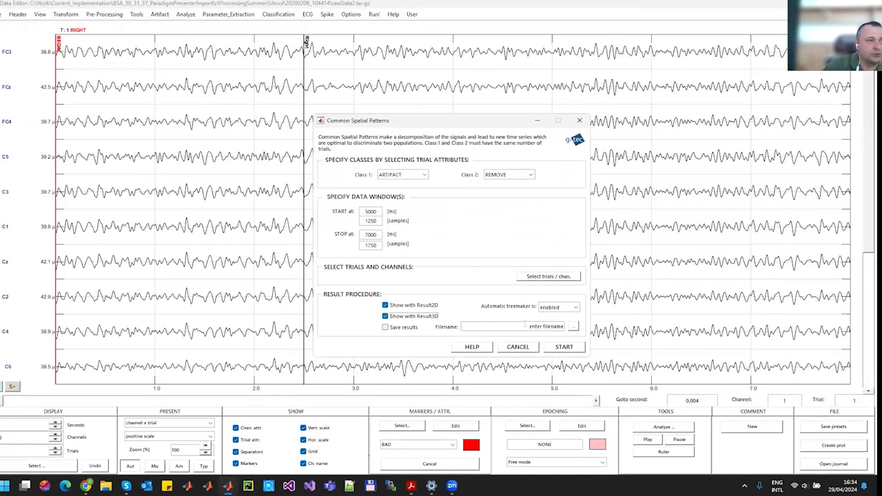
# Assign RIGHT as class 1 and LEFT as class 2, and run the Common Spatial Patterns analysis.
pyautogui.click(565, 347)
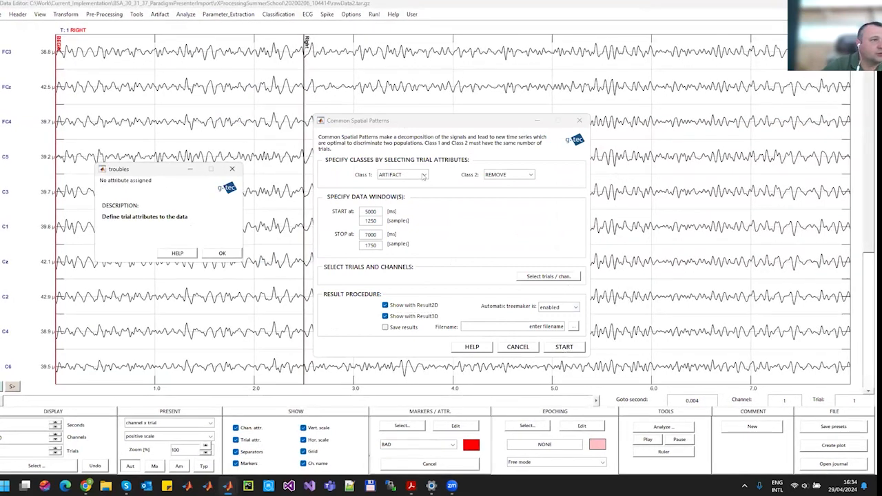
pyautogui.click(217, 253)
pyautogui.click(398, 175)
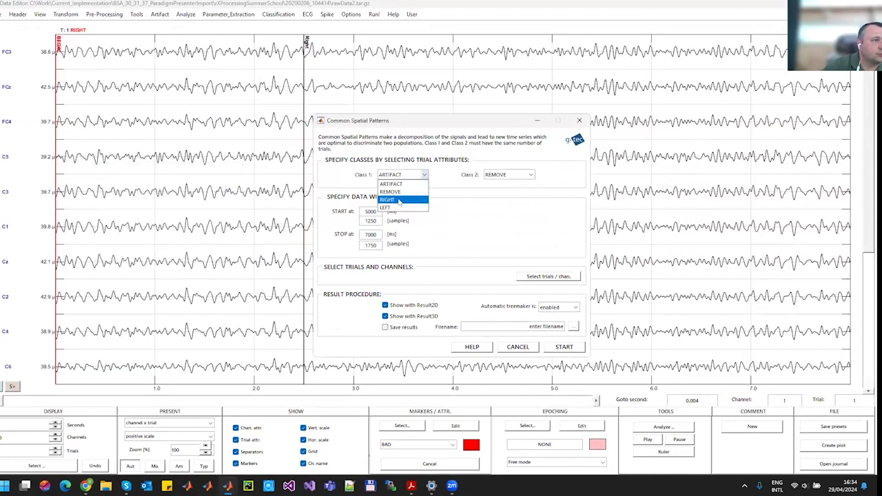
pyautogui.click(397, 200)
pyautogui.click(506, 177)
pyautogui.click(497, 207)
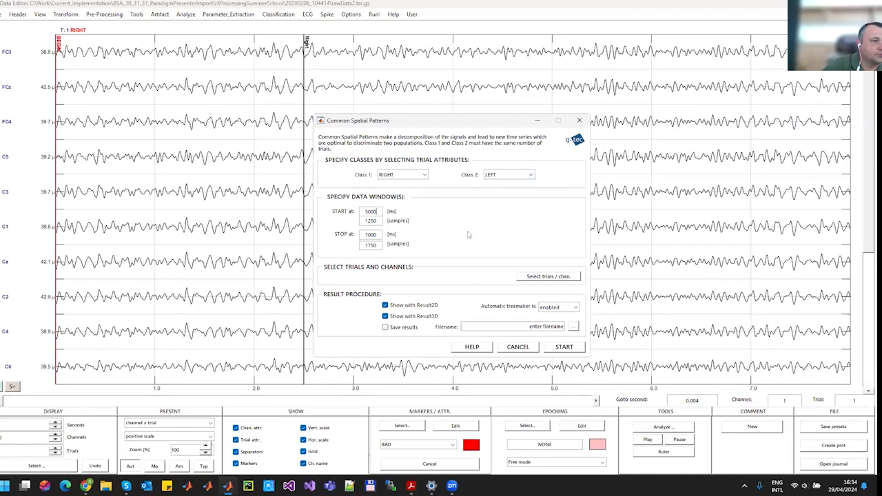
pyautogui.click(563, 347)
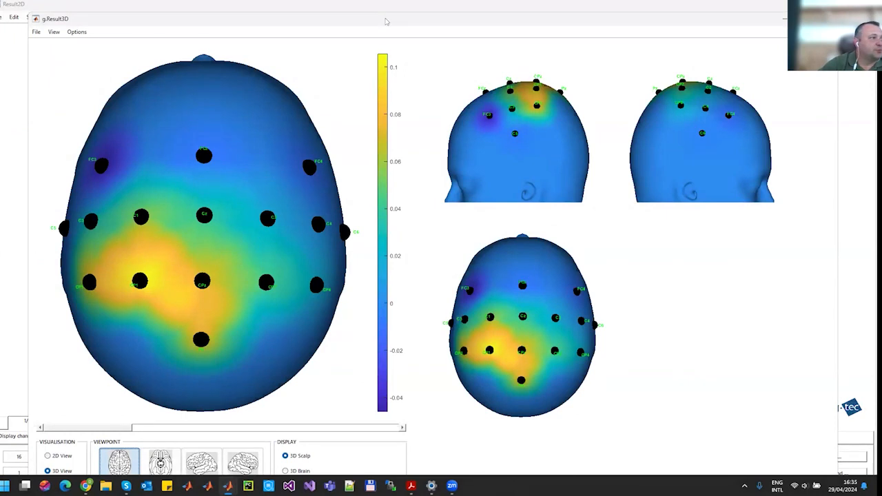
# Rotate the 3D scalp map of the first spatial pattern to inspect it over the left hemisphere.
pyautogui.moveTo(386, 21); pyautogui.dragTo(494, 18)
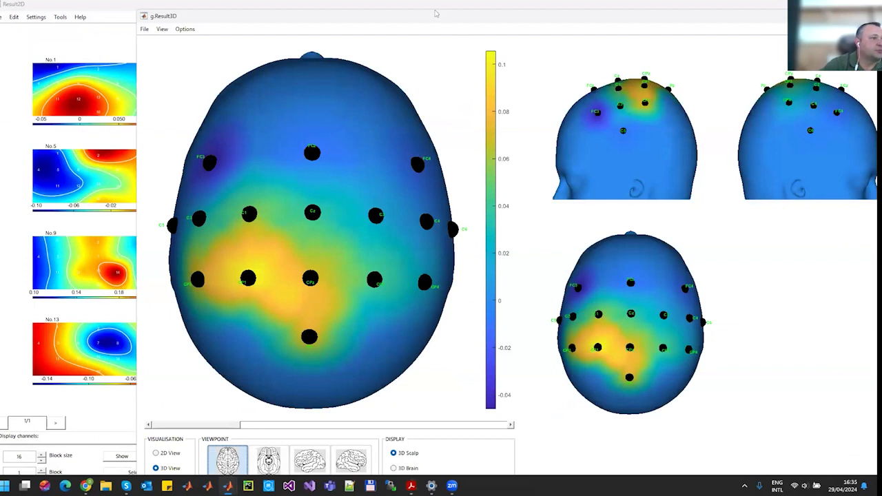
pyautogui.moveTo(435, 13); pyautogui.dragTo(313, 9)
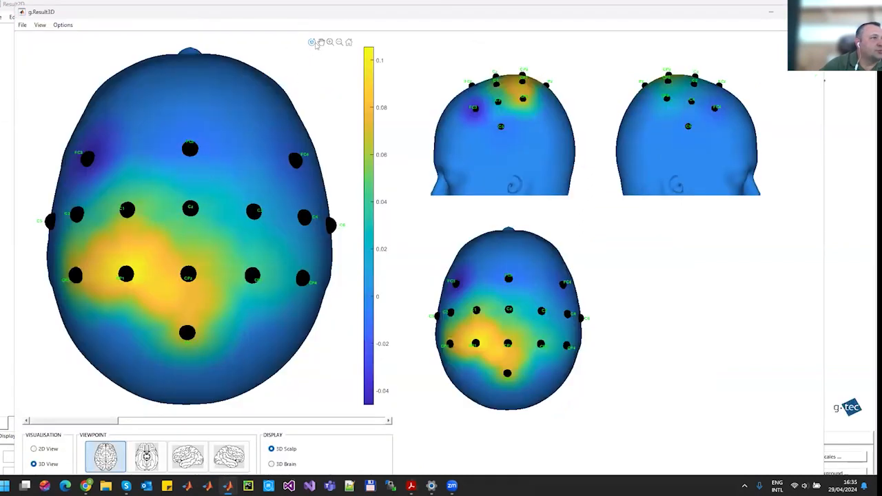
pyautogui.moveTo(282, 178); pyautogui.dragTo(201, 239)
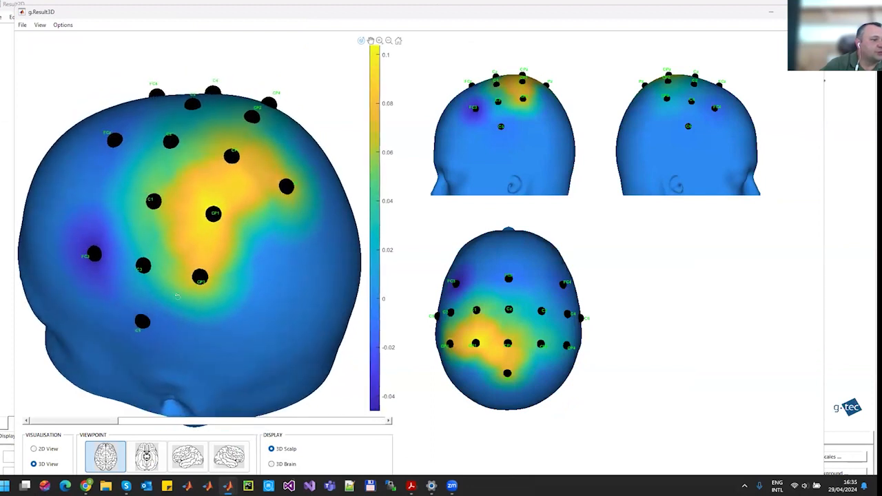
# Switch the 3D scalp map to the last spatial pattern and rotate the head to view its right side.
pyautogui.moveTo(50, 421); pyautogui.dragTo(474, 447)
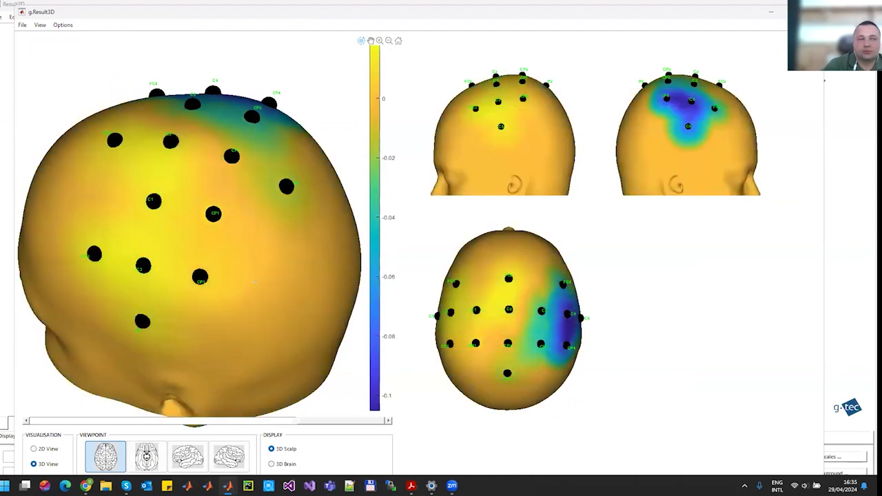
pyautogui.moveTo(186, 253); pyautogui.dragTo(267, 259)
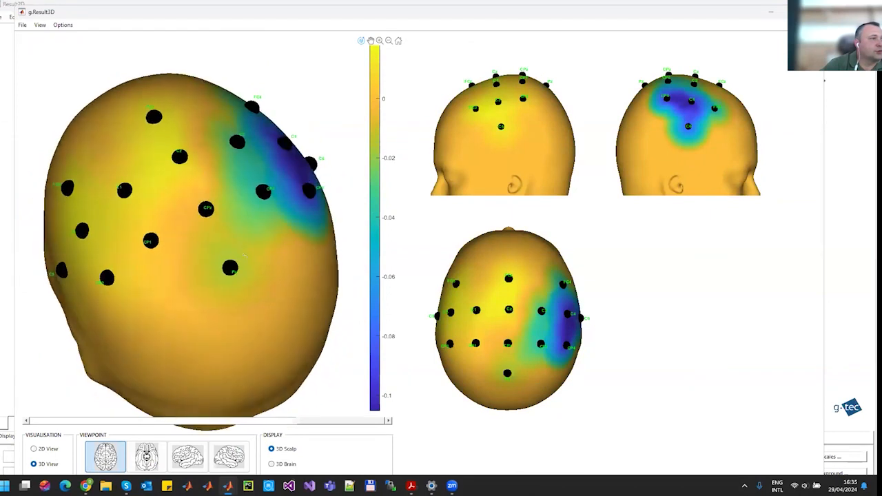
pyautogui.moveTo(181, 247); pyautogui.dragTo(238, 274)
pyautogui.moveTo(173, 247); pyautogui.dragTo(193, 261)
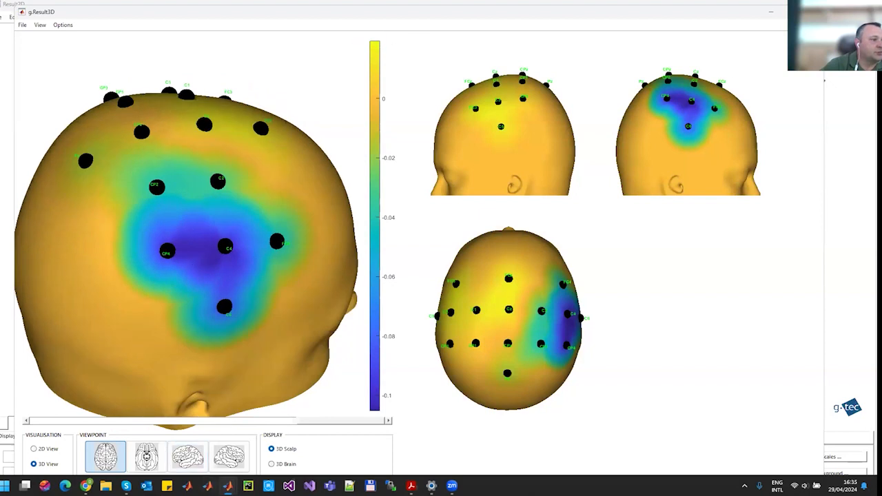
# Review the 2D maps of all the spatial patterns and close the Result2D window.
pyautogui.moveTo(227, 486)
pyautogui.click(318, 434)
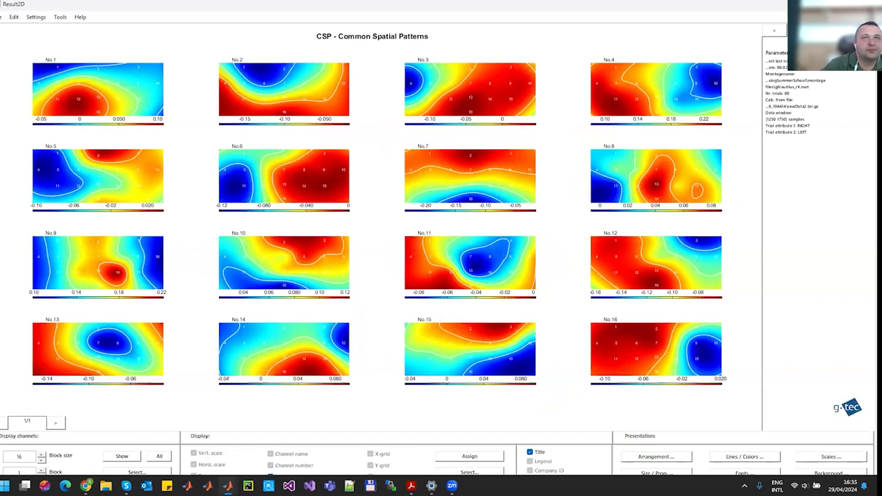
pyautogui.click(824, 4)
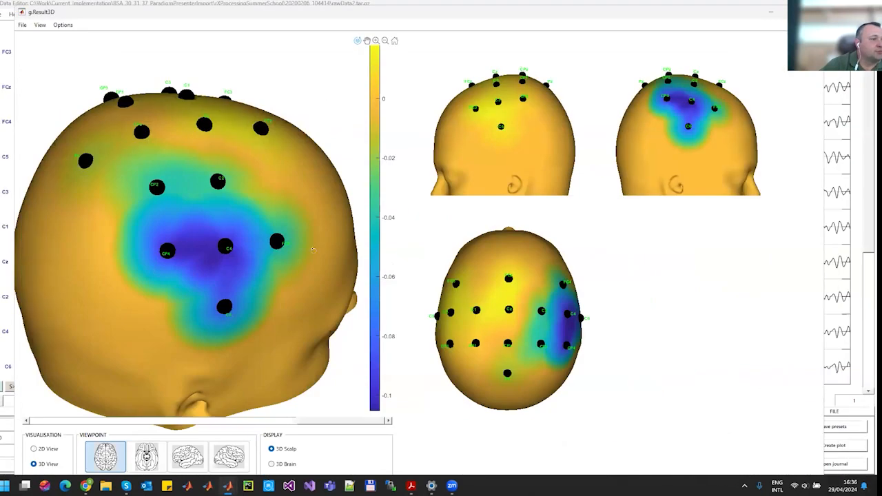
# Rotate the last pattern's 3D scalp map to inspect the area around C4 from behind and from the side.
pyautogui.moveTo(255, 274); pyautogui.dragTo(191, 295)
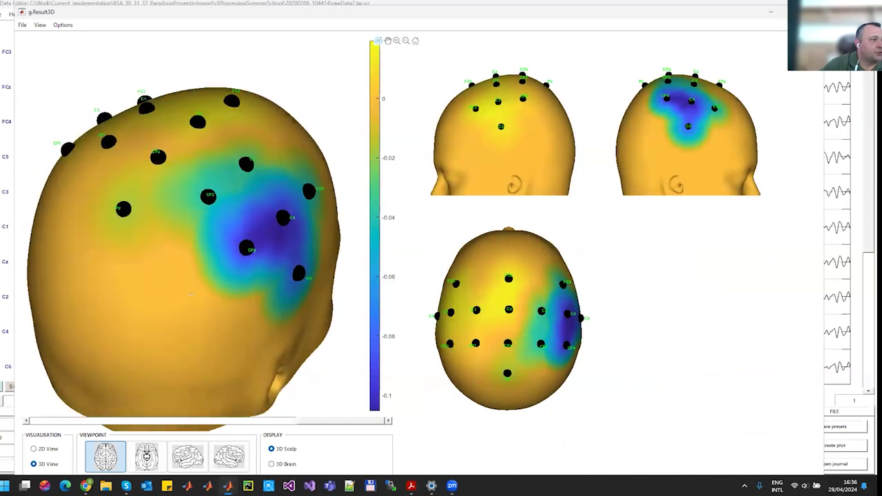
pyautogui.moveTo(273, 281); pyautogui.dragTo(276, 215)
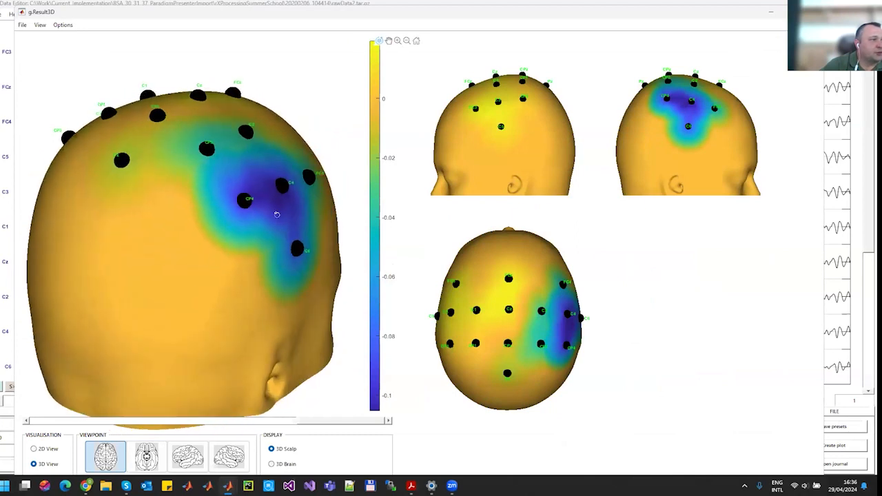
pyautogui.moveTo(198, 221); pyautogui.dragTo(262, 355)
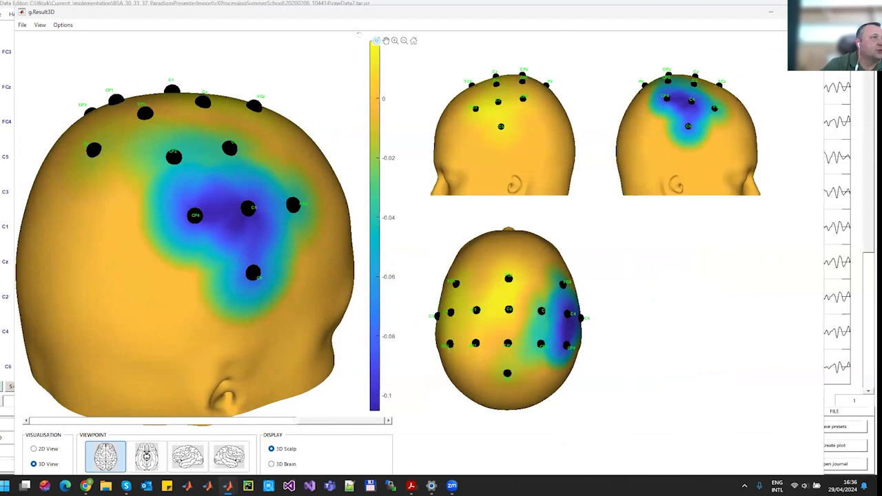
pyautogui.moveTo(352, 8); pyautogui.dragTo(349, 1)
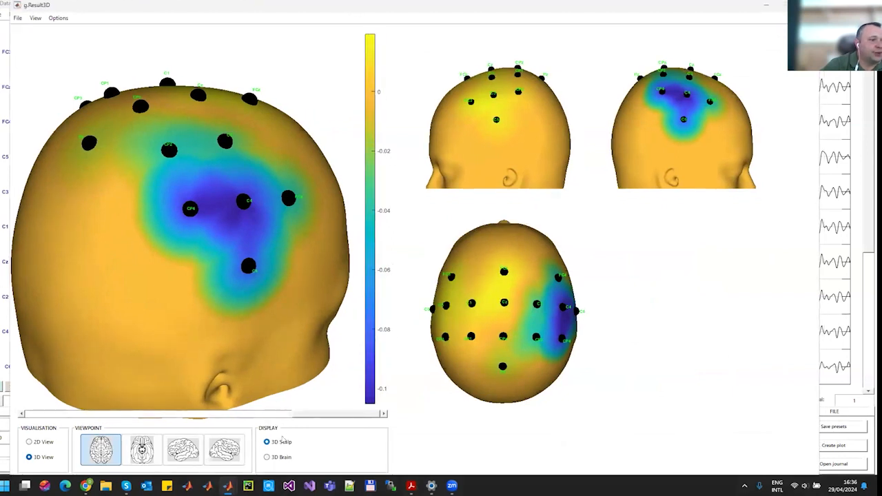
# Display the last spatial pattern on the 3D brain and rotate it to view its right side and back.
pyautogui.click(267, 457)
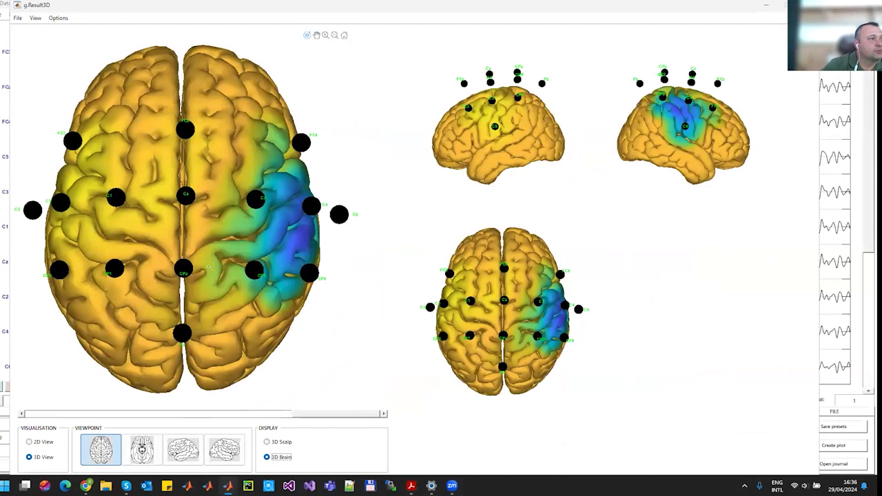
pyautogui.moveTo(237, 219); pyautogui.dragTo(219, 205)
pyautogui.moveTo(166, 180); pyautogui.dragTo(241, 239)
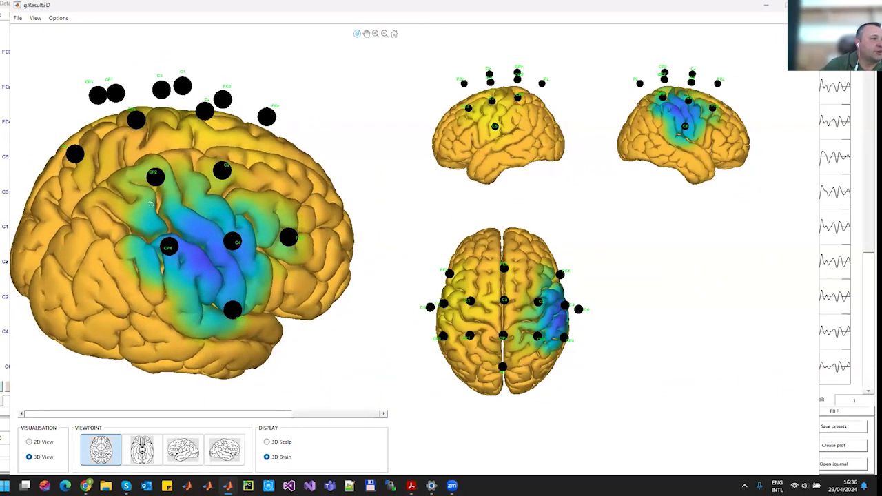
pyautogui.moveTo(140, 181); pyautogui.dragTo(313, 169)
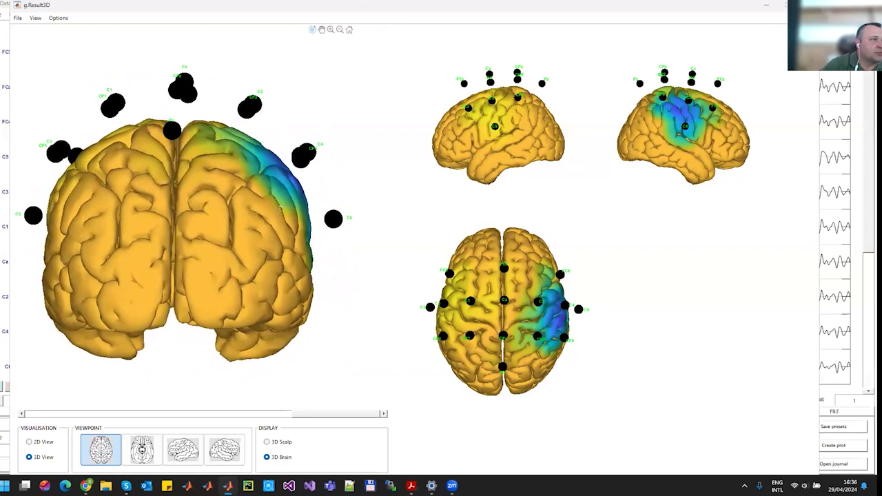
# Rotate the 3D brain to show its right side with the C4 area facing the viewer.
pyautogui.moveTo(214, 206); pyautogui.dragTo(210, 250)
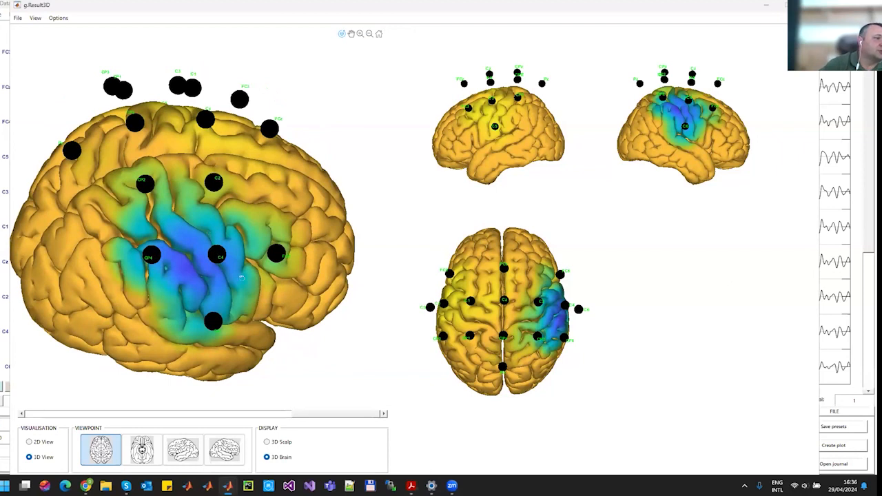
pyautogui.moveTo(238, 234); pyautogui.dragTo(203, 243)
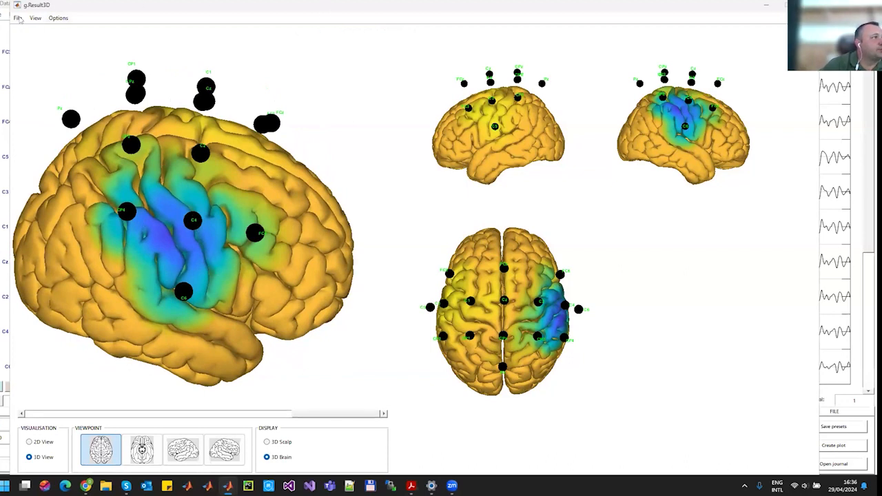
pyautogui.click(20, 20)
pyautogui.click(28, 21)
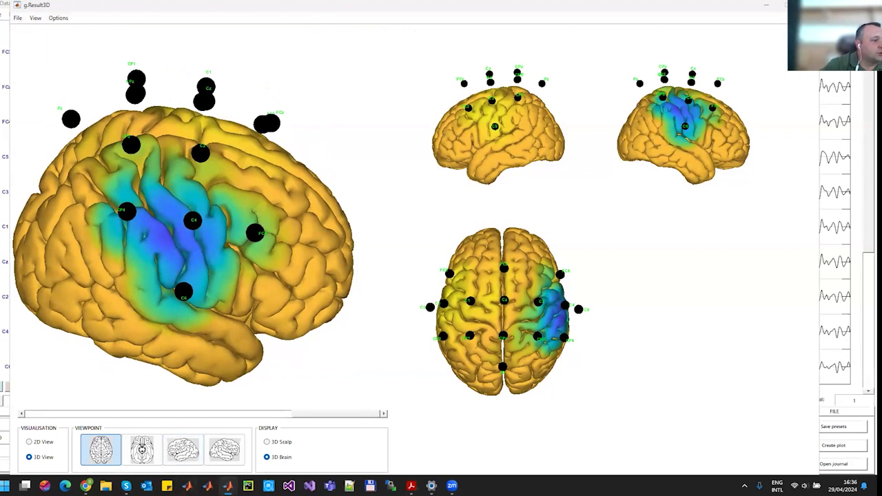
pyautogui.moveTo(222, 482)
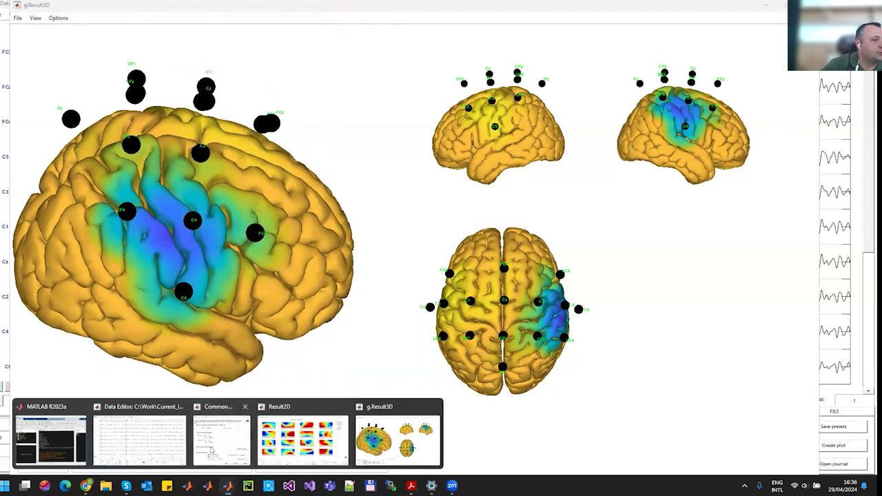
pyautogui.click(222, 434)
pyautogui.click(518, 347)
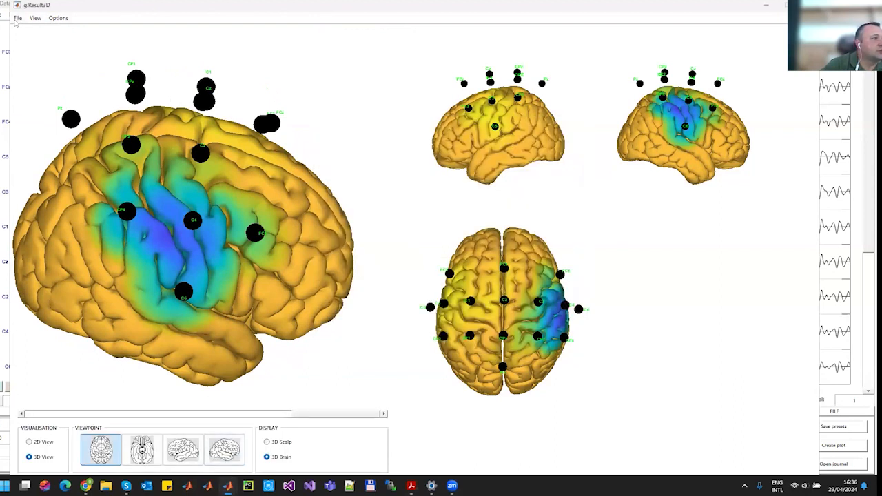
# Set up a graphics export of only the main axis (rotatable view) at 300 DPI.
pyautogui.click(18, 18)
pyautogui.click(37, 41)
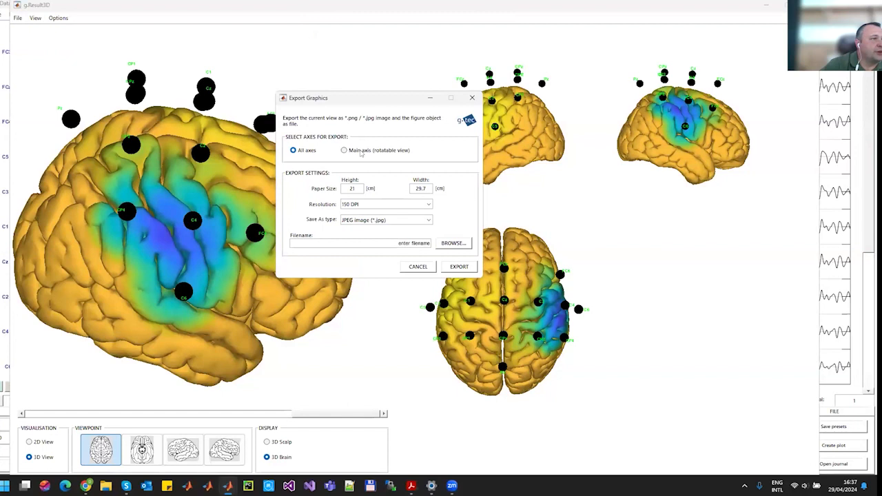
pyautogui.click(354, 151)
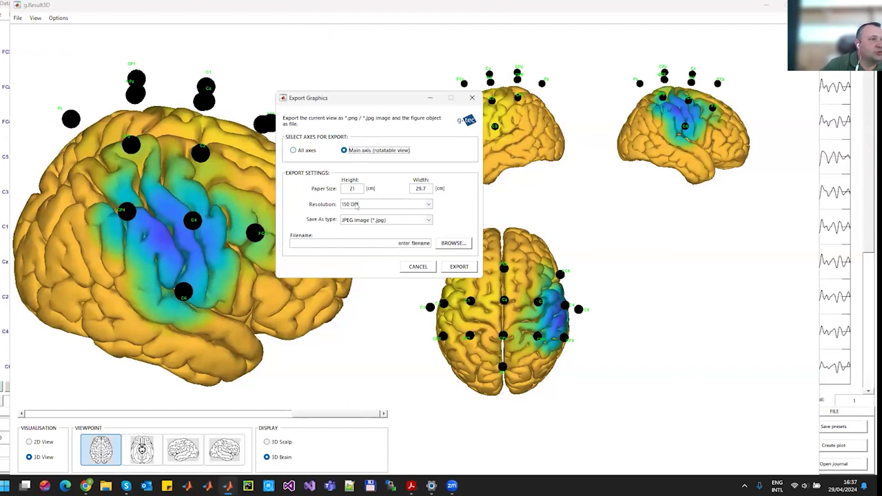
pyautogui.click(358, 205)
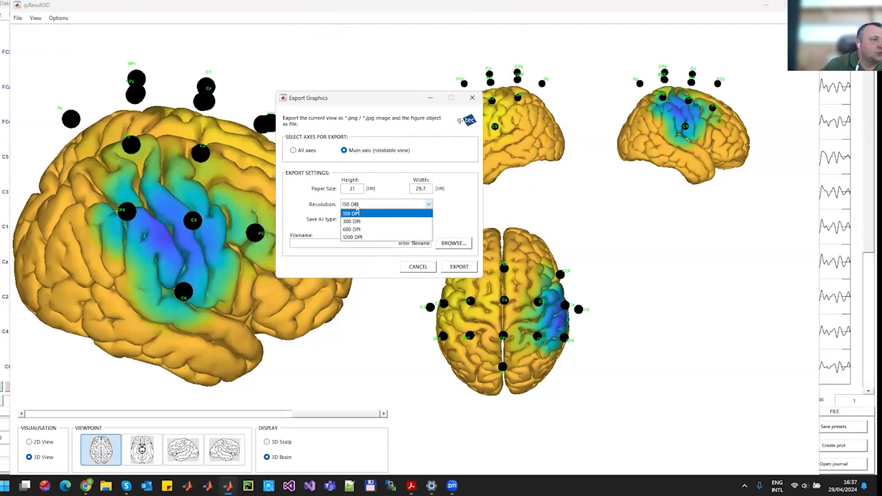
pyautogui.click(357, 220)
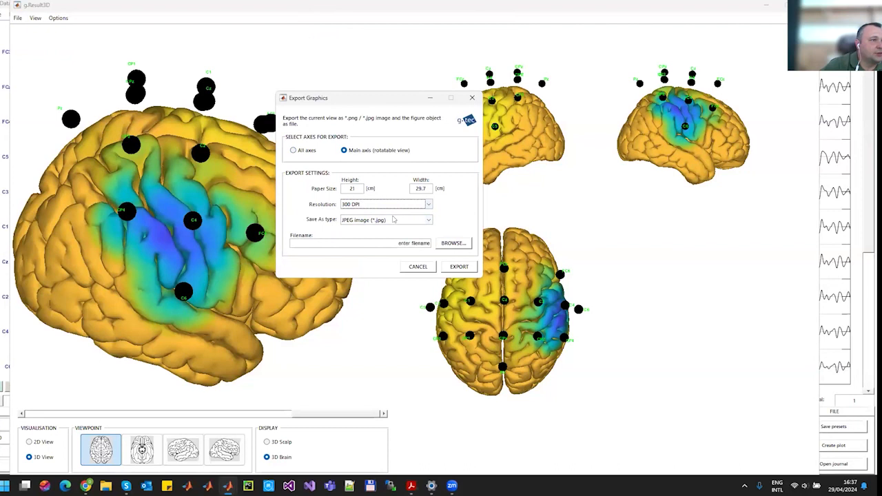
# Export the brain view as a JPEG image named C4Pic in the rXProcessingSummerSchool folder.
pyautogui.click(454, 244)
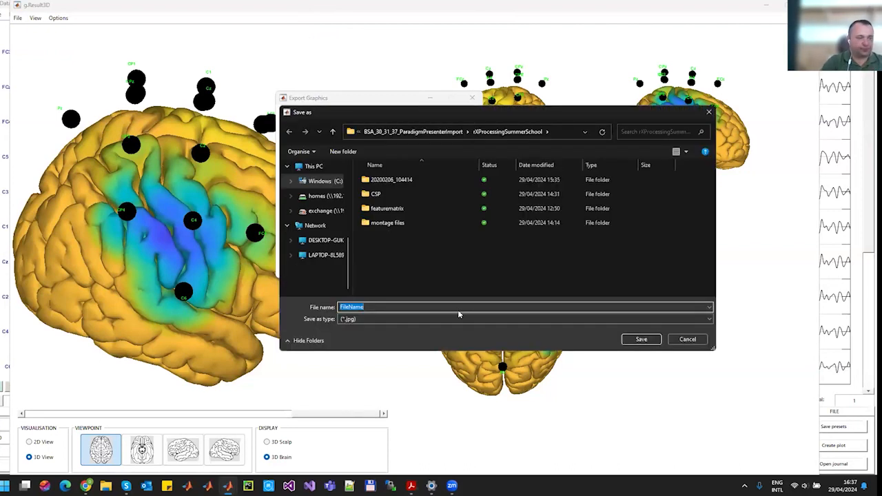
pyautogui.write('c')
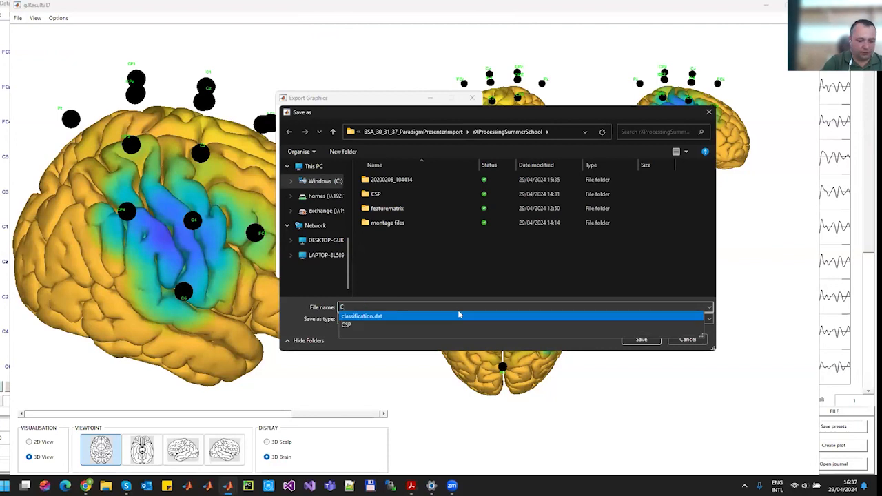
pyautogui.write('4Pic')
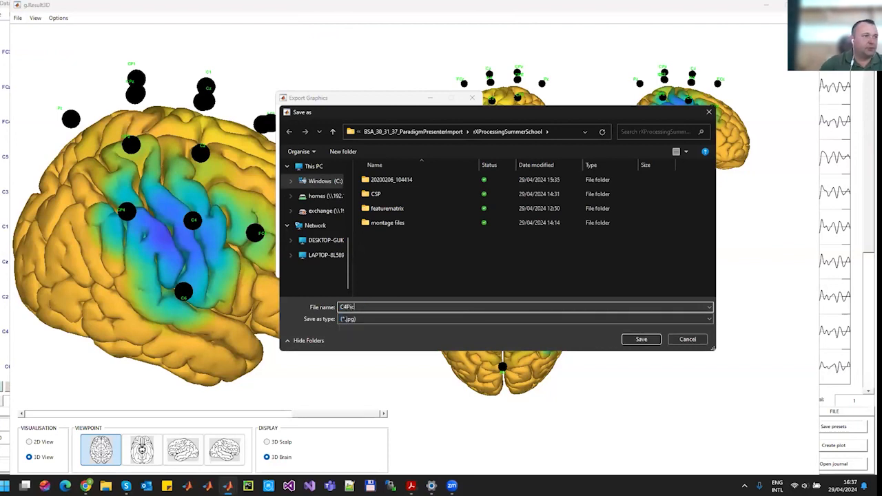
pyautogui.click(641, 339)
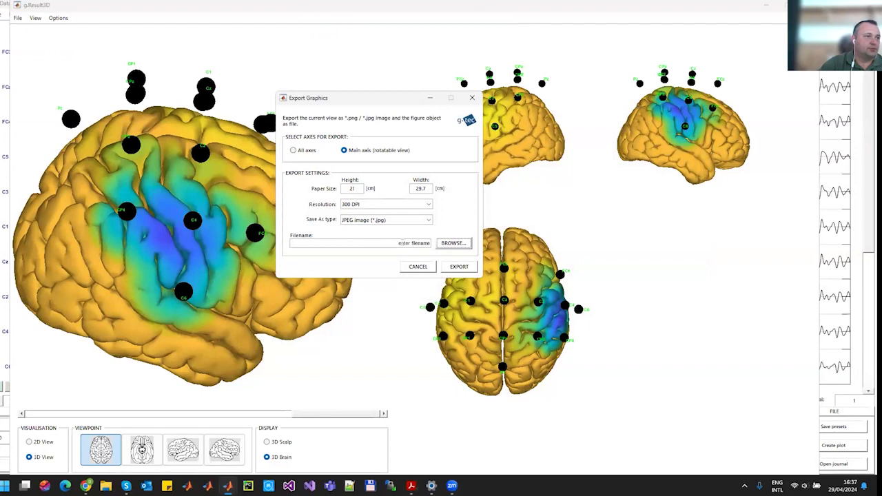
pyautogui.click(460, 266)
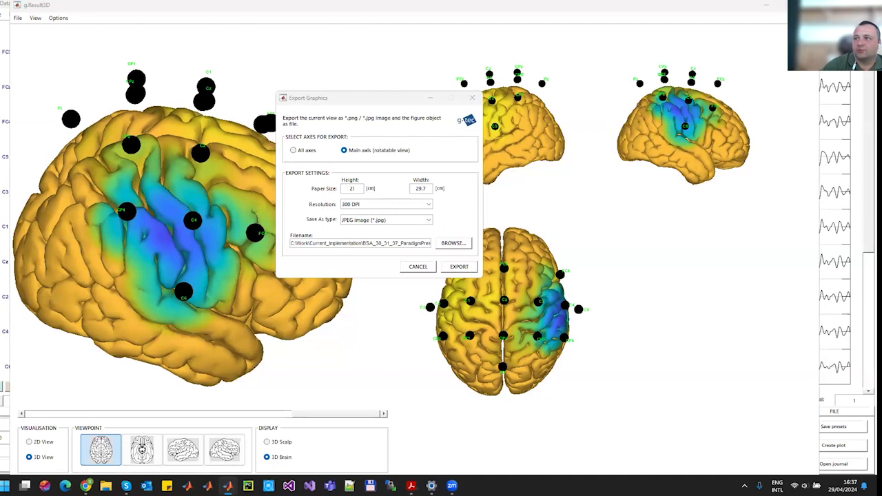
# Open C4Pic.jpg outside MATLAB, inspect the area around C4 up close and close the image viewer.
pyautogui.rightClick(460, 306)
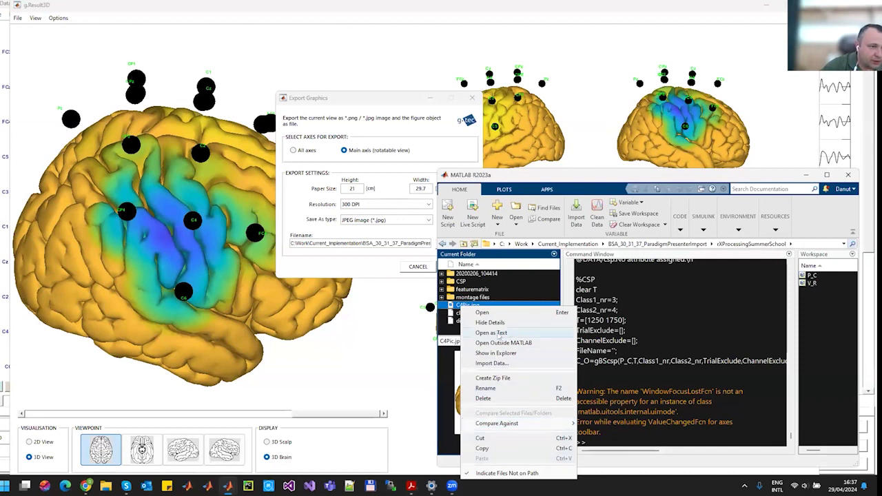
pyautogui.click(510, 343)
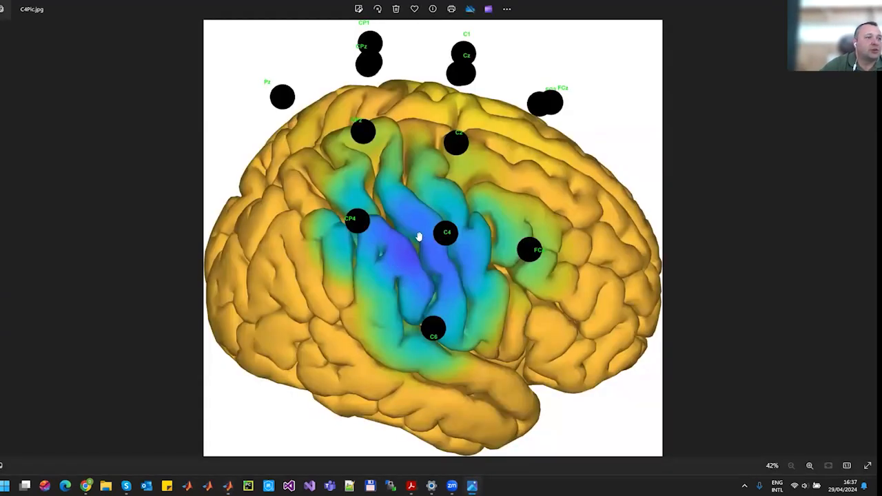
pyautogui.scroll(5, 418, 236)
pyautogui.scroll(-5, 418, 236)
pyautogui.scroll(5, 417, 237)
pyautogui.scroll(-5, 417, 237)
pyautogui.scroll(5, 417, 238)
pyautogui.scroll(-2, 418, 240)
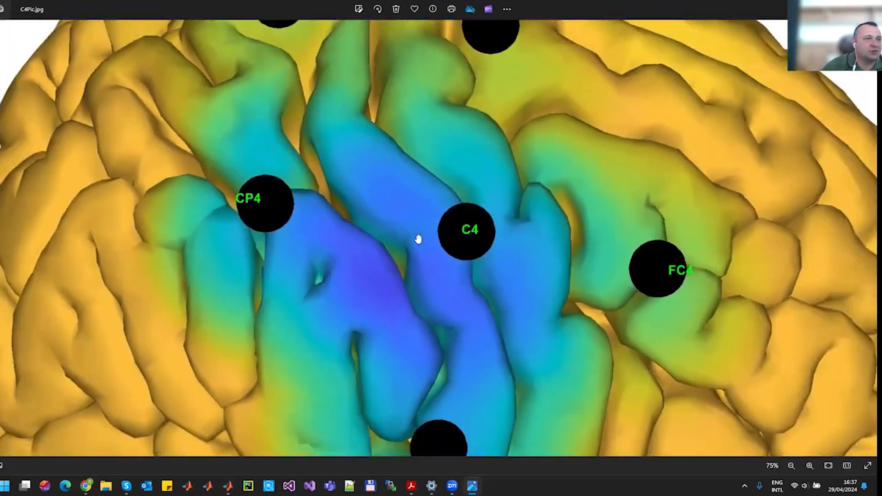
pyautogui.scroll(-3, 417, 239)
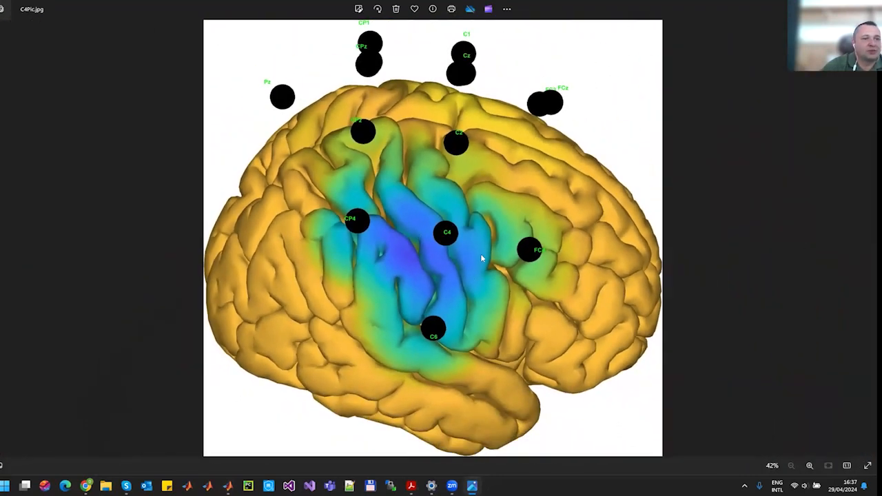
pyautogui.scroll(4, 445, 236)
pyautogui.scroll(-4, 445, 235)
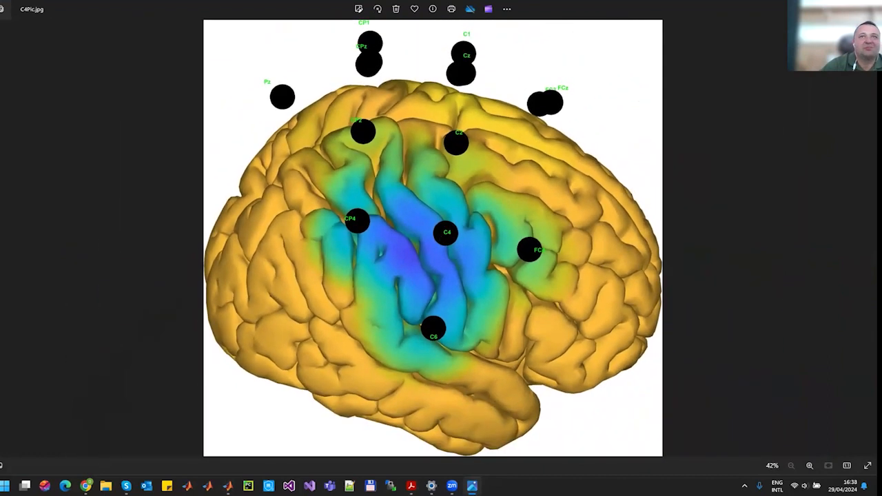
pyautogui.hotkey('alt', 'F4')
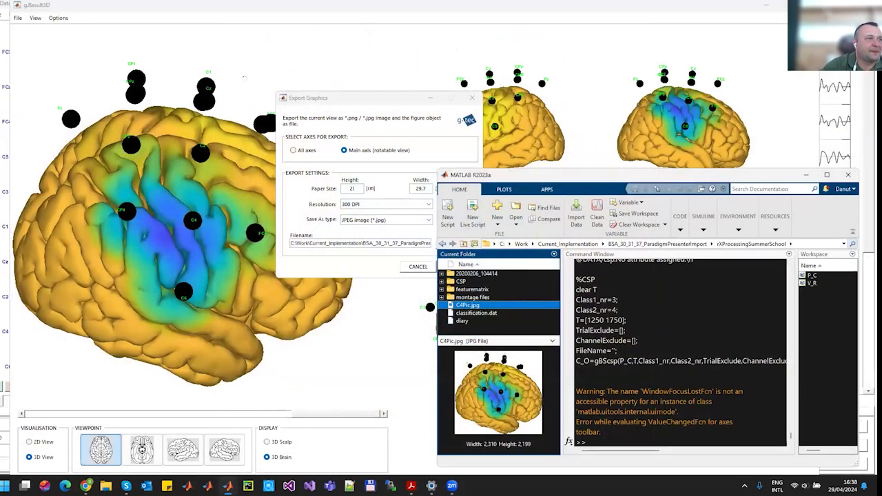
# Dismiss the Export Graphics dialog, the MATLAB window and the Result3D window to return to the Data Editor.
pyautogui.click(474, 99)
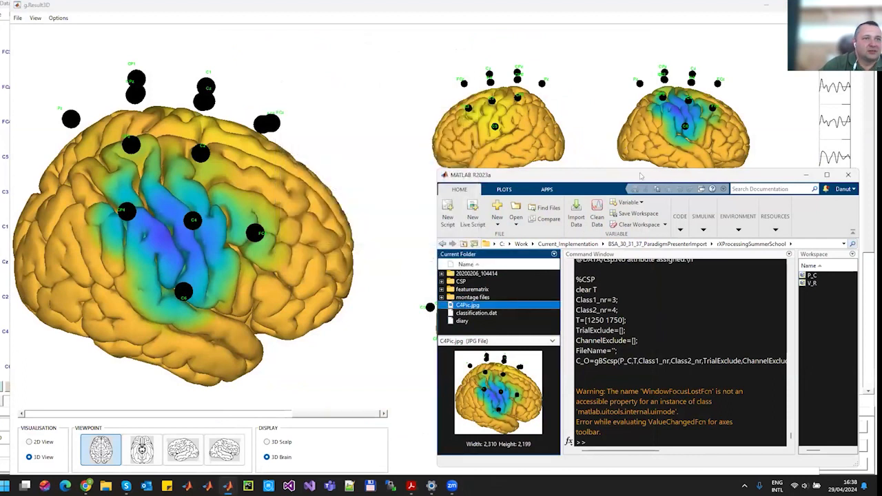
pyautogui.moveTo(641, 175); pyautogui.dragTo(561, 108)
pyautogui.click(728, 108)
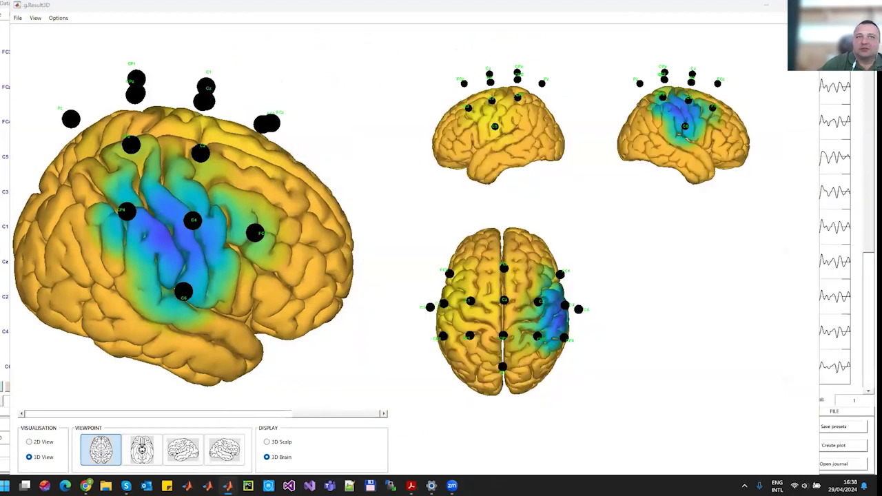
pyautogui.click(808, 5)
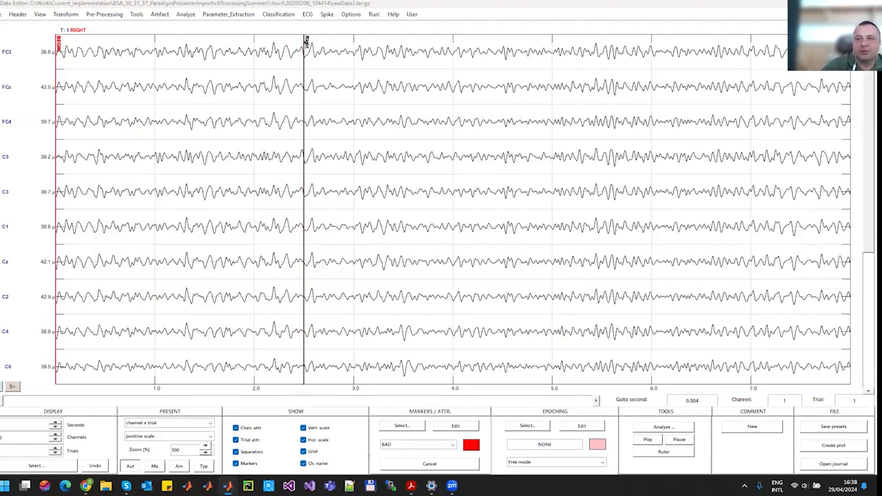
pyautogui.click(306, 6)
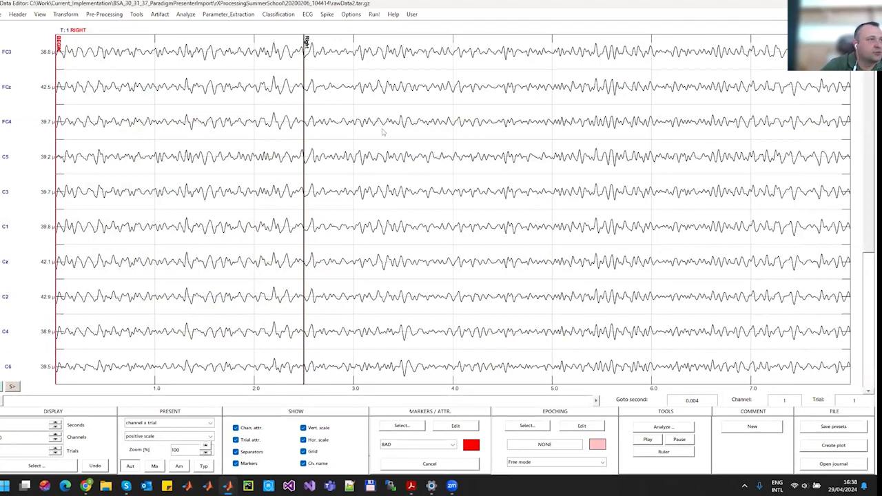
pyautogui.click(1, 16)
pyautogui.click(1, 16)
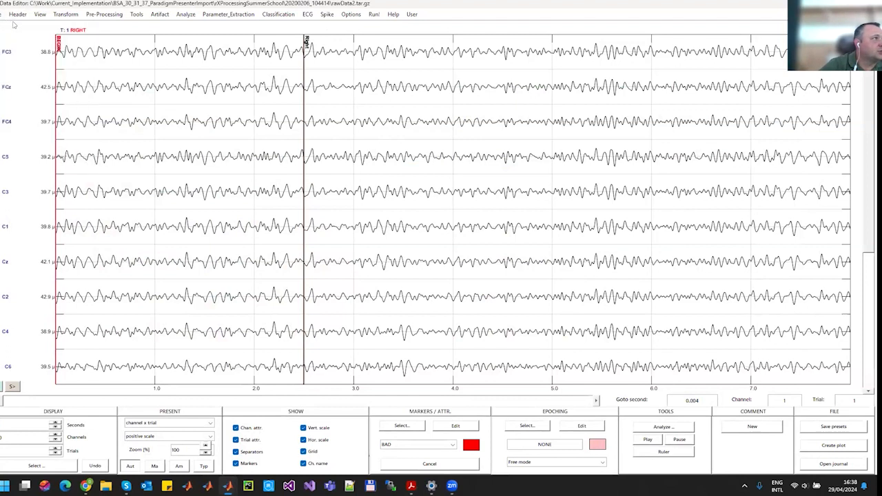
pyautogui.click(11, 15)
pyautogui.click(9, 26)
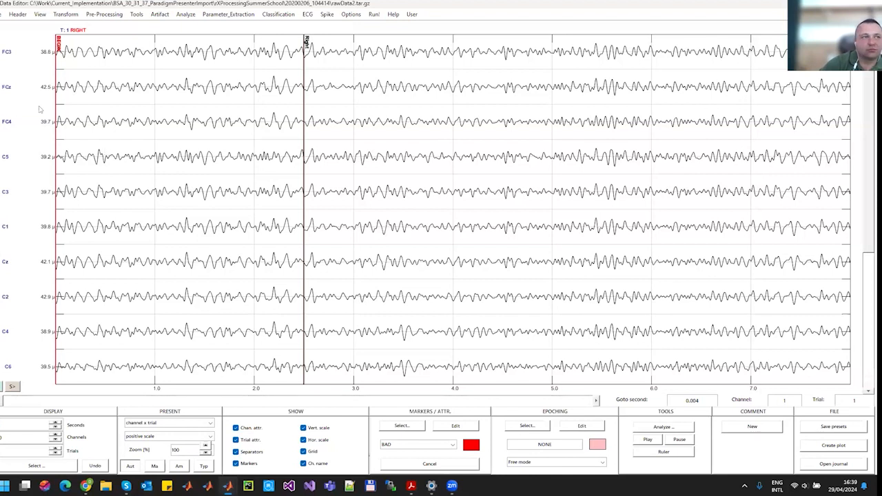
# Load the ep8ch.mat recording from Documents > gtec > gBSanalyze > testdata > ep.
pyautogui.hotkey('ctrl', 'o')
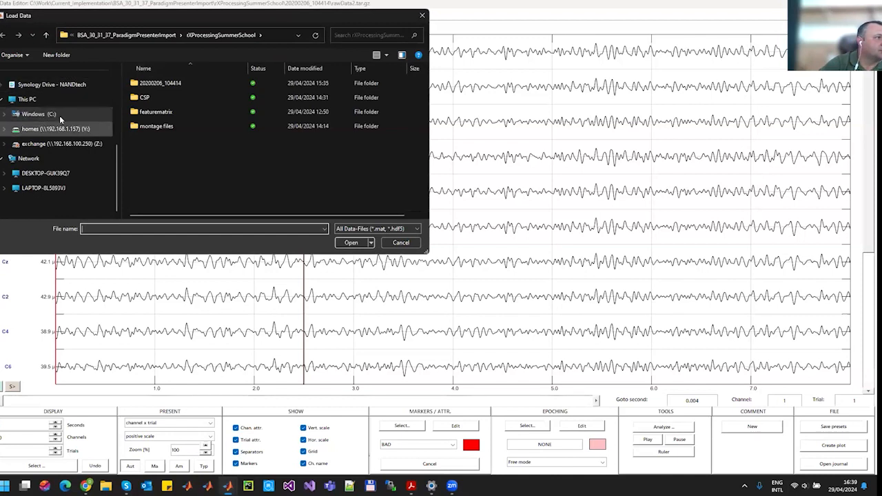
pyautogui.click(48, 115)
pyautogui.scroll(2, 157, 143)
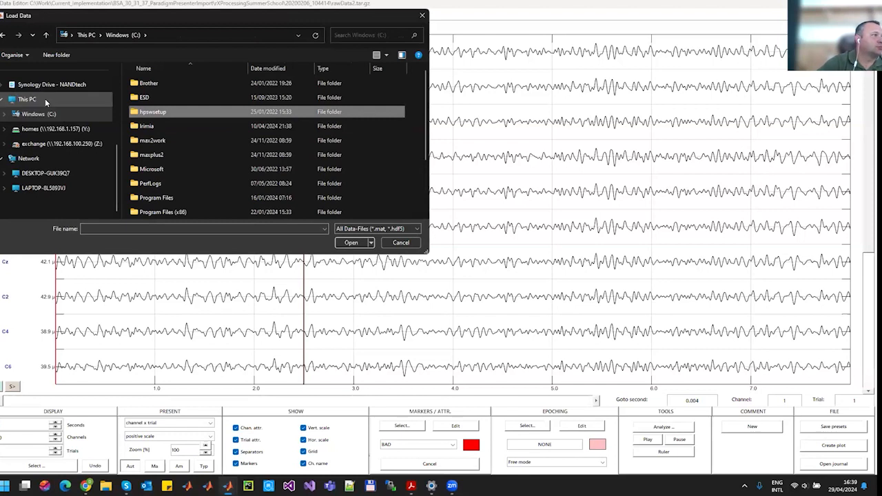
pyautogui.scroll(3, 45, 99)
pyautogui.click(51, 129)
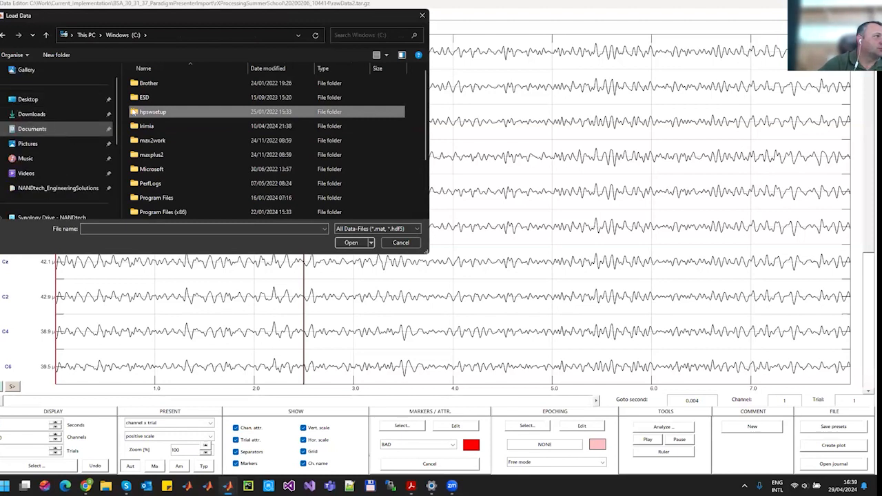
pyautogui.doubleClick(152, 140)
pyautogui.doubleClick(153, 97)
pyautogui.doubleClick(154, 83)
pyautogui.scroll(-5, 163, 121)
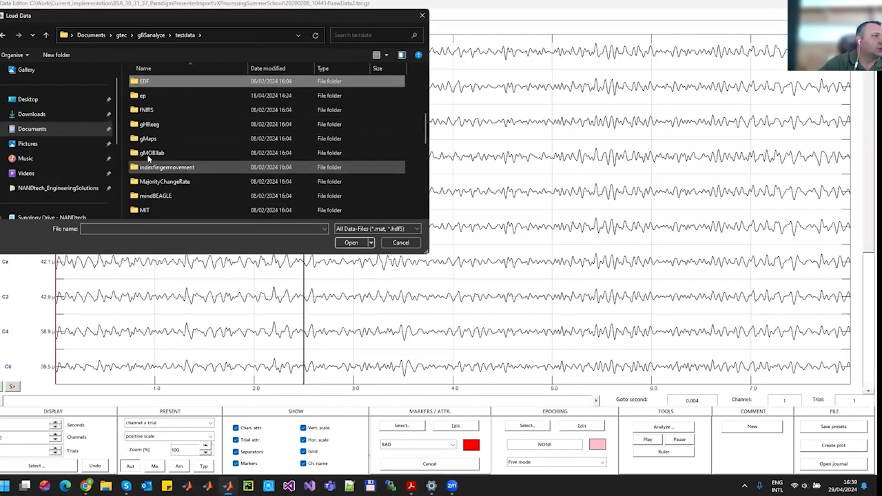
pyautogui.doubleClick(149, 99)
pyautogui.doubleClick(147, 112)
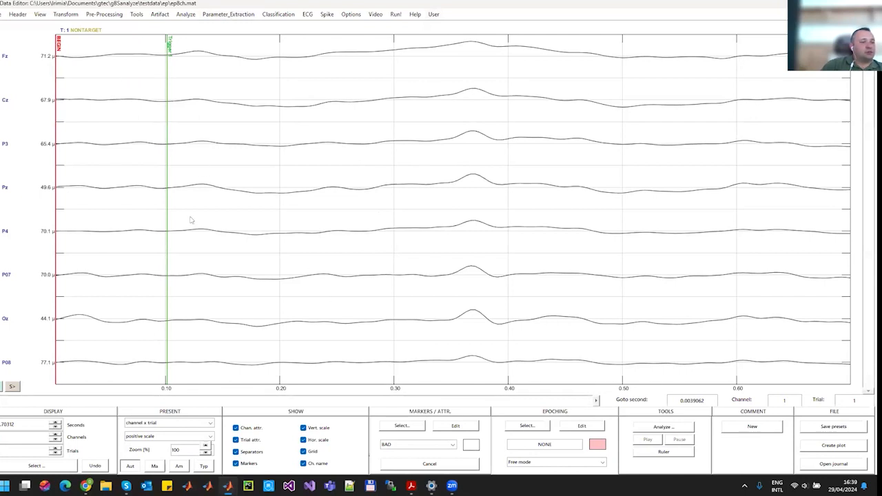
# Check the second trial, return to the first and set the displayed time span to 10 seconds.
pyautogui.click(80, 401)
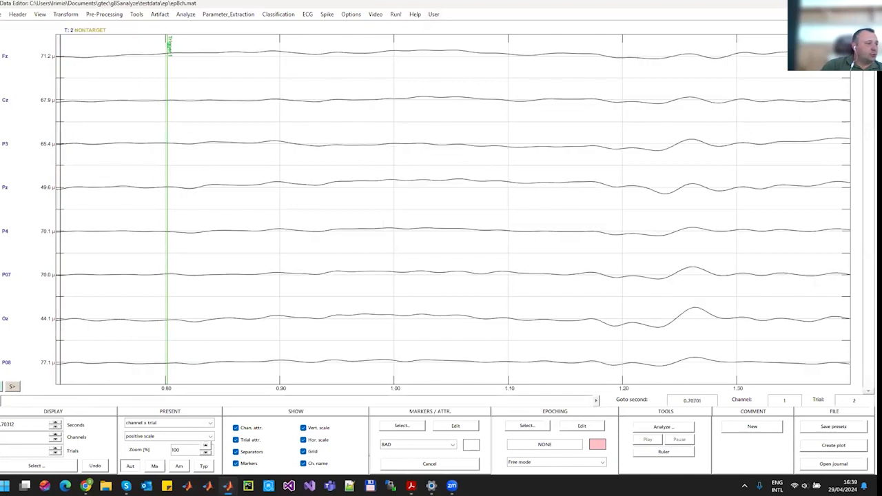
pyautogui.click(1, 401)
pyautogui.doubleClick(22, 424)
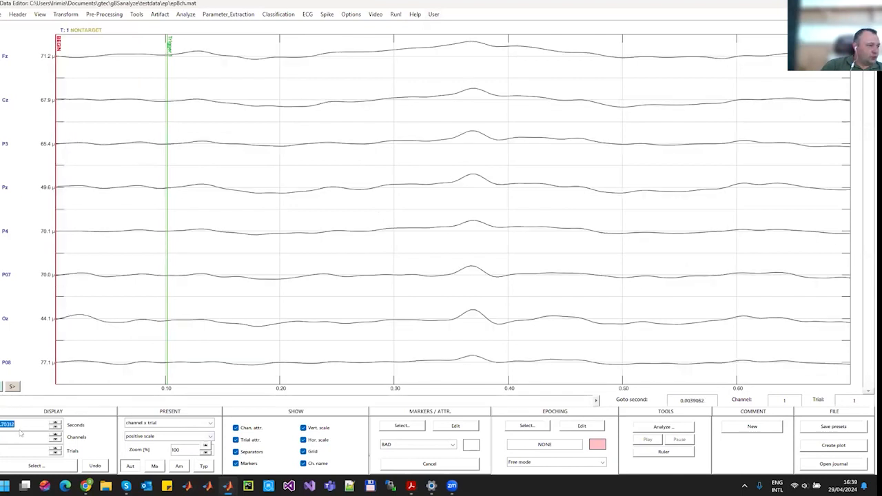
pyautogui.write('10')
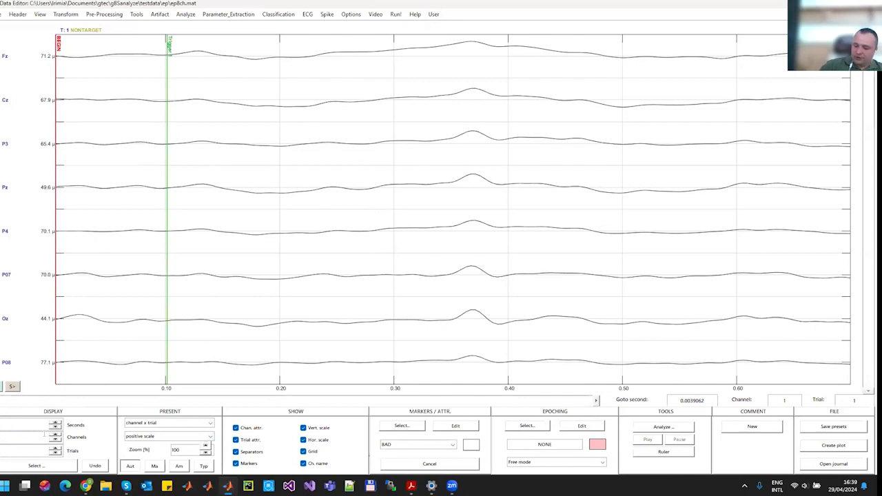
pyautogui.press('Return')
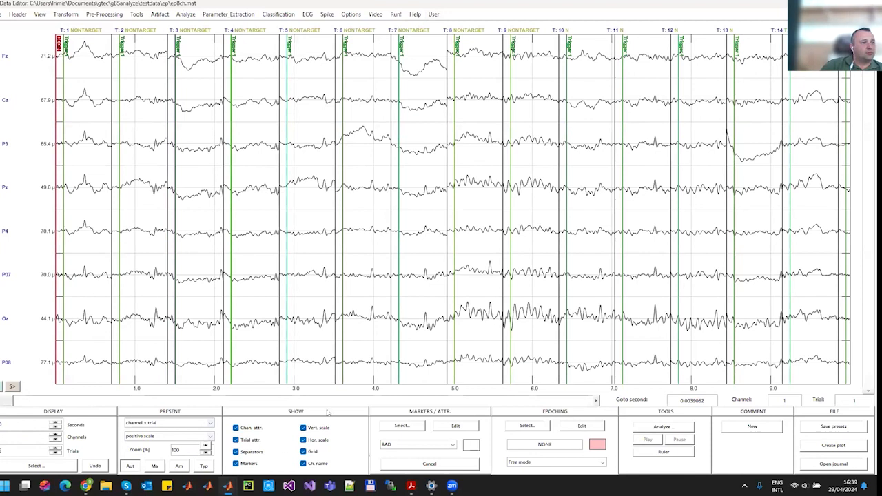
# Page forward through the recording to inspect the TARGET and NONTARGET trials, and return to the segment starting at 10 seconds.
pyautogui.click(386, 402)
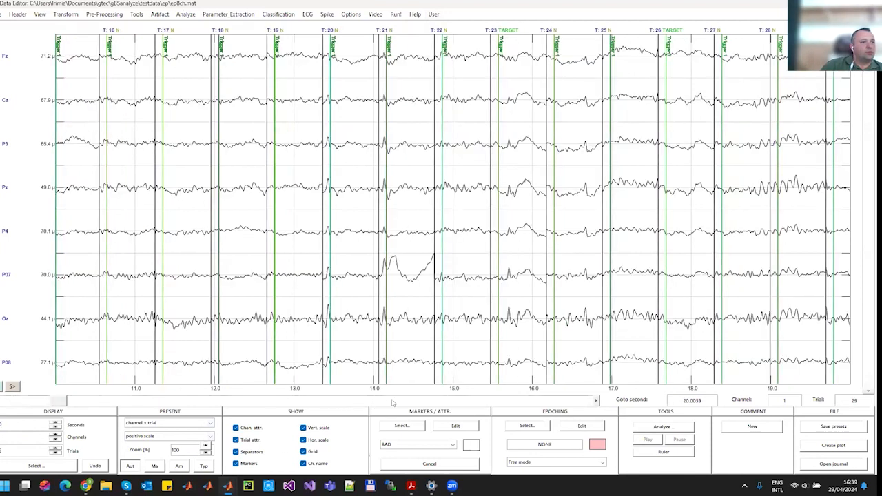
pyautogui.click(441, 401)
pyautogui.click(452, 402)
pyautogui.click(457, 402)
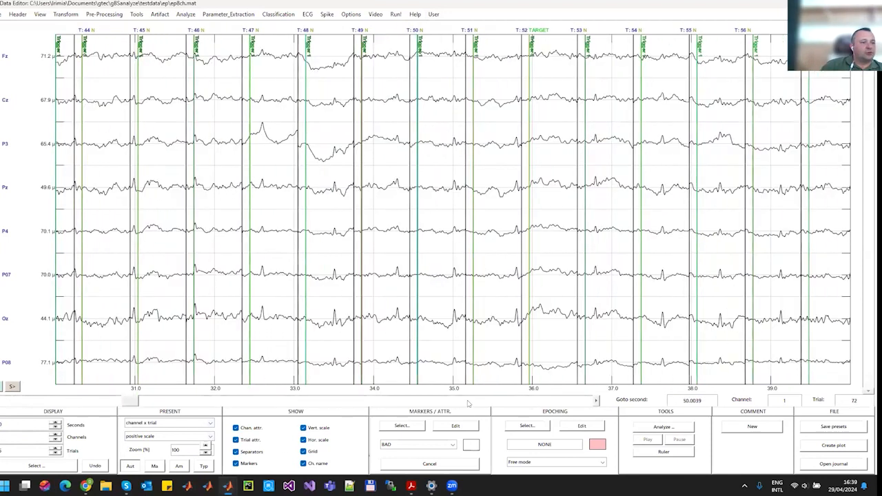
pyautogui.click(469, 403)
pyautogui.click(485, 404)
pyautogui.click(487, 404)
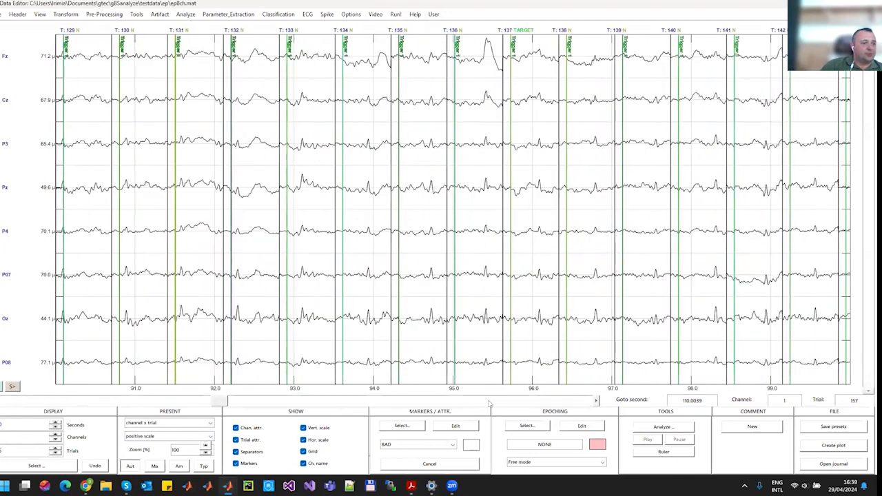
pyautogui.click(488, 404)
pyautogui.click(489, 404)
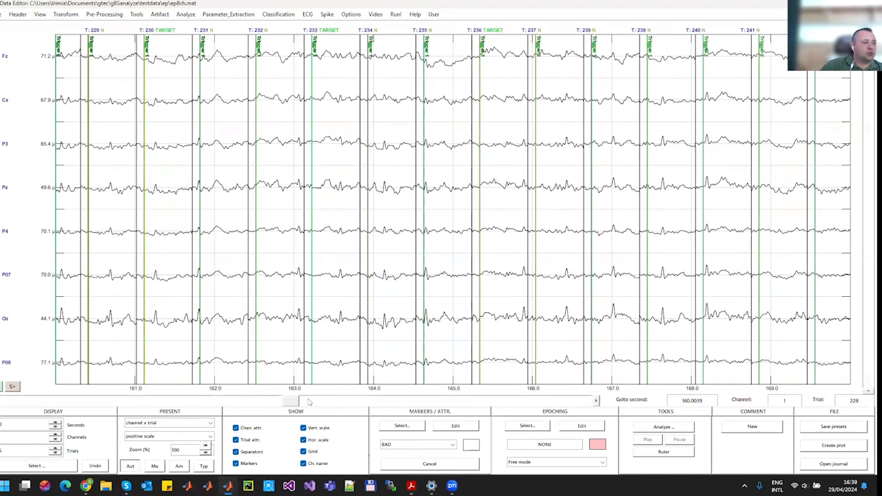
pyautogui.click(254, 405)
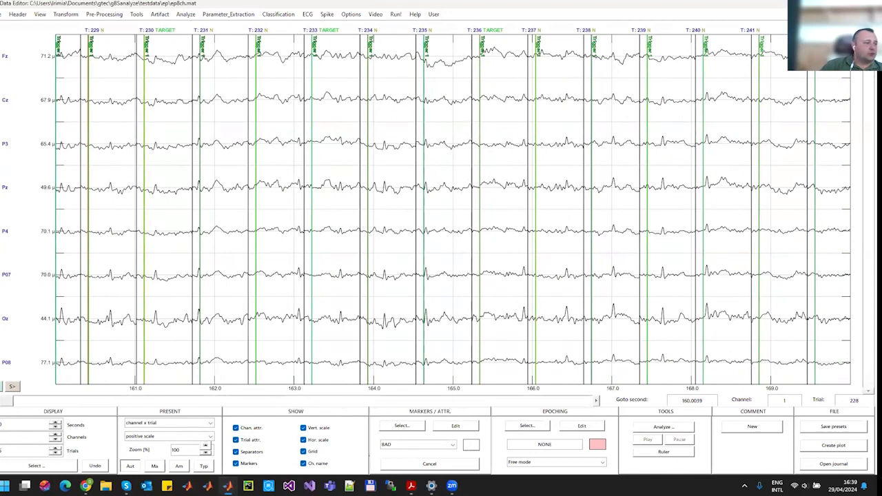
pyautogui.click(239, 399)
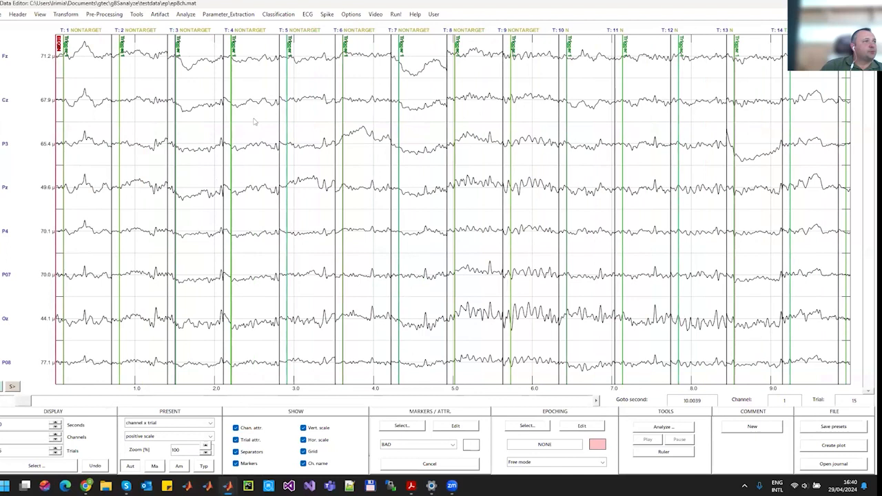
# Start an Average analysis with baseline correction for the reference interval from sample 1 to 26.
pyautogui.click(184, 14)
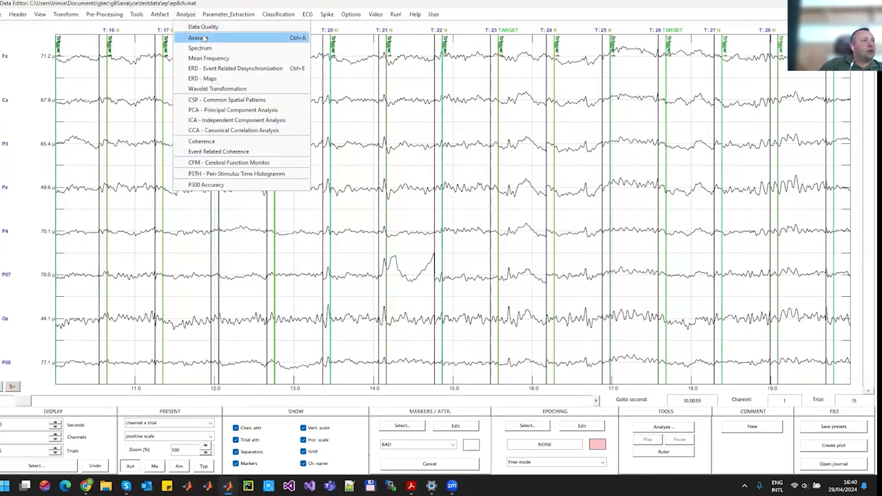
pyautogui.click(203, 38)
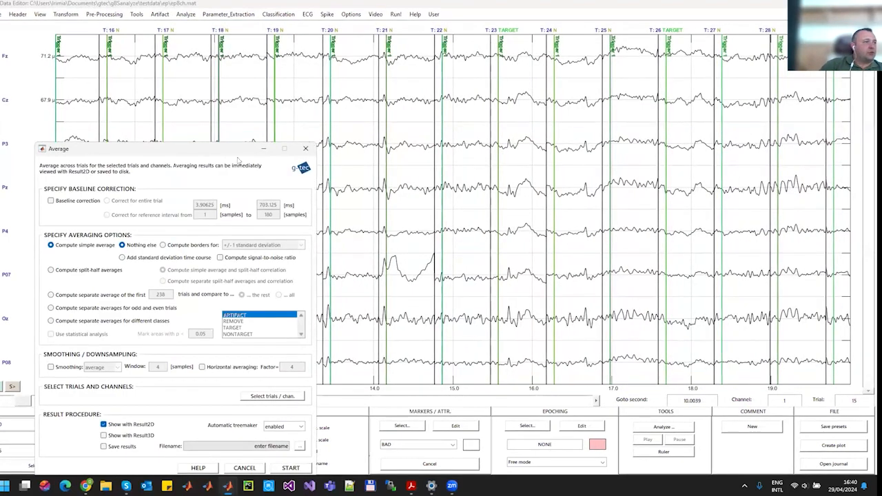
pyautogui.moveTo(202, 153); pyautogui.dragTo(478, 75)
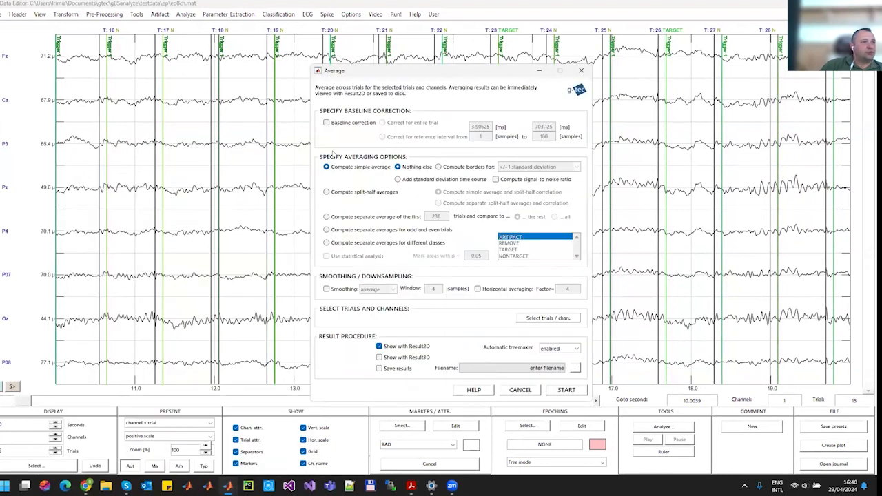
pyautogui.click(339, 122)
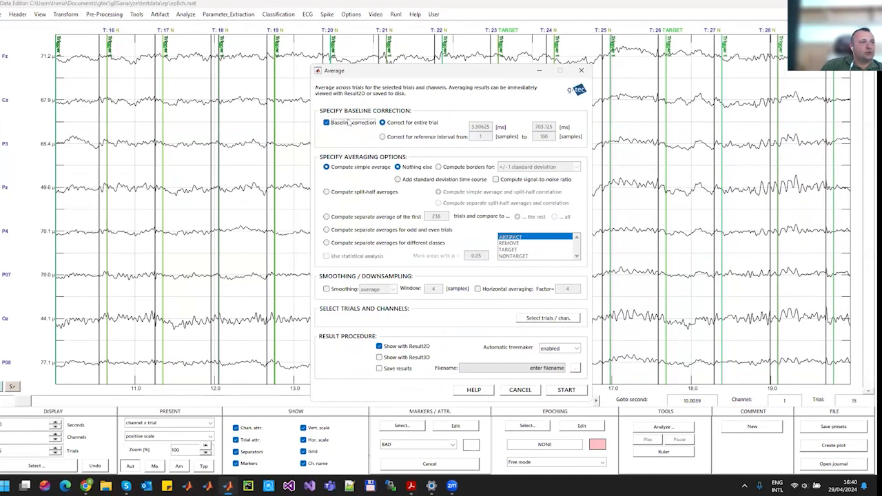
pyautogui.click(399, 138)
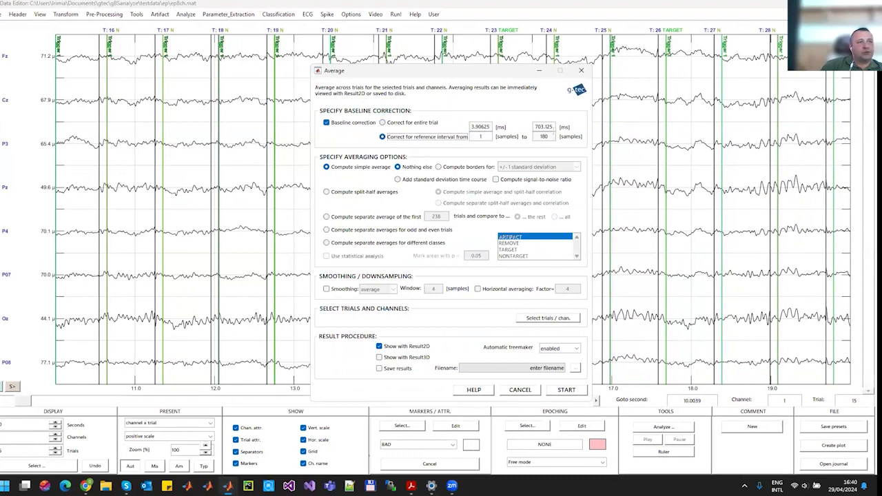
pyautogui.doubleClick(543, 137)
pyautogui.write('26')
pyautogui.press('Return')
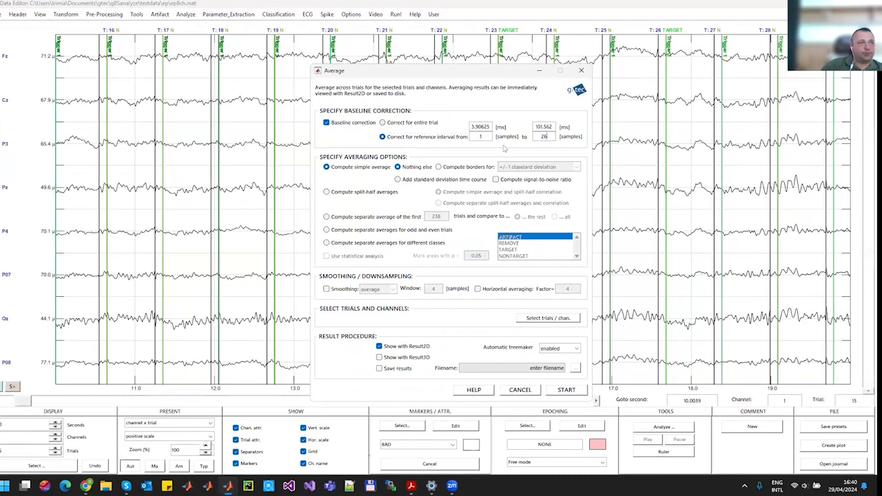
# Compute separate averages for the TARGET and NONTARGET classes with statistical analysis enabled, marking areas with p < 0.05.
pyautogui.click(356, 246)
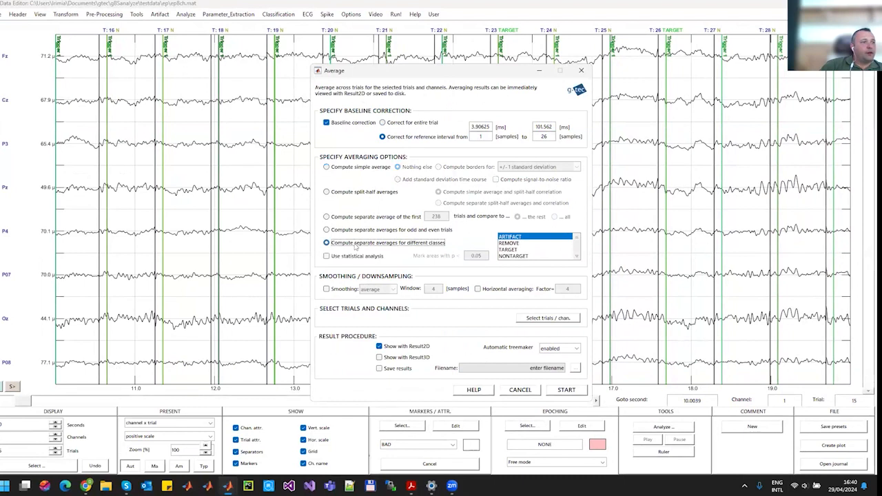
pyautogui.click(351, 256)
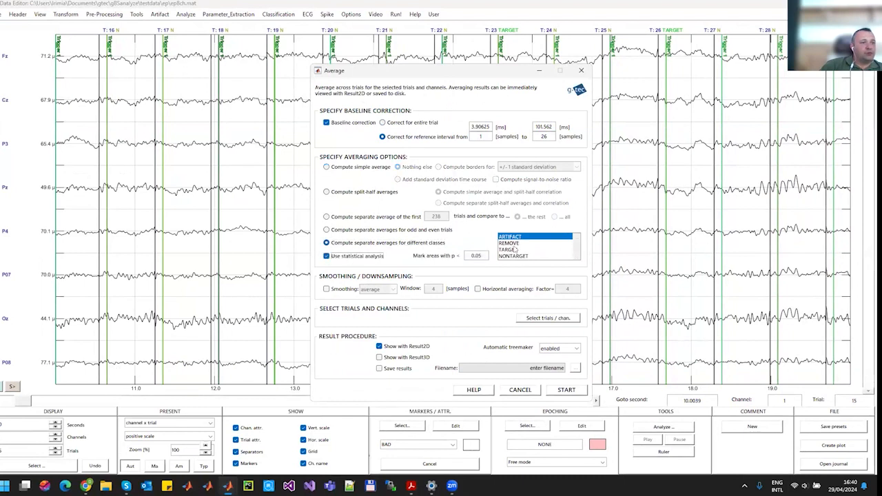
pyautogui.moveTo(514, 251); pyautogui.dragTo(514, 256)
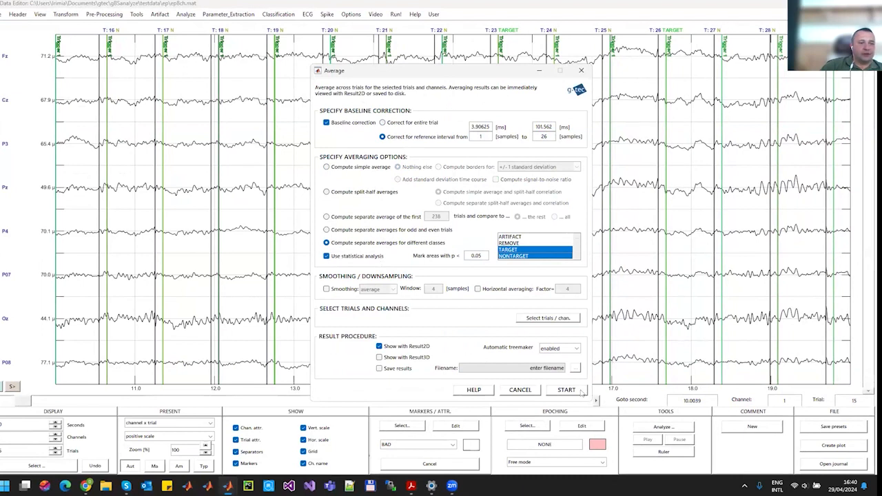
pyautogui.click(579, 390)
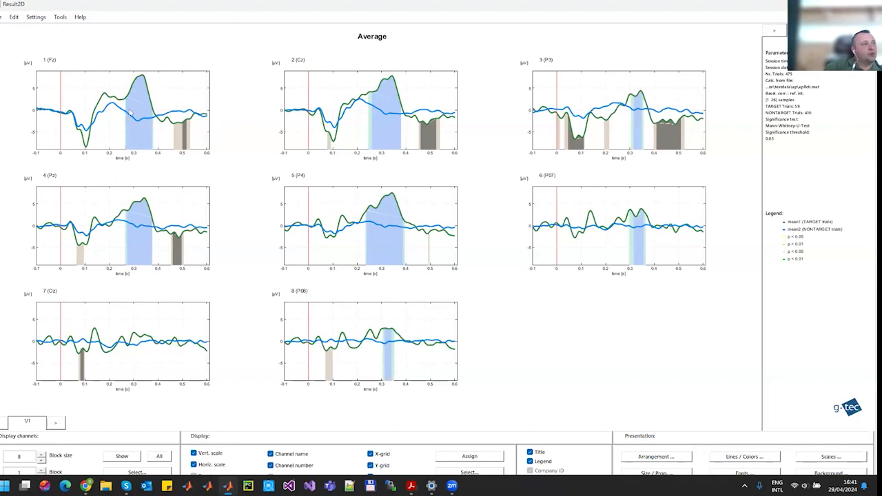
# Open Result Measure for channel Cz and mark the TARGET curve's negative peak at about 0.1 s and positive peak at about 0.34 s.
pyautogui.click(177, 83)
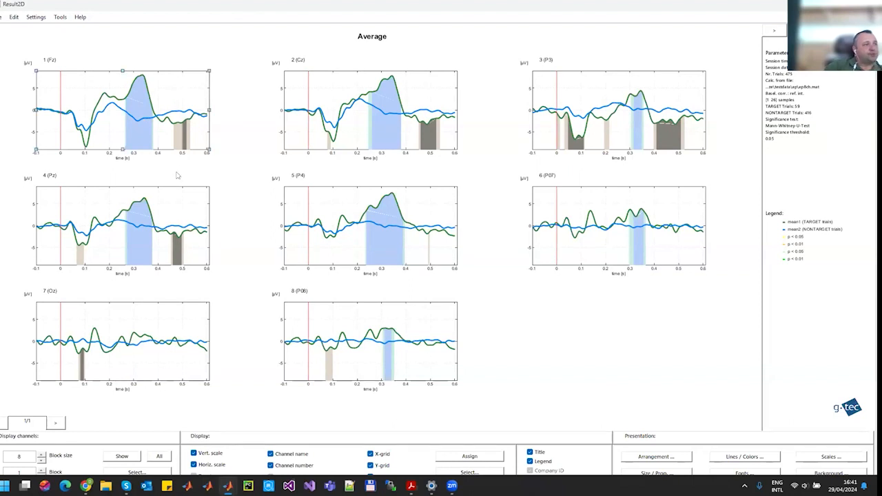
pyautogui.click(335, 89)
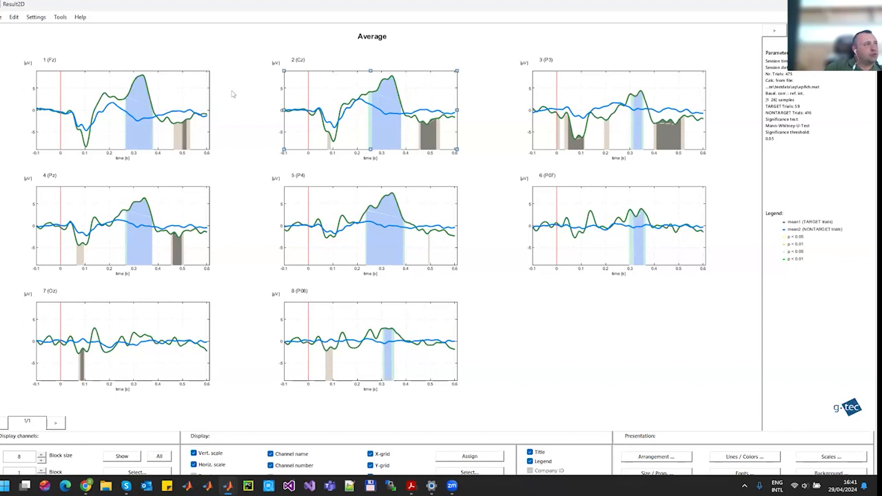
pyautogui.click(60, 17)
pyautogui.click(67, 31)
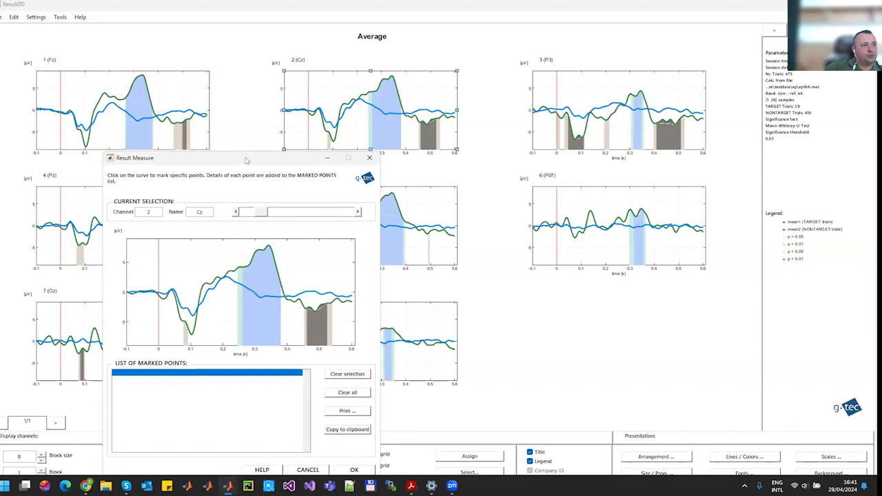
pyautogui.moveTo(242, 156); pyautogui.dragTo(486, 101)
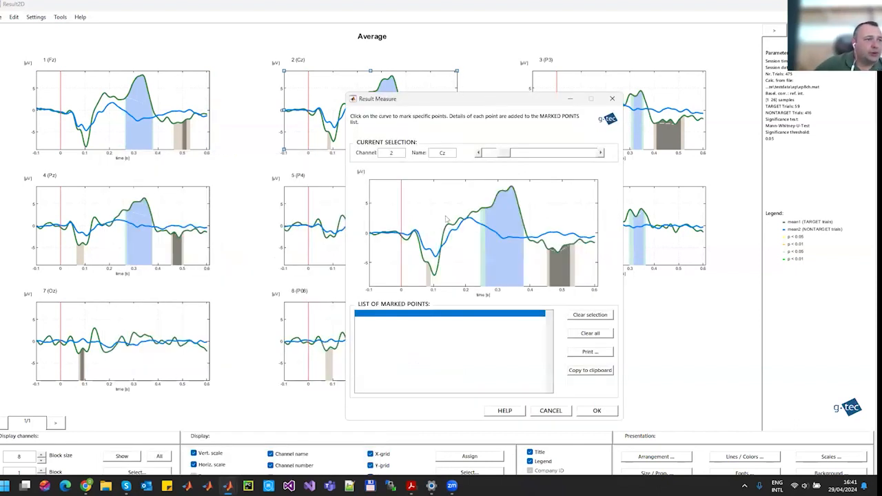
pyautogui.click(434, 274)
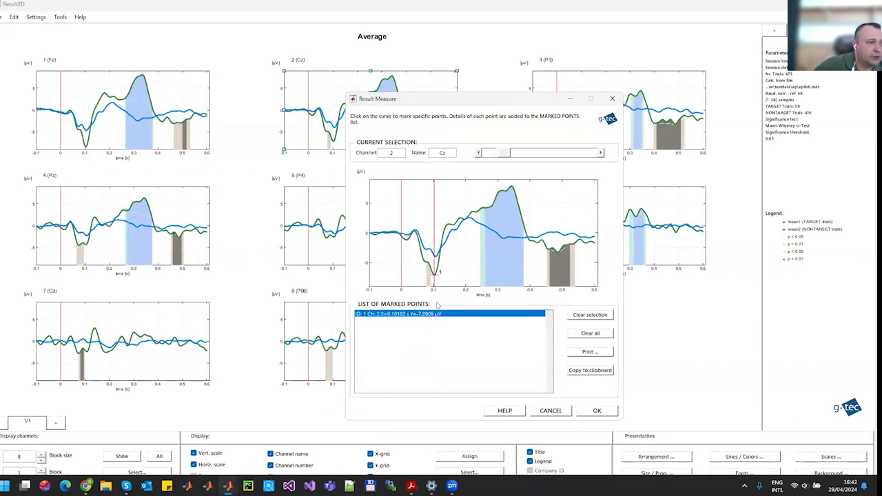
pyautogui.click(511, 189)
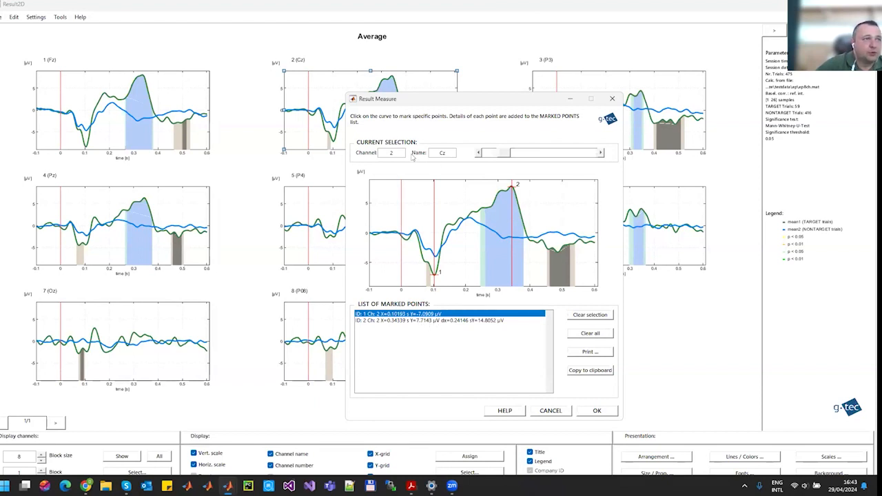
# Mark the TARGET curve's positive peak at about 0.34 s on channel Fz and again on channel Cz.
pyautogui.click(539, 154)
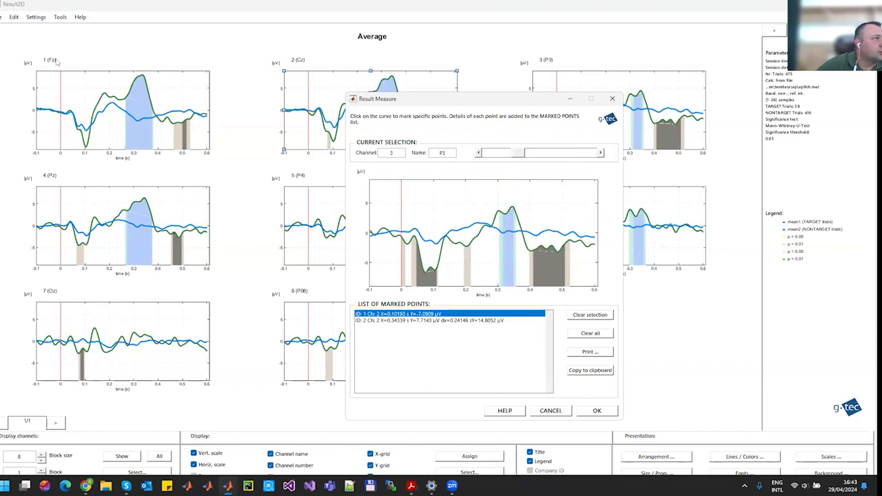
pyautogui.moveTo(526, 104); pyautogui.dragTo(601, 67)
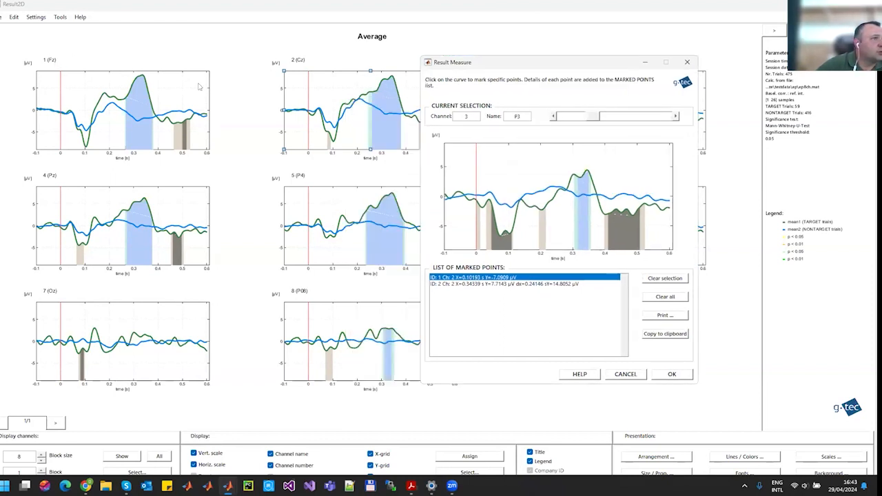
pyautogui.click(554, 117)
pyautogui.click(554, 118)
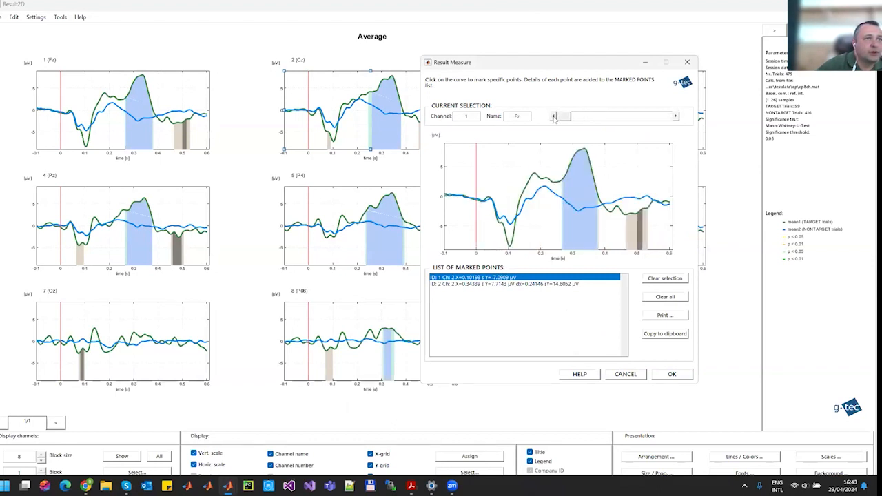
pyautogui.click(585, 150)
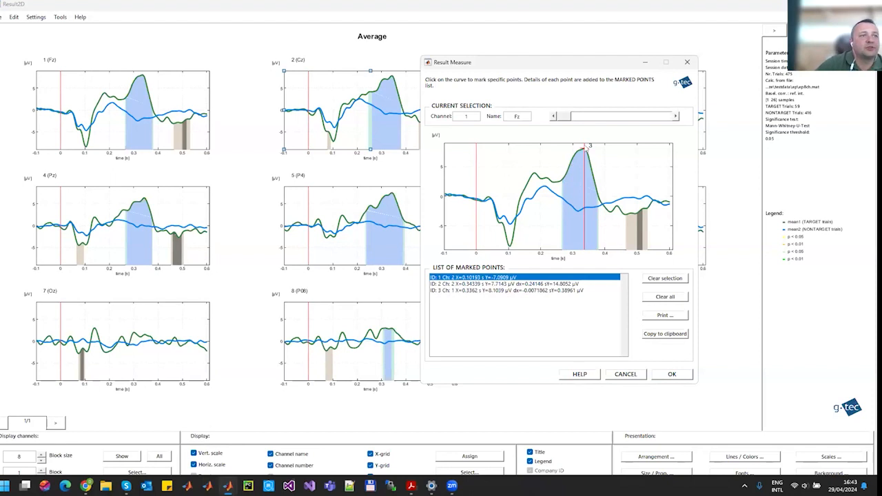
pyautogui.click(675, 115)
pyautogui.click(585, 151)
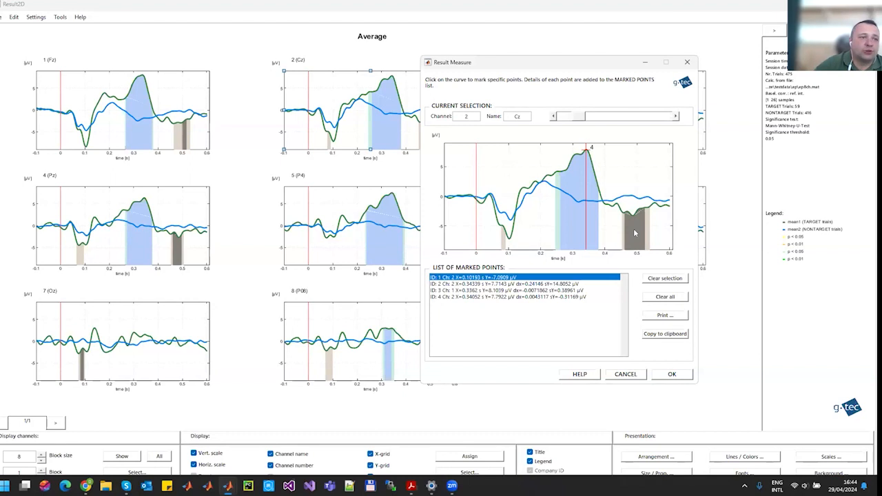
# Cancel the measurement, close the average result without saving it and dismiss the Average dialog.
pyautogui.click(625, 374)
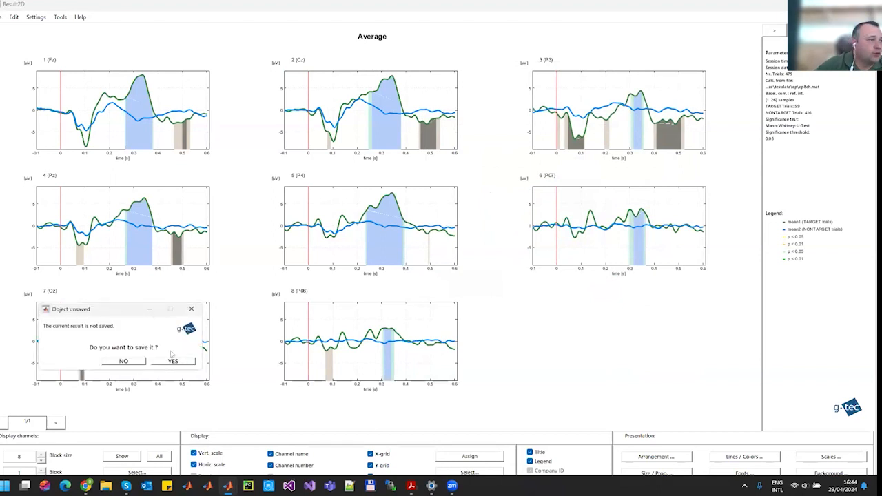
pyautogui.click(123, 360)
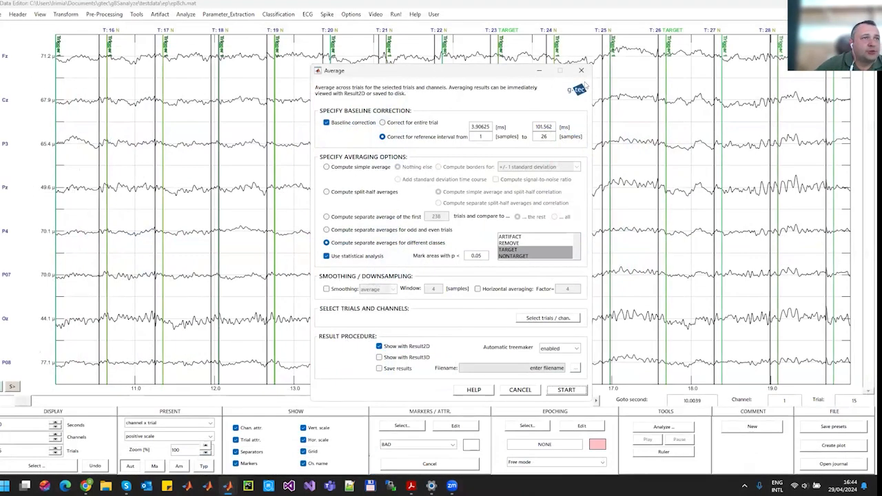
pyautogui.click(583, 71)
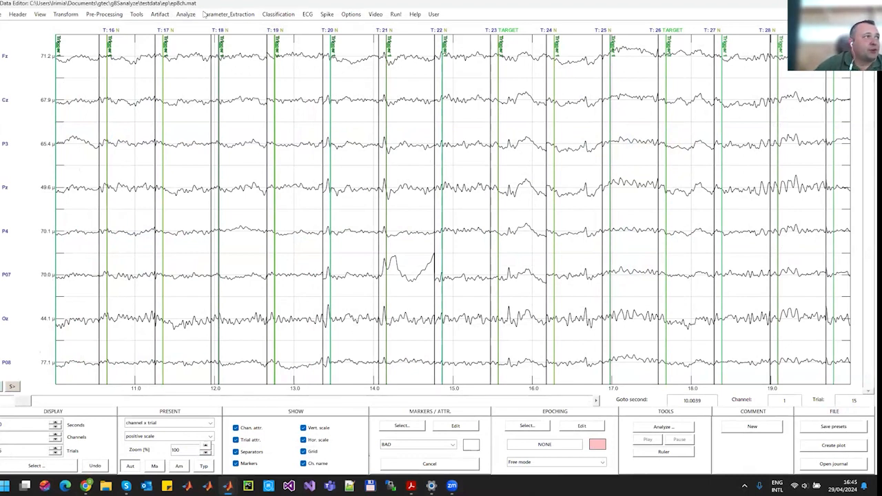
pyautogui.click(232, 15)
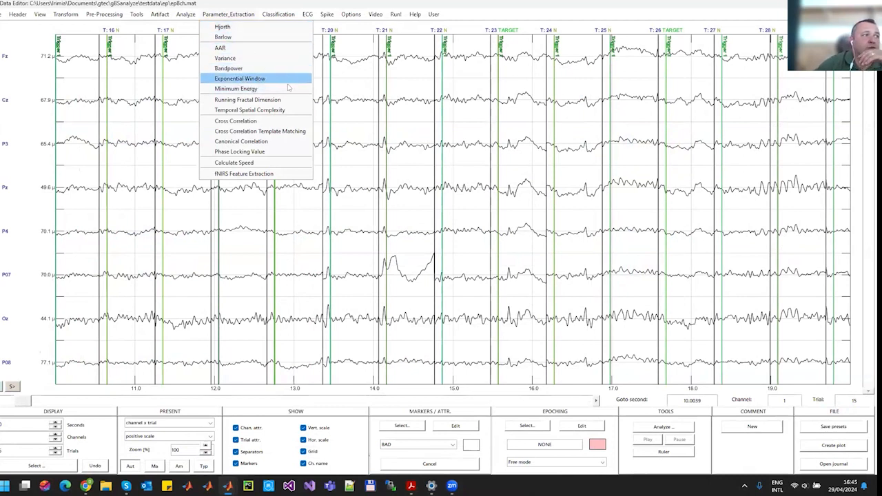
pyautogui.click(381, 93)
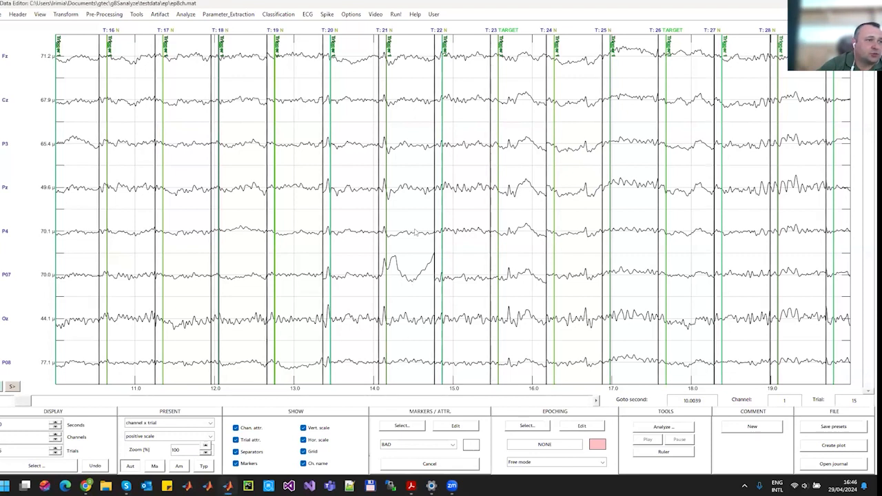
# Assign the ARTIFACT attribute to trial 21, which contains the large deflection on channel PO7.
pyautogui.click(454, 445)
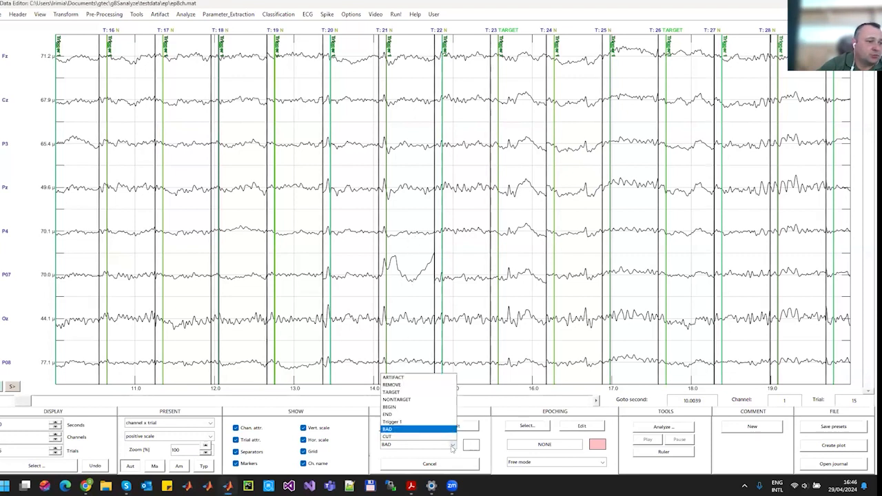
pyautogui.click(401, 377)
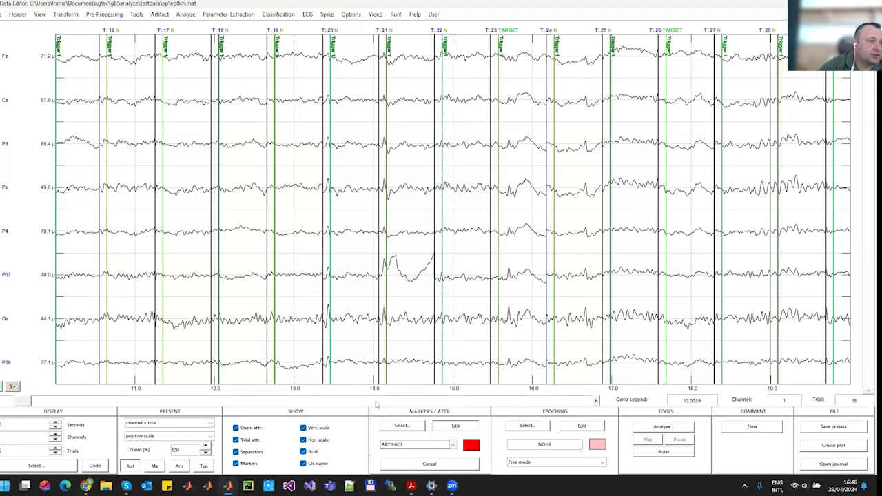
pyautogui.click(410, 282)
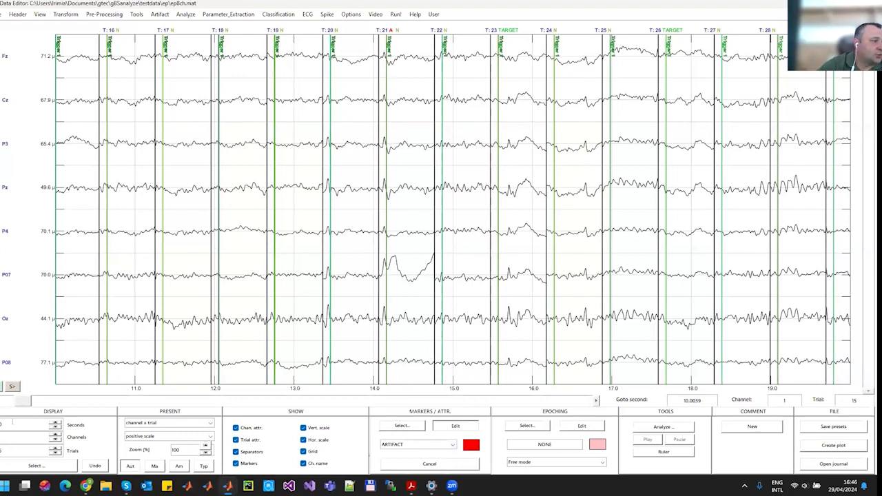
# Set the display to show 4 trials at a time.
pyautogui.moveTo(16, 451); pyautogui.dragTo(0, 450)
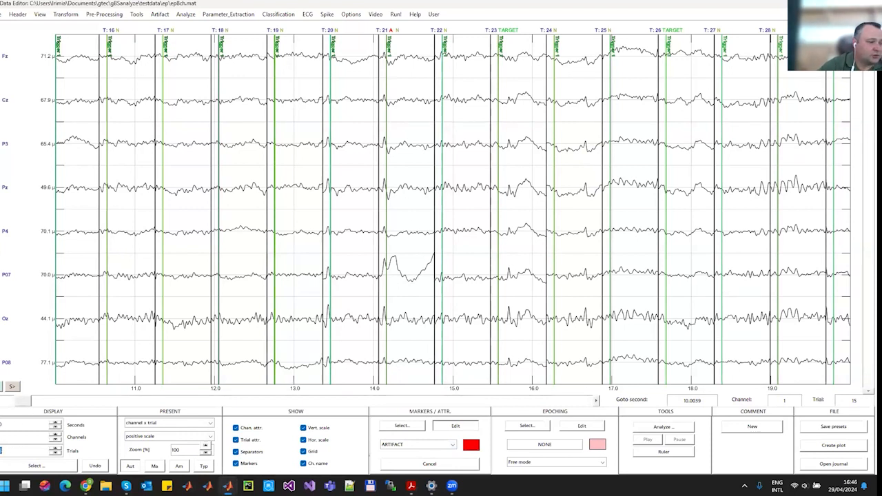
pyautogui.write('4')
pyautogui.press('Return')
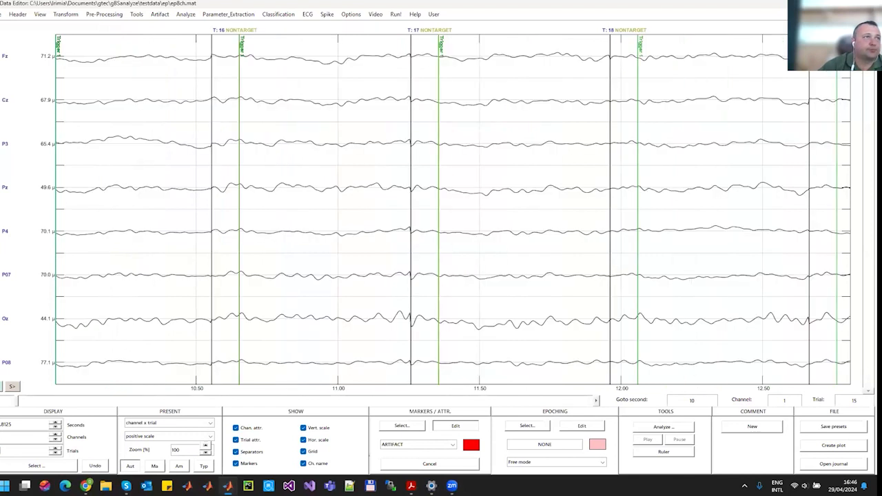
# Page forward through the recording and assign the ARTIFACT attribute to trial 64.
pyautogui.click(546, 403)
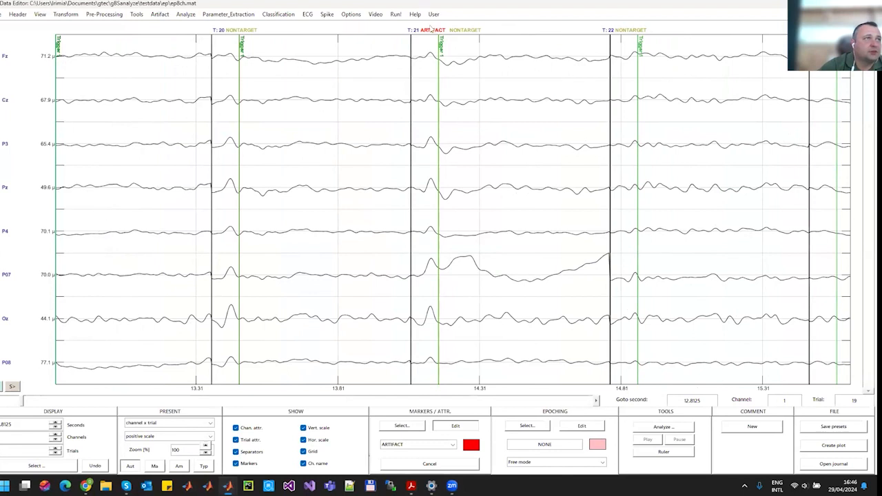
pyautogui.click(501, 401)
pyautogui.click(501, 401)
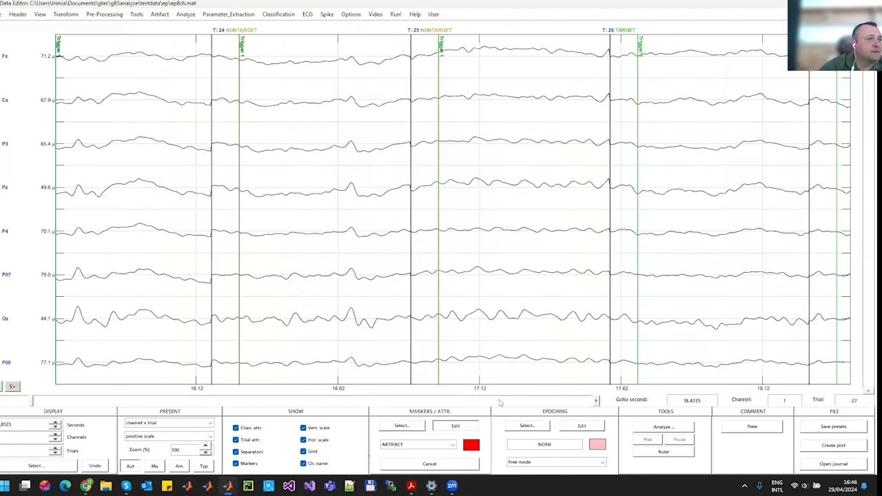
pyautogui.click(501, 401)
pyautogui.click(501, 401)
pyautogui.click(501, 401)
pyautogui.click(500, 401)
pyautogui.click(500, 401)
pyautogui.click(501, 401)
pyautogui.click(501, 401)
pyautogui.click(500, 401)
pyautogui.click(500, 401)
pyautogui.click(384, 143)
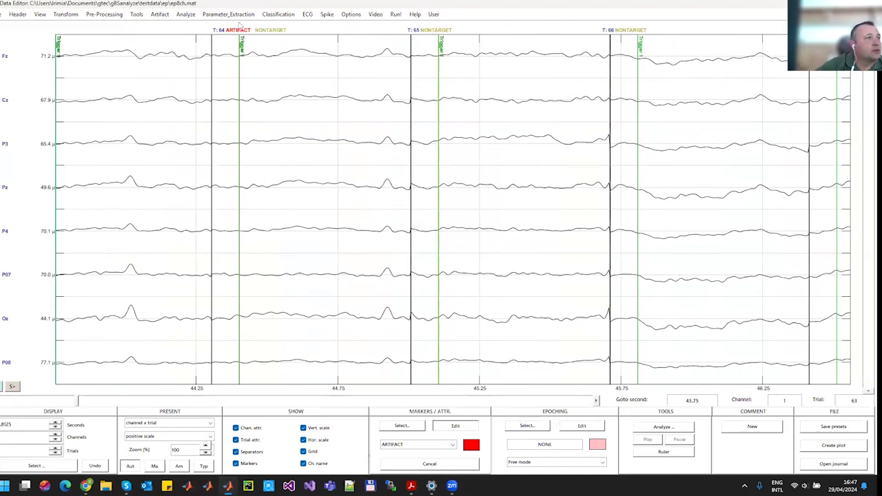
# Cut all trials carrying the ARTIFACT attribute from the data with Cut Trials & Channels and confirm the removal.
pyautogui.click(109, 16)
pyautogui.moveTo(67, 14)
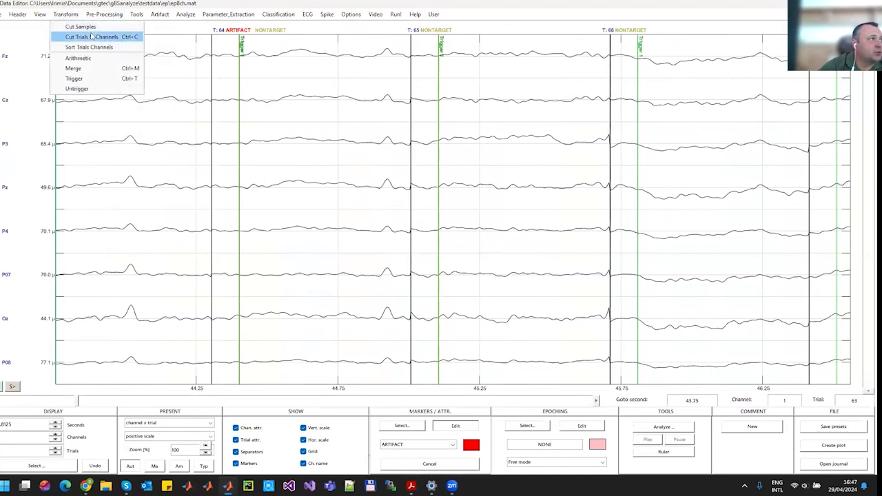
pyautogui.click(84, 37)
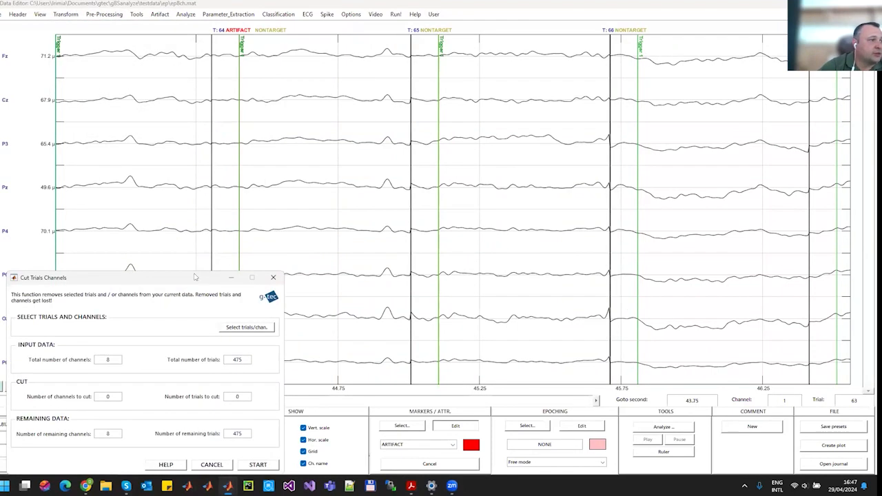
pyautogui.click(411, 251)
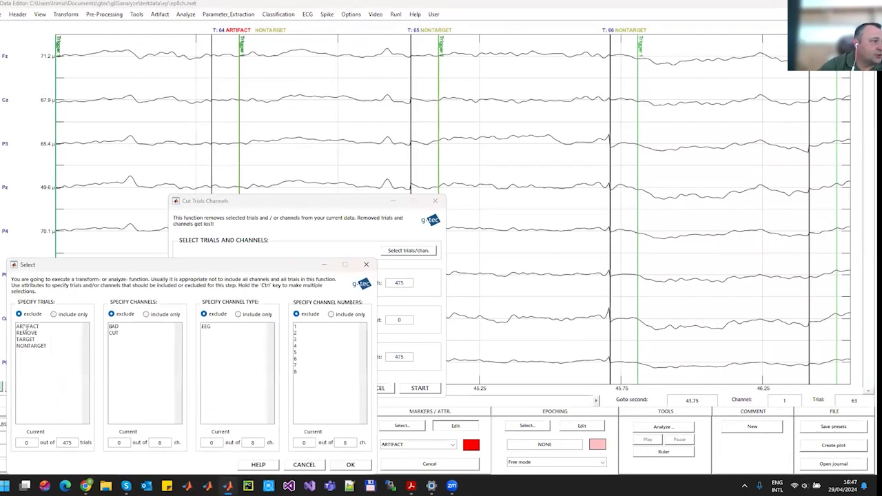
pyautogui.click(31, 326)
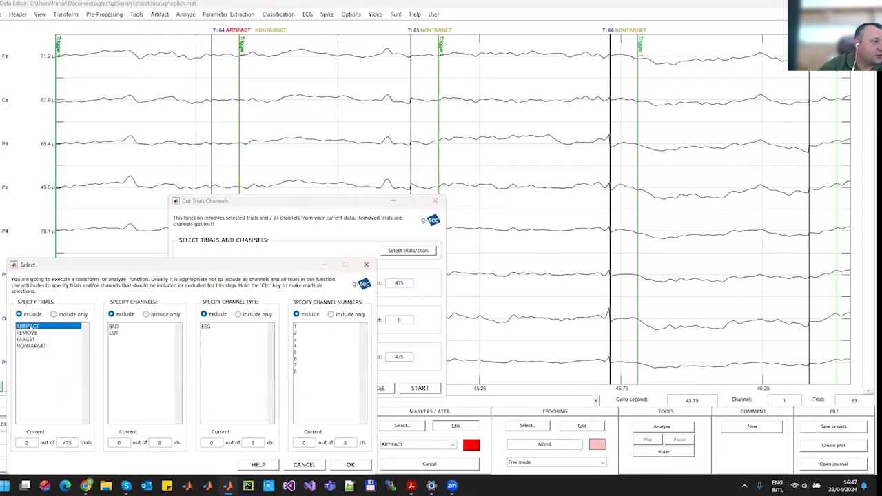
pyautogui.click(355, 466)
pyautogui.click(427, 390)
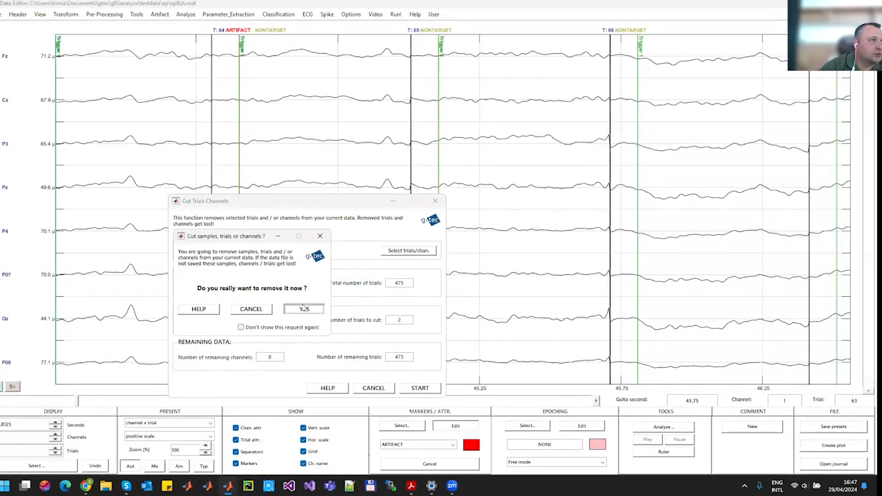
pyautogui.click(304, 309)
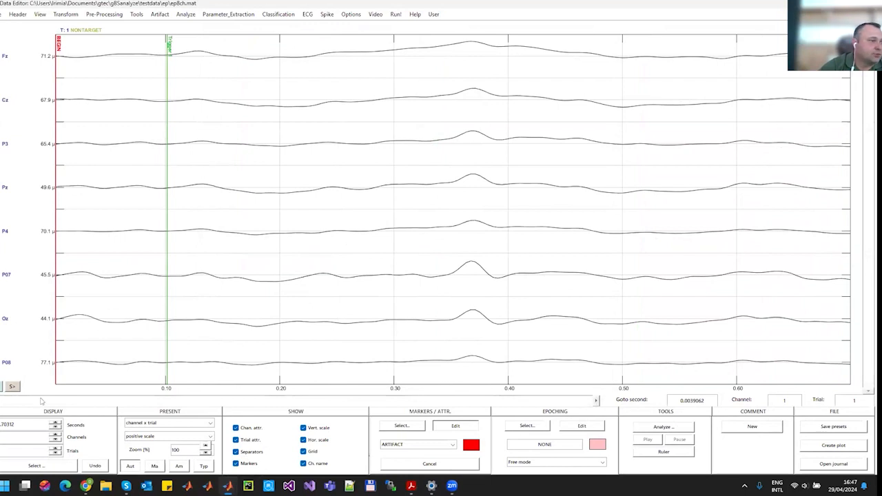
# Look through the first few trials of the recording and return to trial 1.
pyautogui.click(46, 402)
pyautogui.click(45, 402)
pyautogui.click(45, 402)
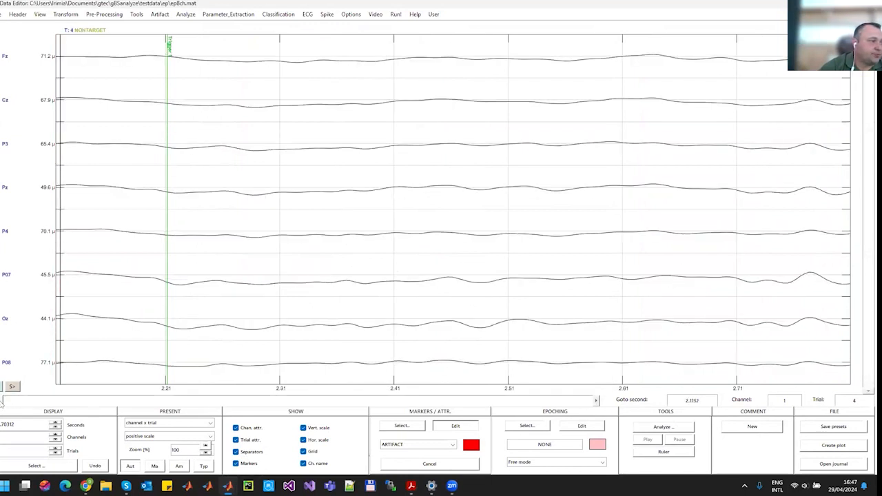
pyautogui.click(2, 402)
pyautogui.click(43, 403)
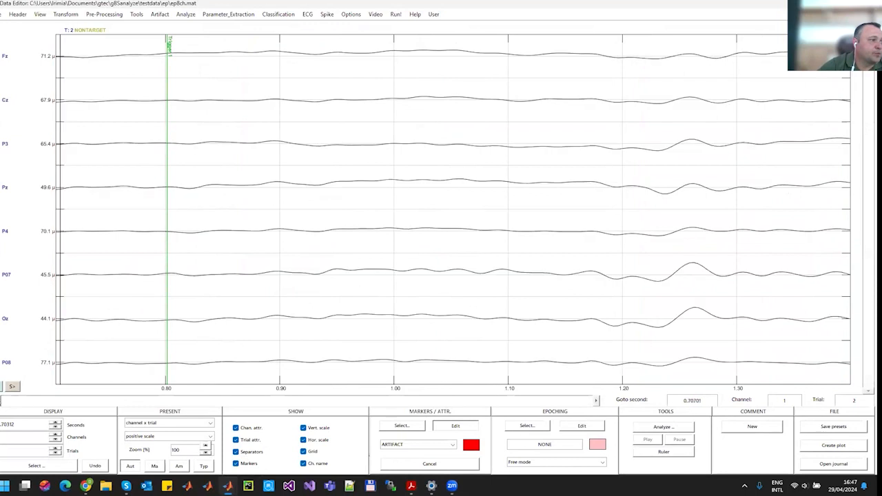
pyautogui.click(66, 401)
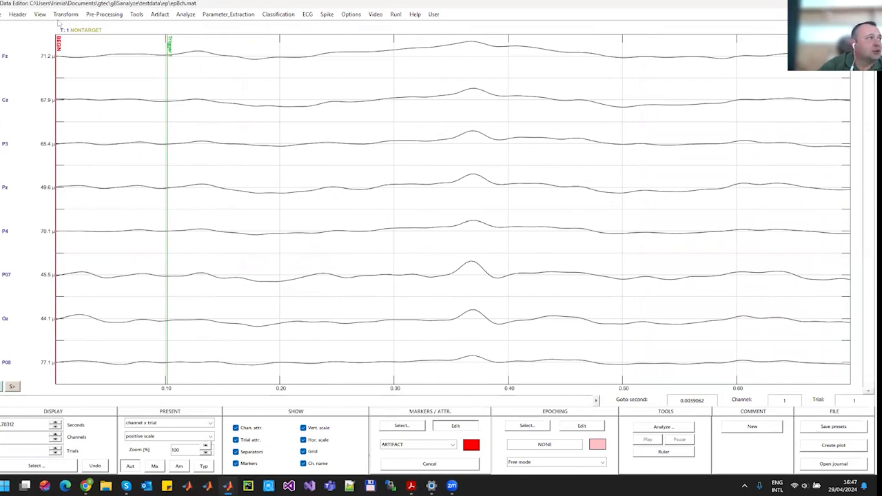
# Import the recoveriX recording rawData2.tar.gz from the 20200206_104414 folder.
pyautogui.click(0, 15)
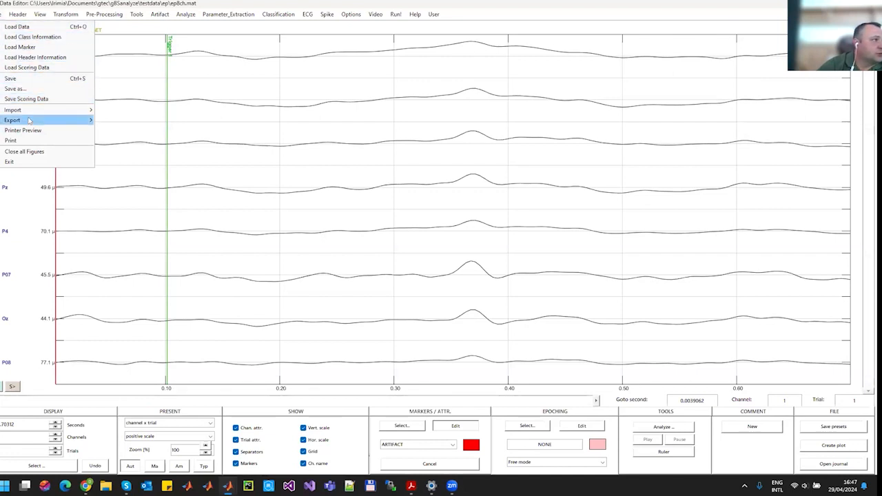
pyautogui.moveTo(31, 111)
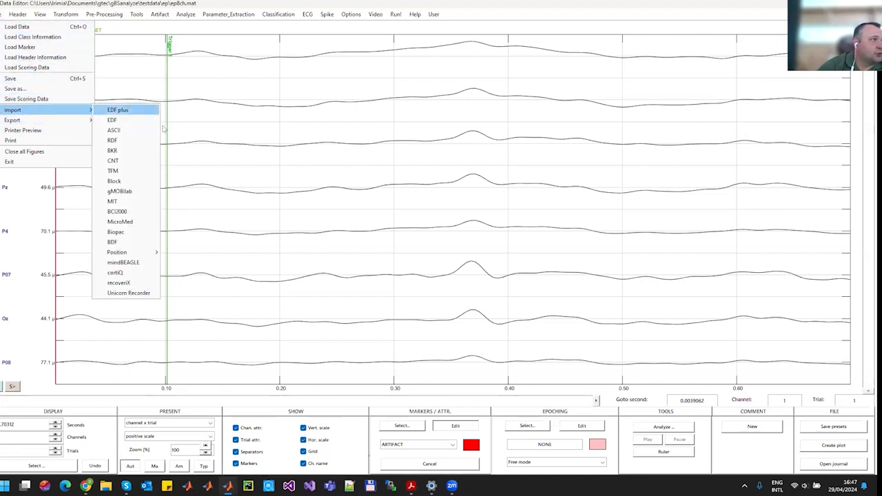
pyautogui.click(124, 283)
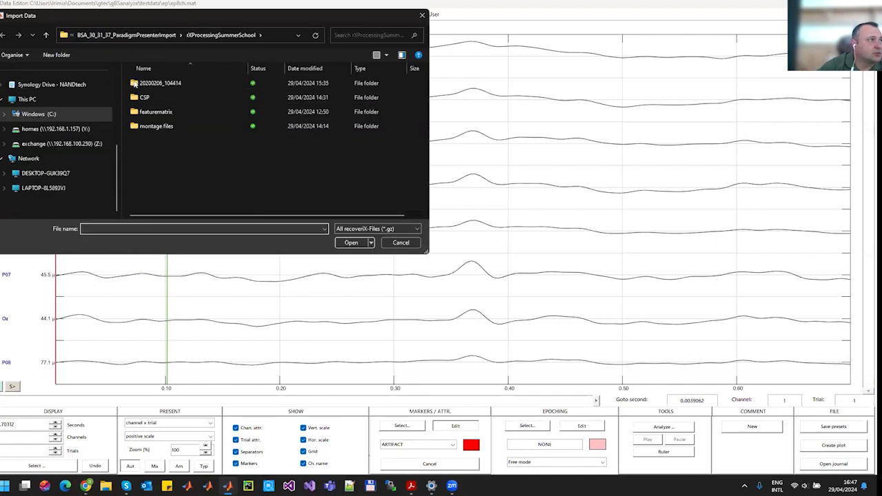
pyautogui.doubleClick(160, 82)
pyautogui.click(156, 126)
pyautogui.doubleClick(156, 126)
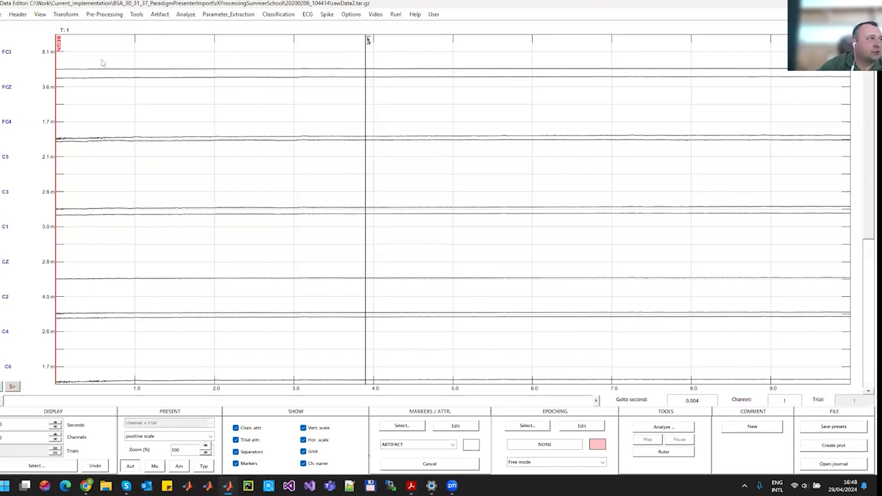
# Cut the first 10000 ms from the imported recording with Cut Samples and confirm the removal.
pyautogui.click(66, 14)
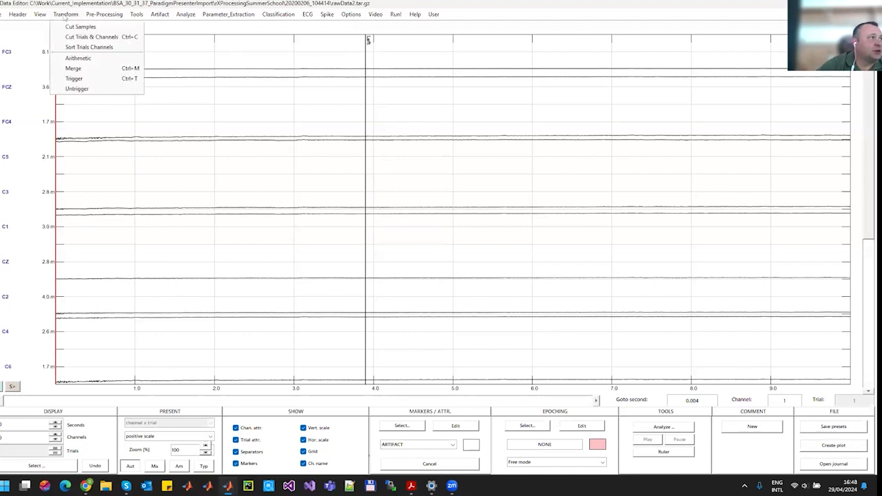
pyautogui.click(102, 27)
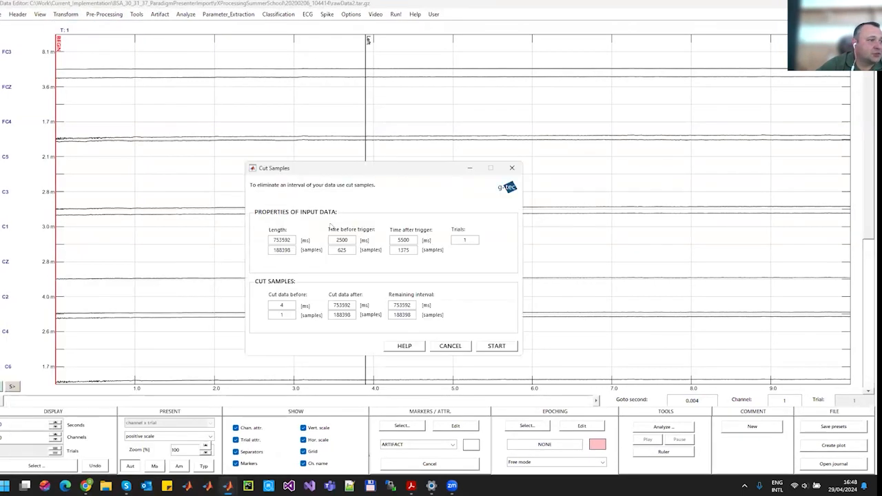
pyautogui.doubleClick(282, 305)
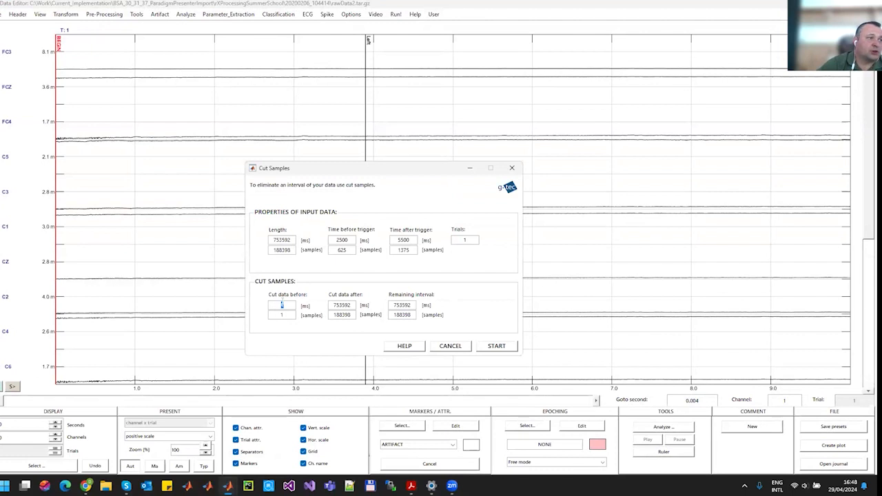
pyautogui.write('100')
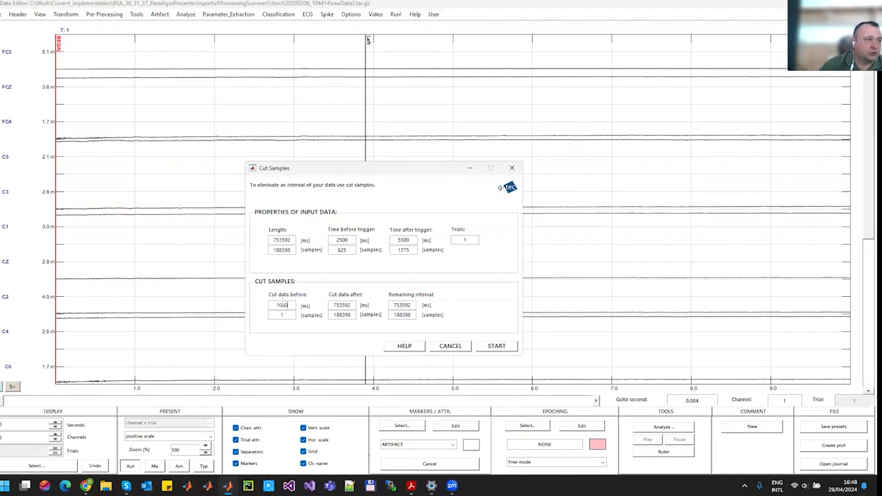
pyautogui.write('00')
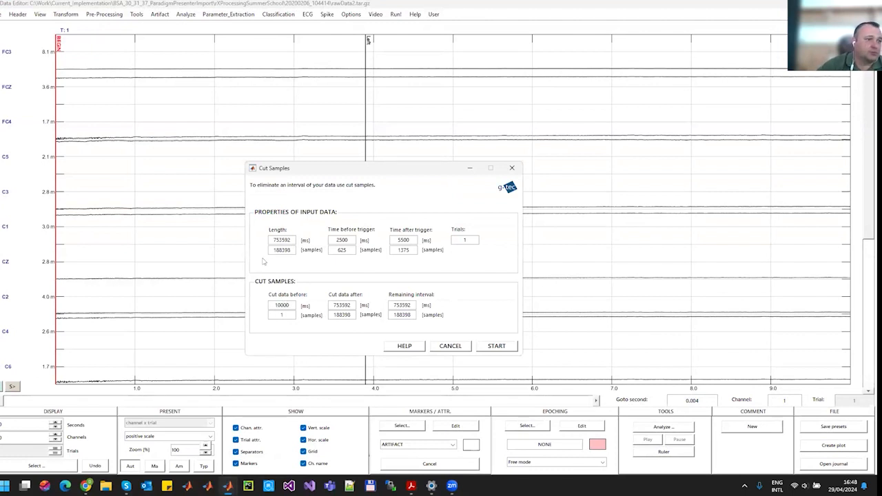
pyautogui.click(502, 347)
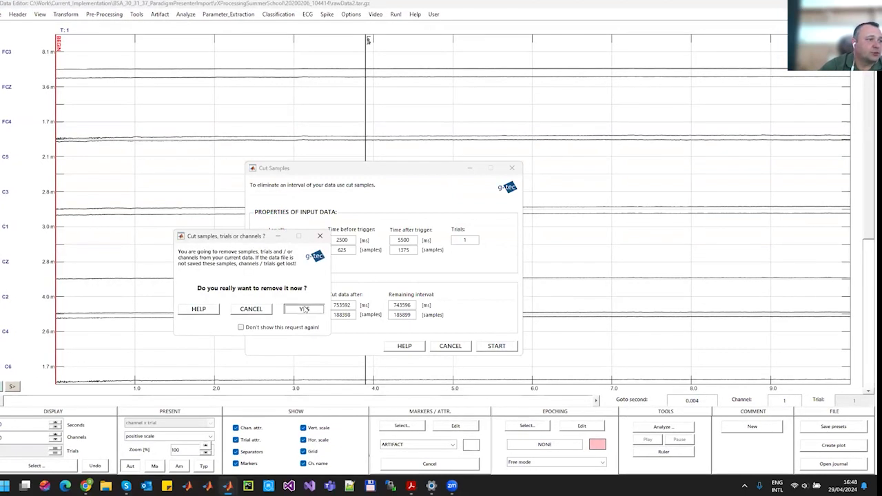
pyautogui.click(305, 309)
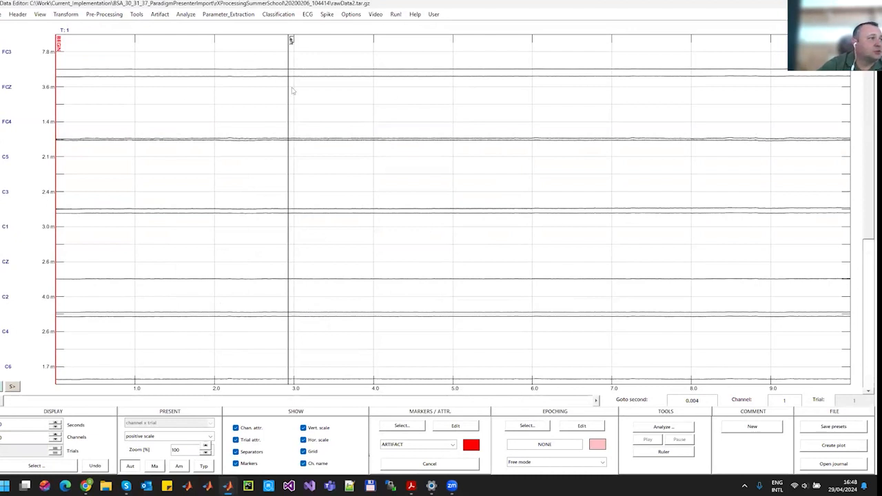
# Split the recording into lined-up trials of 2000 ms without a trigger, using the Trigger function.
pyautogui.click(66, 14)
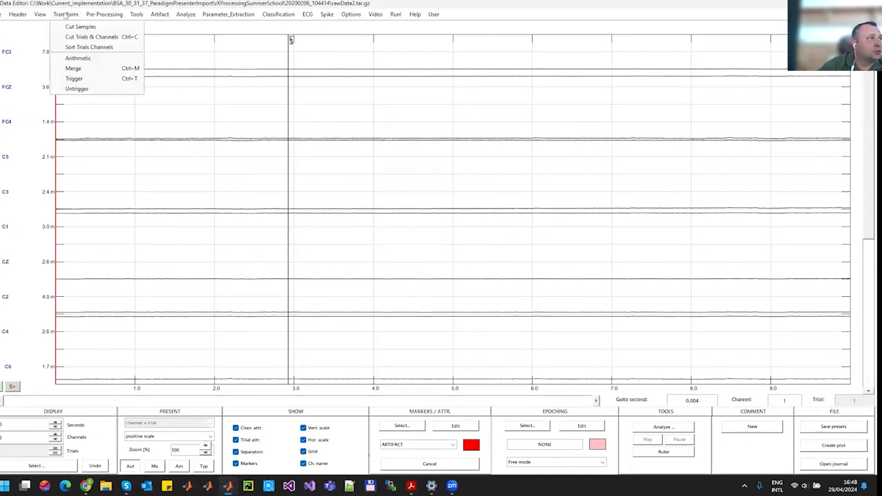
pyautogui.click(80, 78)
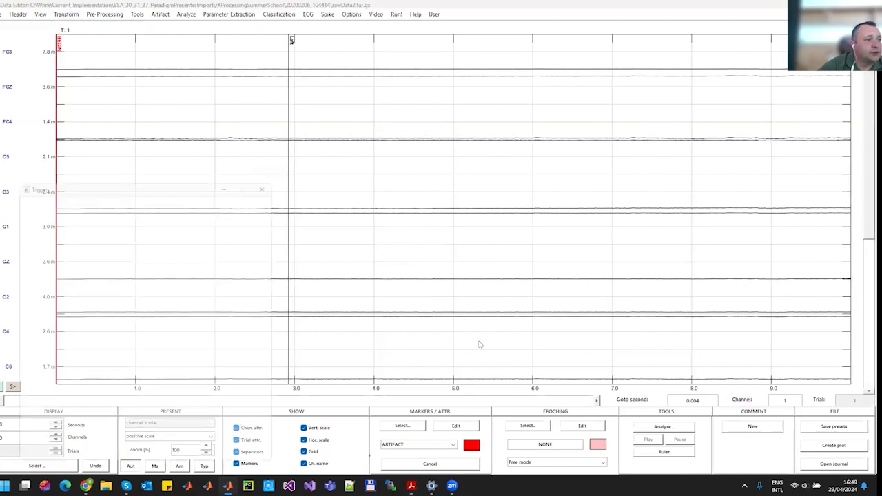
pyautogui.moveTo(193, 179); pyautogui.dragTo(395, 73)
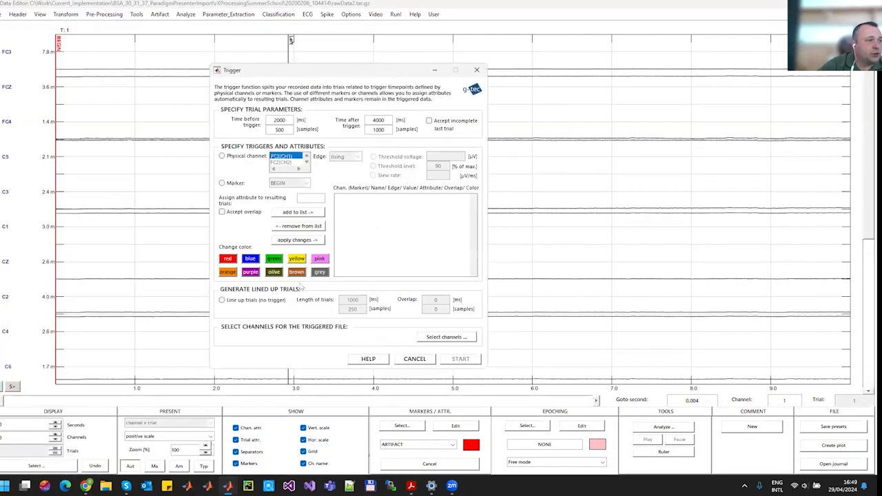
pyautogui.click(254, 300)
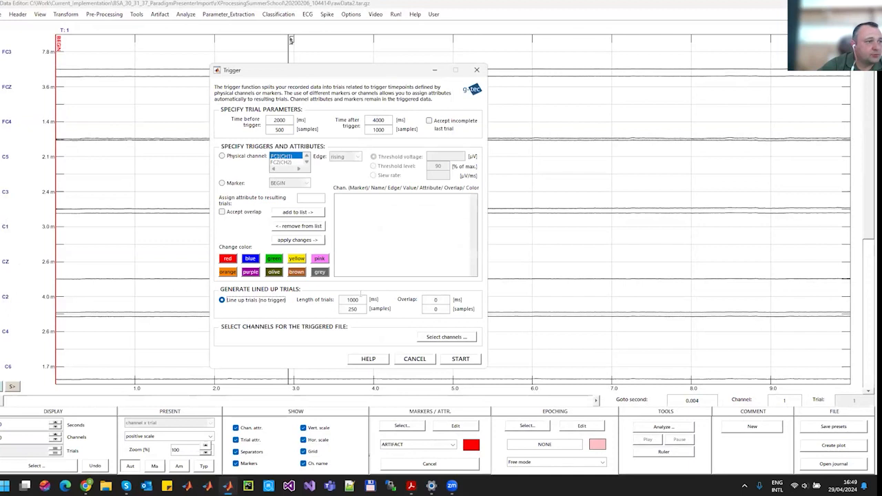
pyautogui.doubleClick(340, 301)
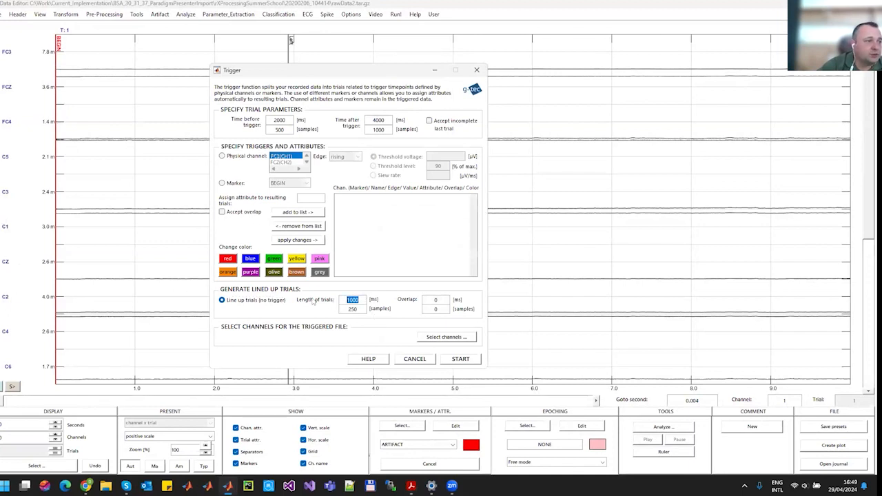
pyautogui.write('2000')
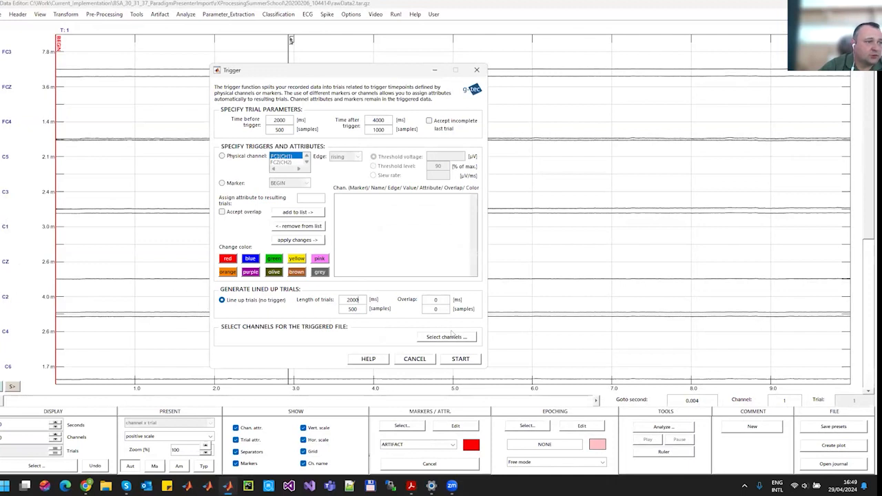
pyautogui.click(461, 361)
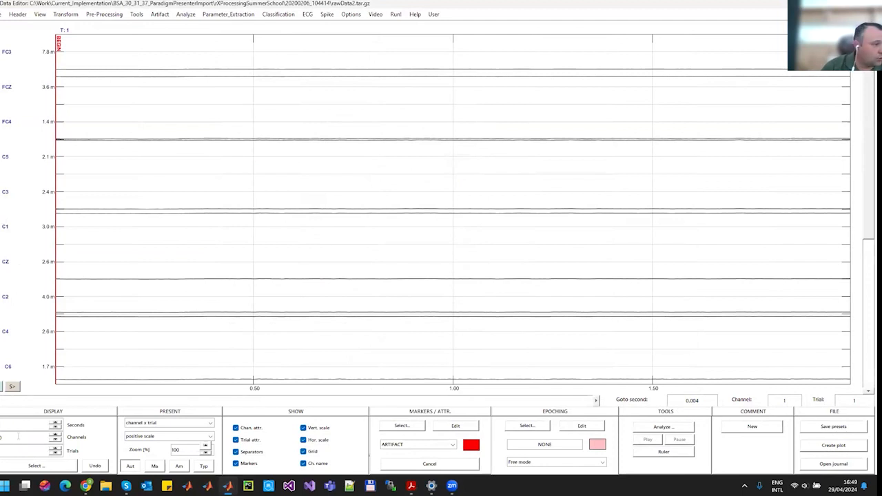
# Display 10 seconds at a time and page through the lined-up trials as far as trial 26.
pyautogui.press('Return')
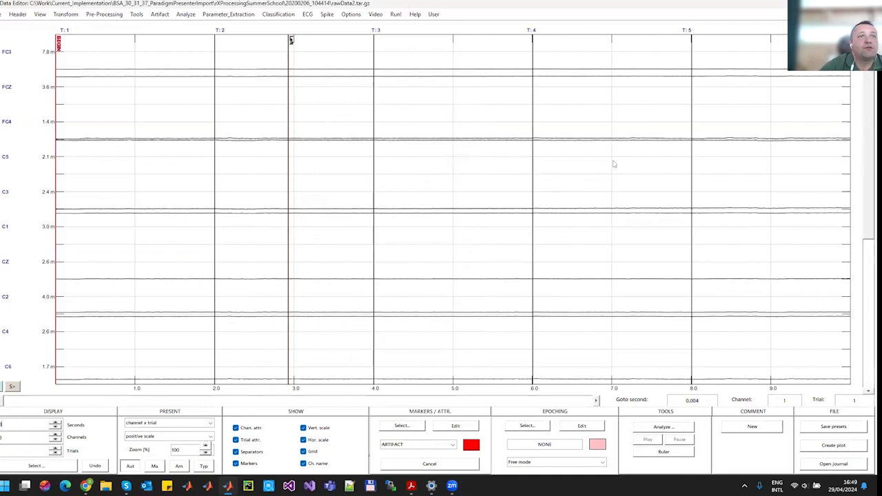
pyautogui.click(280, 406)
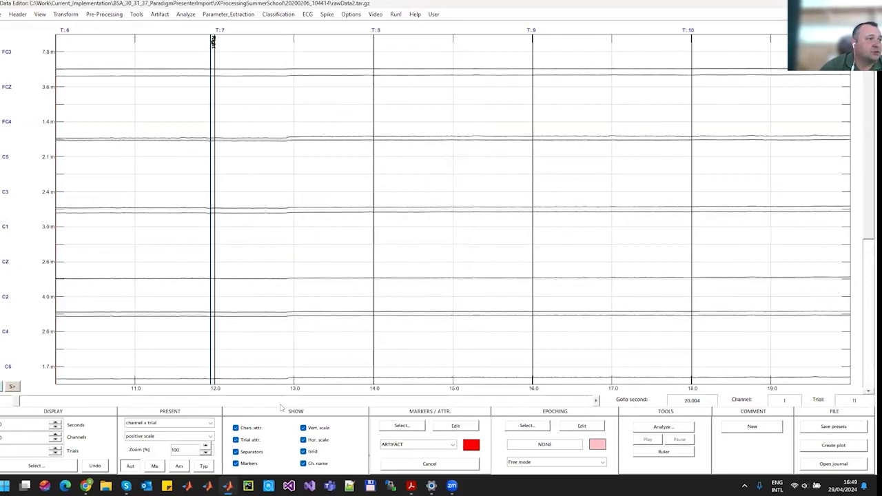
pyautogui.click(281, 405)
pyautogui.click(331, 404)
pyautogui.click(331, 404)
pyautogui.click(346, 405)
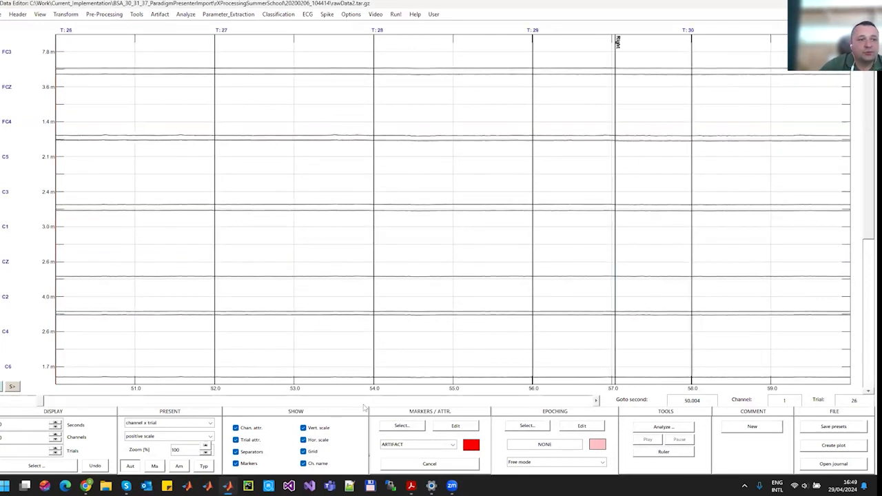
# Page forward through the lined-up trials from trial 26 to trial 86, checking the Left and Right markers.
pyautogui.click(393, 405)
pyautogui.click(405, 403)
pyautogui.click(406, 404)
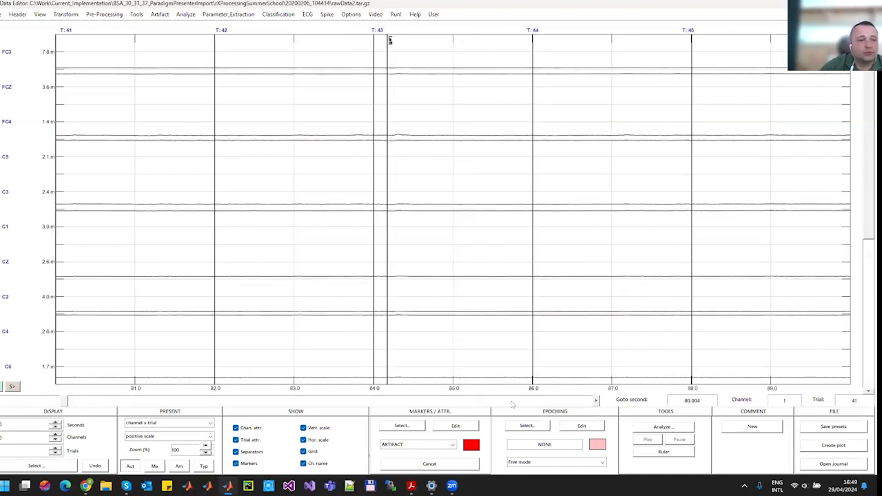
pyautogui.click(528, 405)
pyautogui.click(544, 404)
pyautogui.click(562, 401)
pyautogui.click(562, 401)
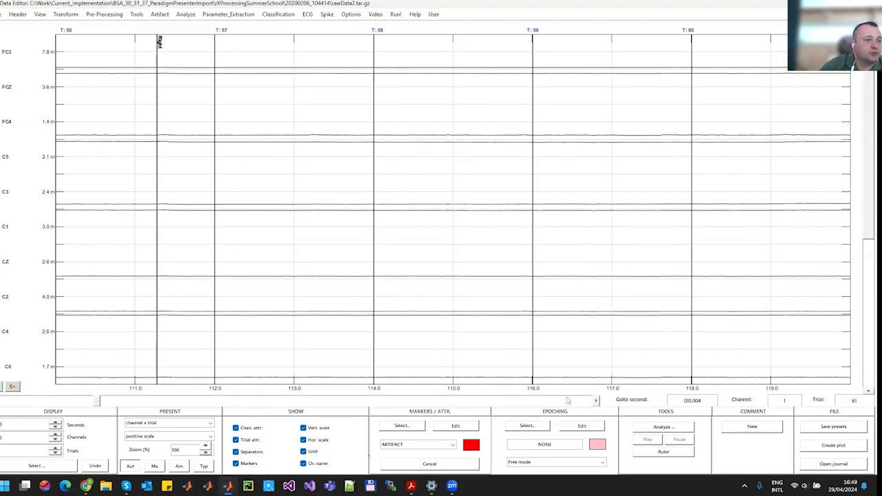
pyautogui.click(572, 403)
pyautogui.click(572, 402)
pyautogui.click(457, 403)
pyautogui.click(457, 403)
pyautogui.click(457, 403)
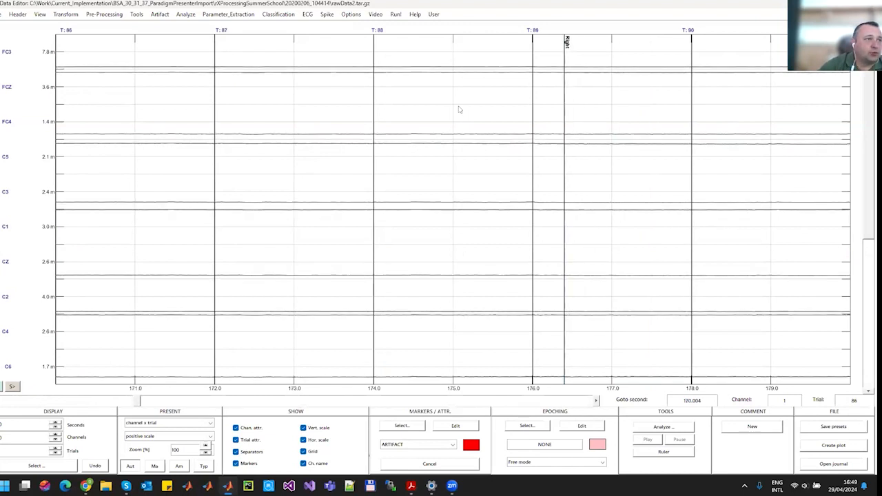
# Choose the ANALYZE epoch type and mark an epoch on channel C5 across trial 88, from about 174 to 176 s.
pyautogui.click(527, 425)
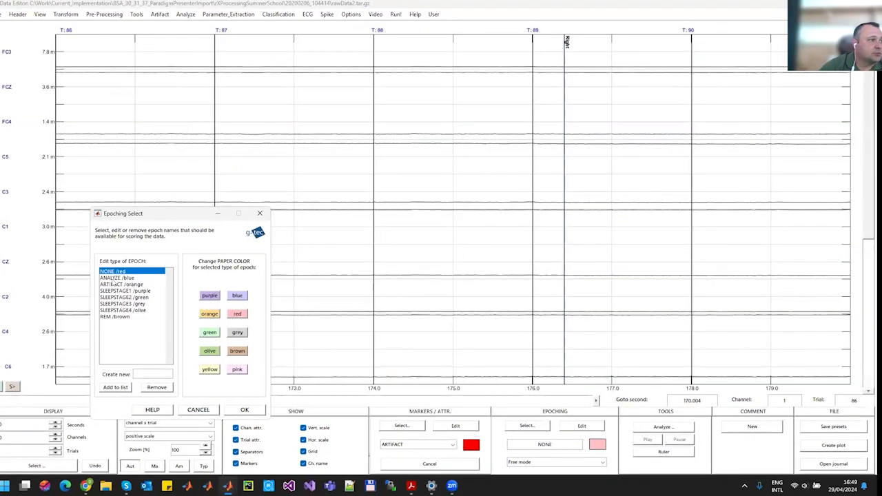
pyautogui.click(132, 277)
pyautogui.click(242, 416)
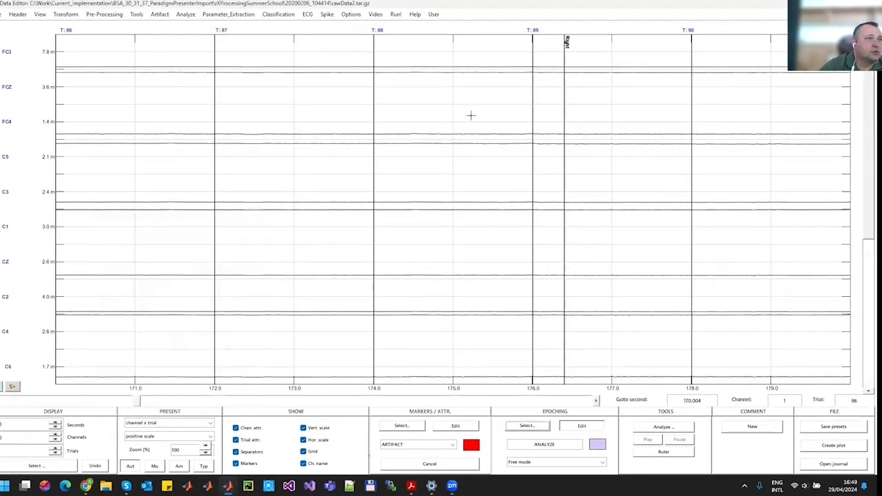
pyautogui.moveTo(378, 126); pyautogui.dragTo(527, 134)
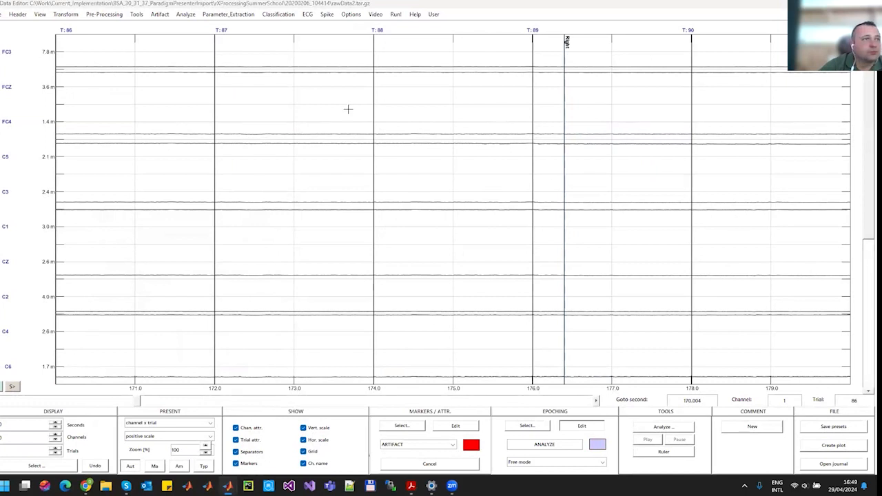
pyautogui.moveTo(377, 121); pyautogui.dragTo(526, 140)
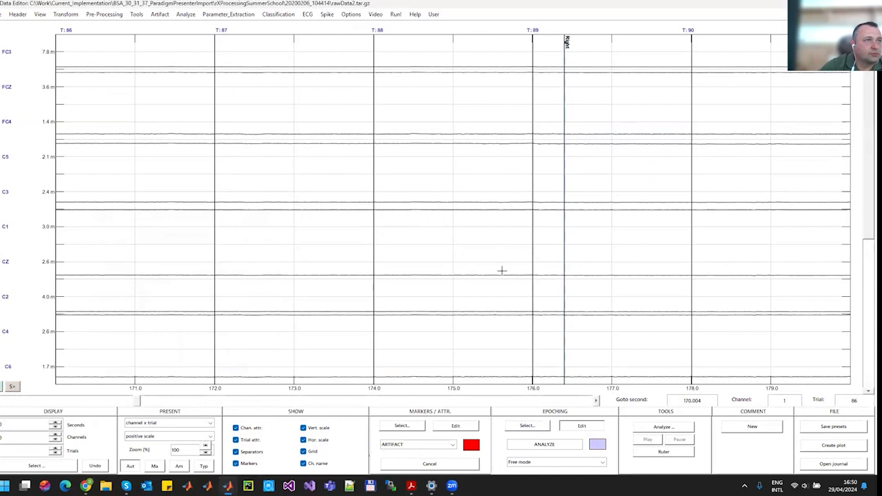
pyautogui.doubleClick(572, 9)
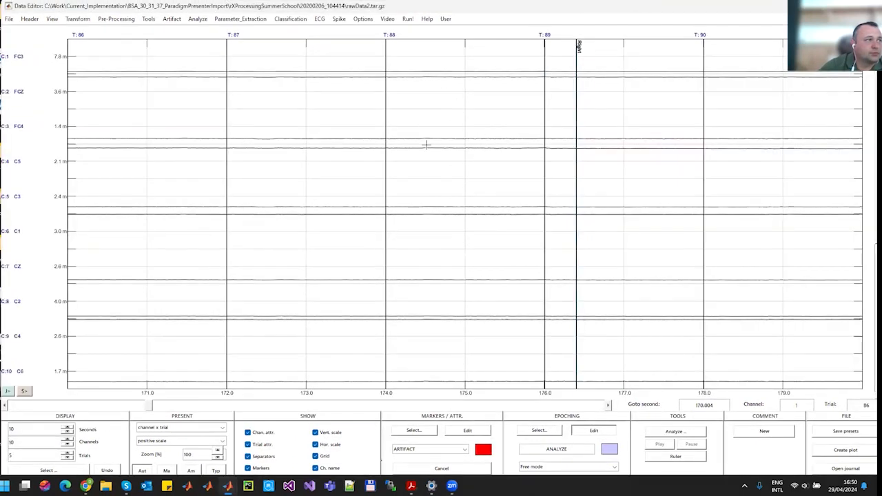
pyautogui.moveTo(393, 129); pyautogui.dragTo(537, 178)
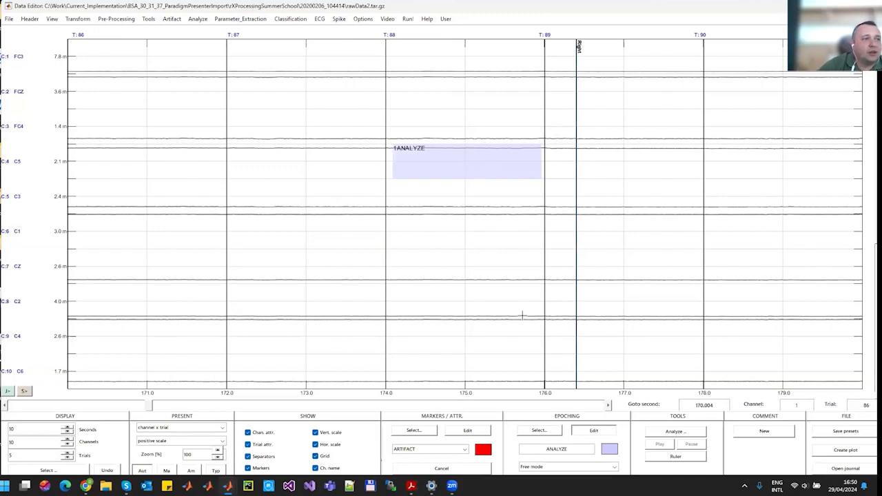
# View the spectrum and bandpower estimation of the marked C5 epoch with Analyze, and close the analysis.
pyautogui.click(674, 433)
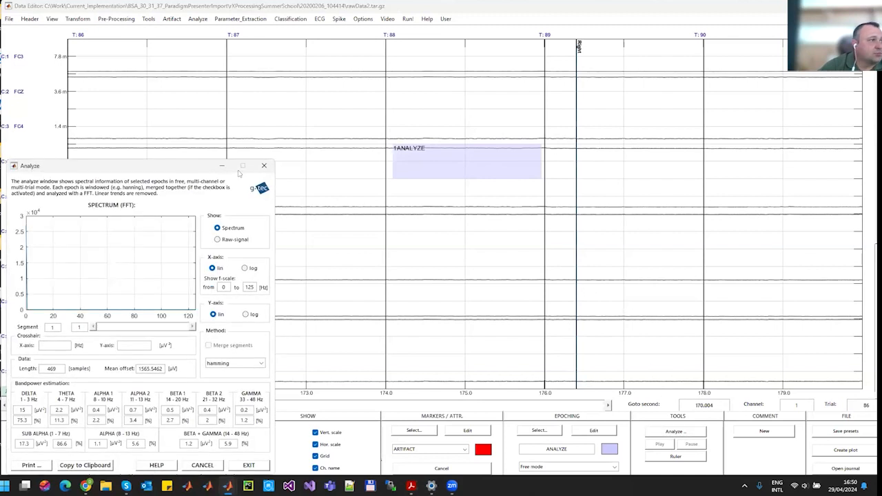
pyautogui.moveTo(239, 108); pyautogui.dragTo(240, 107)
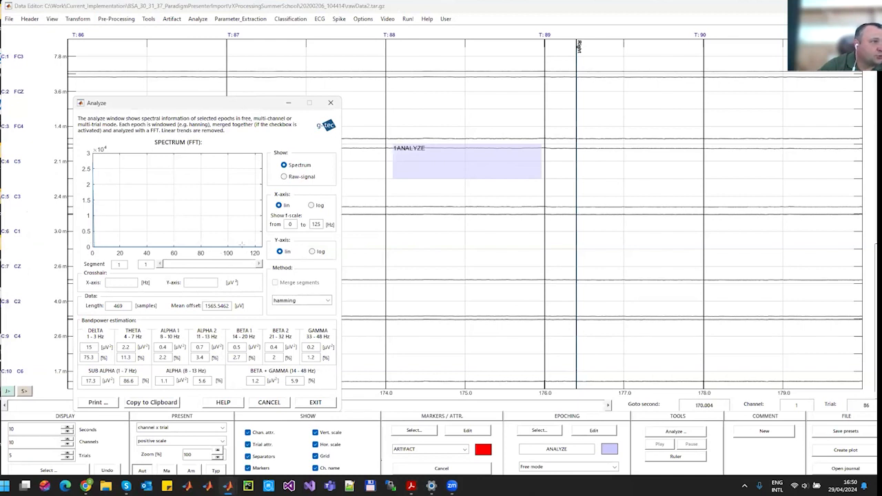
pyautogui.click(330, 102)
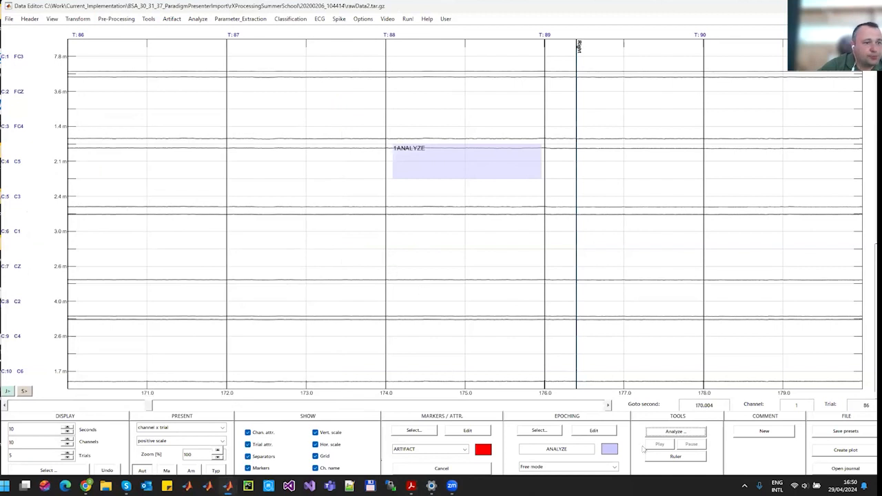
# Mark two more ANALYZE epochs, one on channel CZ across trial 88 and one on channel C2 in trial 89 after the Right marker.
pyautogui.click(539, 430)
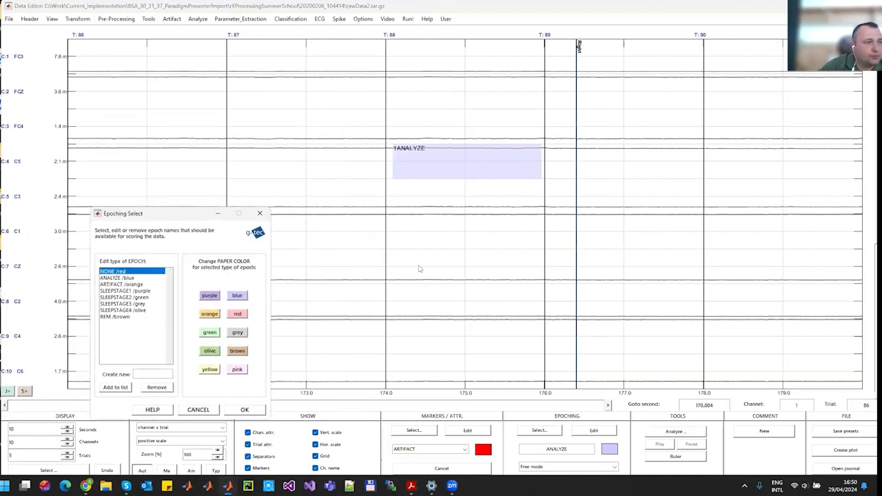
pyautogui.click(128, 277)
pyautogui.click(244, 410)
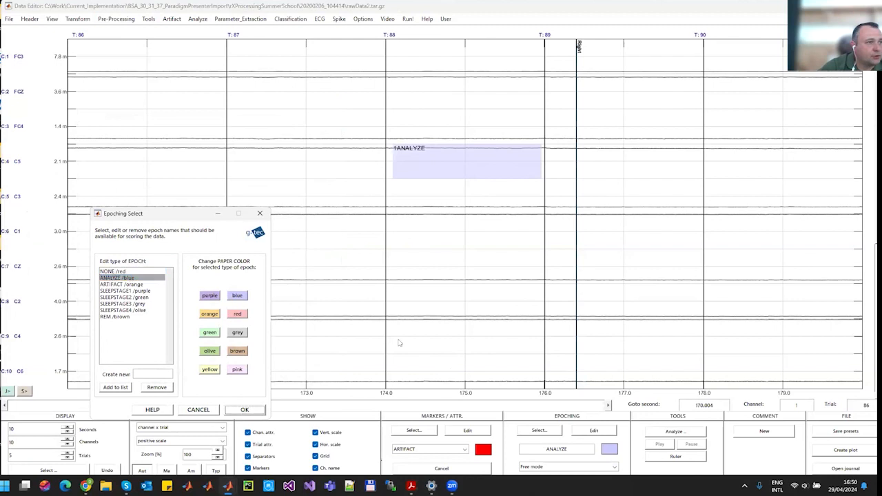
pyautogui.moveTo(386, 266); pyautogui.dragTo(540, 299)
pyautogui.moveTo(388, 263)
pyautogui.mouseDown()
pyautogui.moveTo(474, 293)
pyautogui.moveTo(537, 294)
pyautogui.mouseUp()
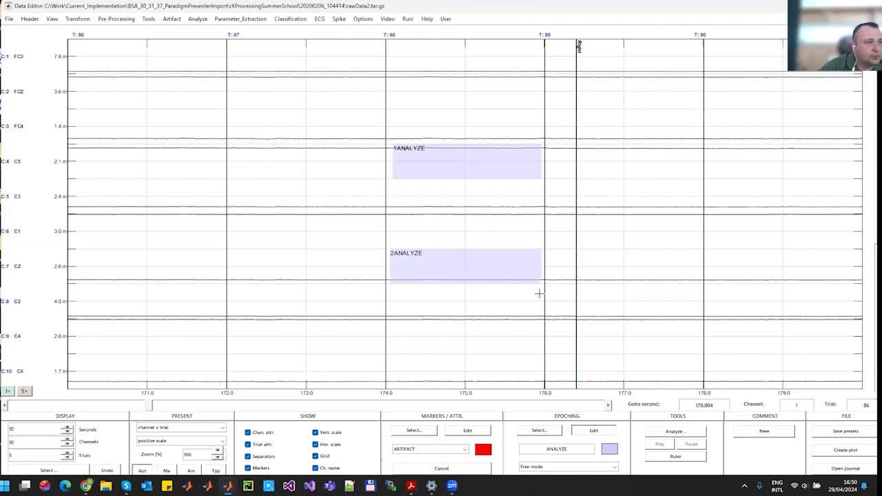
pyautogui.moveTo(589, 268)
pyautogui.mouseDown()
pyautogui.moveTo(672, 305)
pyautogui.moveTo(695, 304)
pyautogui.mouseUp()
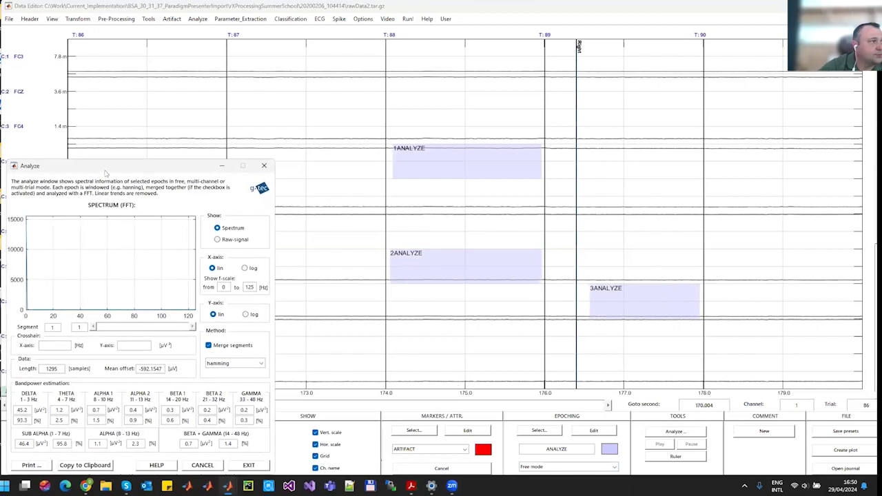
# Examine the spectrum and the raw signal of the three merged epochs in the analysis, and close it.
pyautogui.moveTo(108, 172); pyautogui.dragTo(235, 114)
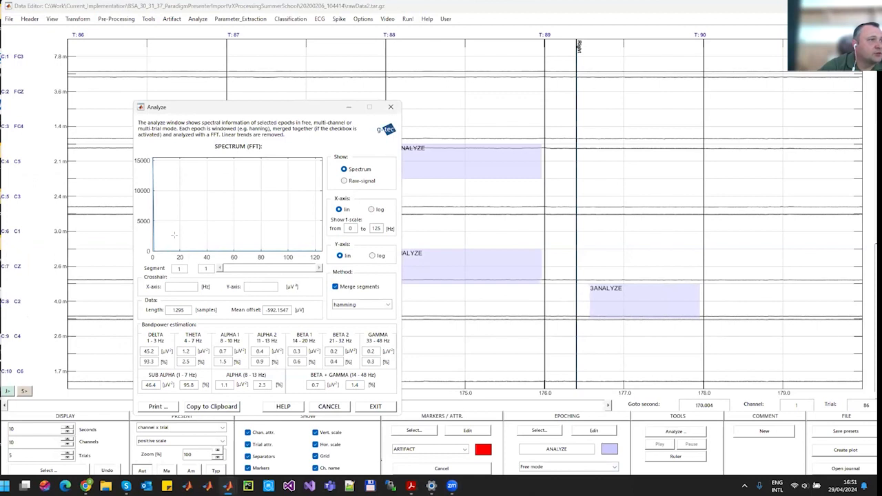
pyautogui.click(346, 180)
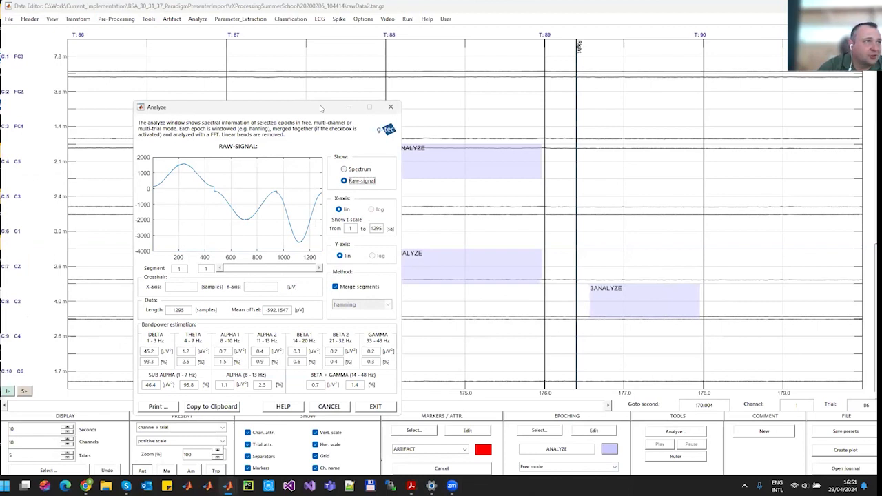
pyautogui.moveTo(321, 108); pyautogui.dragTo(670, 40)
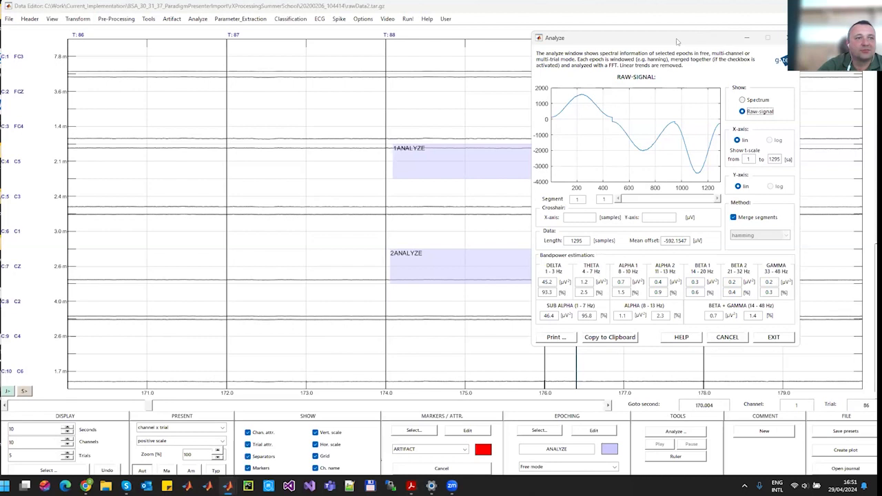
pyautogui.moveTo(677, 42); pyautogui.dragTo(629, 56)
pyautogui.click(734, 51)
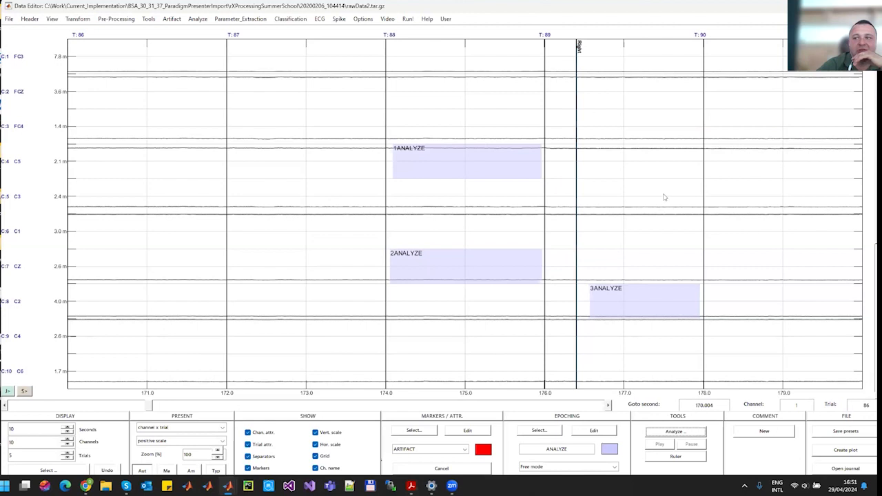
# Load session1.mat from the BCI folder of the gBSanalyze test data in Documents.
pyautogui.click(9, 19)
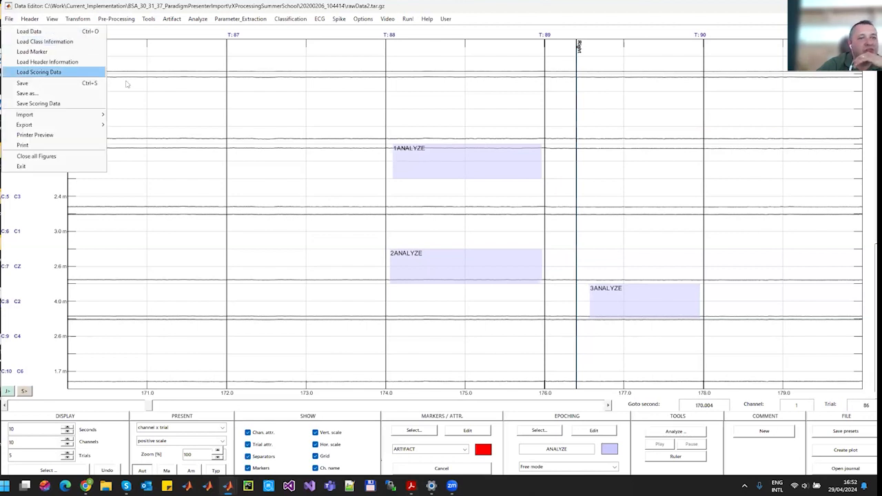
pyautogui.click(34, 32)
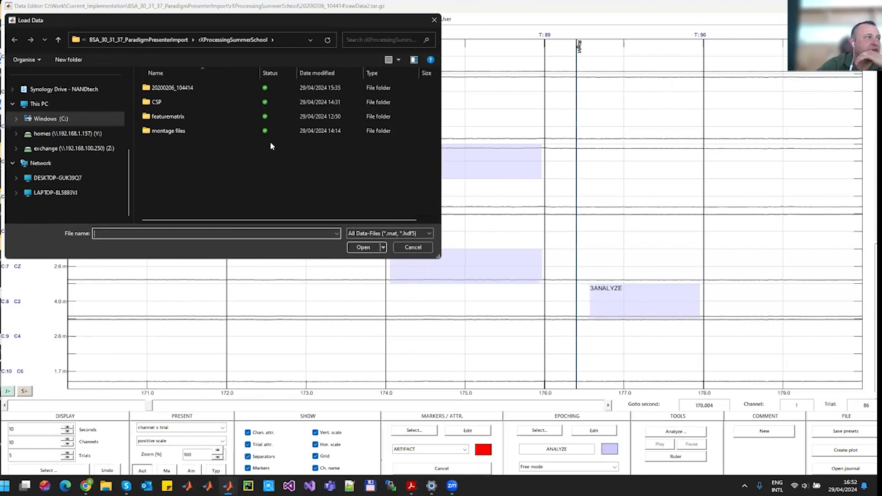
pyautogui.scroll(5, 55, 121)
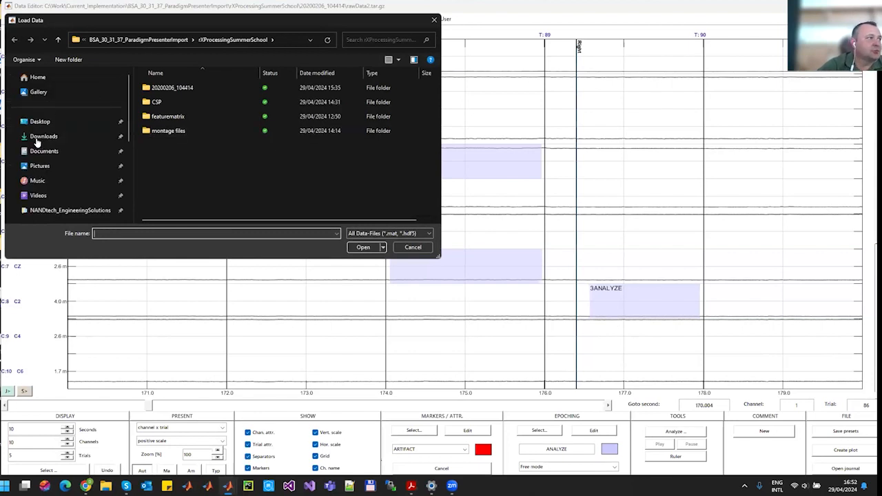
pyautogui.click(53, 150)
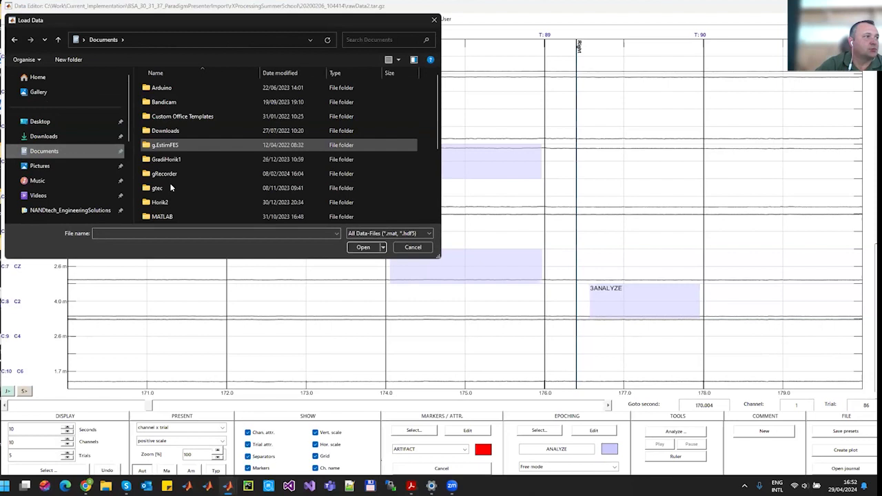
pyautogui.doubleClick(172, 188)
pyautogui.doubleClick(172, 102)
pyautogui.doubleClick(175, 87)
pyautogui.doubleClick(193, 130)
pyautogui.scroll(-1, 194, 130)
pyautogui.doubleClick(170, 160)
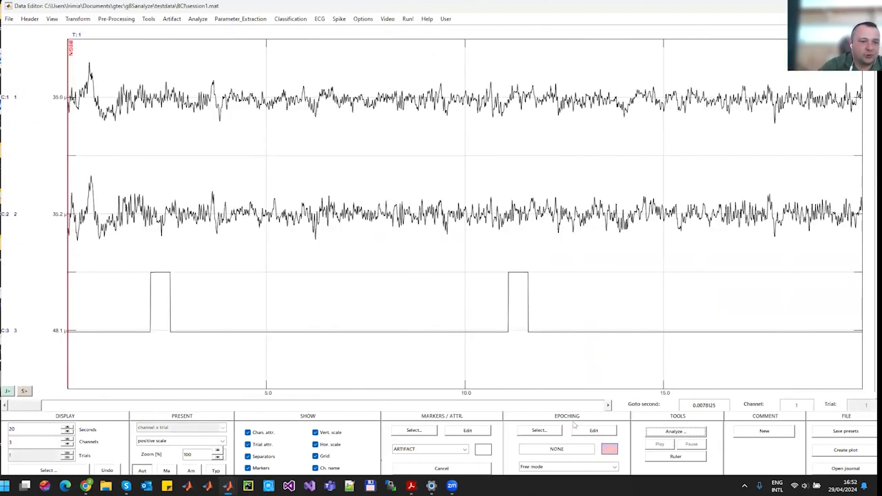
# Choose the ANALIZE epoch type and mark an epoch on channel 2 from about 3 to 10.5 s.
pyautogui.click(537, 430)
pyautogui.click(123, 278)
pyautogui.click(244, 409)
pyautogui.moveTo(186, 168); pyautogui.dragTo(483, 259)
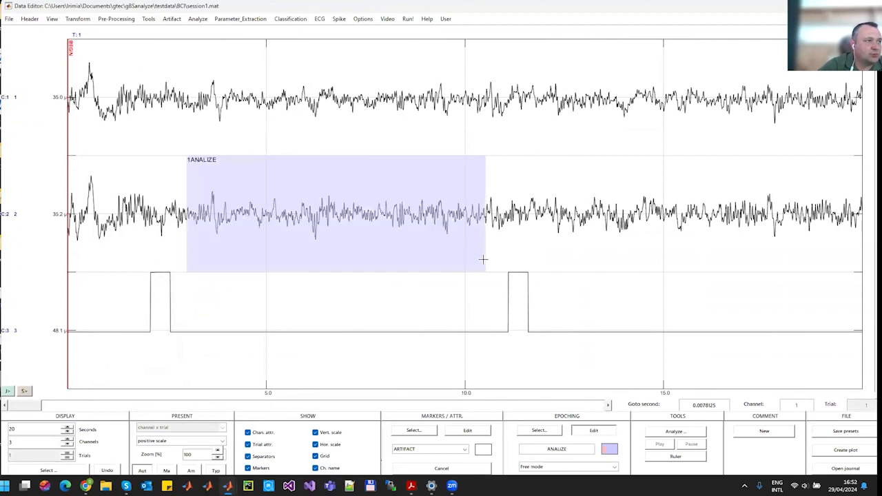
# Mark three further ANALIZE epochs on channel 2, at about 27–35 s, 49.5–58 s and 72.5–80 s.
pyautogui.click(581, 405)
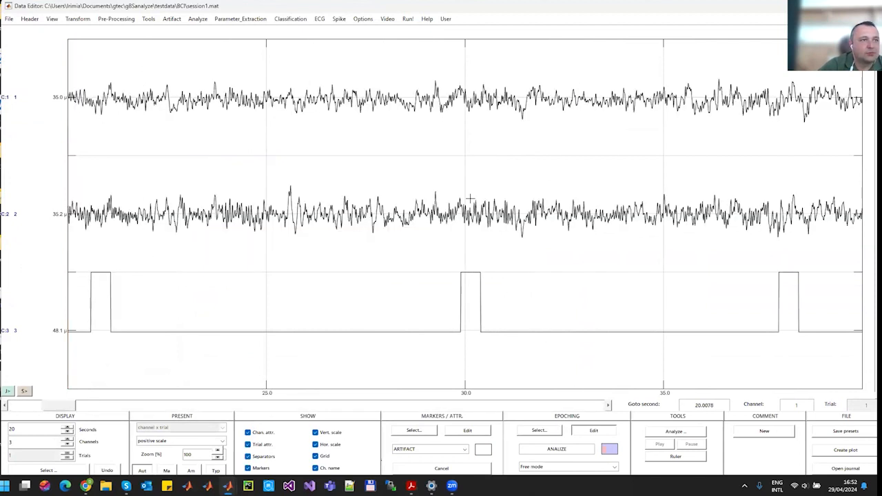
pyautogui.moveTo(354, 153); pyautogui.dragTo(680, 262)
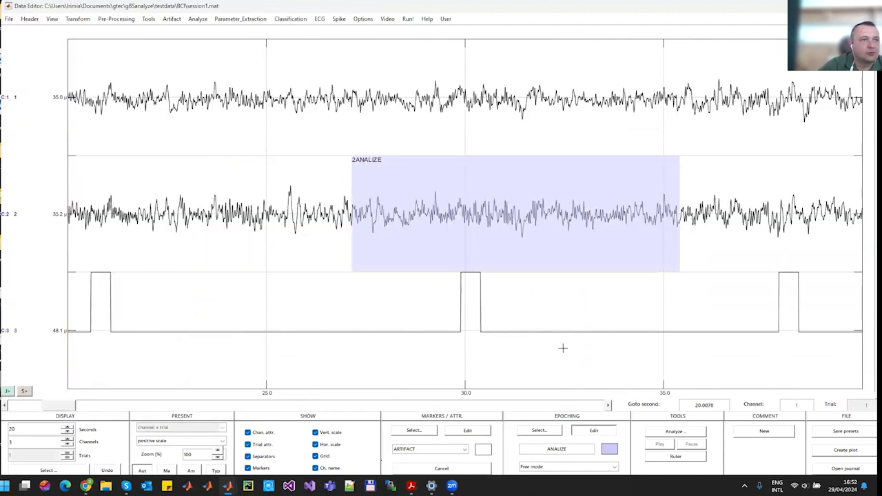
pyautogui.click(536, 406)
pyautogui.moveTo(443, 159)
pyautogui.mouseDown()
pyautogui.moveTo(740, 259)
pyautogui.moveTo(793, 266)
pyautogui.mouseUp()
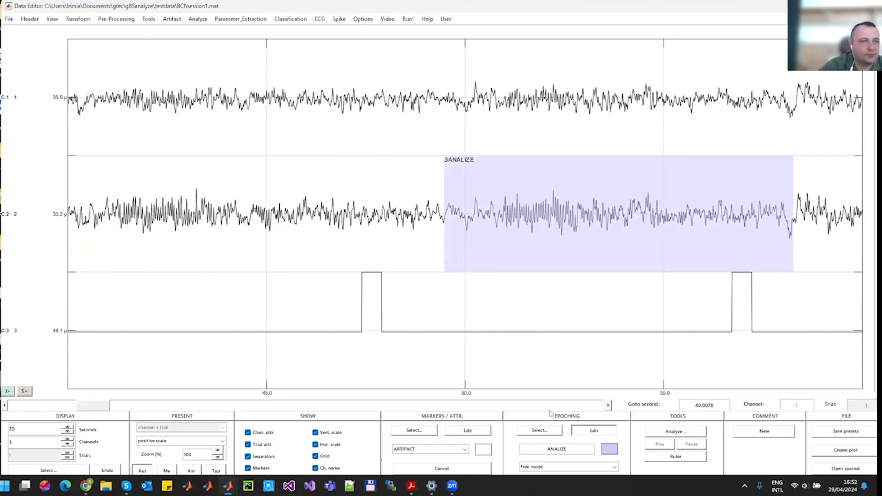
pyautogui.click(583, 405)
pyautogui.moveTo(567, 156)
pyautogui.mouseDown()
pyautogui.moveTo(591, 181)
pyautogui.moveTo(851, 271)
pyautogui.mouseUp()
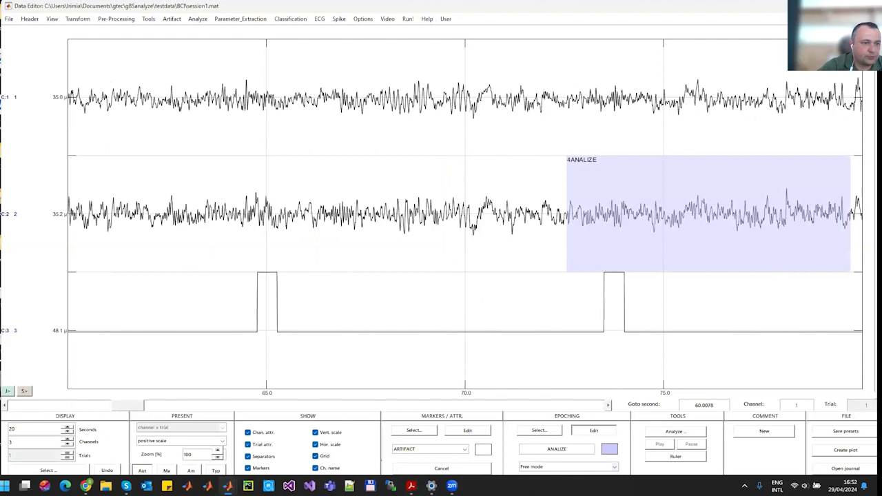
# View the spectrum and bandpower estimation of the merged channel 2 epochs with Analyze, and close the analysis.
pyautogui.click(674, 431)
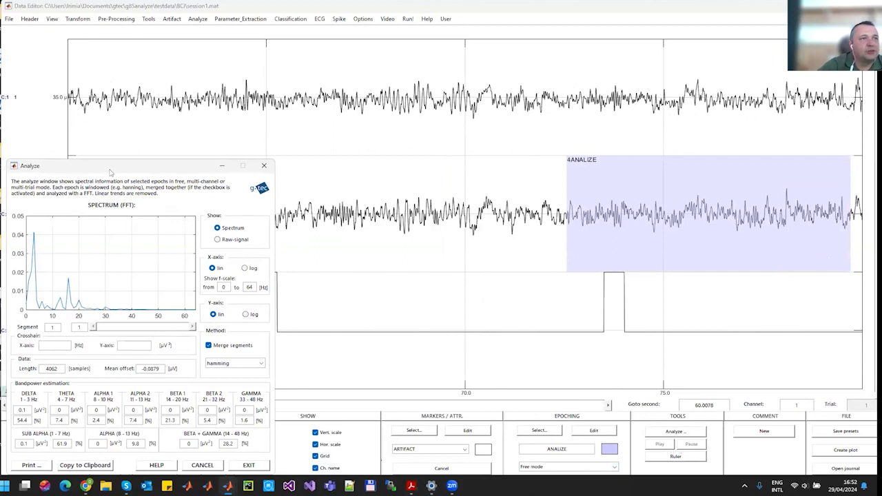
pyautogui.moveTo(109, 170); pyautogui.dragTo(524, 56)
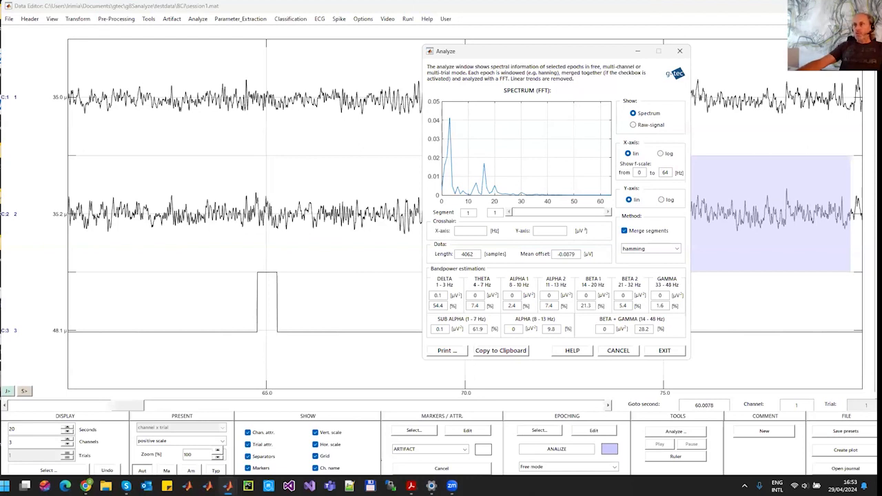
pyautogui.click(679, 52)
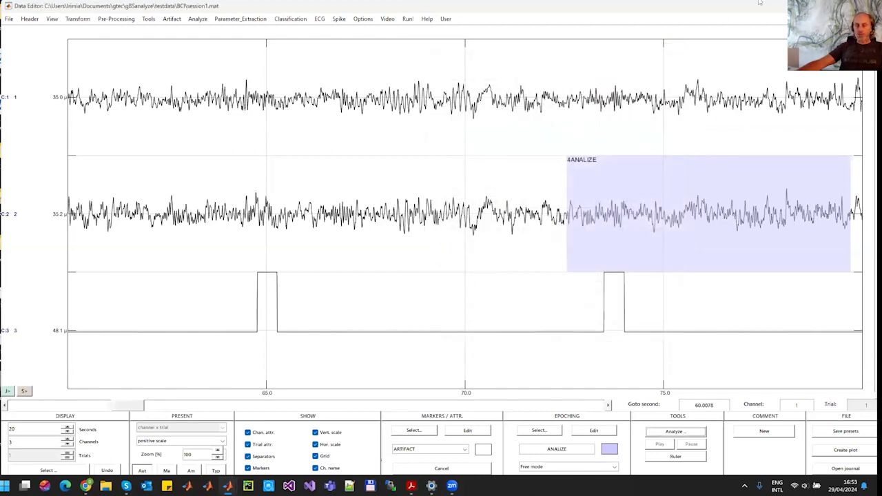
# Load ep8ch.mat from the ep folder of the gBSanalyze test data in Documents.
pyautogui.moveTo(763, 9); pyautogui.dragTo(751, 3)
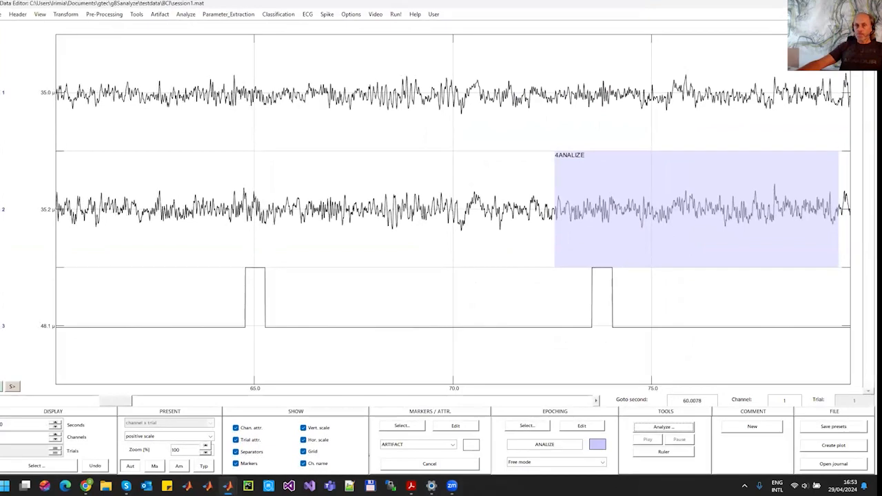
pyautogui.click(1, 14)
pyautogui.click(7, 26)
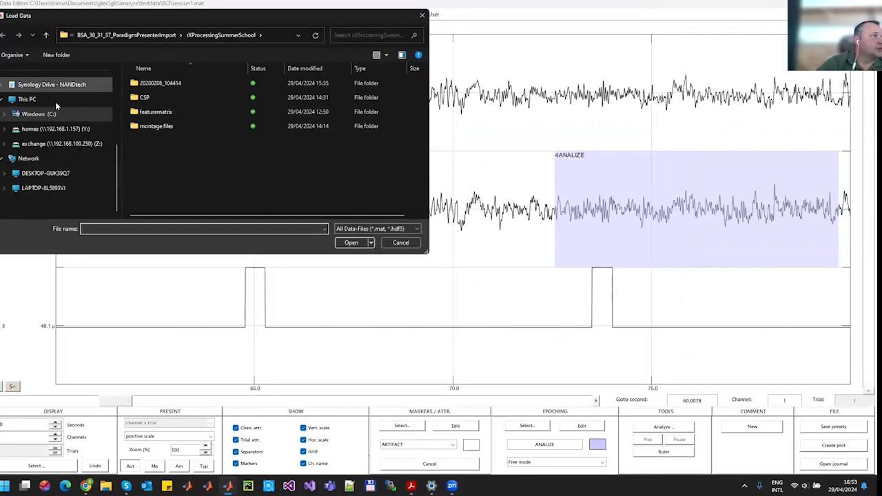
pyautogui.click(51, 114)
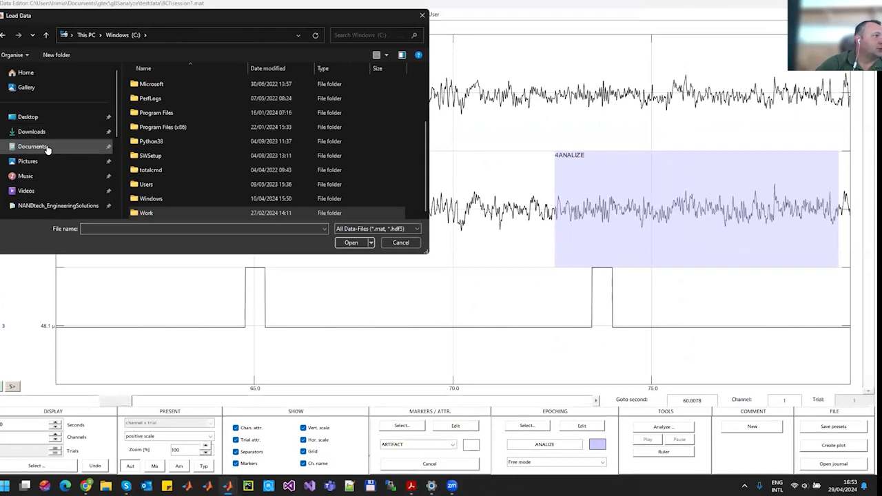
pyautogui.click(48, 146)
pyautogui.doubleClick(160, 183)
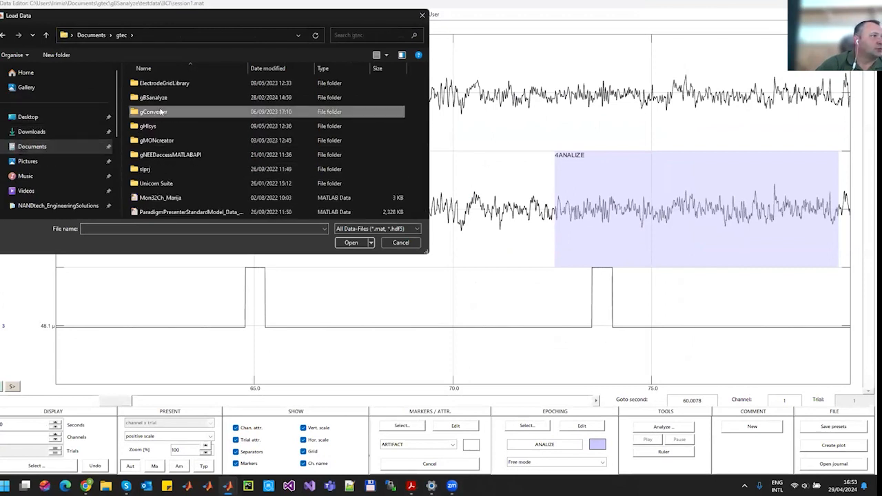
pyautogui.doubleClick(160, 97)
pyautogui.doubleClick(154, 86)
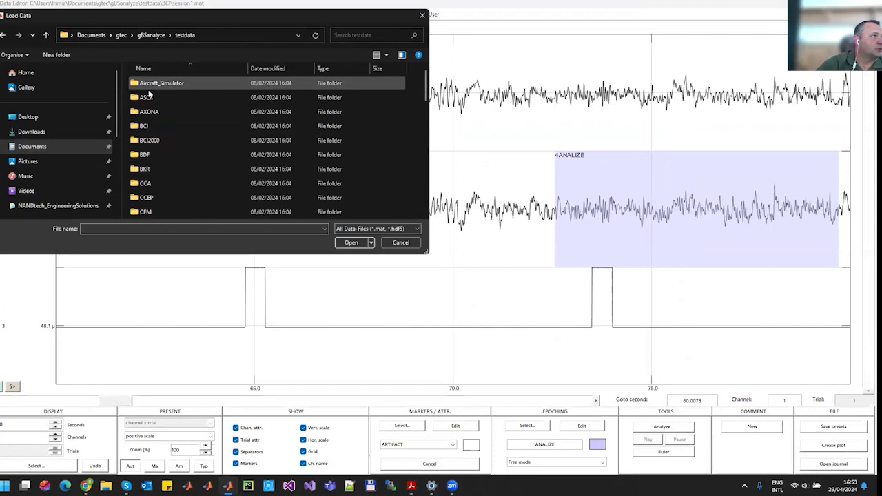
pyautogui.scroll(-5, 146, 129)
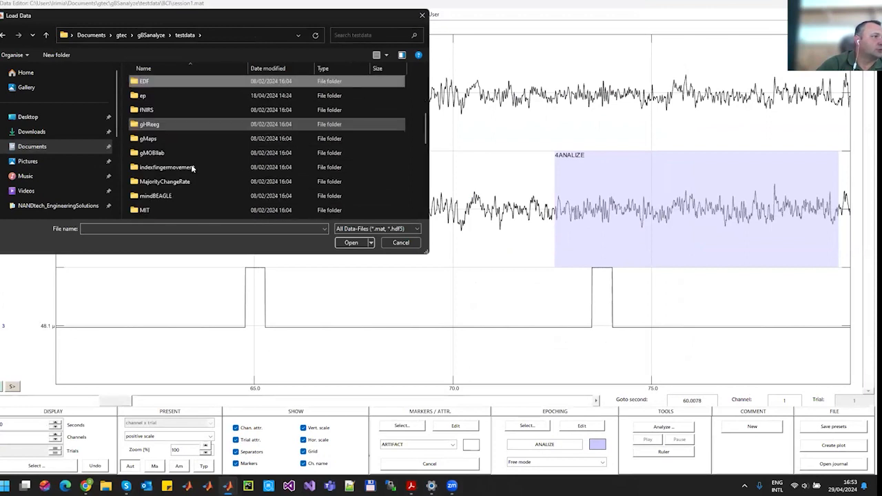
pyautogui.doubleClick(153, 95)
pyautogui.doubleClick(165, 126)
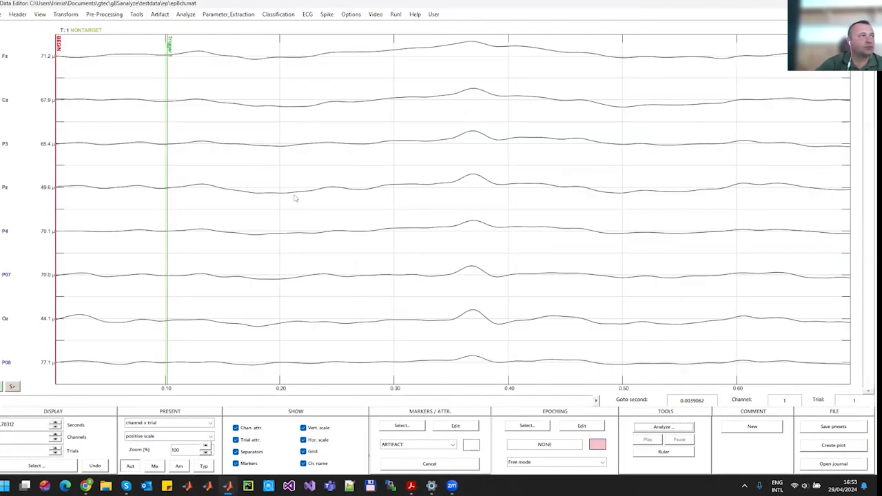
# Start an Average analysis with baseline correction for the reference interval from sample 1 to 26.
pyautogui.click(186, 14)
pyautogui.click(281, 82)
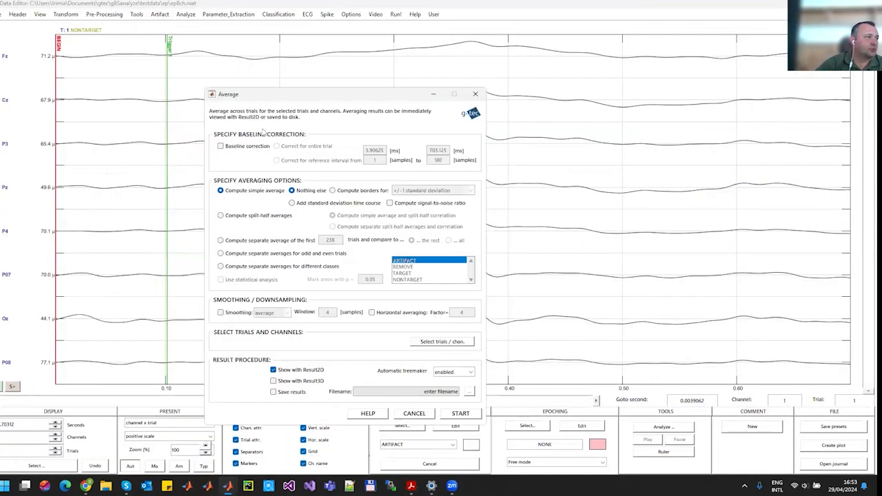
pyautogui.click(246, 149)
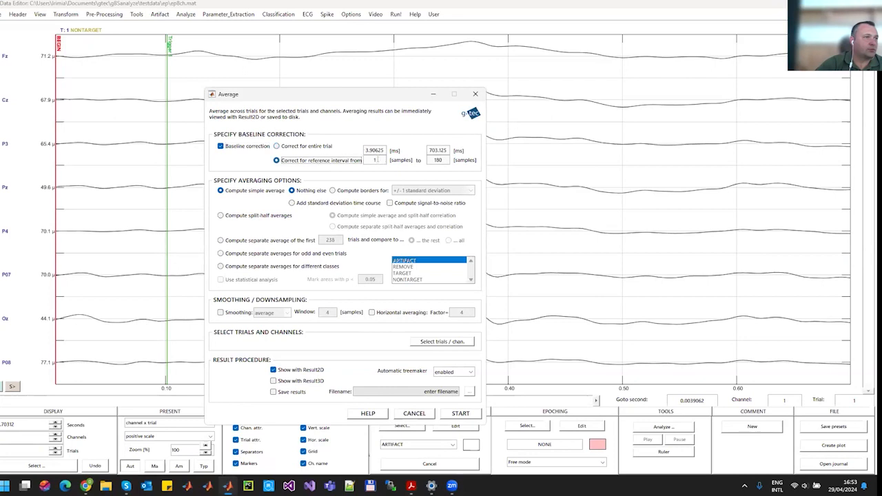
pyautogui.moveTo(443, 159); pyautogui.dragTo(421, 164)
pyautogui.write('26')
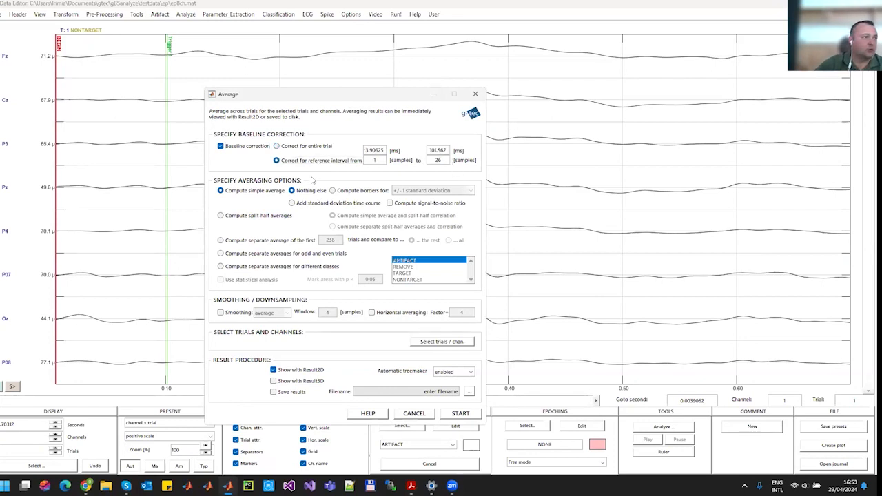
# Compute separate averages for the TARGET and NONTARGET classes, using statistical analysis with areas marked at p < 0.05.
pyautogui.click(262, 266)
pyautogui.click(248, 279)
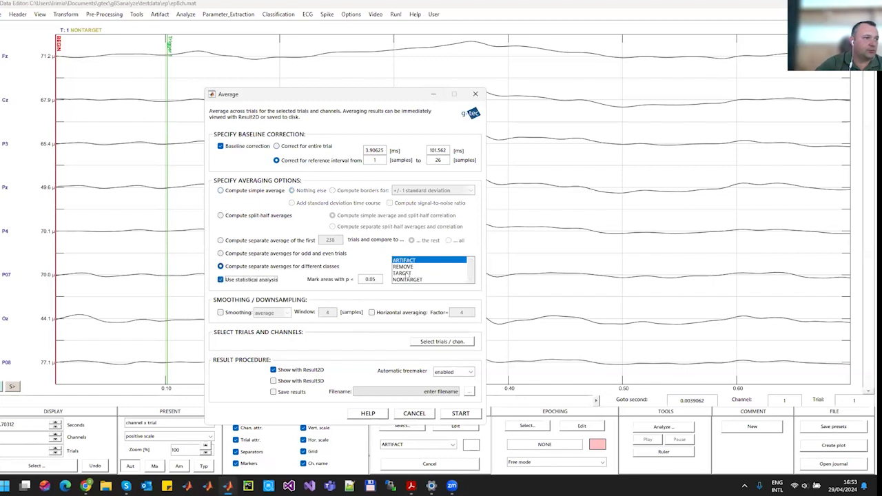
pyautogui.moveTo(408, 273); pyautogui.dragTo(408, 279)
pyautogui.click(460, 413)
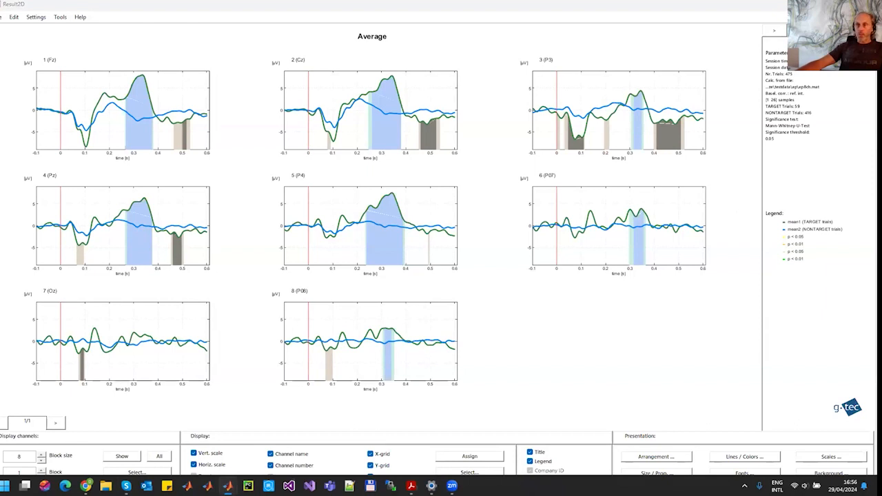
# Switch to MATLAB, locate the logged Average commands, and create a new script named Average in the current folder.
pyautogui.hotkey('alt', 'Tab')
pyautogui.scroll(10, 412, 272)
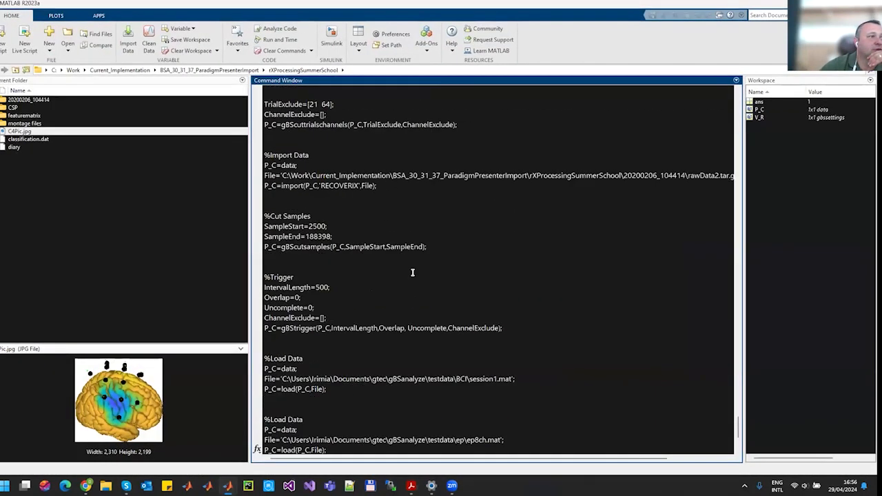
pyautogui.scroll(1, 412, 273)
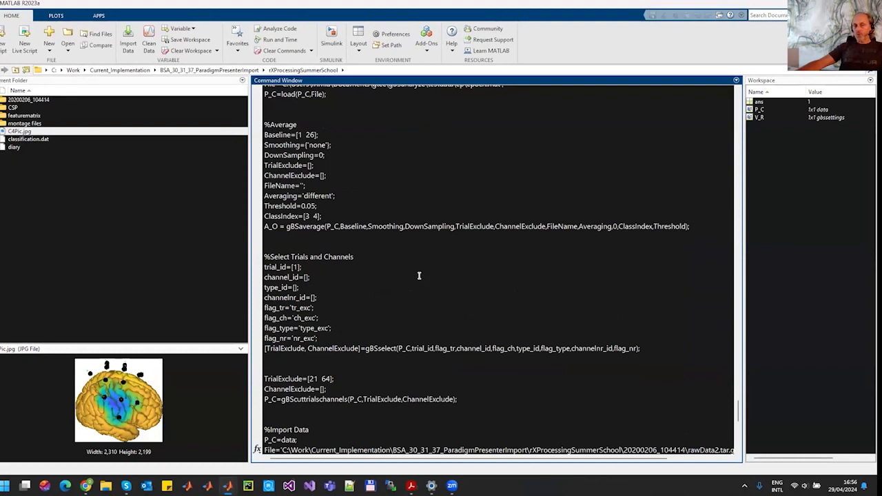
pyautogui.scroll(-1, 418, 275)
pyautogui.scroll(1, 419, 275)
pyautogui.click(40, 204)
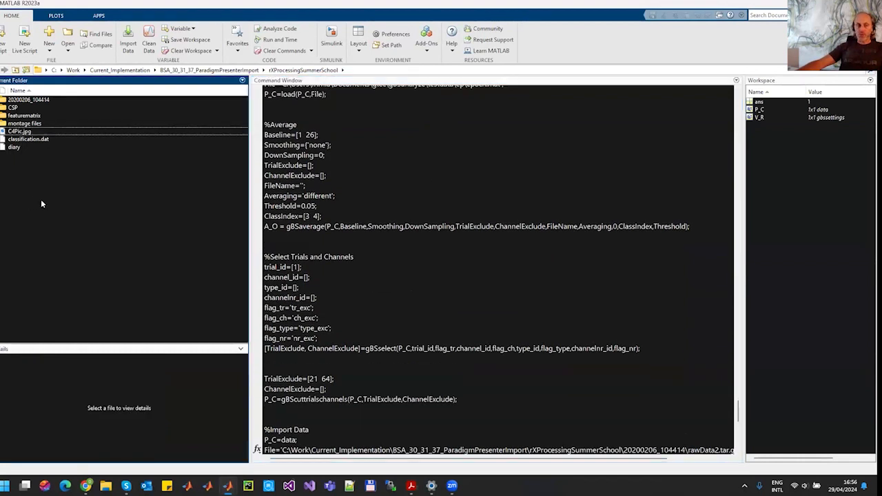
pyautogui.rightClick(40, 204)
pyautogui.moveTo(85, 219)
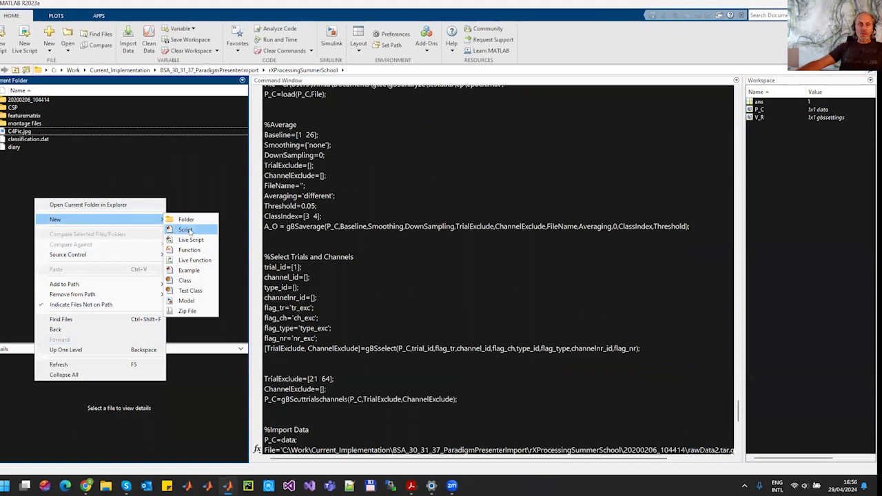
pyautogui.click(190, 231)
pyautogui.write('Average')
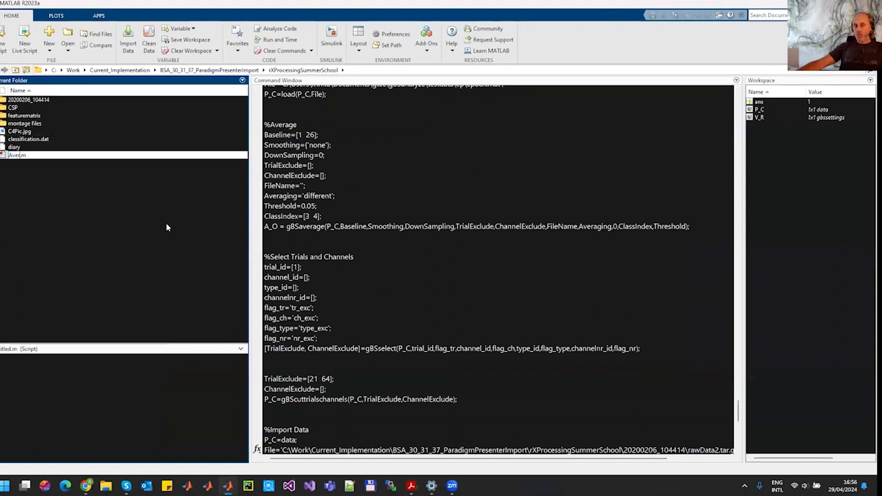
pyautogui.press('Return')
# Rename the Average.m script as AverageScript.m.
pyautogui.click(26, 131)
pyautogui.write('Script')
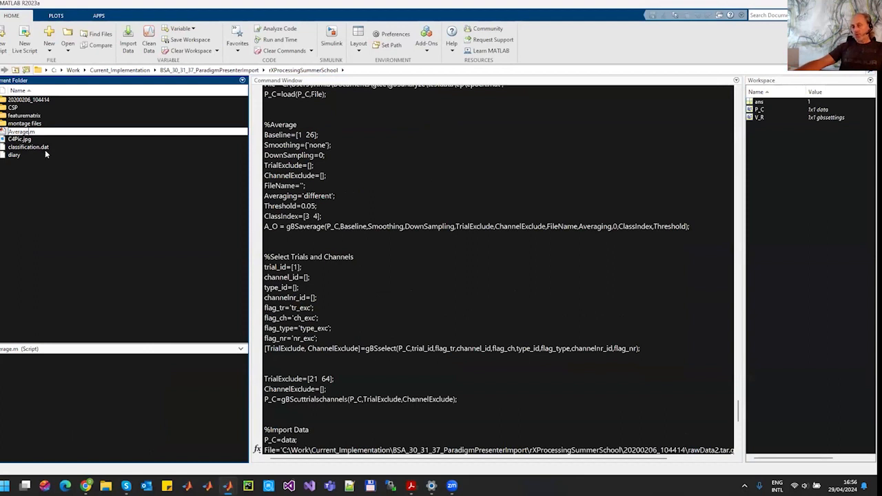
pyautogui.press('Return')
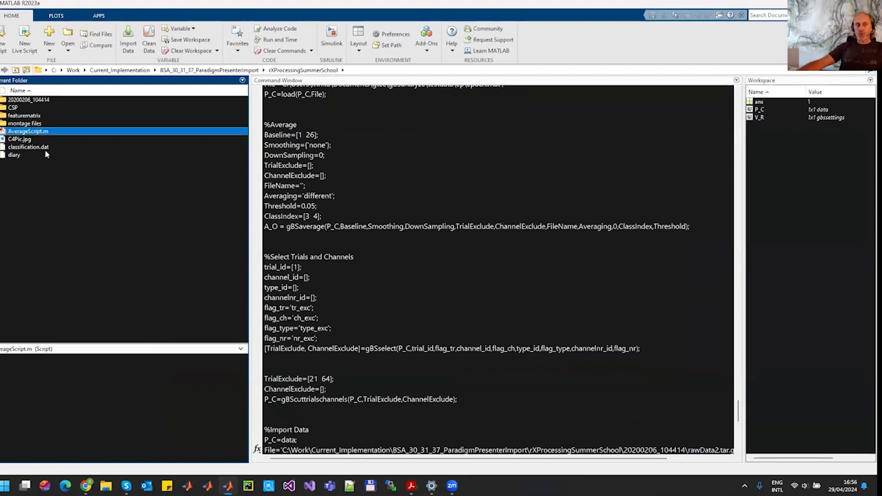